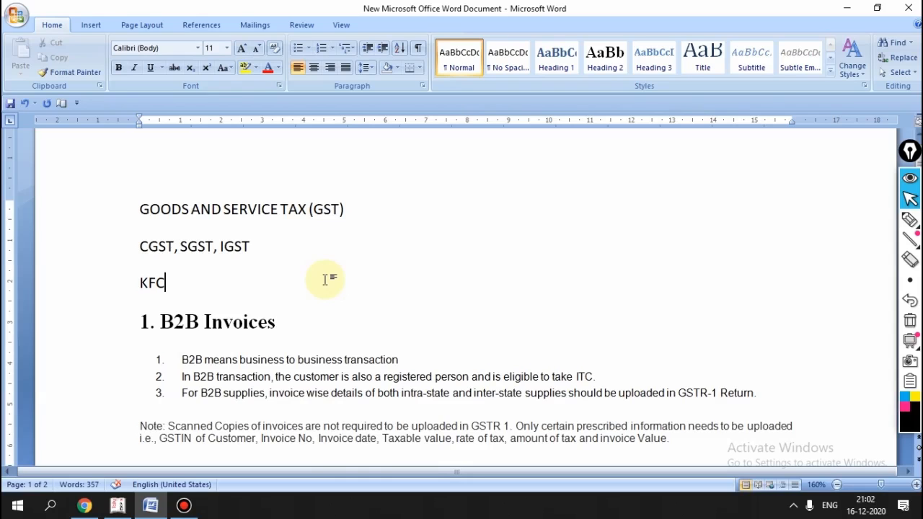
Step: Skim the GST notes in Word, briefly selecting and deselecting the word 'KFC'
scroll(338, 301, down, 5)
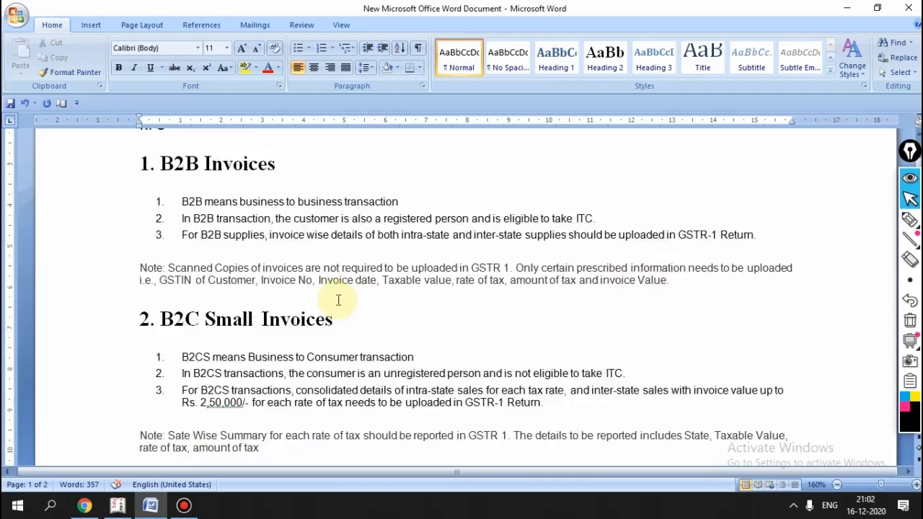
scroll(338, 301, down, 5)
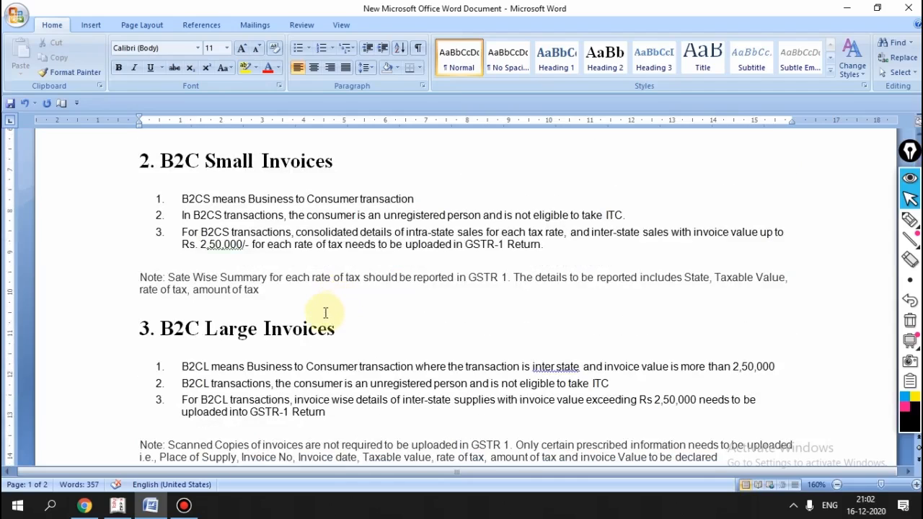
scroll(325, 311, down, 3)
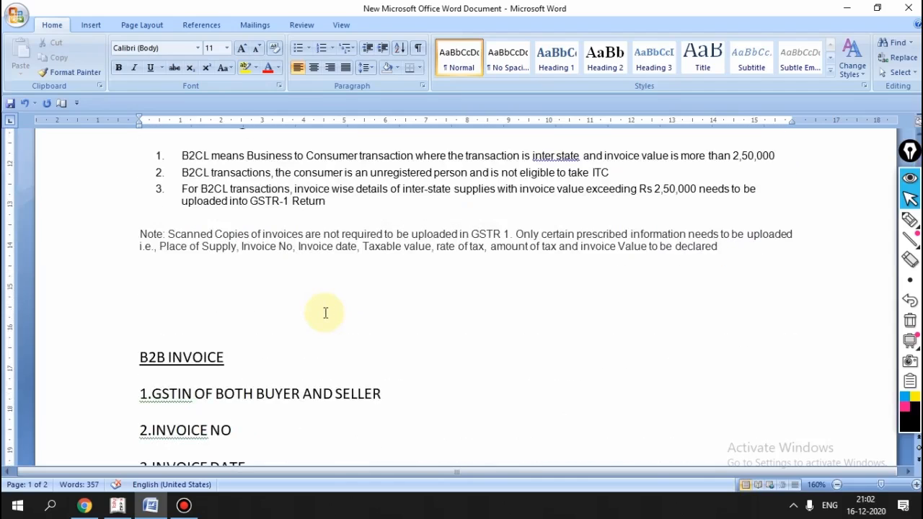
scroll(325, 313, up, 12)
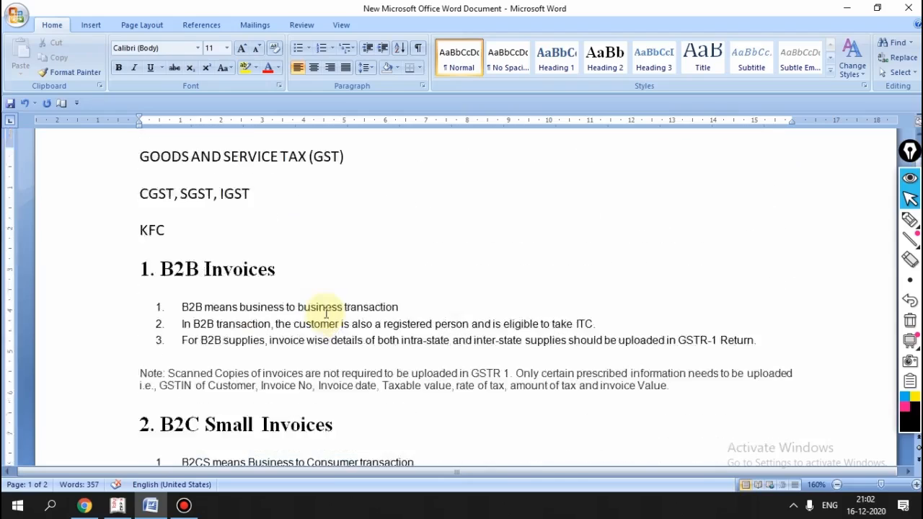
scroll(325, 312, up, 3)
scroll(324, 312, down, 3)
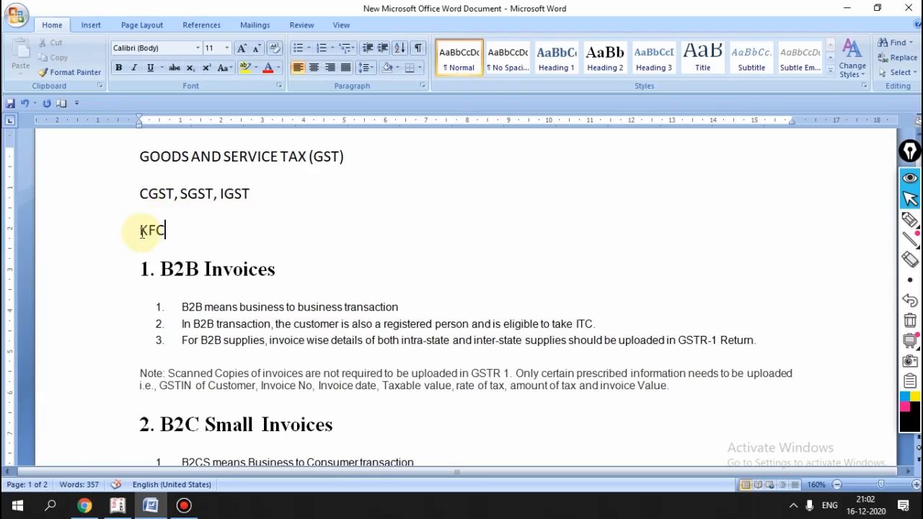
drag(139, 229, 177, 229)
click(196, 229)
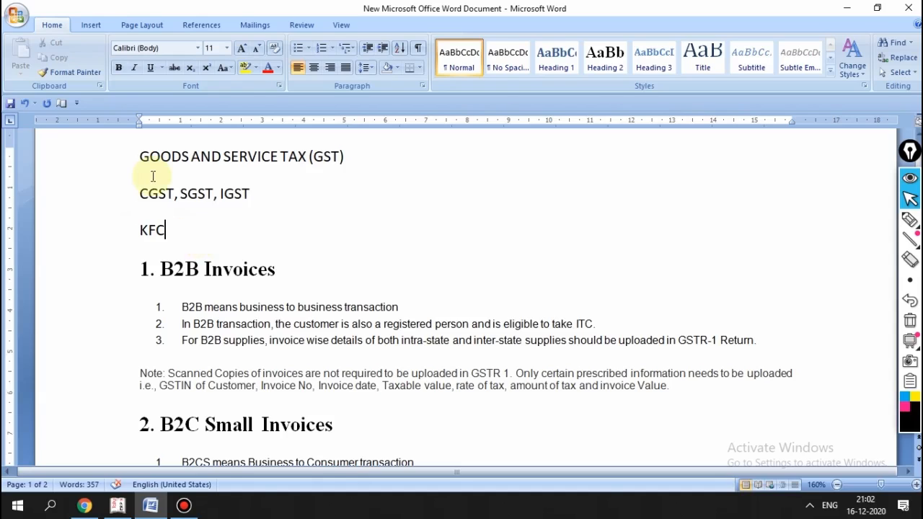
Step: Scroll further through the notes, then bring Tally.ERP 9 to the front from the taskbar
scroll(262, 212, down, 1)
scroll(259, 216, up, 1)
scroll(260, 216, down, 1)
scroll(258, 217, up, 1)
scroll(257, 217, up, 1)
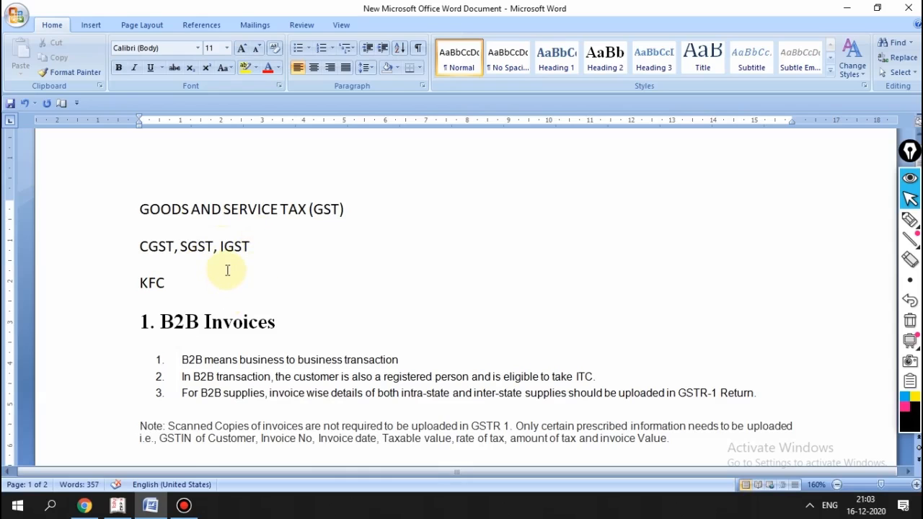
scroll(227, 270, down, 1)
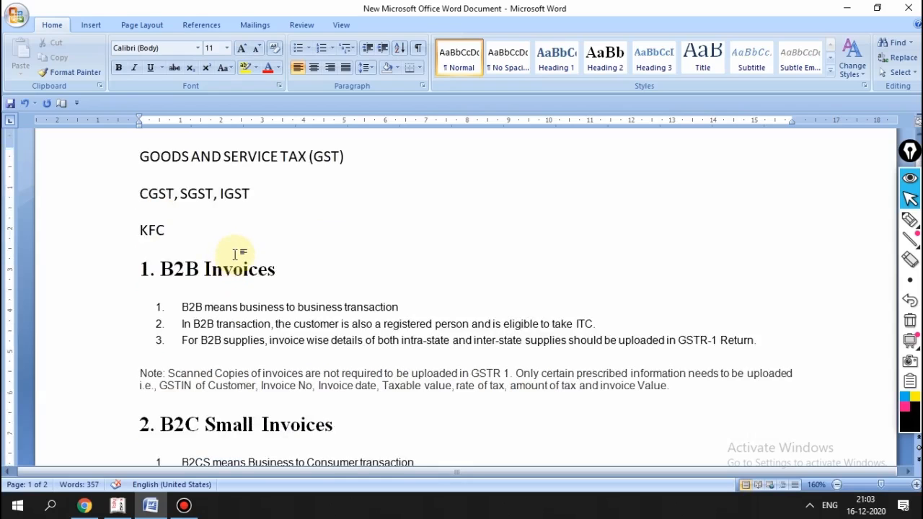
scroll(230, 254, up, 1)
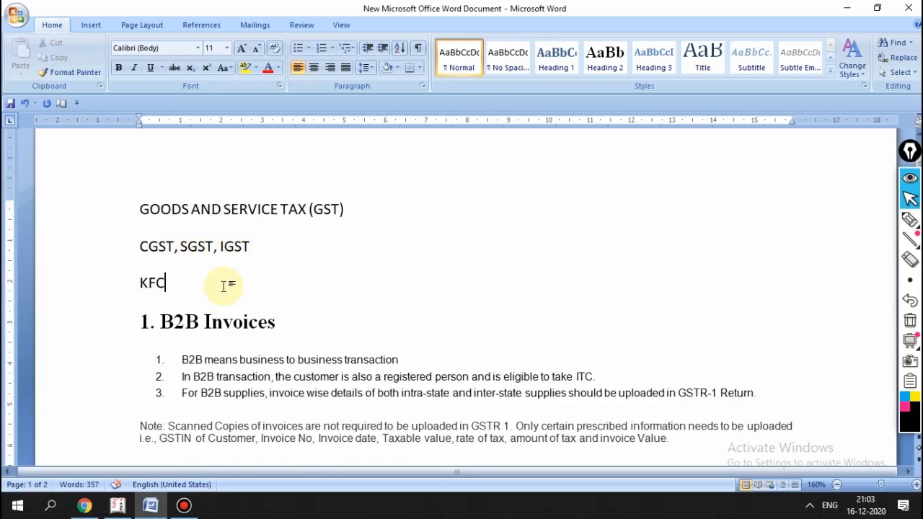
scroll(226, 285, down, 1)
scroll(224, 286, down, 2)
scroll(238, 266, up, 4)
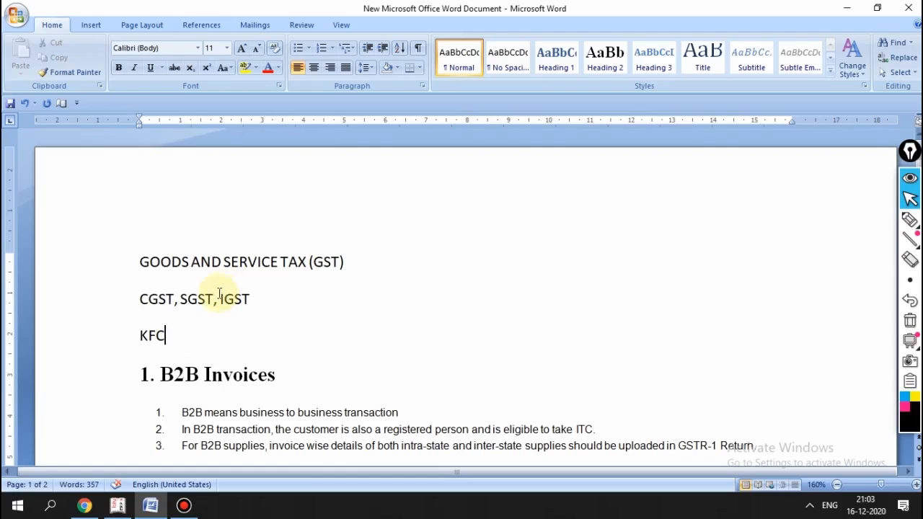
scroll(221, 292, down, 2)
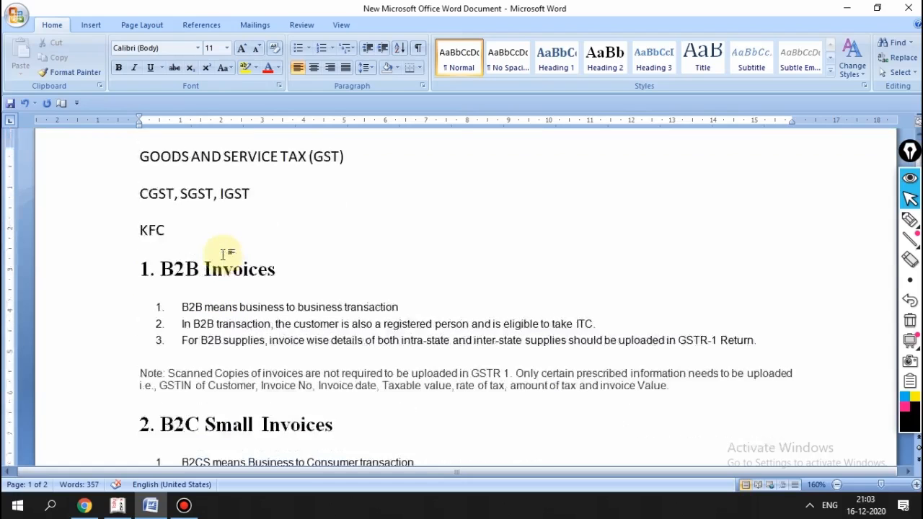
scroll(224, 255, up, 1)
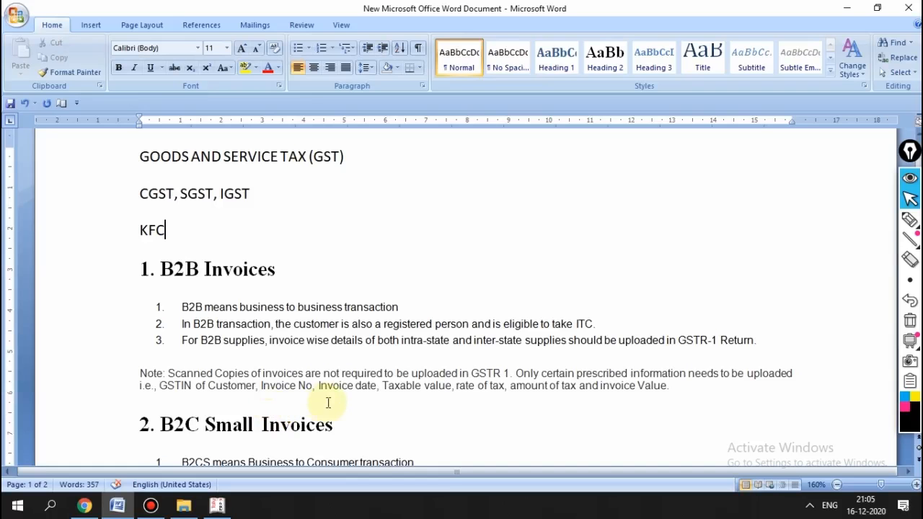
click(214, 508)
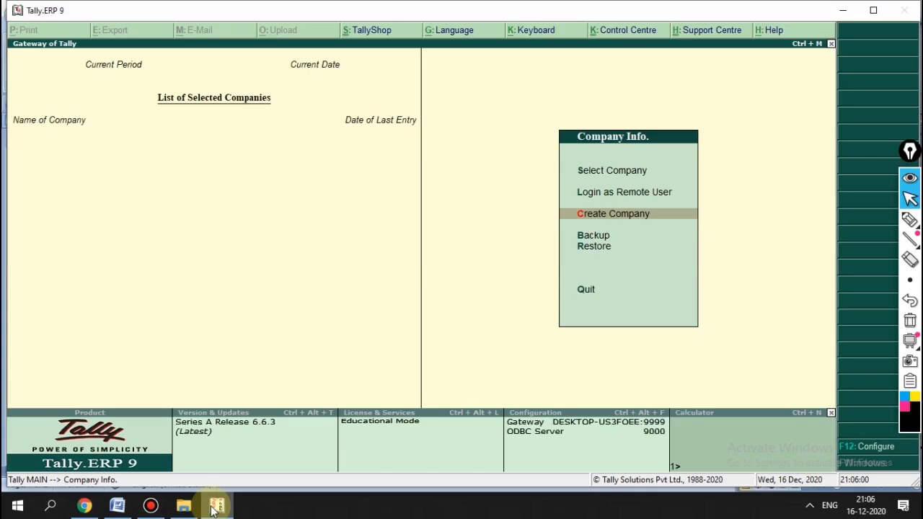
Step: Choose Create Company from the Company Info menu
key(Down)
key(Up)
key(Return)
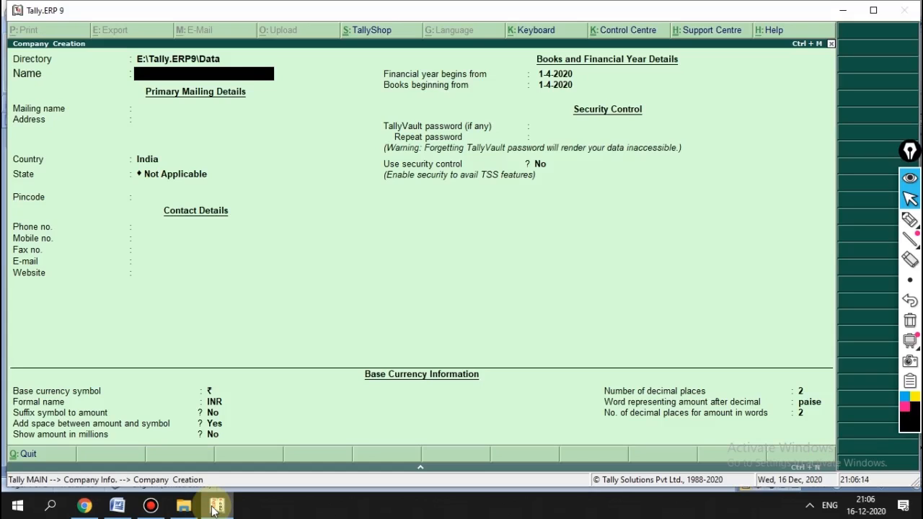
Step: Enter company name X-COMPANY with address lines MALAPPURAM and KERALA
text(X-COMPANY)
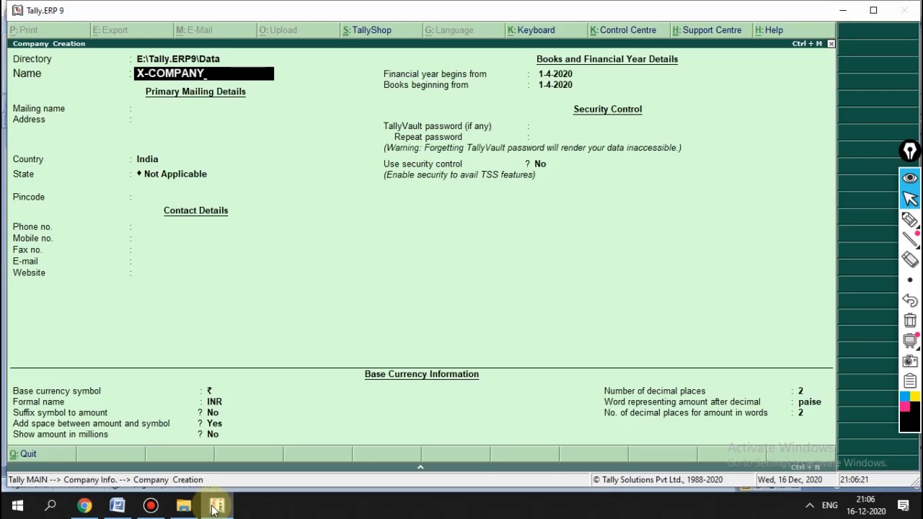
key(Return)
key(Return)
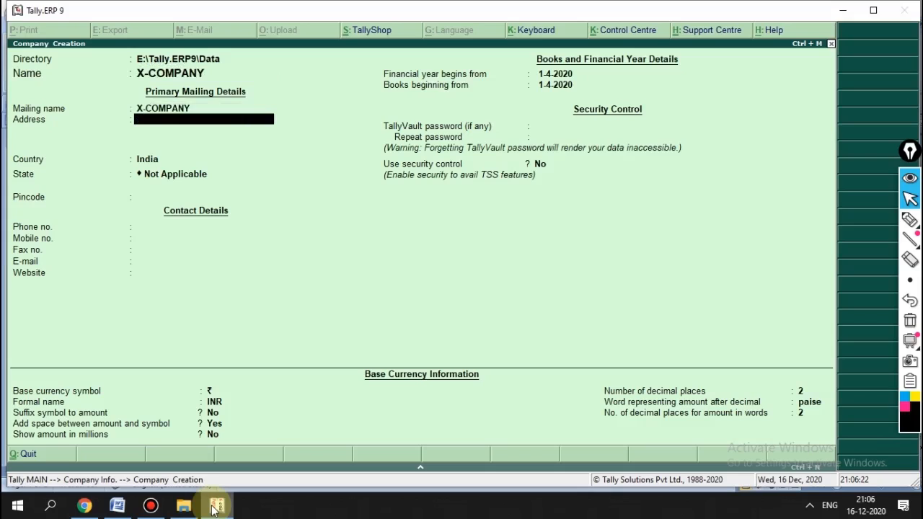
text(MALAPPURAM)
key(Return)
text(KERALA)
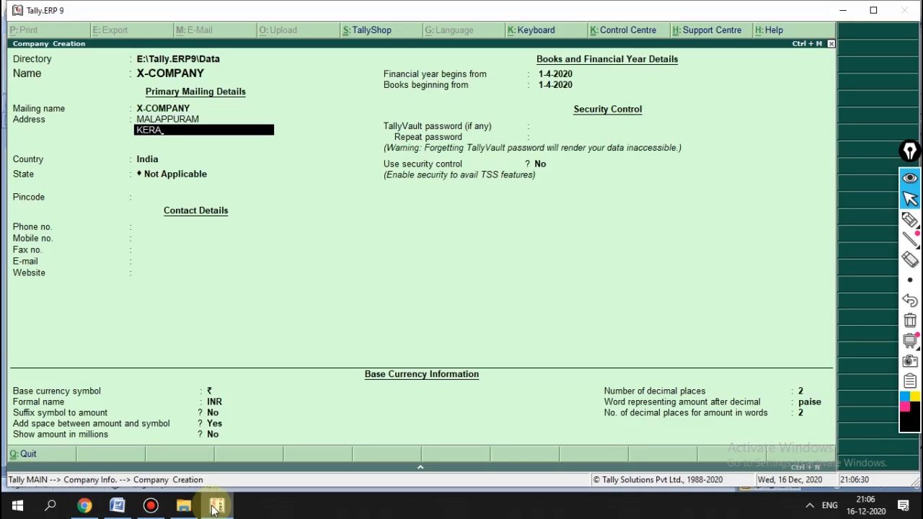
key(Return)
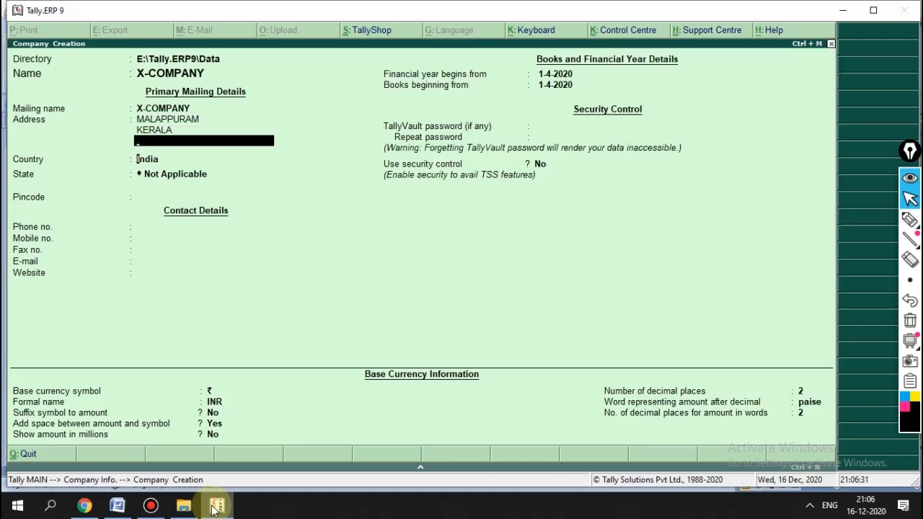
key(Return)
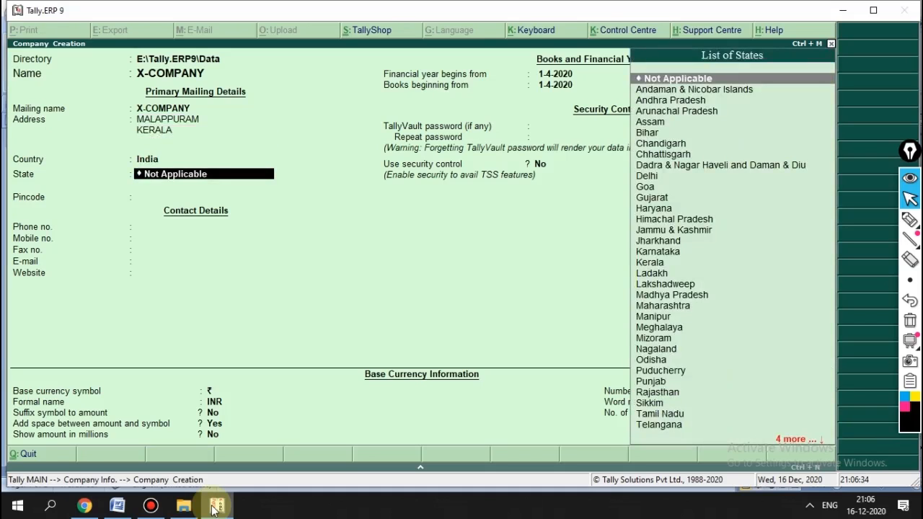
Step: Choose Kerala as the state, enter pincode 679321, and accept the company with defaults
text(KER)
key(Return)
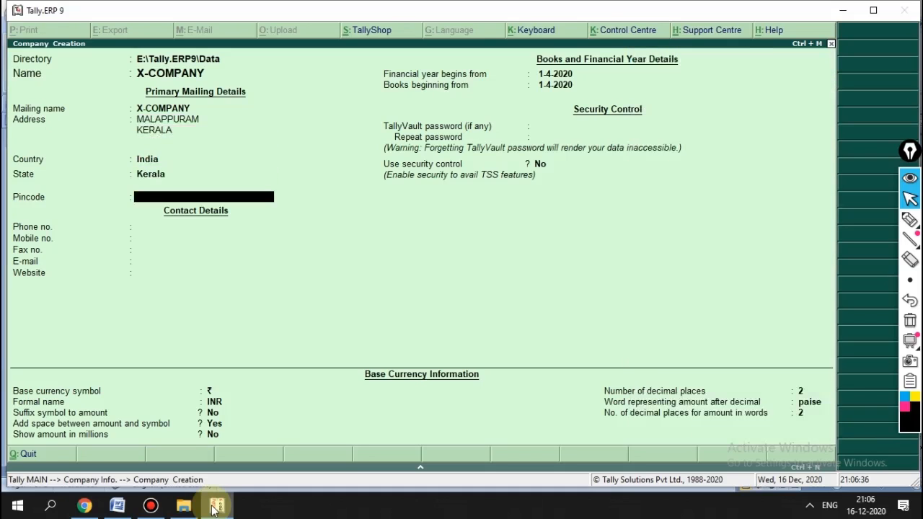
text(679321)
key(Return)
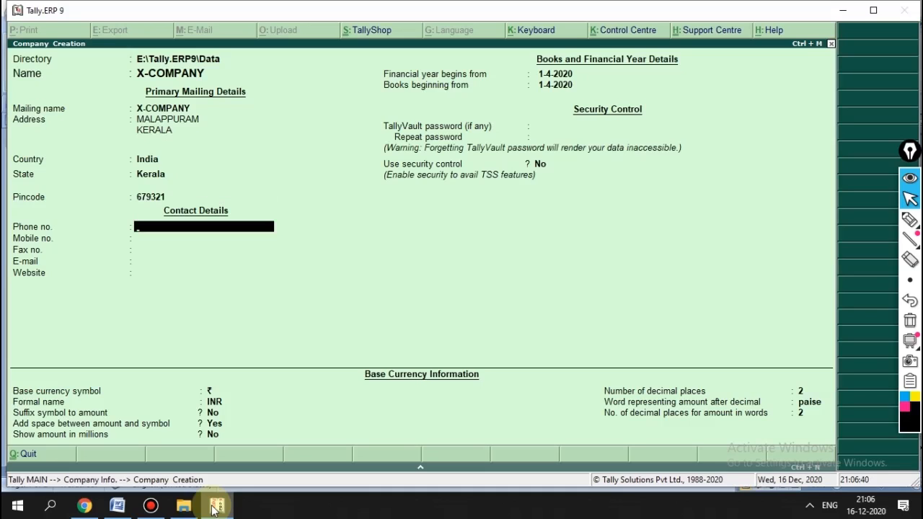
key(Return)
key(Return)
key(Return)
key(Return)
key(Return)
key(Return)
key(Return)
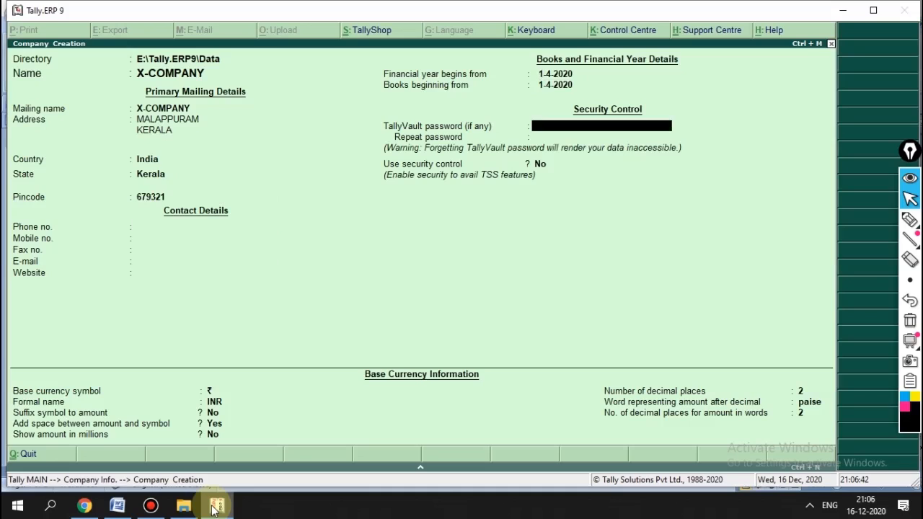
key(Return)
key(Return)
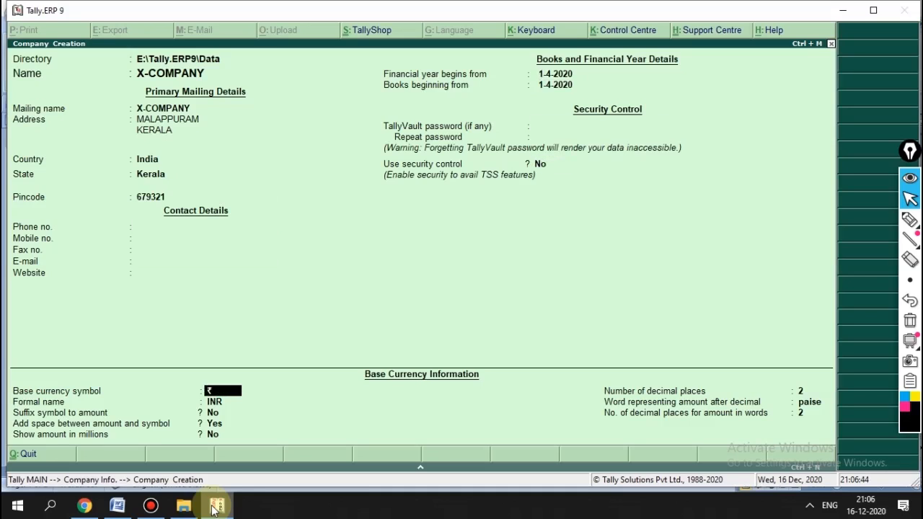
key(BackSpace)
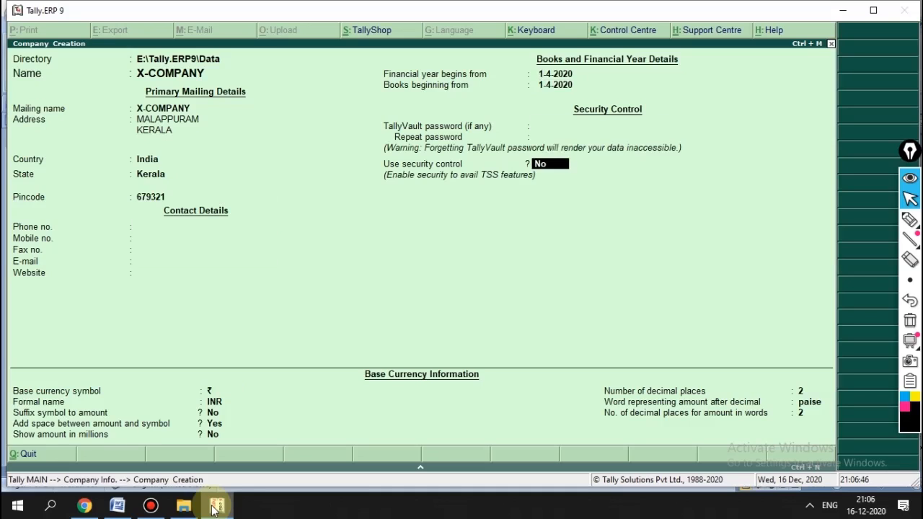
key(Return)
key(Return)
key(Return)
key(Return)
key(Return)
key(Return)
key(Return)
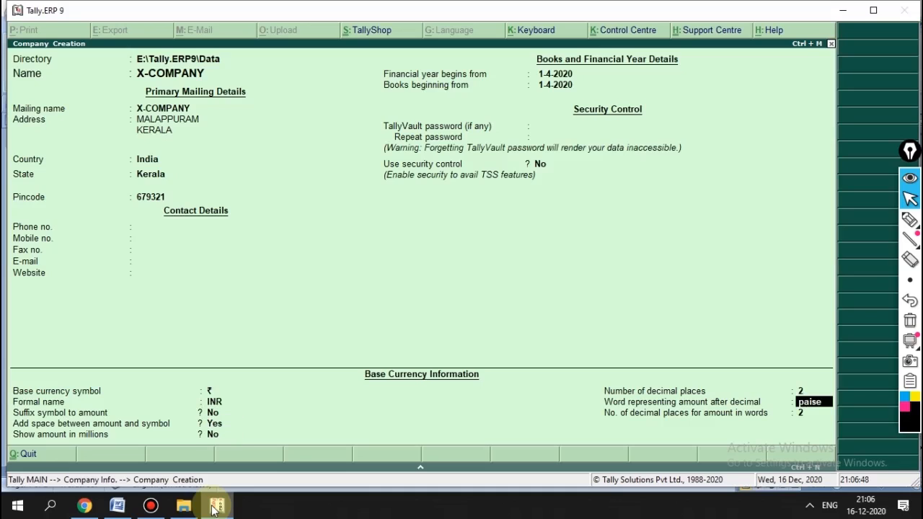
key(Return)
key(Return)
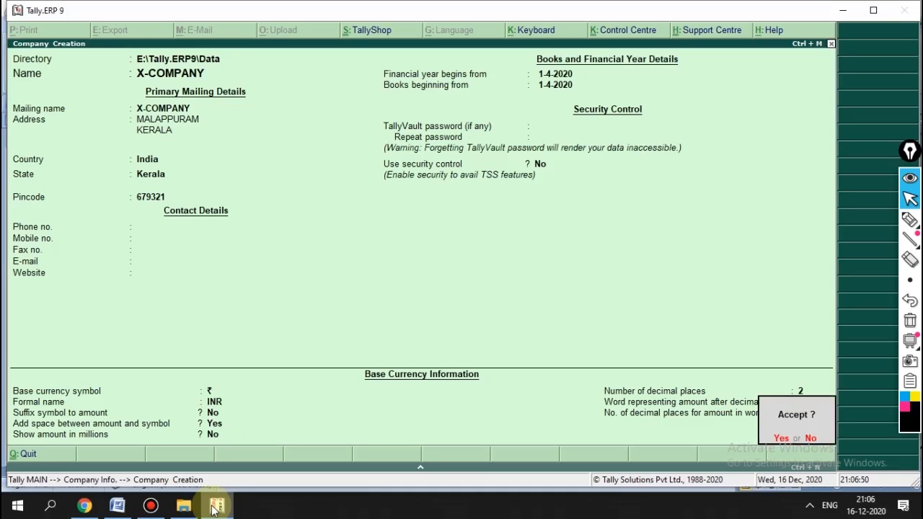
key(Return)
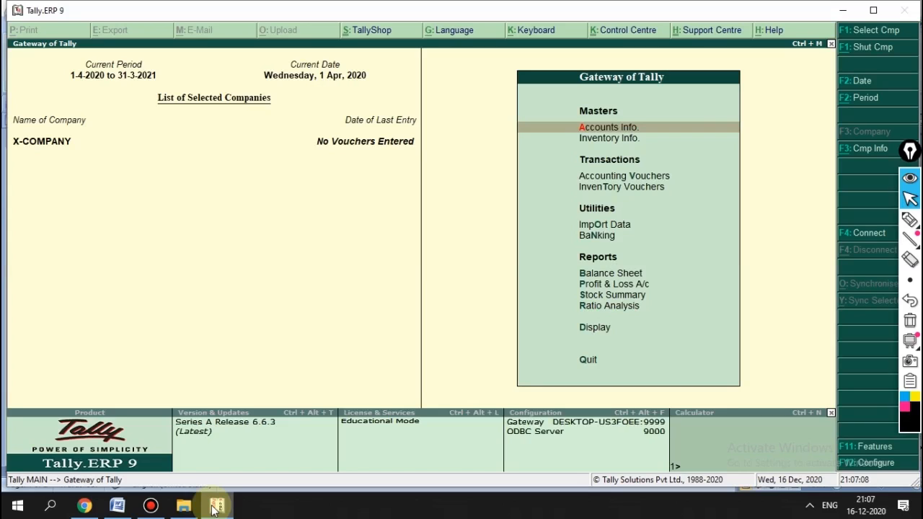
Step: In F11 Statutory & Taxation features, set Enable GST and Set/alter GST details to Yes
key(F11)
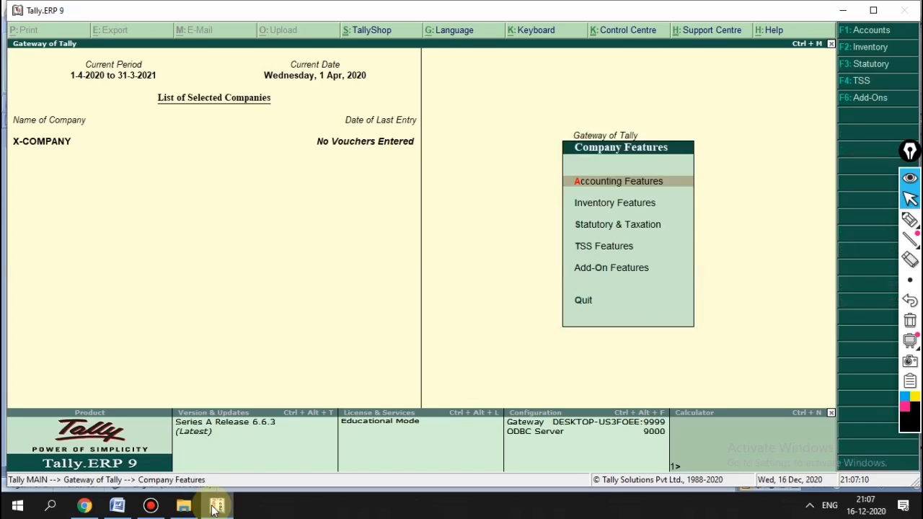
key(Escape)
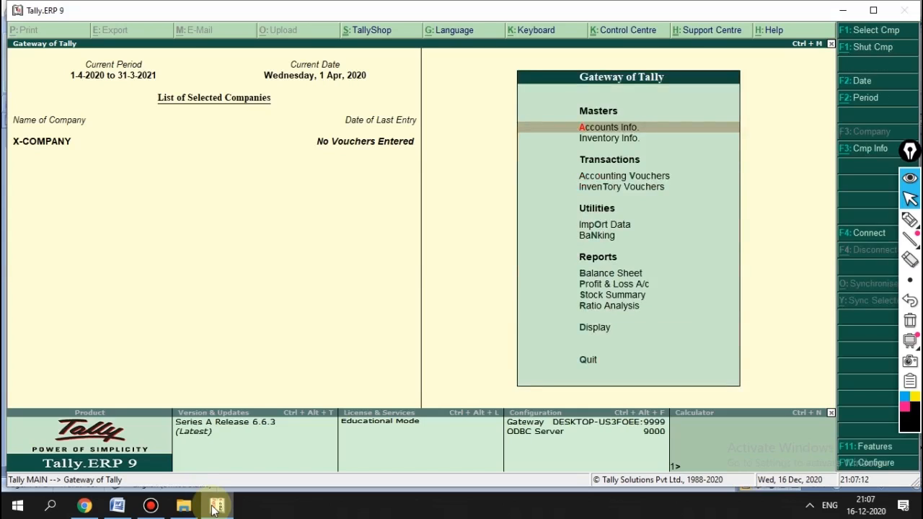
key(F11)
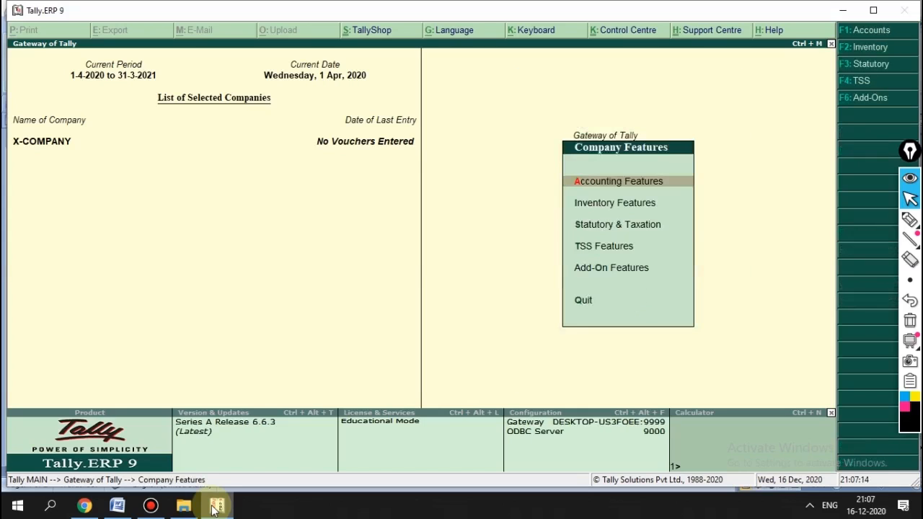
key(Down)
key(Down)
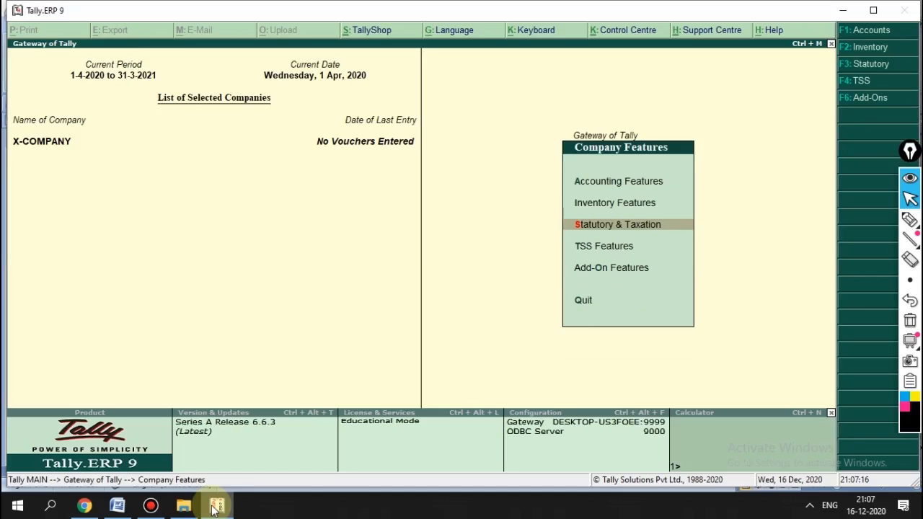
key(Return)
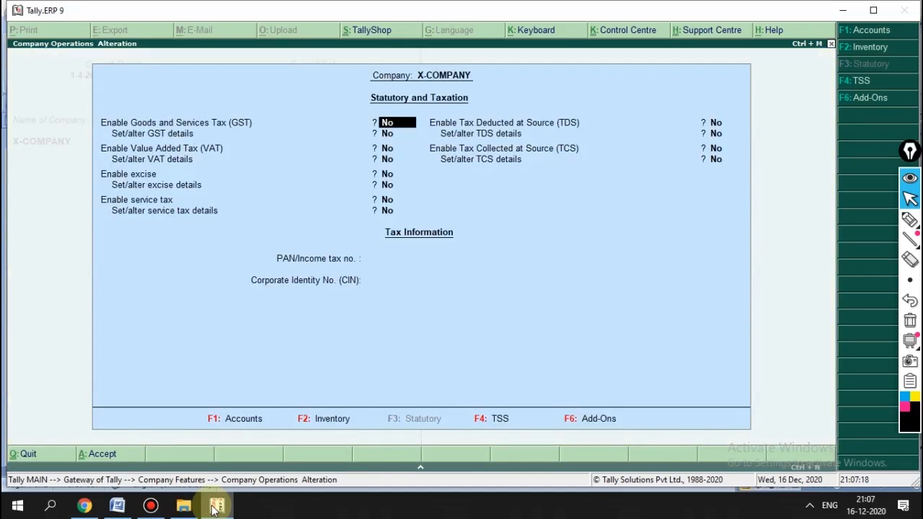
text(y)
key(Return)
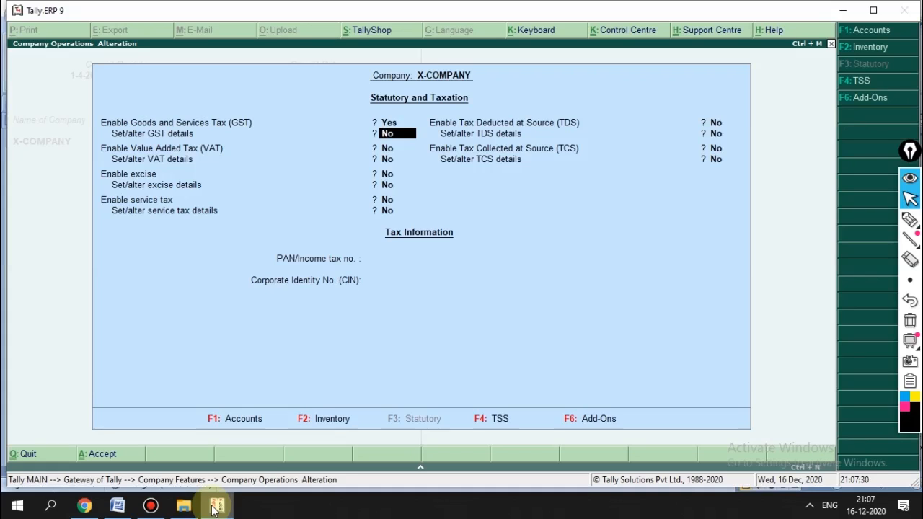
text(Y)
key(Return)
key(Return)
key(Return)
key(Return)
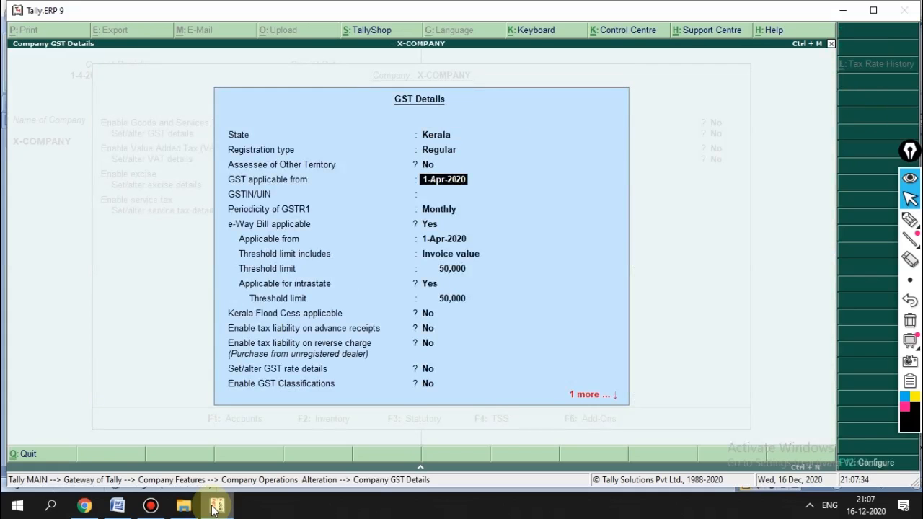
key(Return)
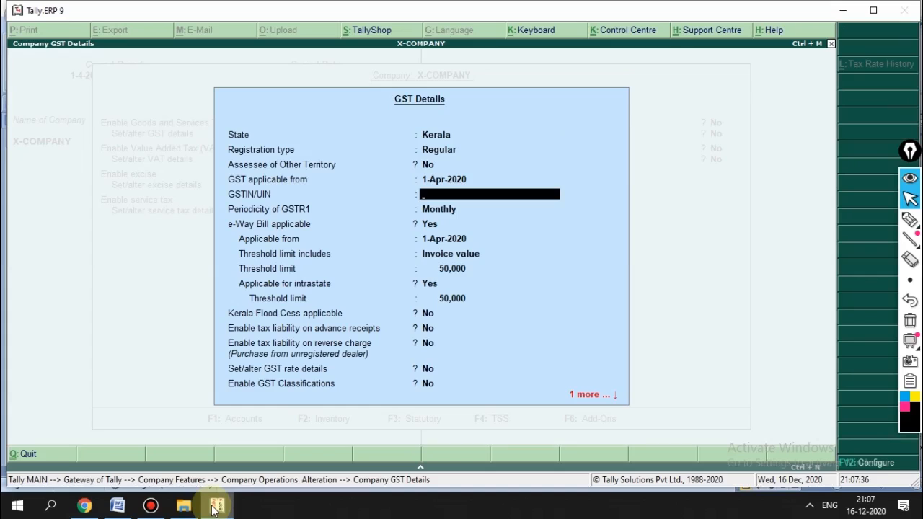
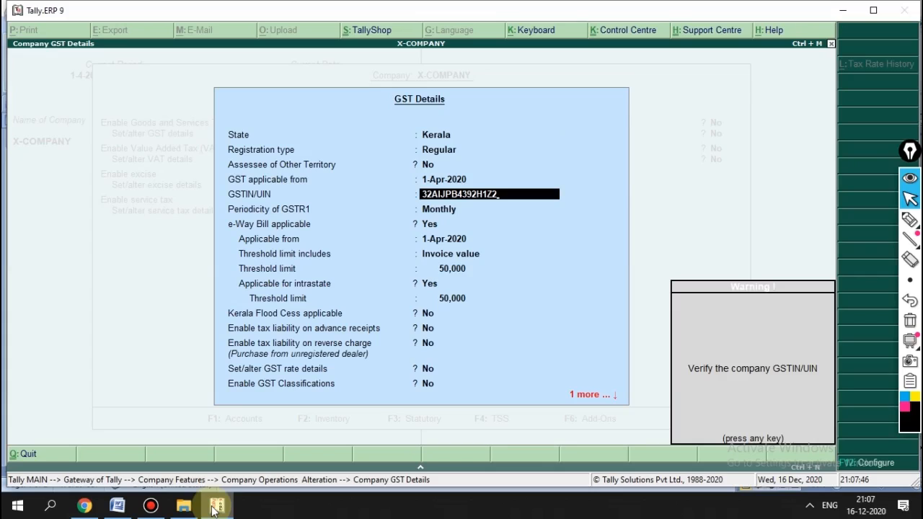
Step: Enter the company's GSTIN, correcting its last character past the verification warning
key(Return)
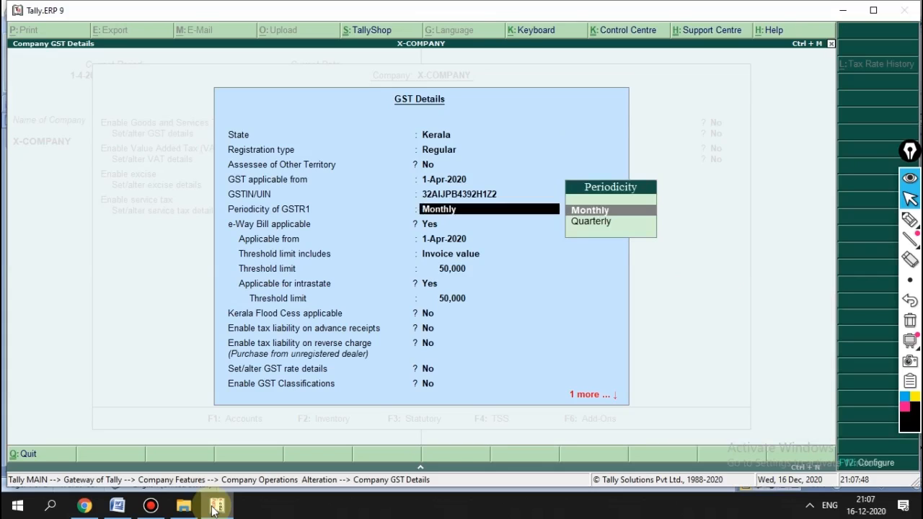
key(BackSpace)
key(BackSpace)
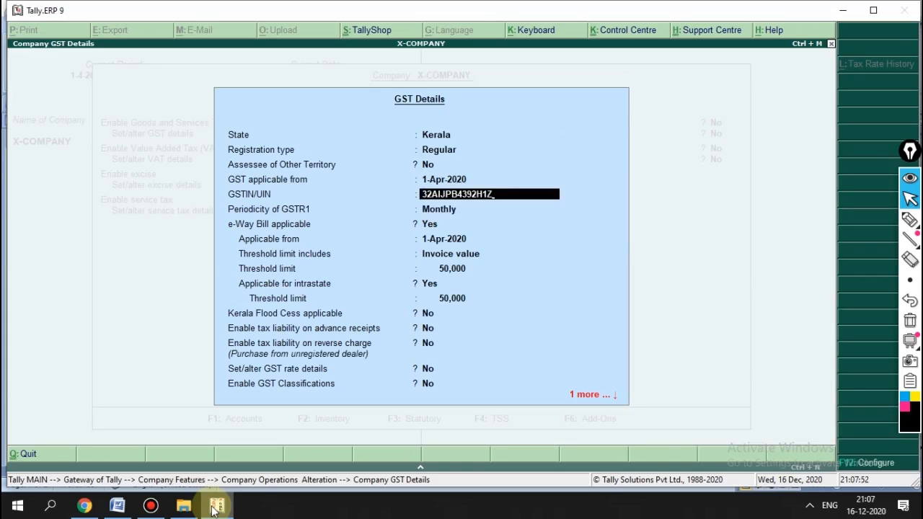
key(Return)
key(Return)
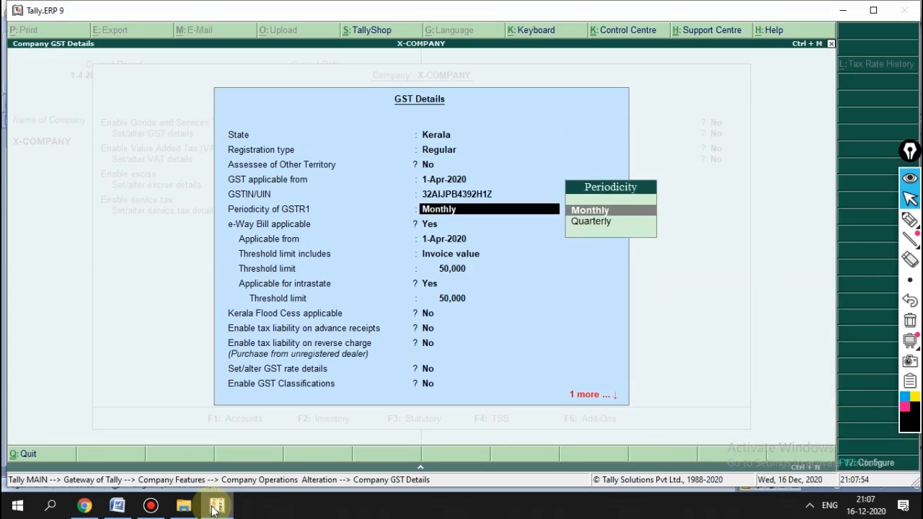
key(BackSpace)
text(2)
key(Return)
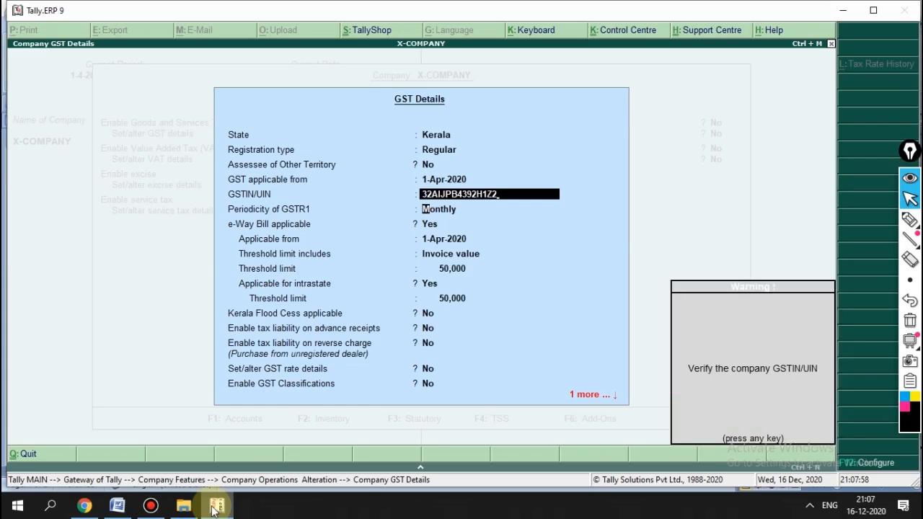
key(Return)
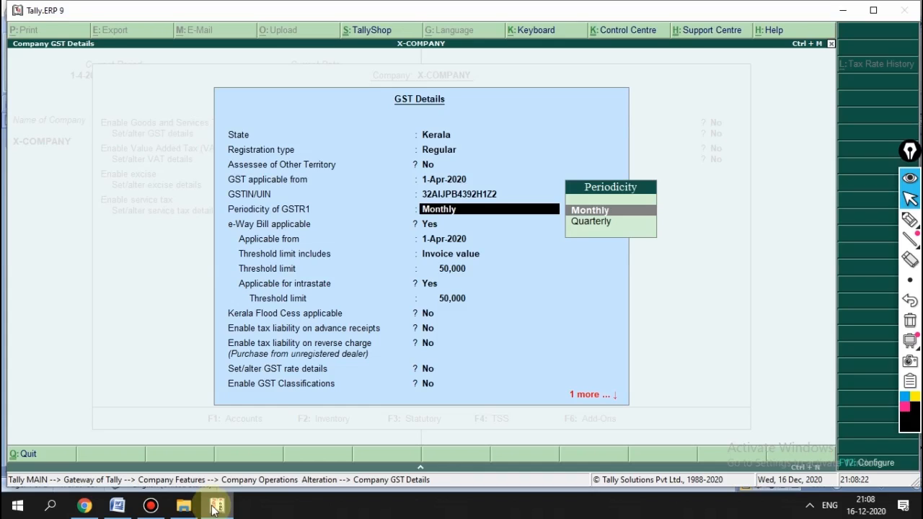
Step: Keep monthly GSTR1 and 50,000 e-Way Bill thresholds, and make Kerala Flood Cess applicable
key(Return)
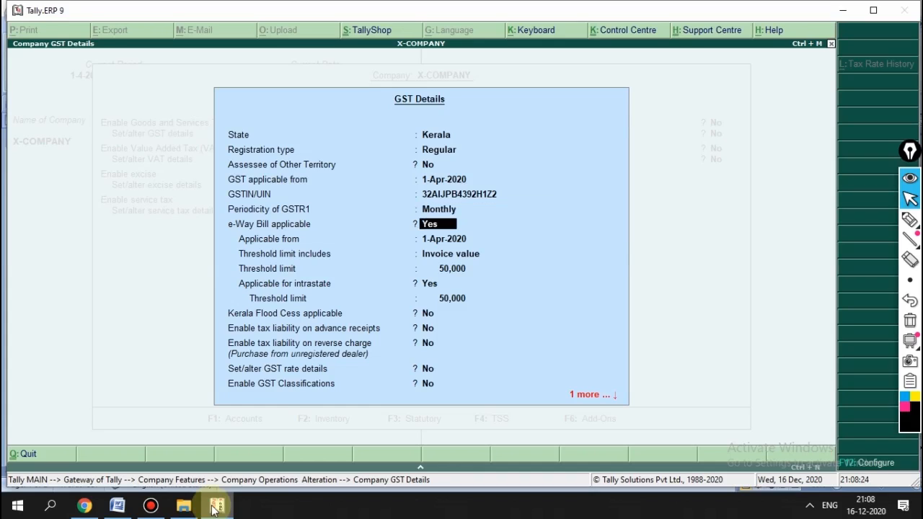
key(Return)
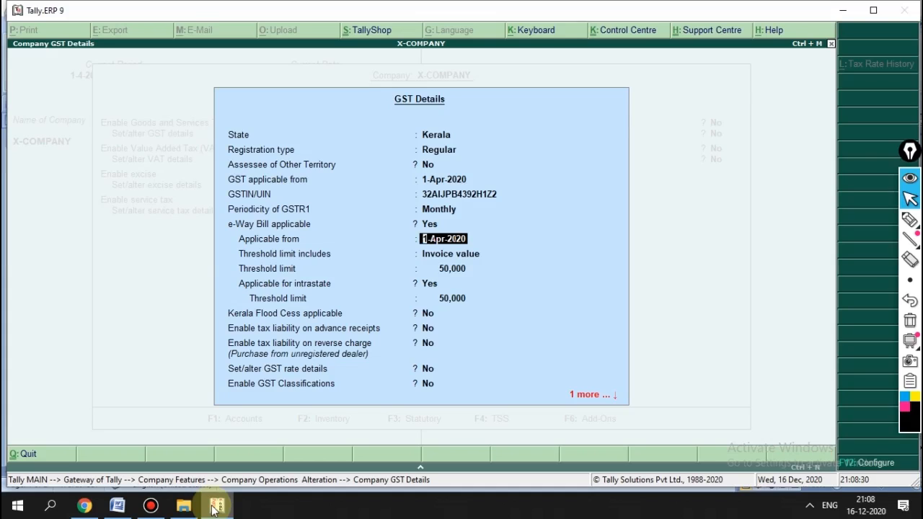
key(Return)
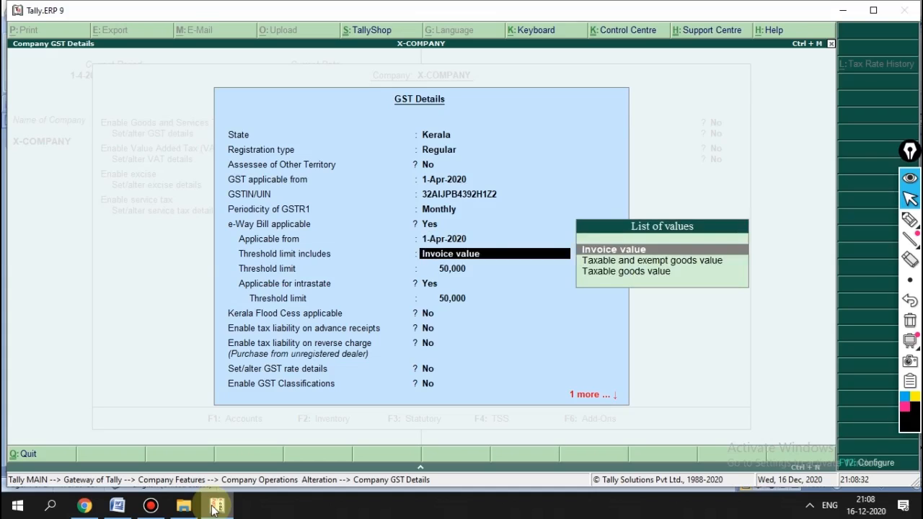
key(Return)
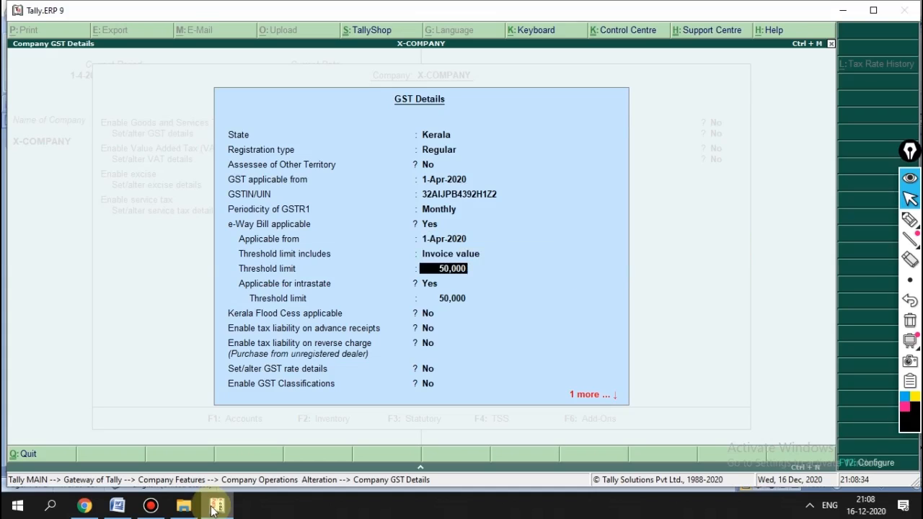
key(Return)
key(Return)
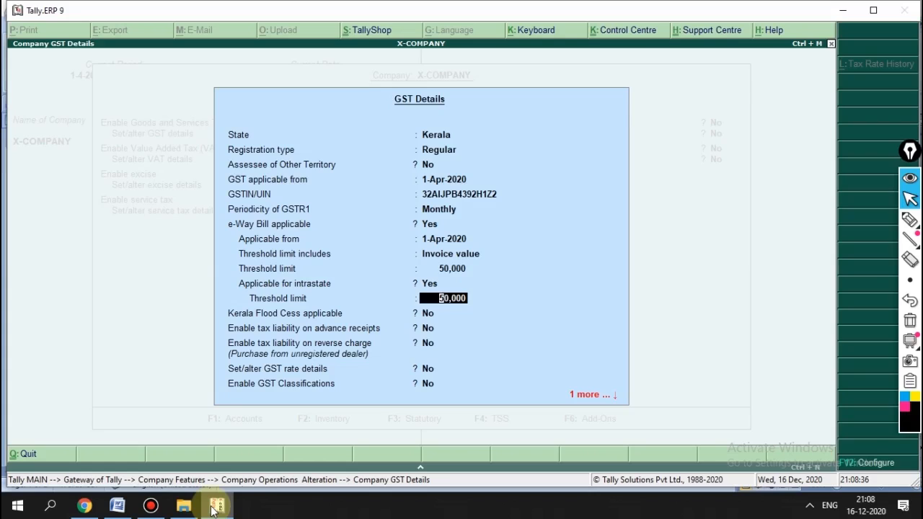
key(Return)
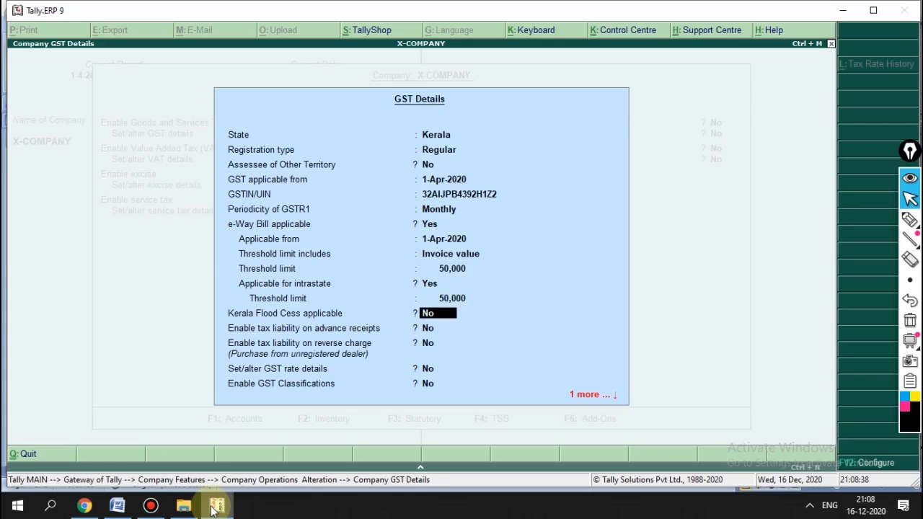
text(y)
key(Return)
key(Return)
key(Return)
key(Return)
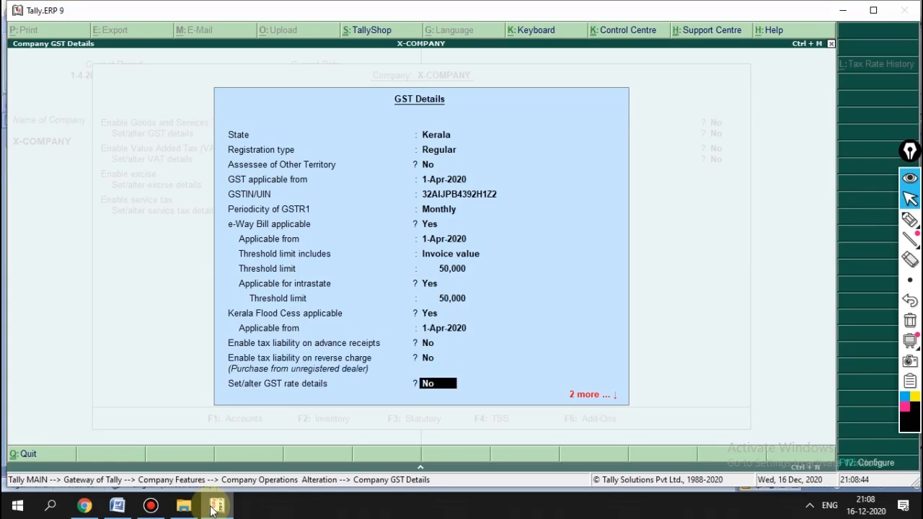
key(Return)
key(Return)
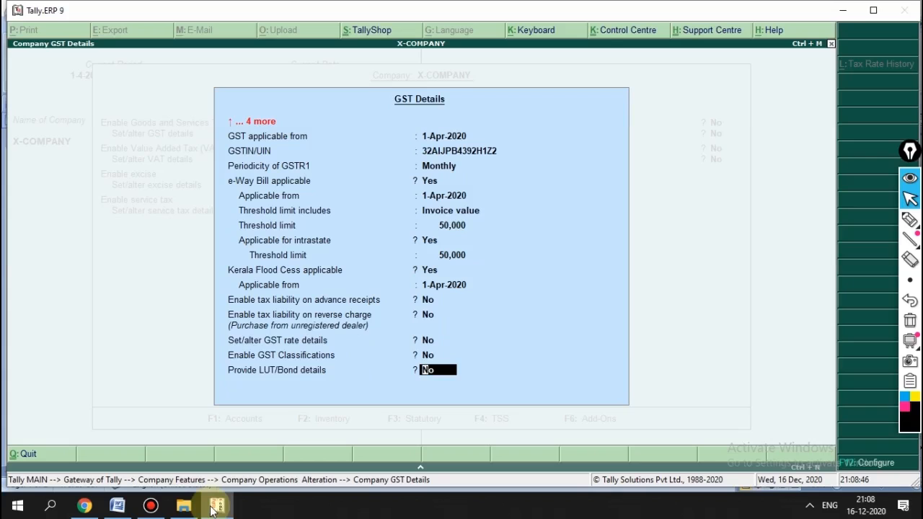
key(Return)
key(Return)
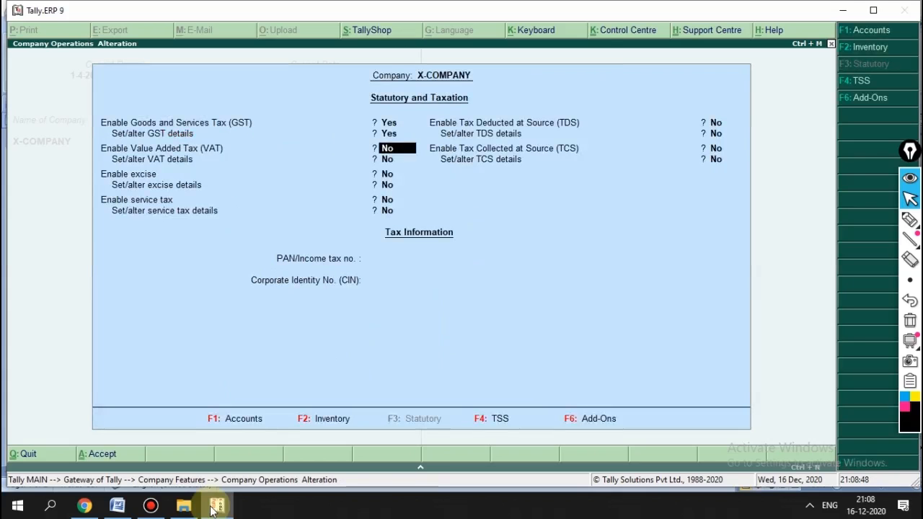
Step: Save the GST settings and return to the Gateway of Tally
key(Escape)
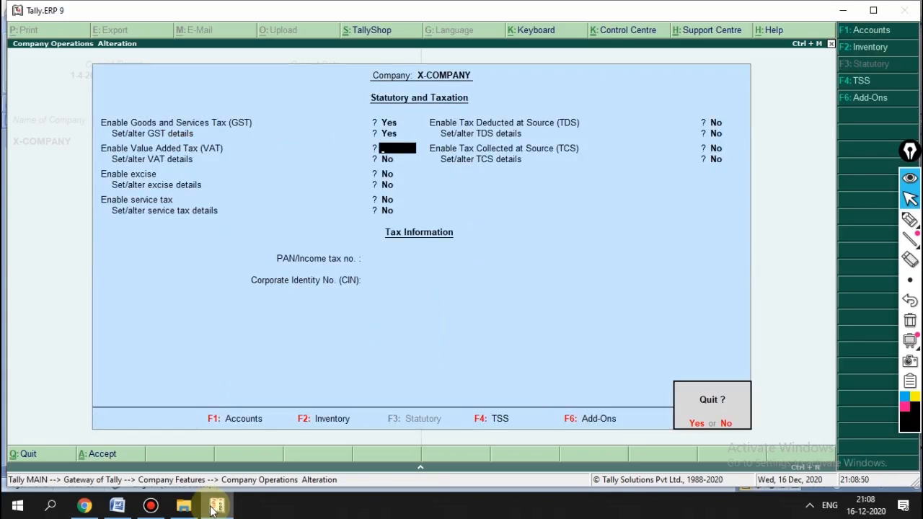
key(y)
key(Escape)
key(Escape)
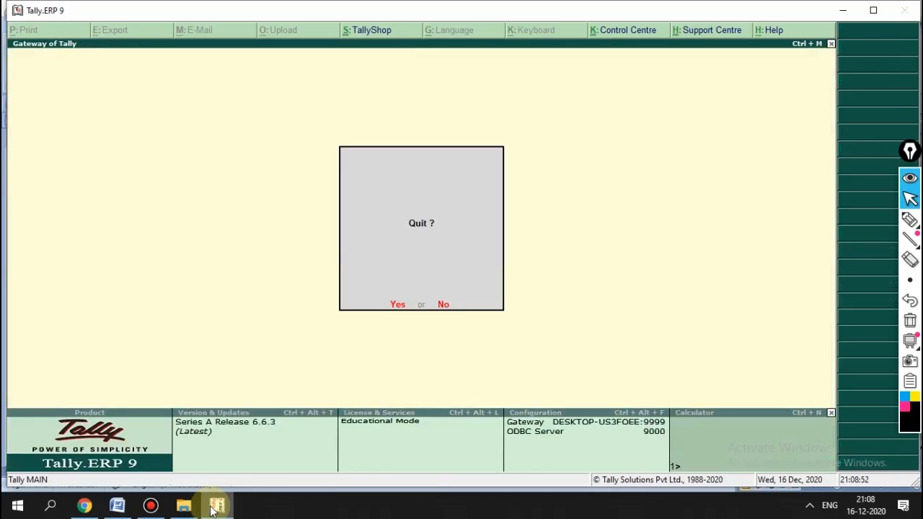
key(n)
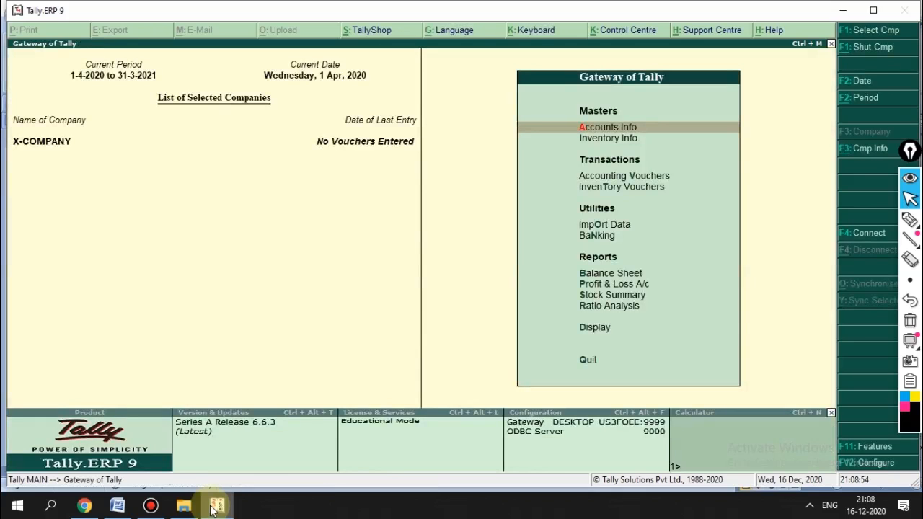
Step: Go through Accounts Info to Voucher Types and choose Create
key(Down)
key(Up)
key(Return)
key(Down)
key(Down)
key(Down)
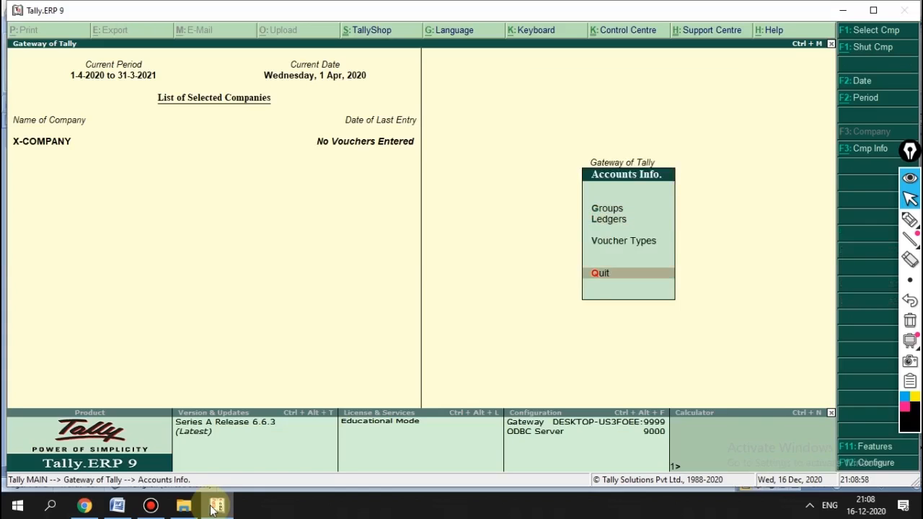
key(Up)
key(Escape)
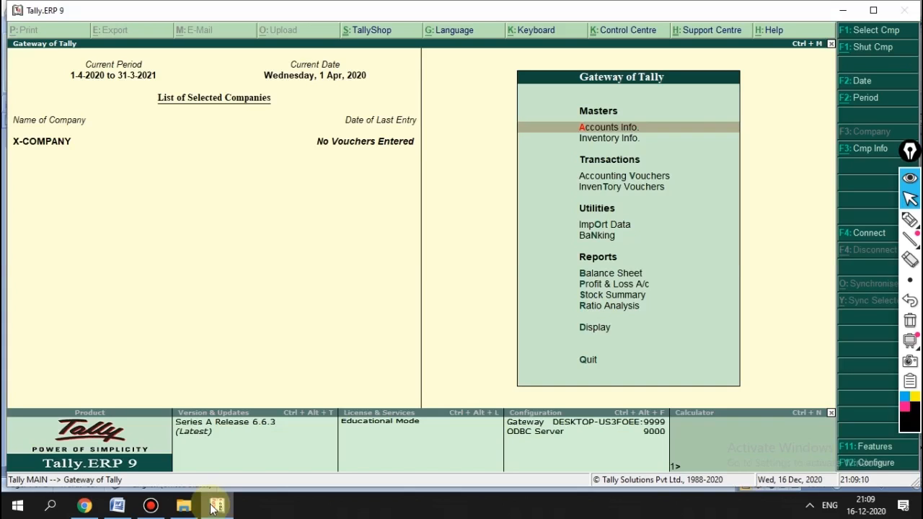
key(Return)
key(Down)
key(Down)
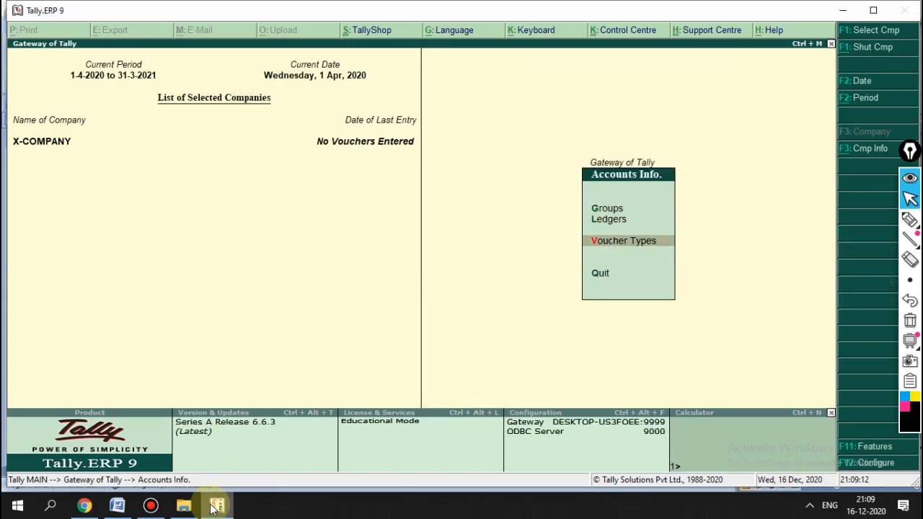
key(Return)
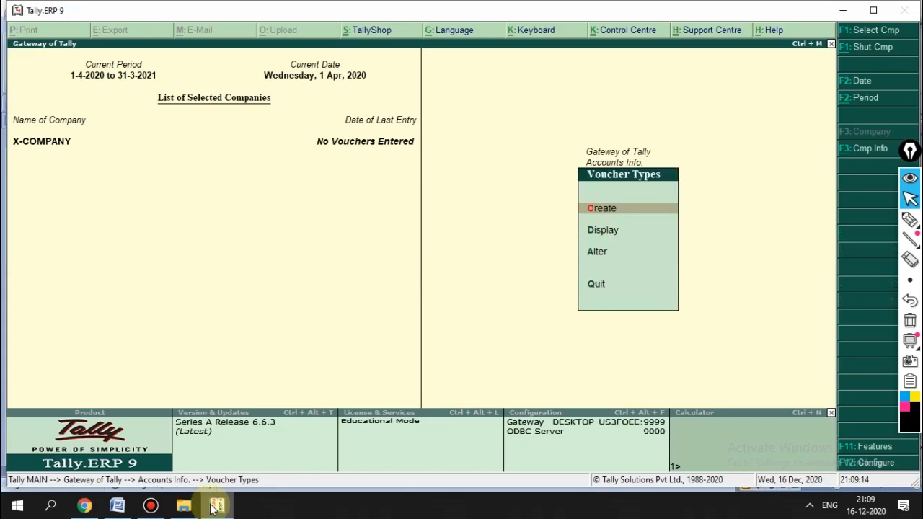
key(Return)
Step: Name the voucher type GST SALES, based on Sales with abbreviation Sale
text(GSR)
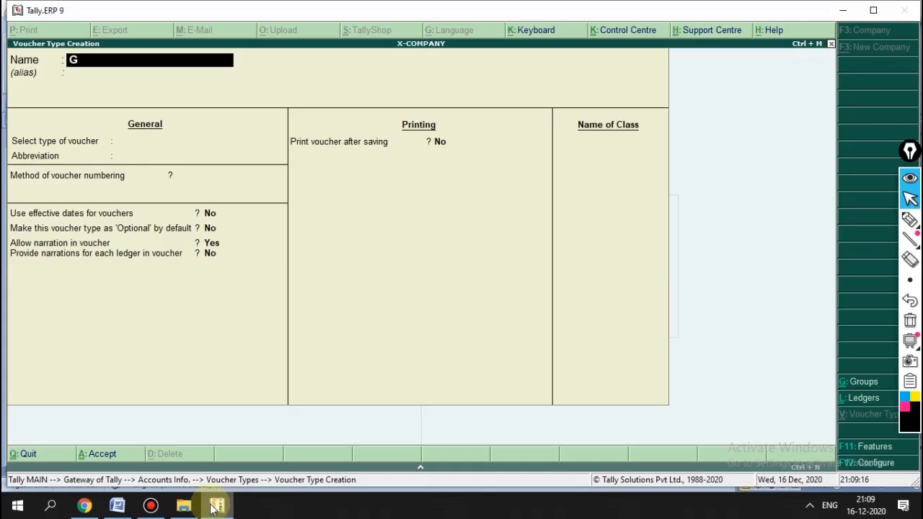
key(BackSpace)
text(T SALES)
key(Return)
key(Return)
text(SA)
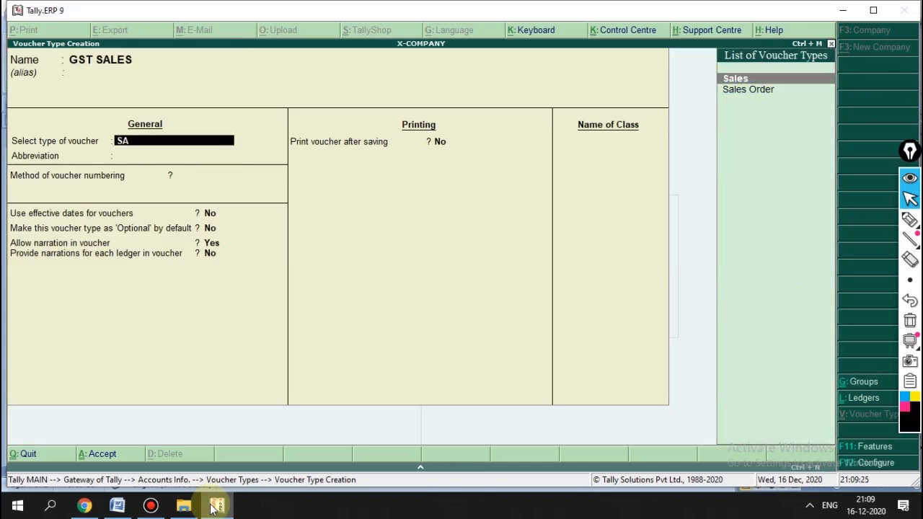
key(Return)
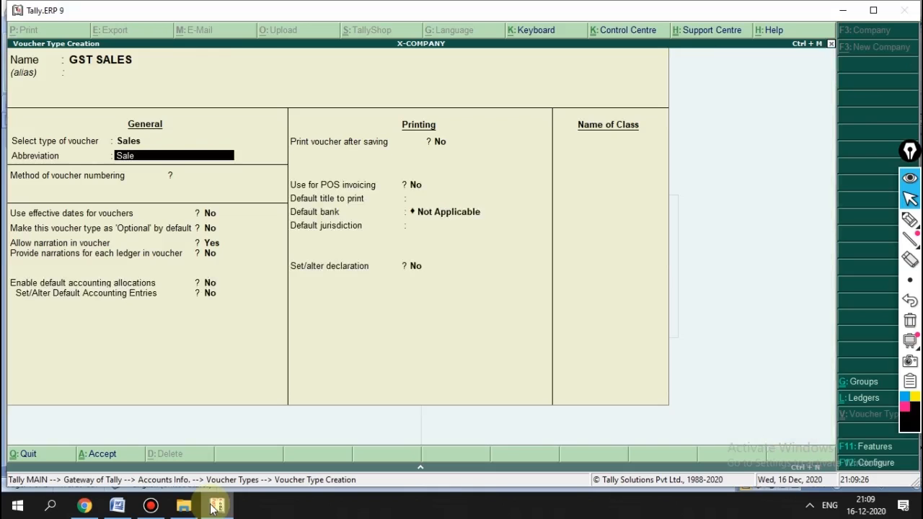
key(Return)
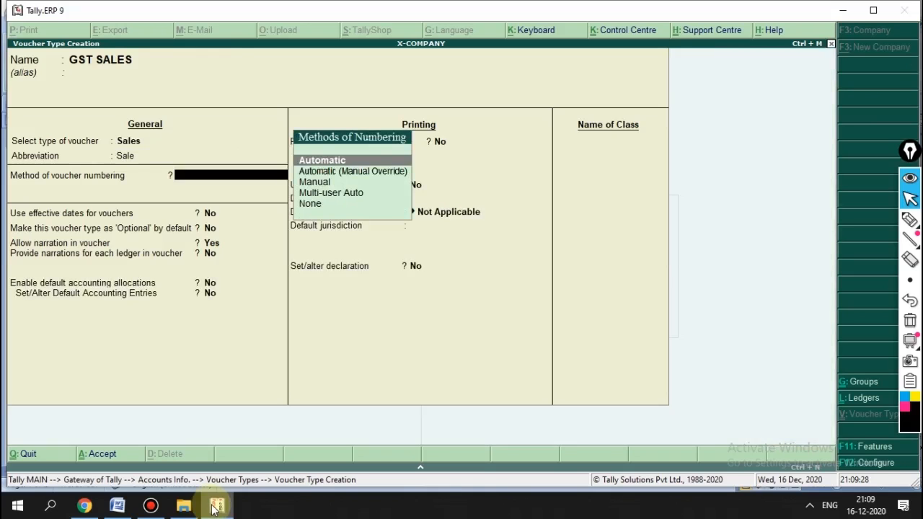
Step: Choose Automatic voucher numbering and turn on advanced configuration
key(Down)
key(Down)
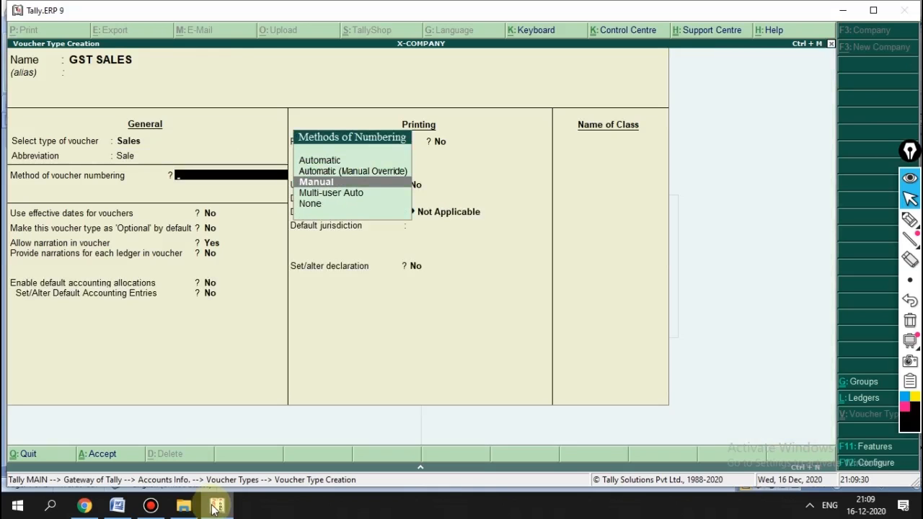
key(Up)
key(Up)
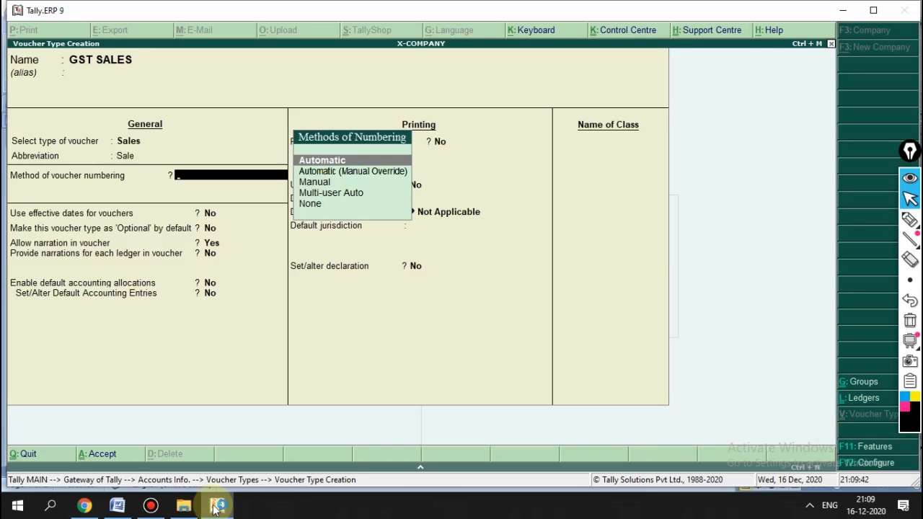
key(Down)
key(Down)
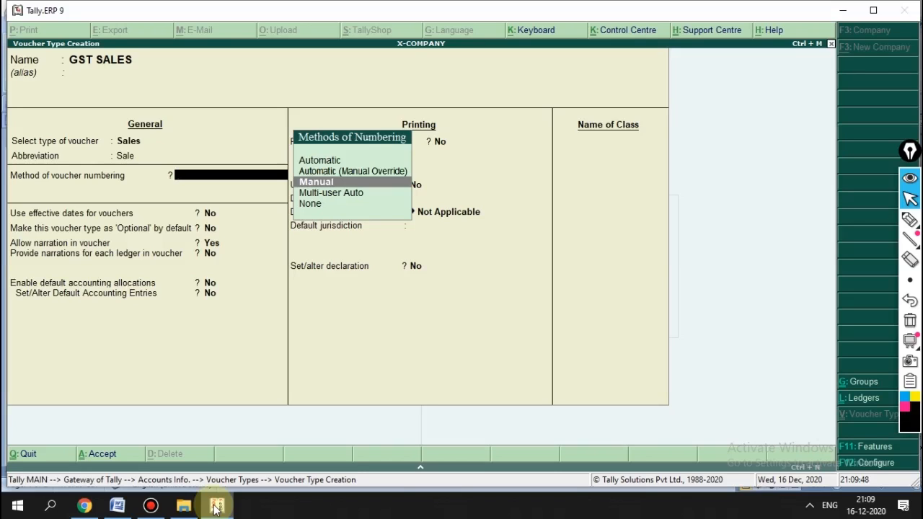
key(Up)
key(Up)
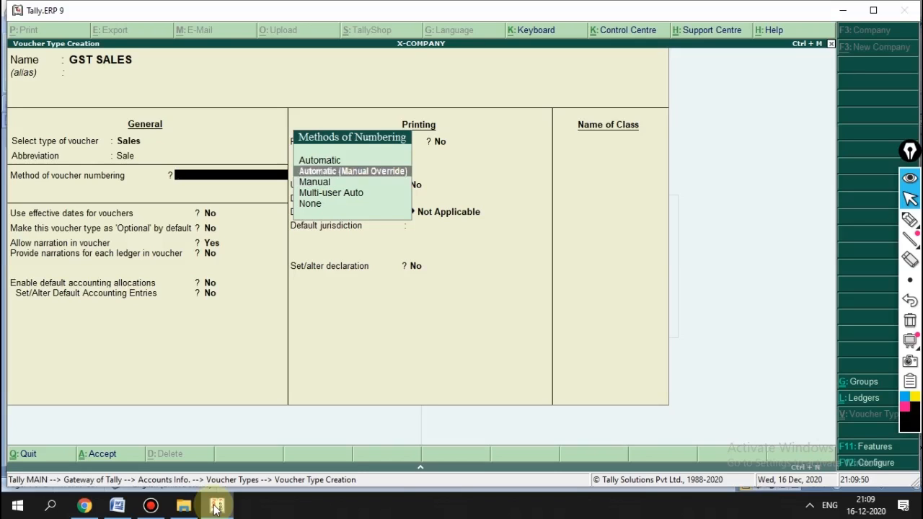
key(Return)
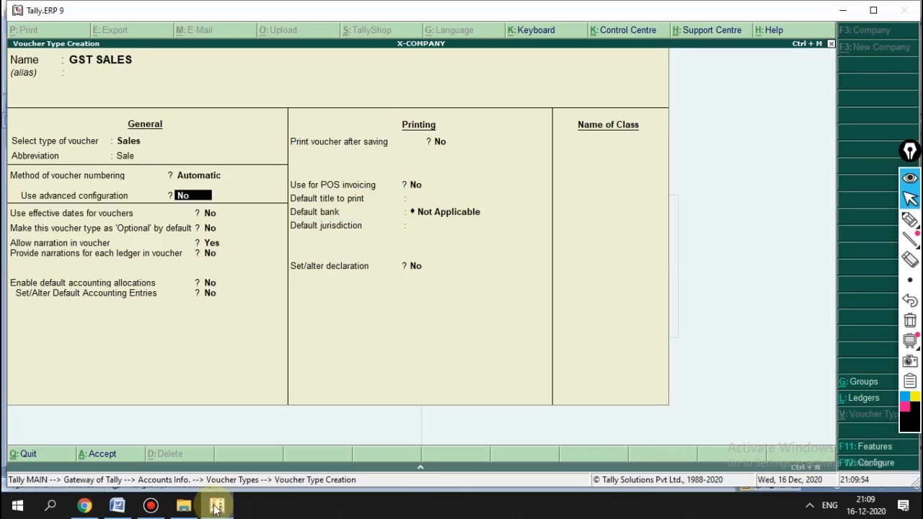
text(Y)
Step: Set numbering width 3, prefill with zero, and prefix GST-
key(Return)
key(Return)
text(3)
key(Return)
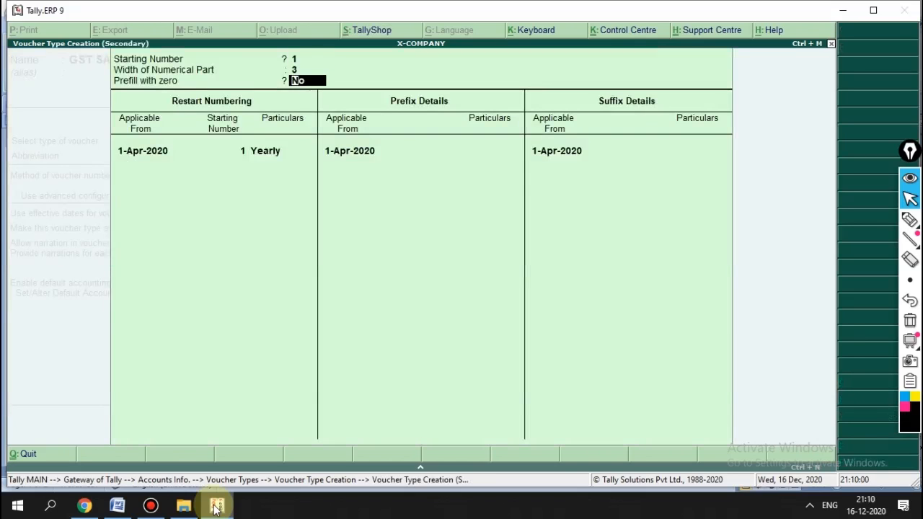
text(Y)
key(Return)
key(Return)
key(Return)
key(Return)
key(Return)
key(Return)
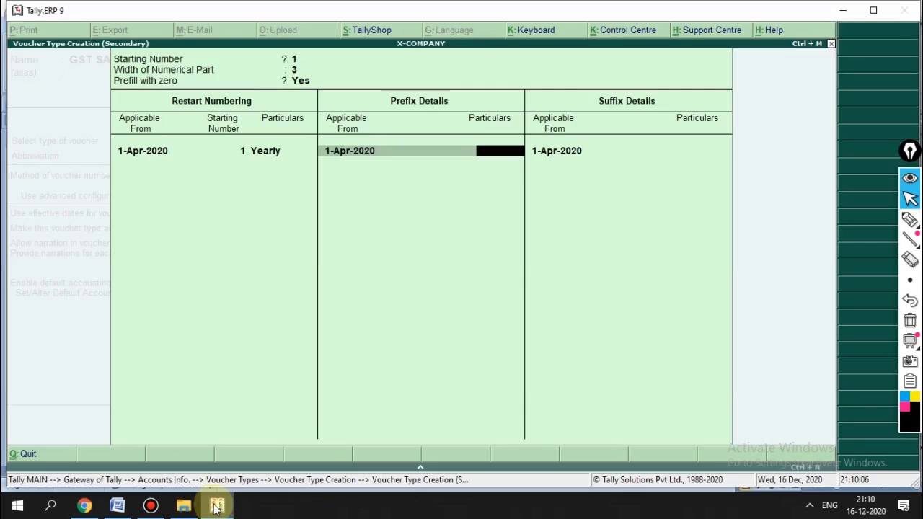
text(GST)
key(Return)
key(Return)
key(Return)
key(Return)
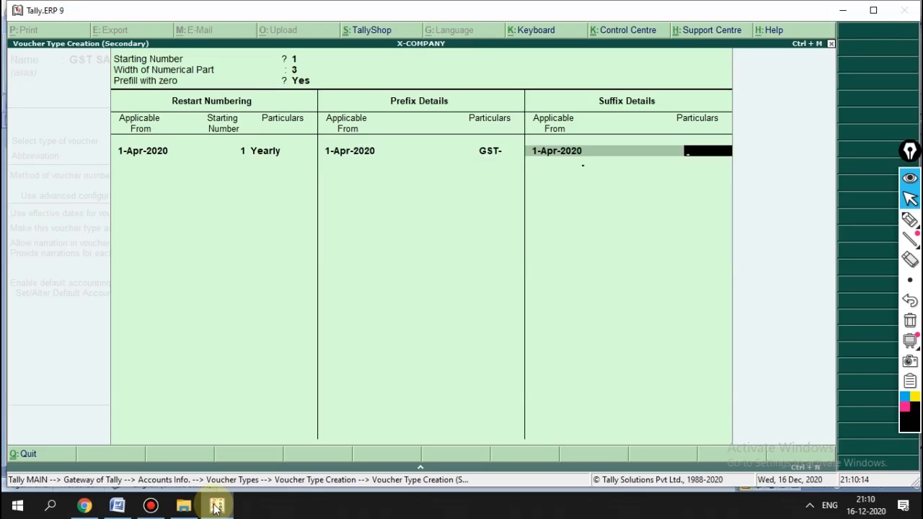
Step: Accept the remaining voucher settings and name a new voucher class LOCAL
key(Return)
key(Return)
key(Return)
key(Return)
key(Return)
key(Return)
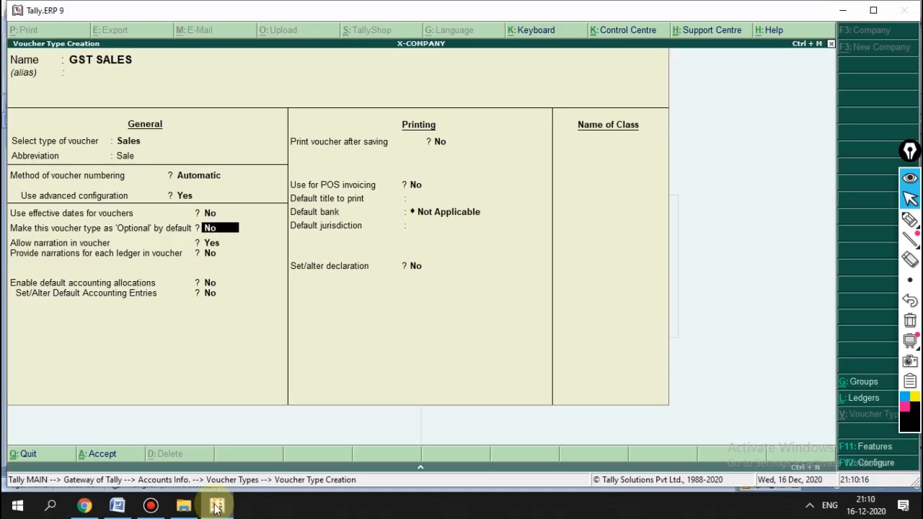
key(Return)
key(Return)
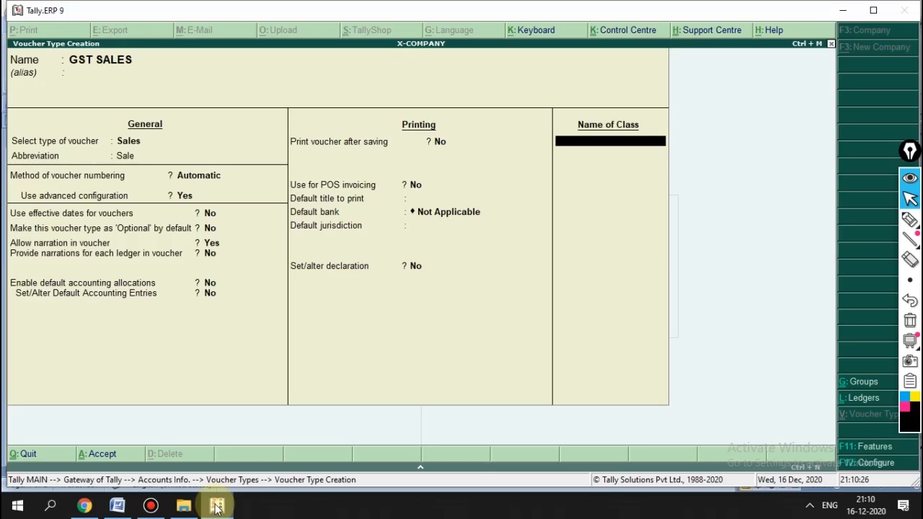
text(LOCAL)
Step: Create ledger LOCAL SALES under Sales Accounts with Alt+C for the LOCAL class
key(Return)
key(Return)
key(Return)
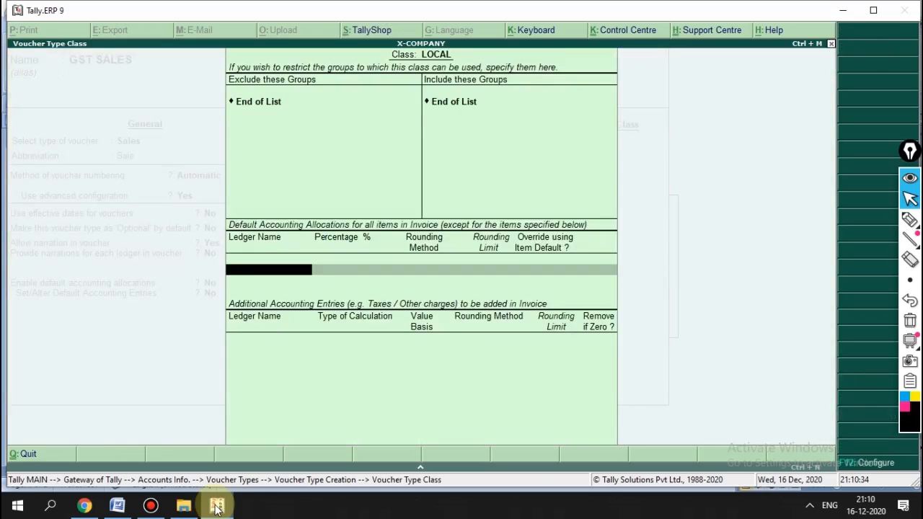
key(alt+c)
text(LO)
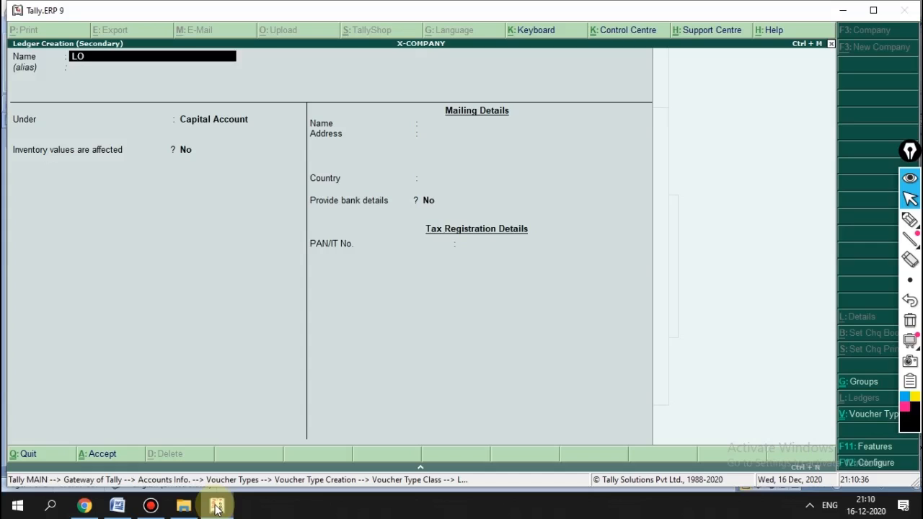
text(CAL SALES)
key(Return)
key(Return)
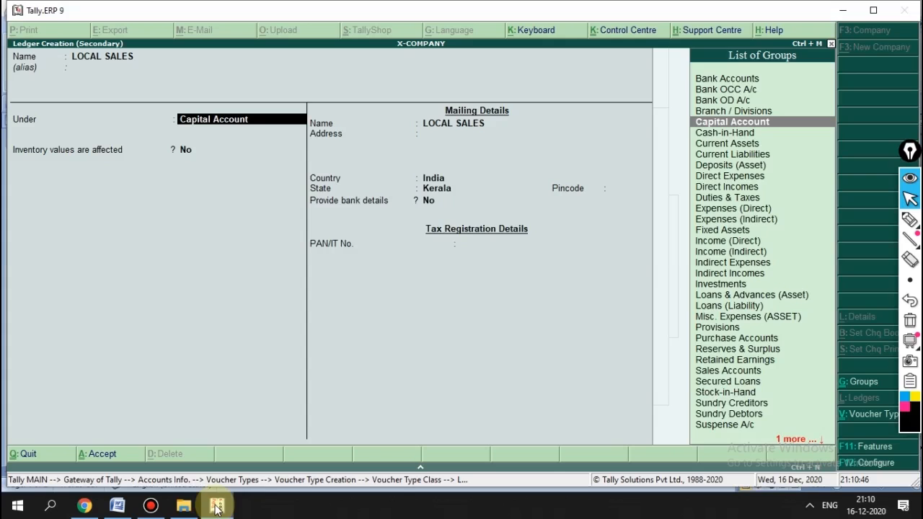
text(SA)
key(Return)
key(Return)
key(Return)
key(Return)
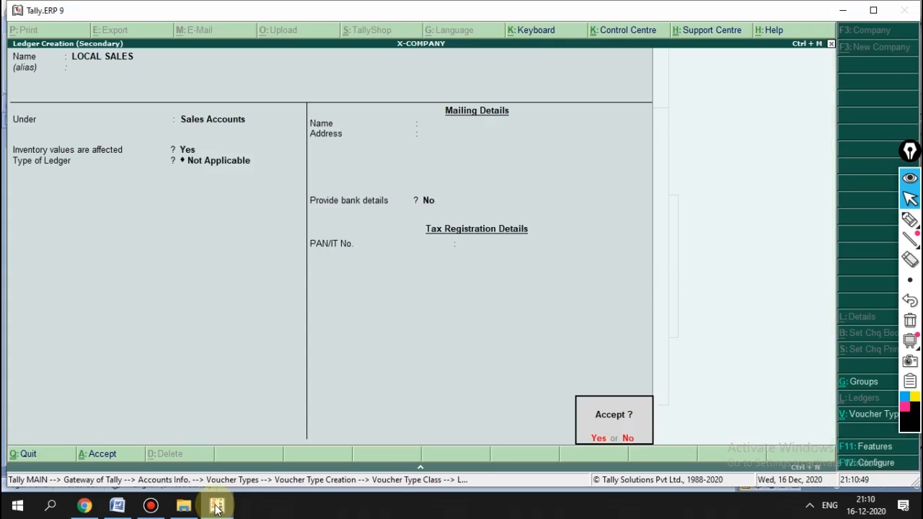
key(Return)
key(Return)
key(Return)
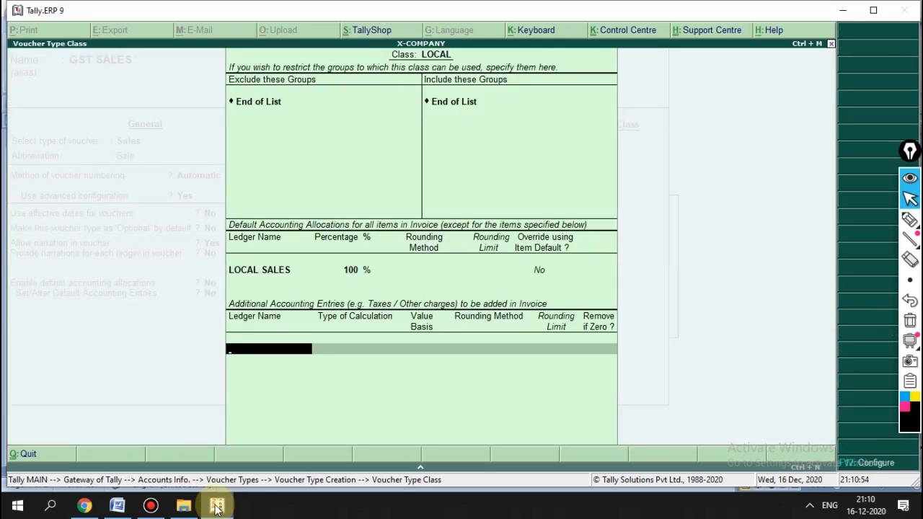
key(alt+c)
text(CGST)
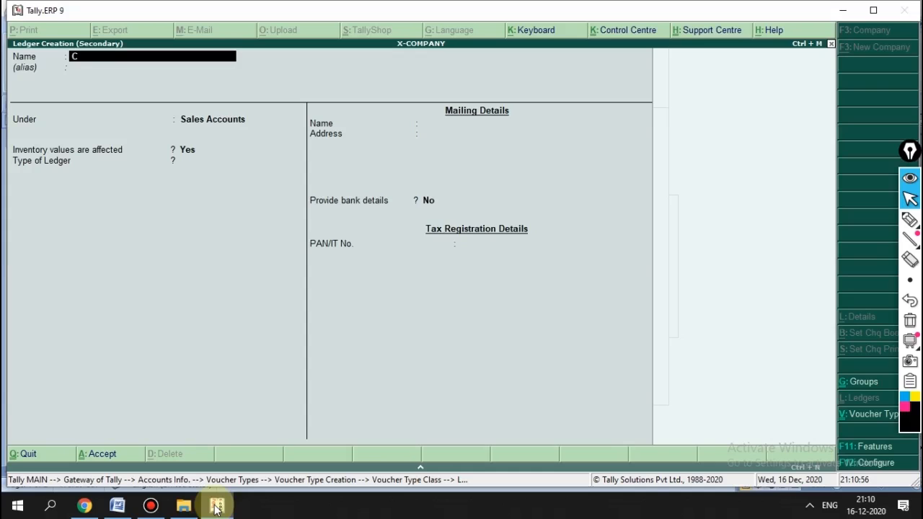
key(Return)
key(Return)
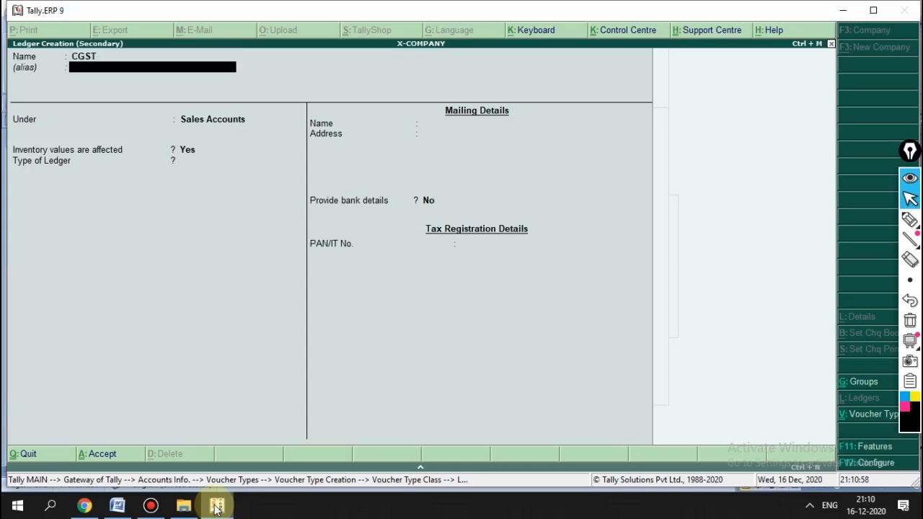
text(DU)
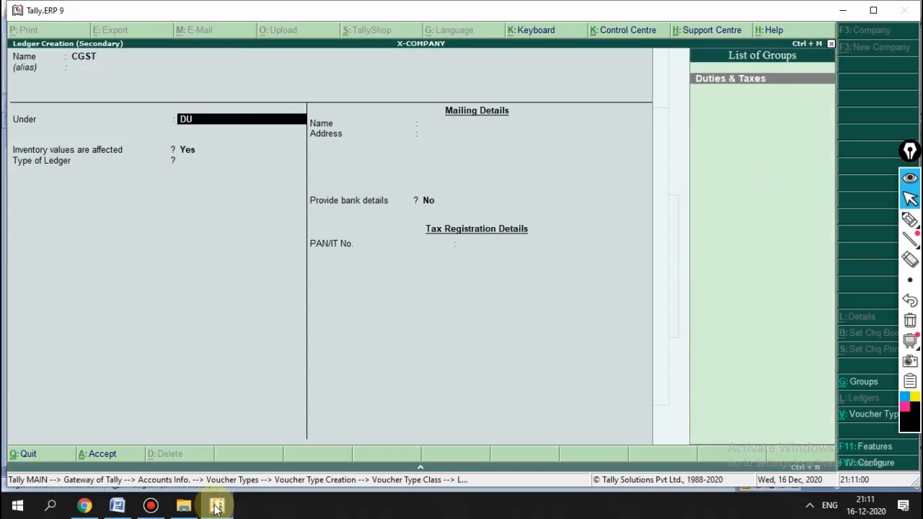
text(T)
key(Return)
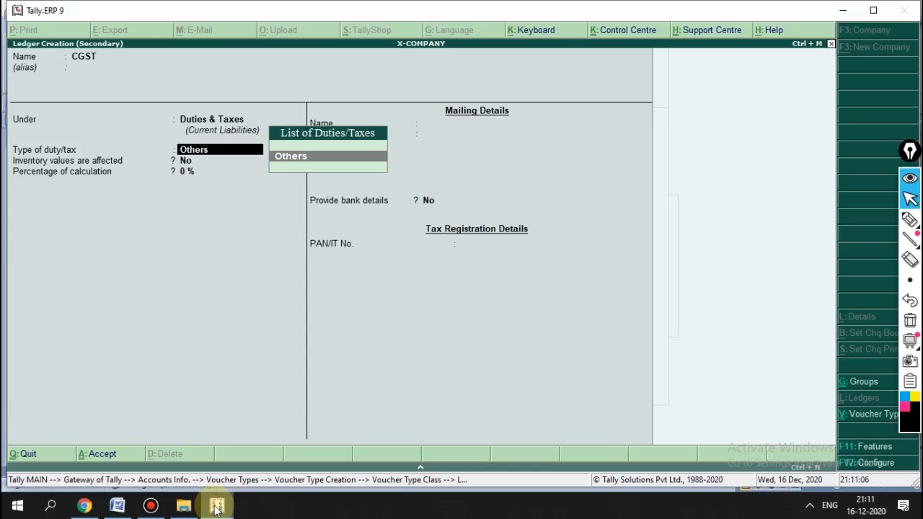
key(BackSpace)
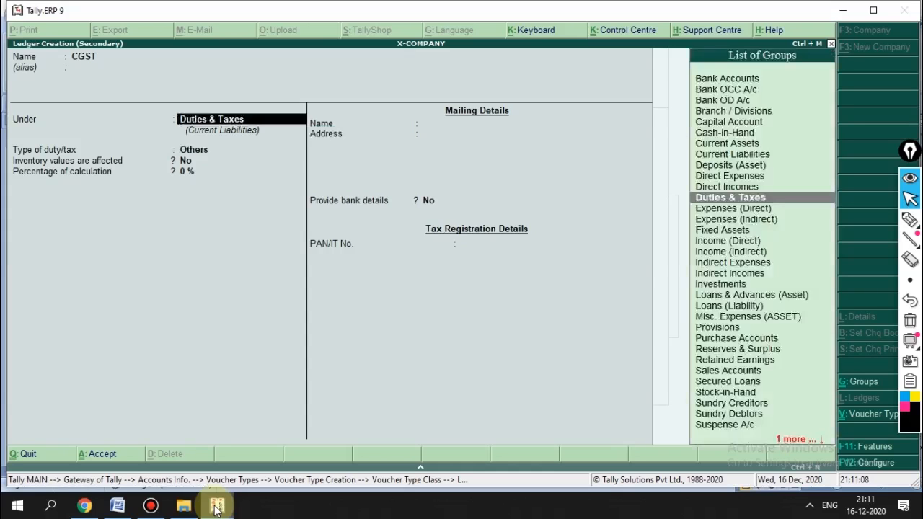
key(Return)
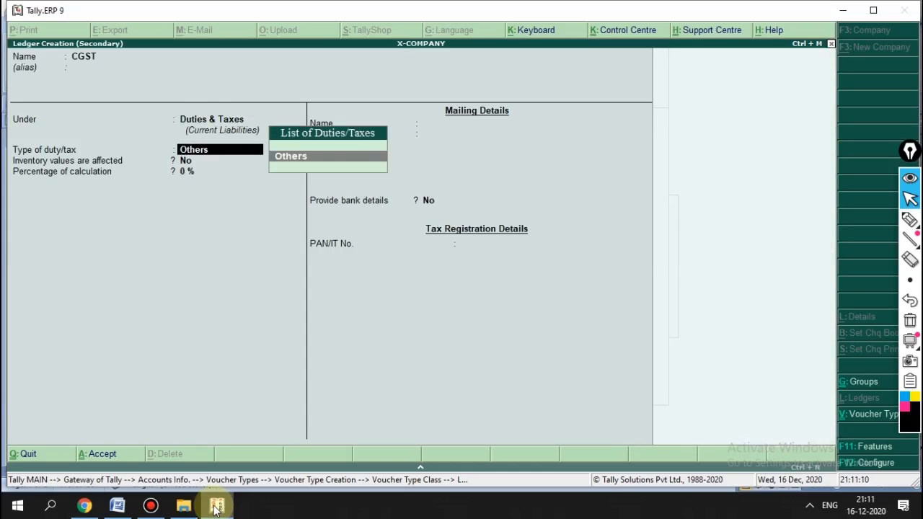
key(Return)
key(Return)
key(BackSpace)
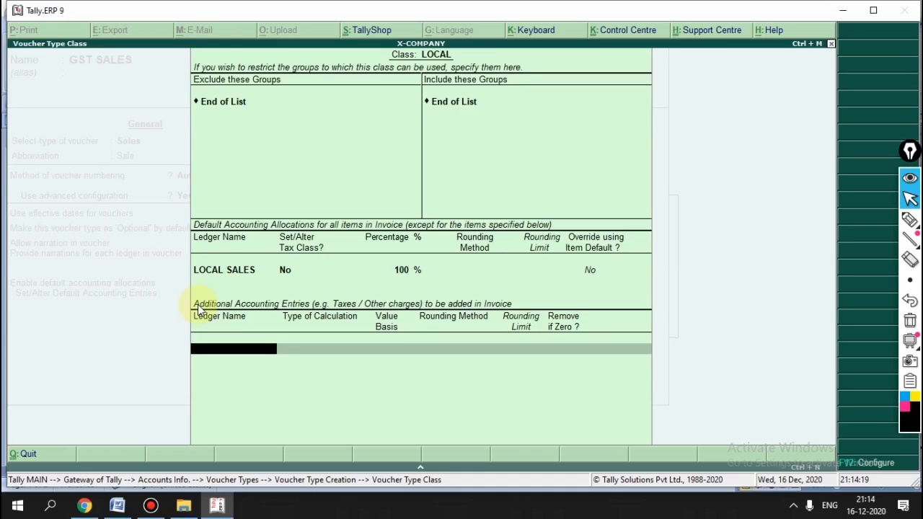
Step: Create a CGST ledger under Duties & Taxes with duty type GST, tax type Central Tax
key(alt+c)
text(CGST)
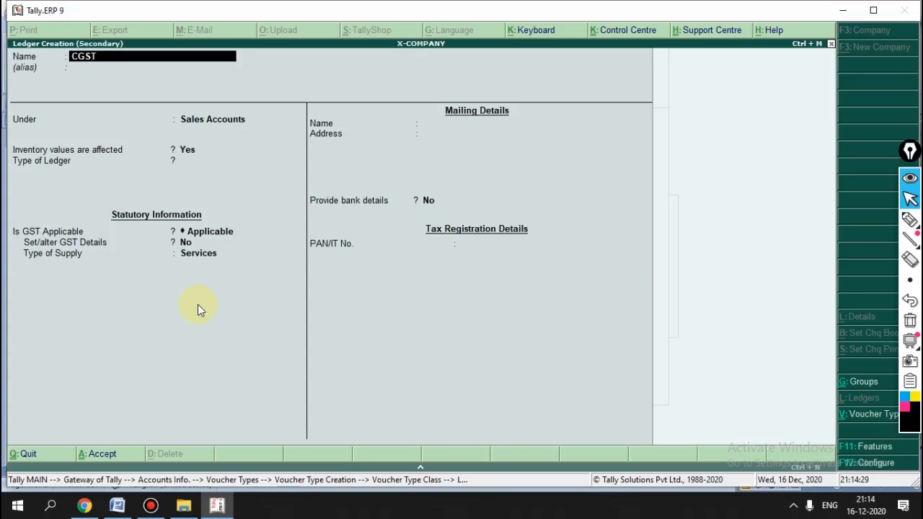
key(Return)
key(Return)
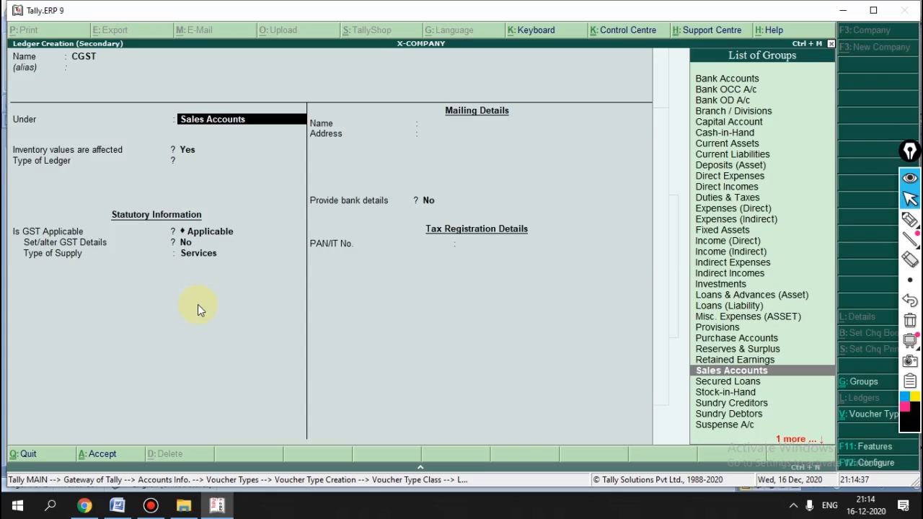
text(DUT)
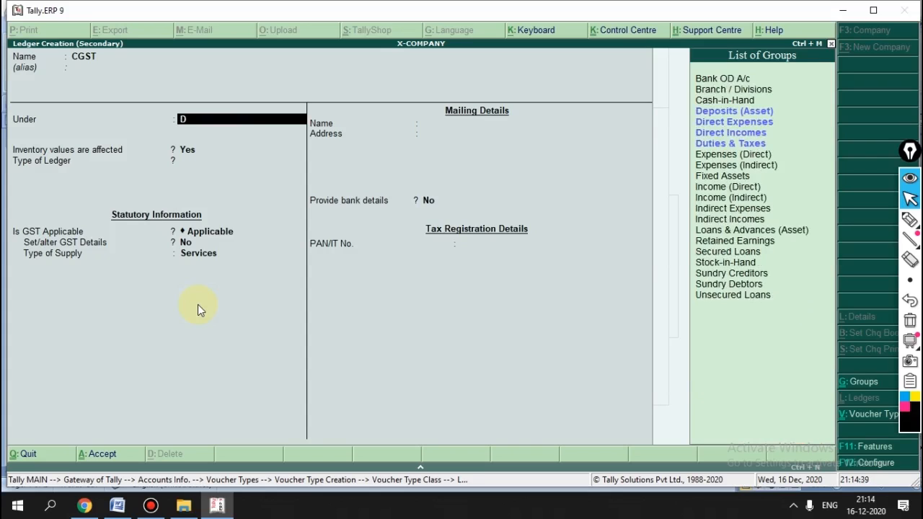
key(Return)
key(Up)
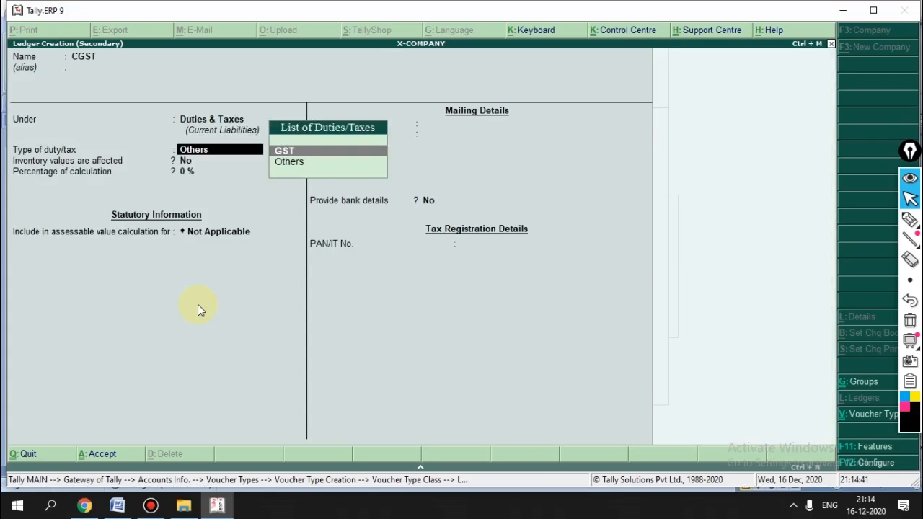
key(Return)
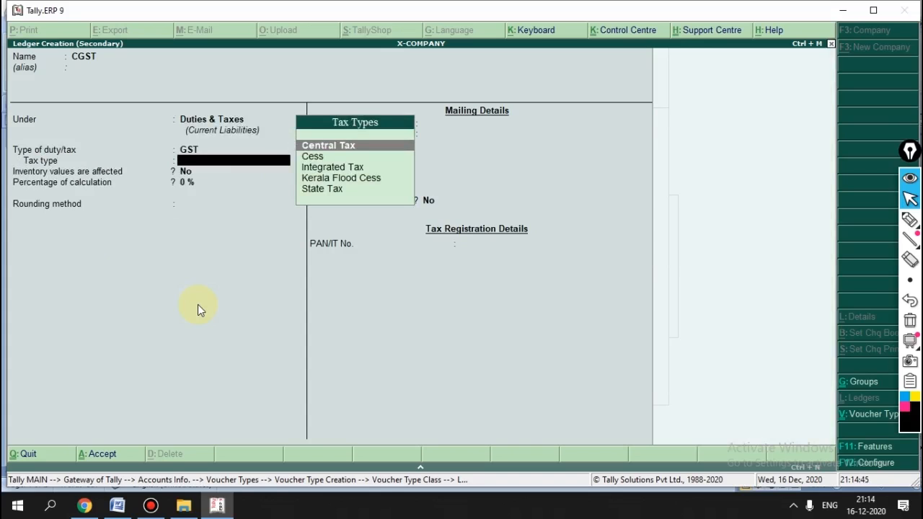
key(Return)
key(Return)
key(Return)
key(Return)
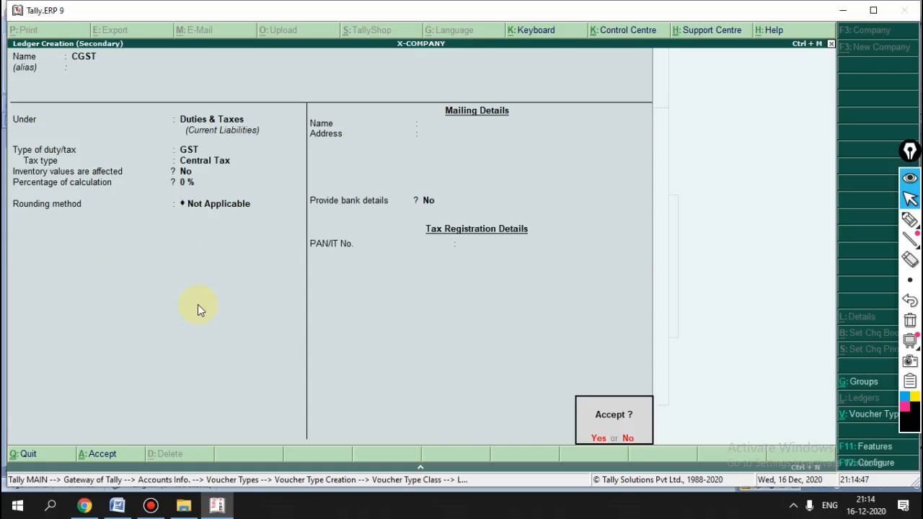
key(Return)
key(Return)
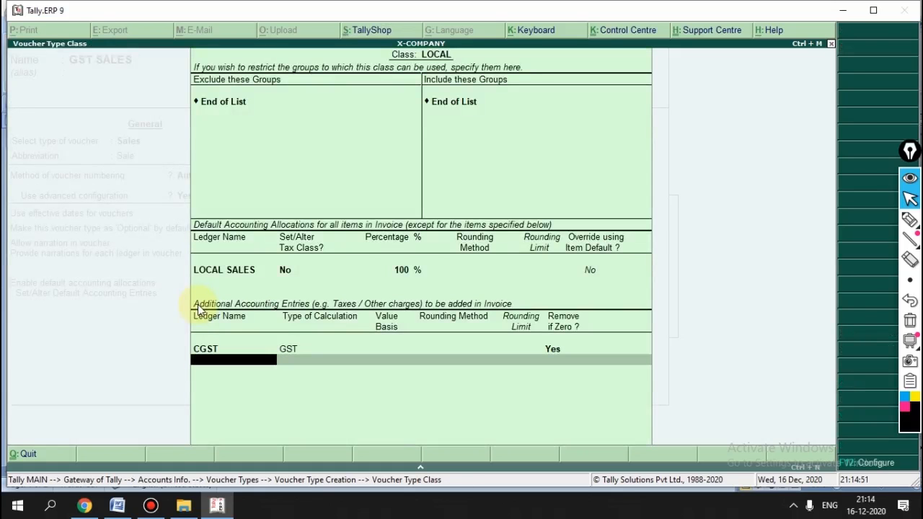
key(alt+c)
Step: Create the SGST ledger under Duties & Taxes with duty type GST and tax type State Tax
text(SGST)
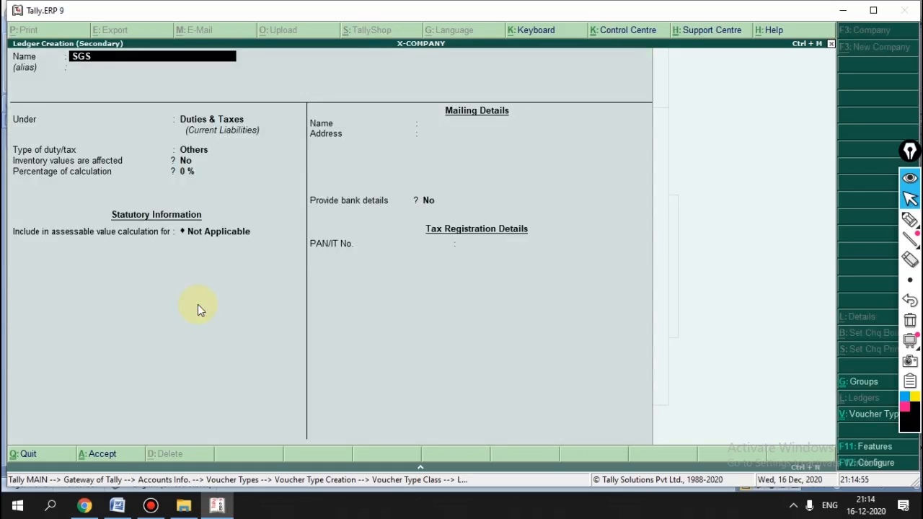
key(Return)
key(Return)
key(Return)
key(Up)
key(Return)
key(Down)
key(Down)
key(Down)
key(Down)
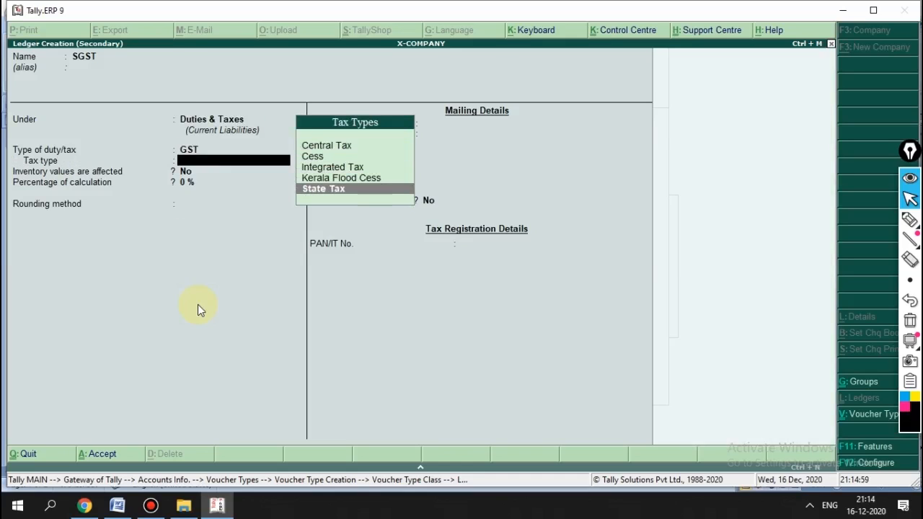
key(Return)
key(Return)
key(Return)
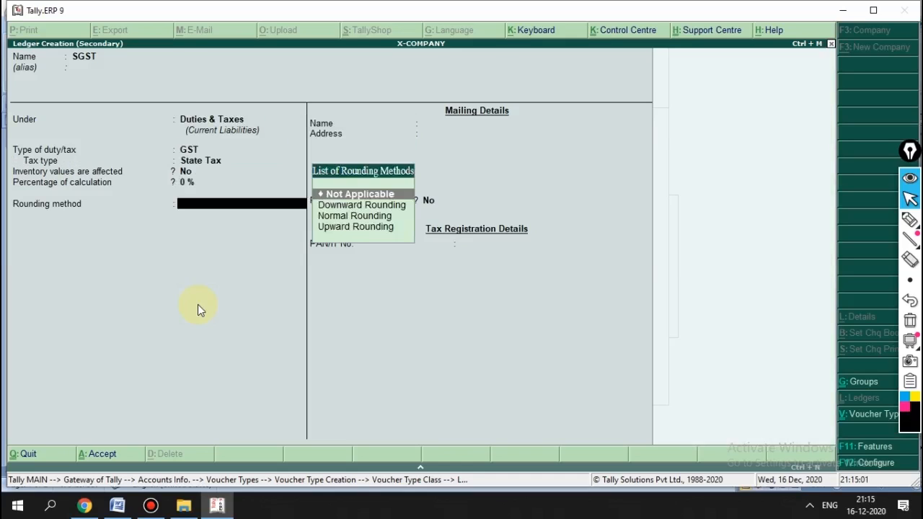
key(Return)
key(Return)
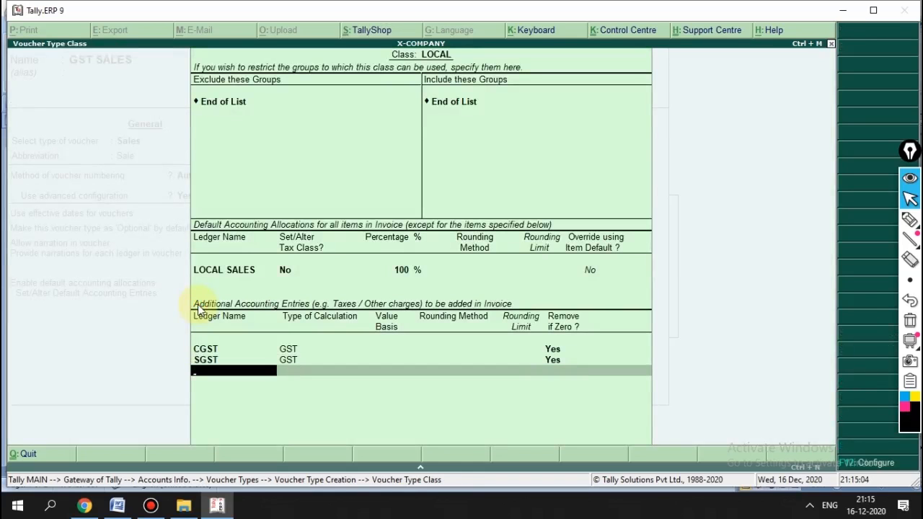
Step: Create a FREIGHT ledger under Indirect Expenses with calculation As User Defined Value
key(alt+c)
text(ROUND)
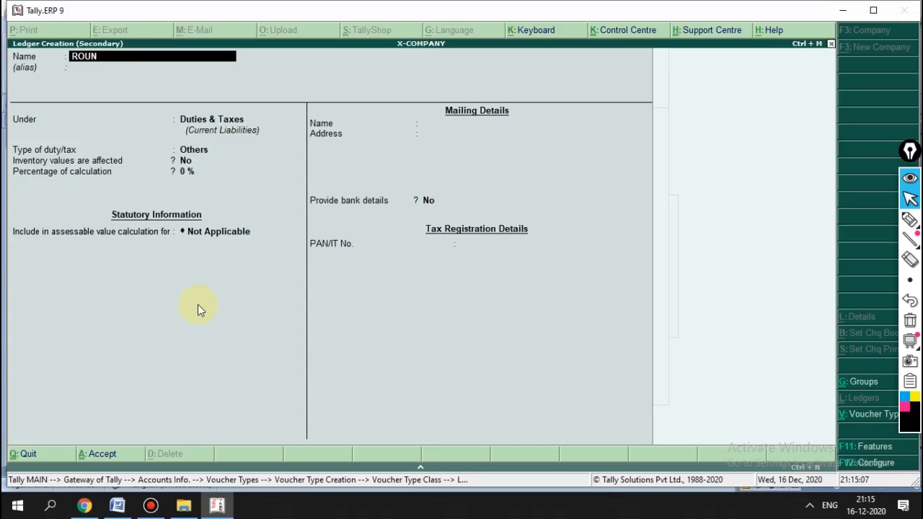
key(BackSpace)
key(BackSpace)
key(BackSpace)
key(BackSpace)
key(BackSpace)
key(BackSpace)
text(FREIGHT)
key(Return)
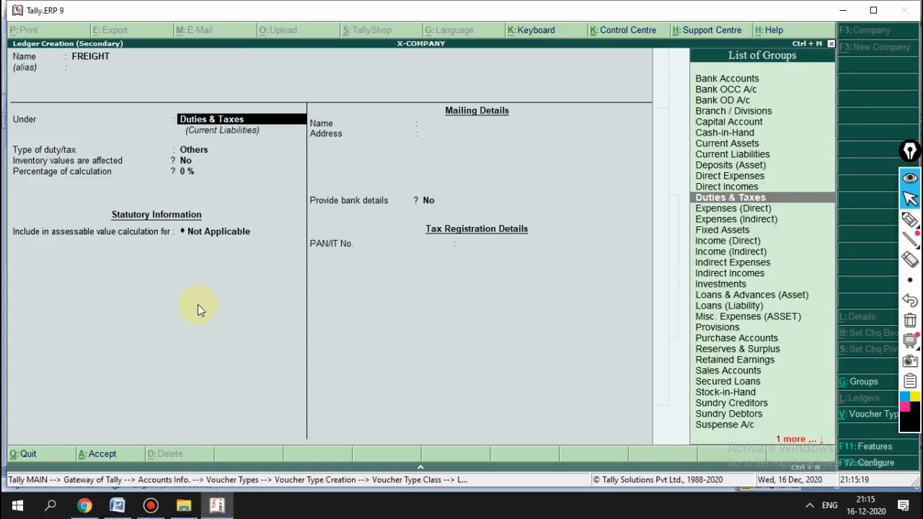
text(IND)
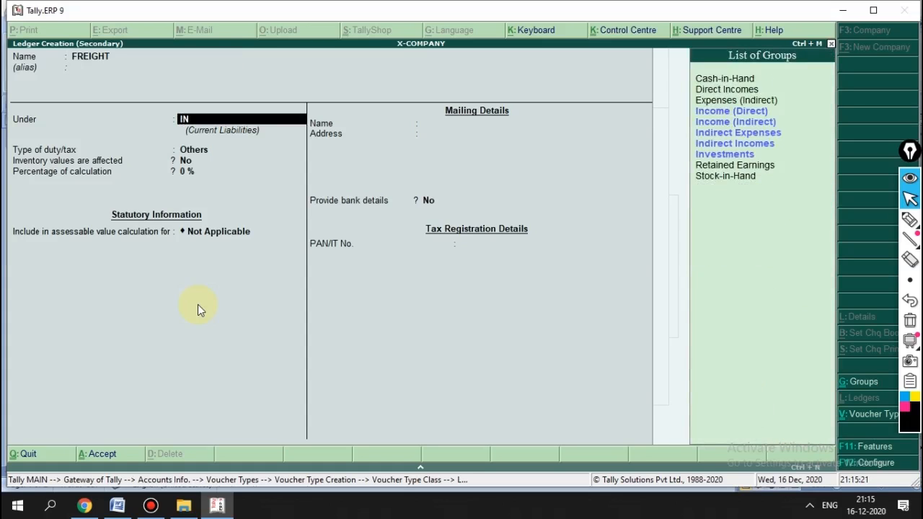
key(Return)
key(Return)
key(Return)
key(Return)
key(Return)
key(Return)
key(Return)
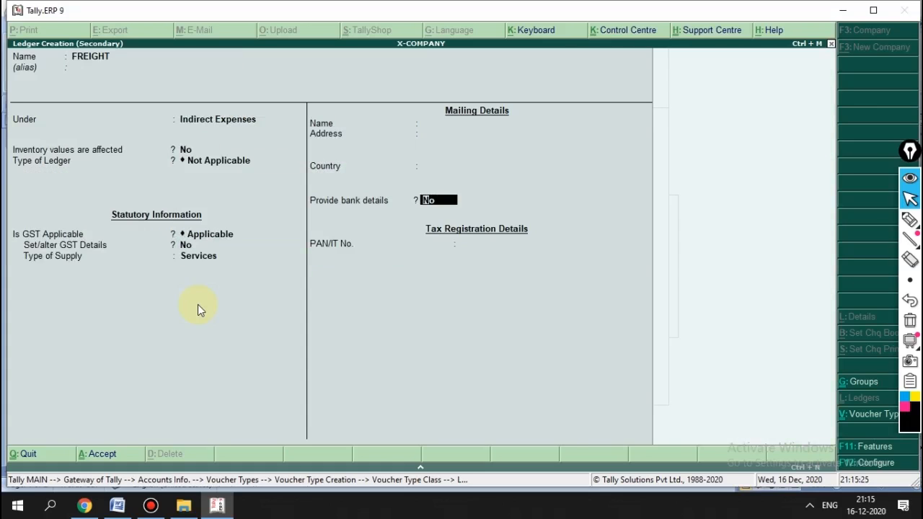
key(Return)
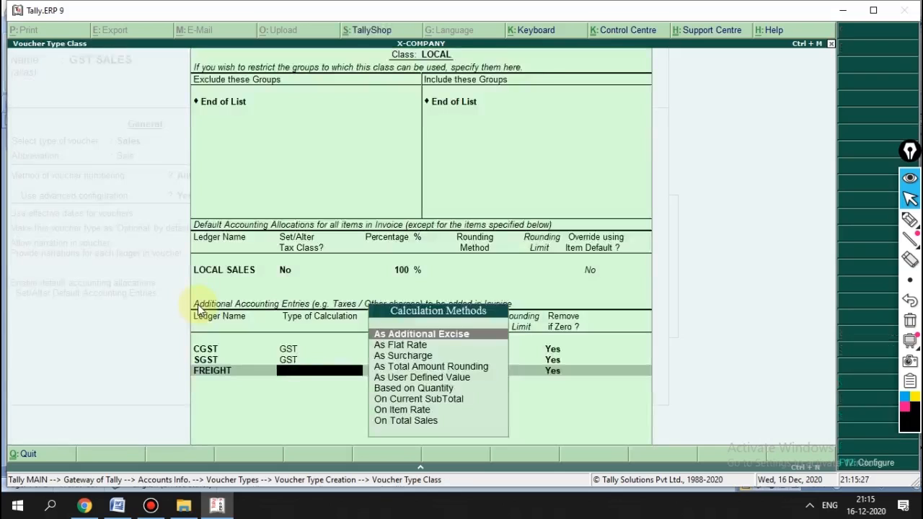
key(Down)
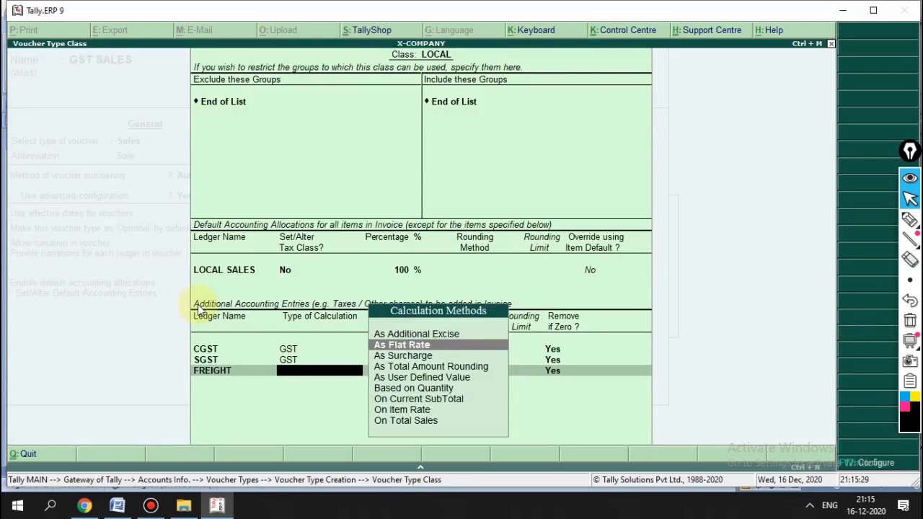
key(Down)
key(Down)
key(Down)
key(Return)
key(Return)
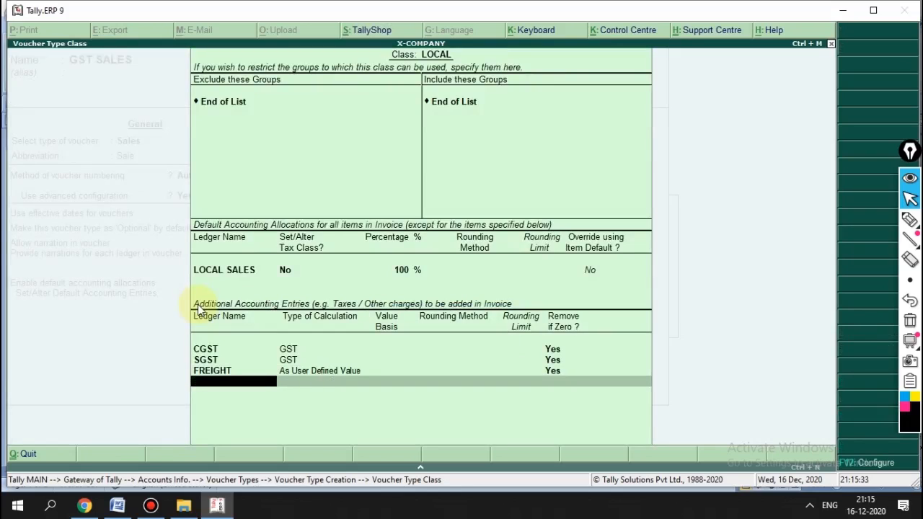
key(alt+c)
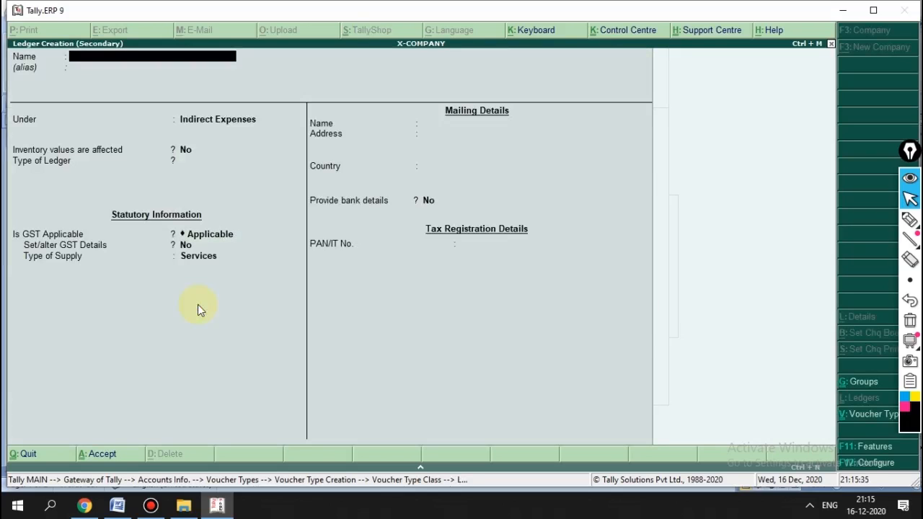
Step: Add a ROUND OFF ledger set to As User Defined Value, then finish the LOCAL class
text(ROUND OFF)
key(Return)
key(Return)
key(Return)
key(Return)
key(Return)
key(Return)
key(Return)
key(Return)
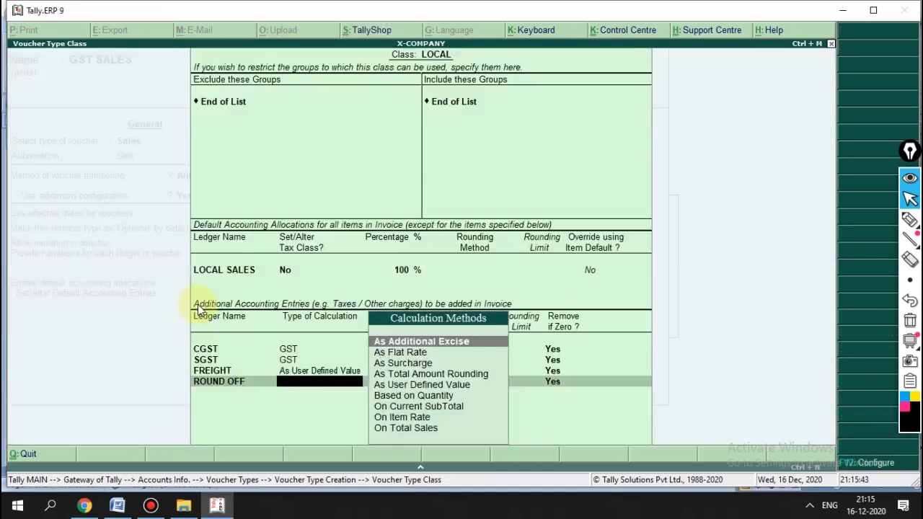
key(Down)
key(Down)
key(Down)
key(Down)
key(Down)
key(Up)
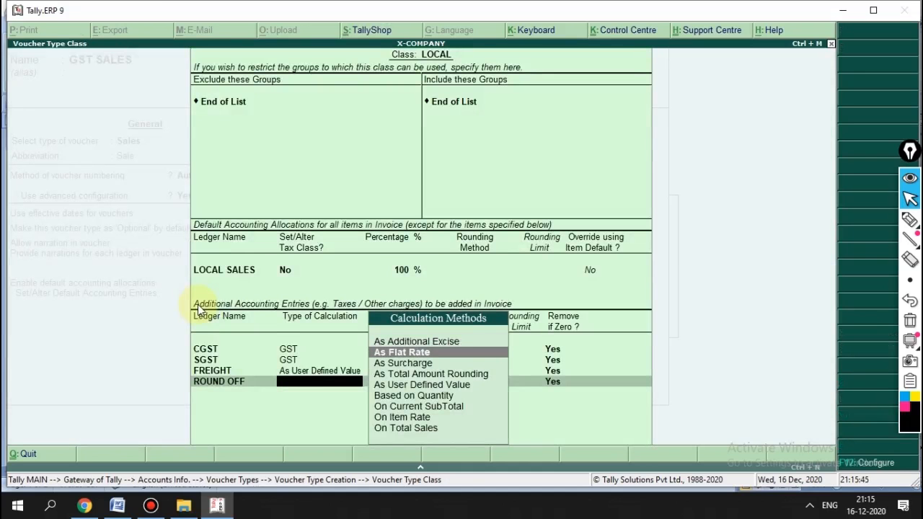
key(Return)
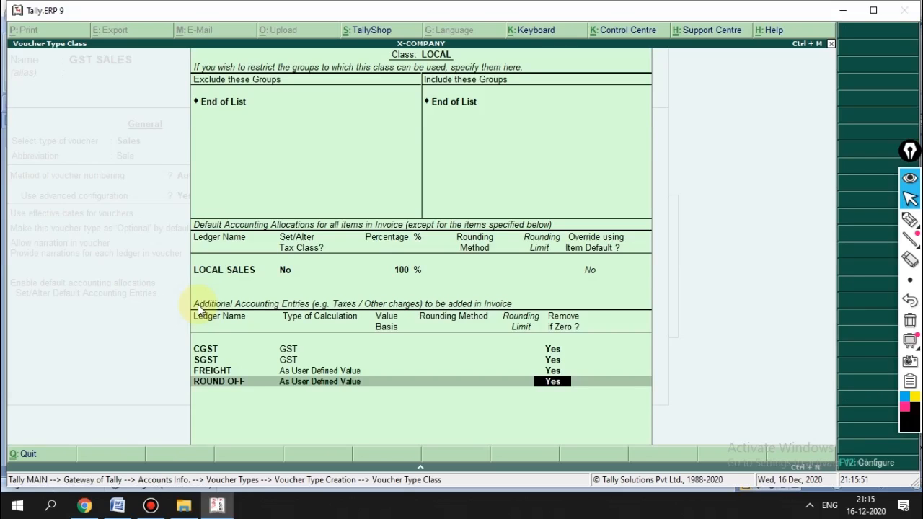
key(Return)
key(Return)
key(Return)
key(Return)
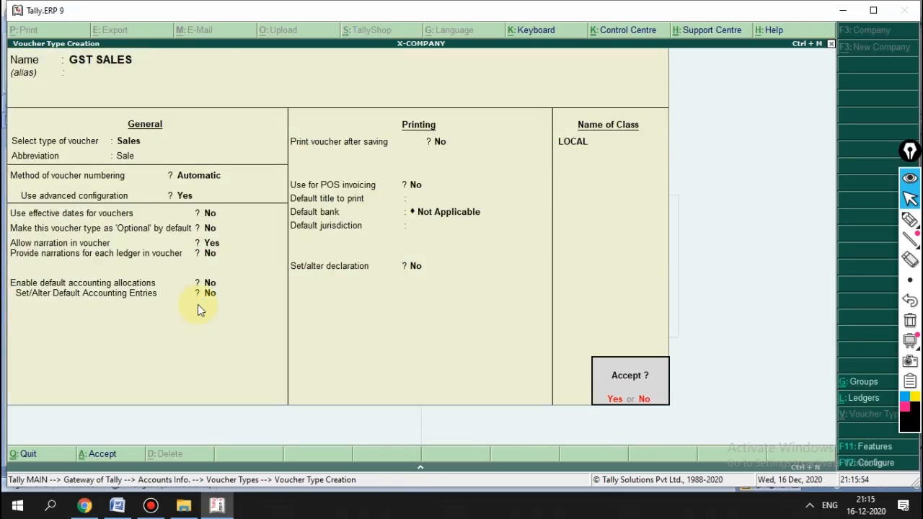
Step: Save the GST SALES voucher type and go to Accounts Info > Ledgers
key(Return)
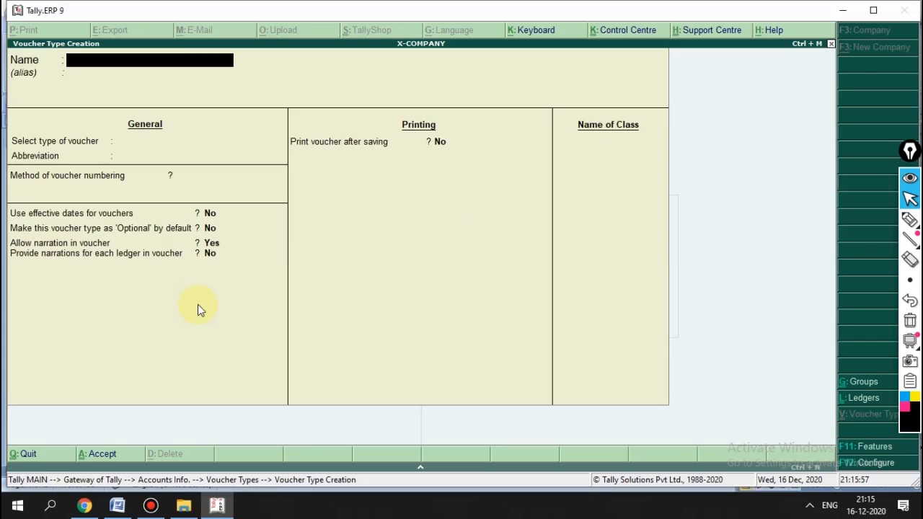
key(Escape)
key(Escape)
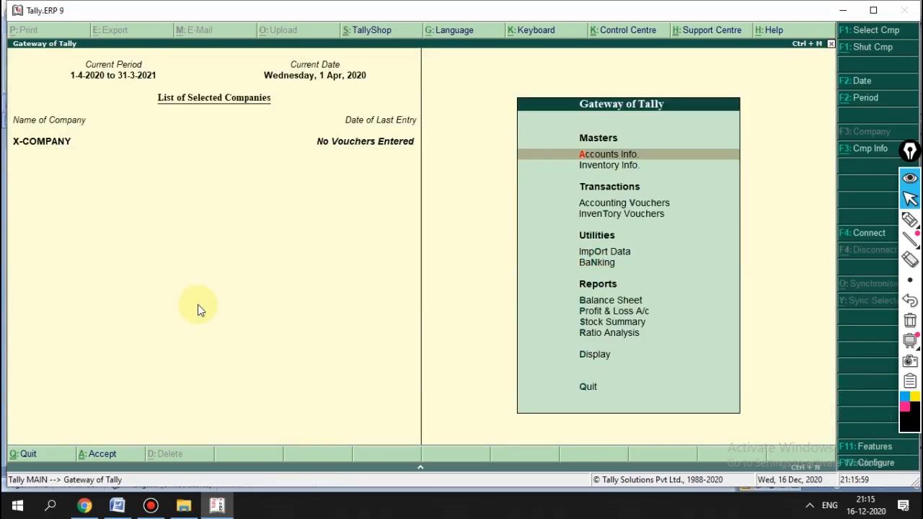
key(Return)
key(Down)
key(Return)
Step: Open the LOCAL SALES ledger for alteration, review it, and back out without changes
key(Down)
key(Down)
key(Return)
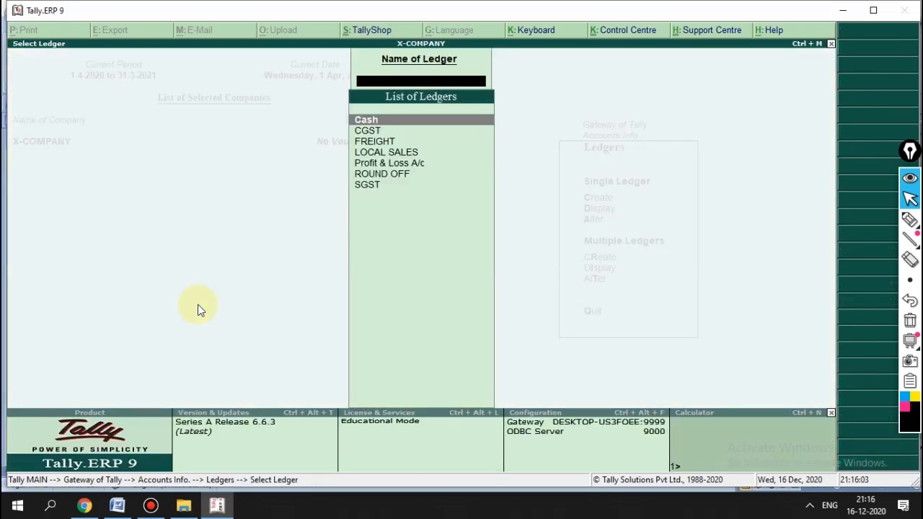
text(SA)
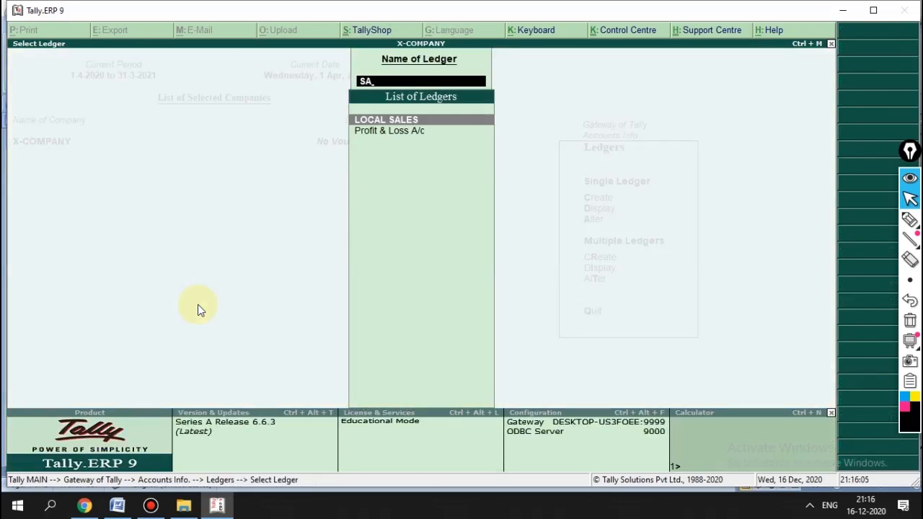
key(Return)
key(BackSpace)
key(Escape)
key(BackSpace)
key(Escape)
Step: Return to the Gateway and start a new ledger from Accounts Info > Ledgers > Create
key(Escape)
key(Escape)
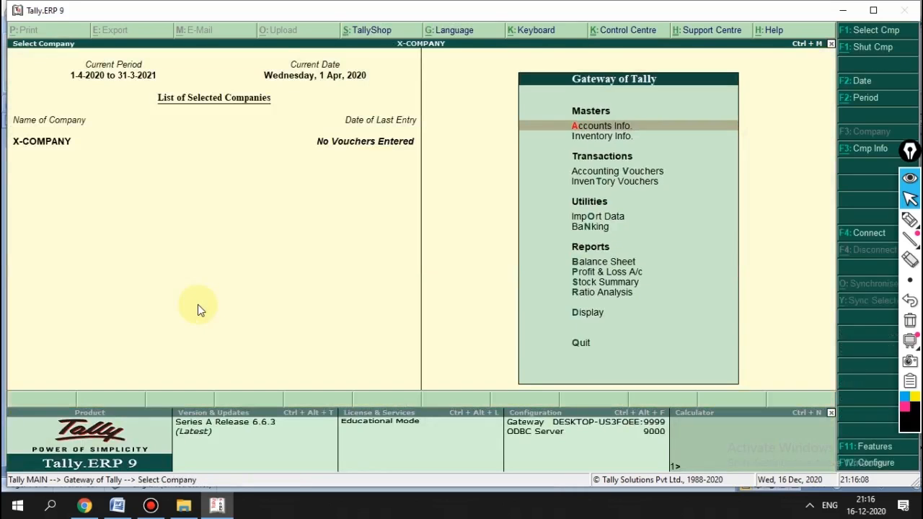
key(F1)
key(Escape)
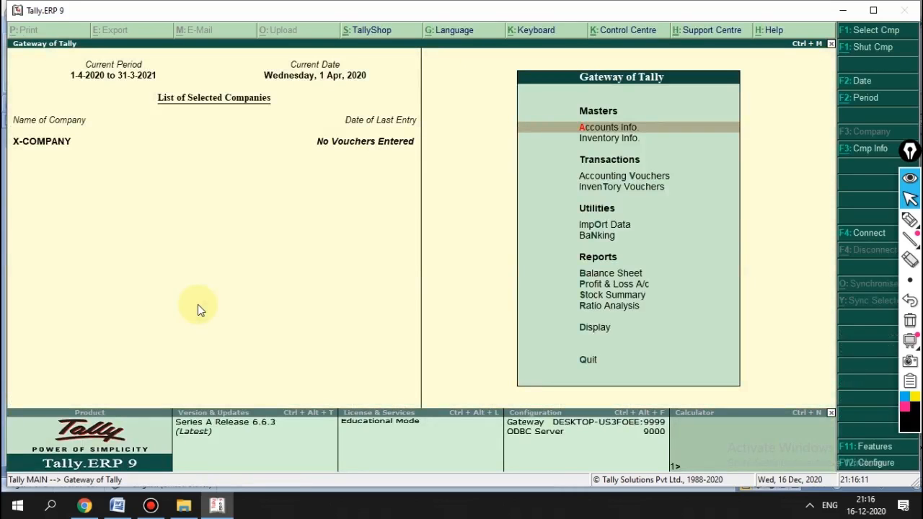
key(Return)
key(Down)
key(Return)
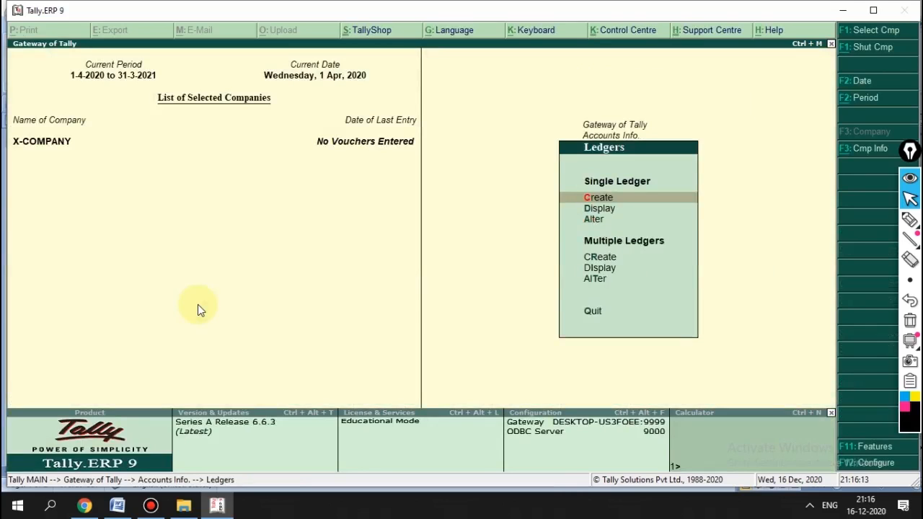
key(Return)
Step: Create a LOCAL PURCHASE ledger under Purchase Accounts, affecting inventory values
text(LOCA)
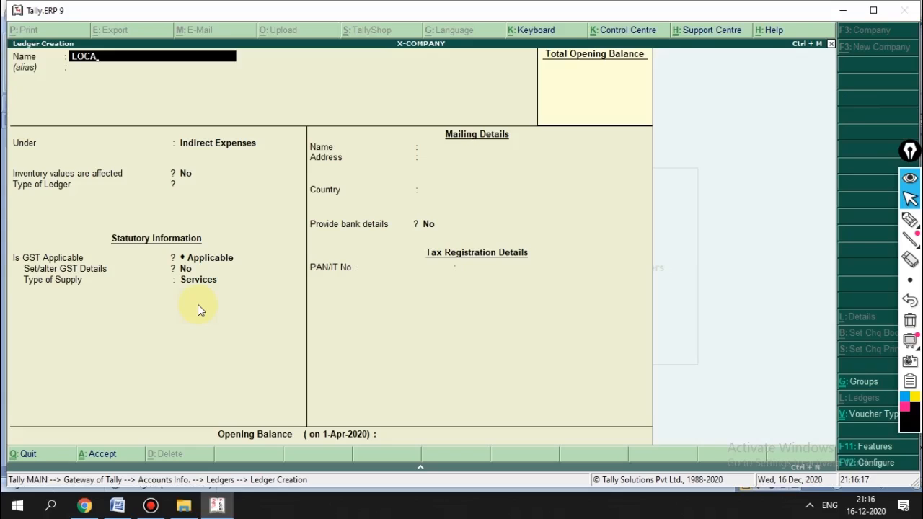
text(L PURCHASE)
key(Return)
key(Return)
text(PUR)
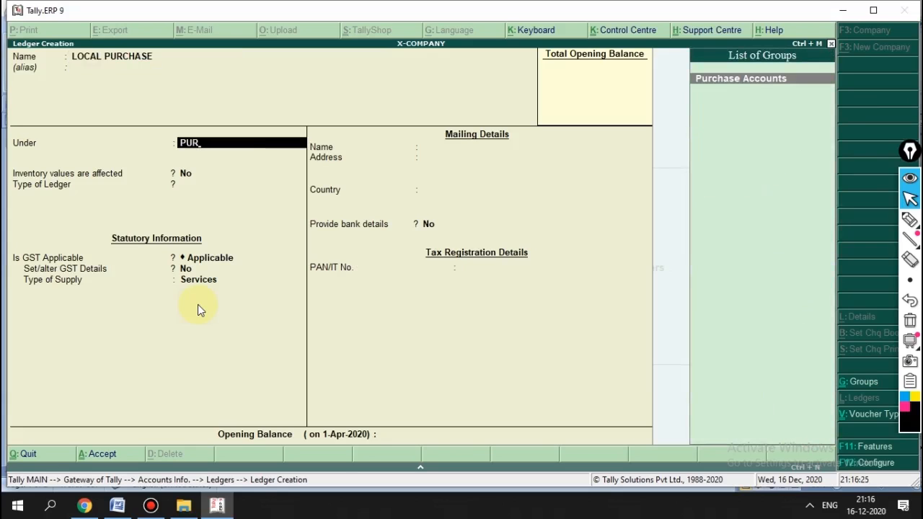
key(Return)
key(Return)
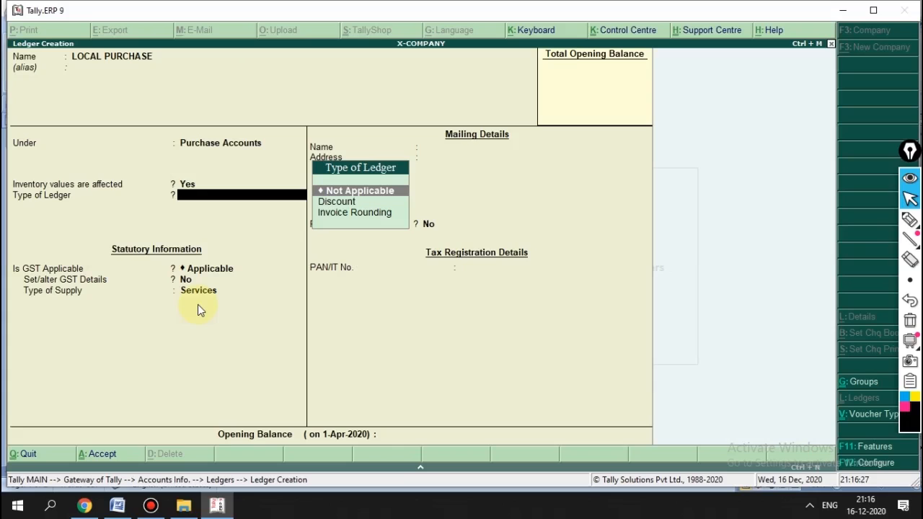
key(Return)
key(Return)
key(Return)
key(Return)
Step: Save it, create INTERSTATE PURCHASE under Purchase Accounts, and return to Accounts Info
key(Return)
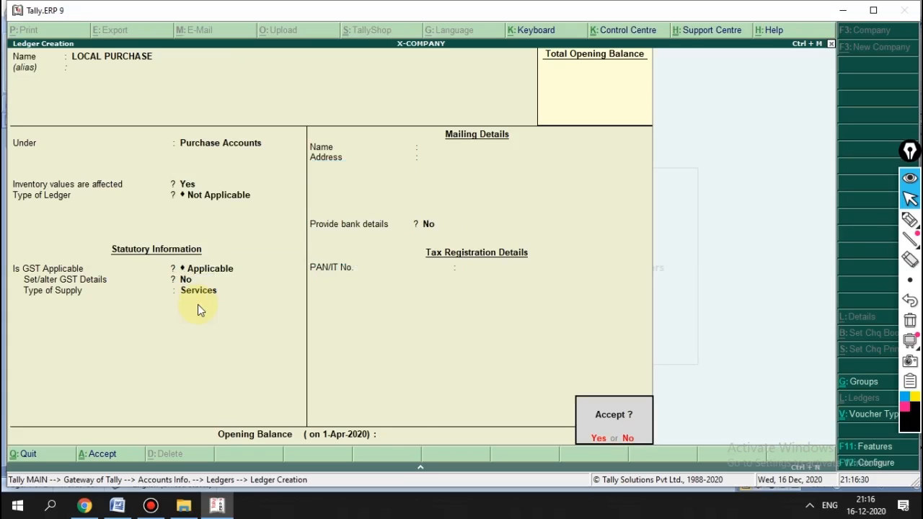
key(Return)
text(INTERSTATE PURCHASE)
key(Return)
key(Return)
key(Return)
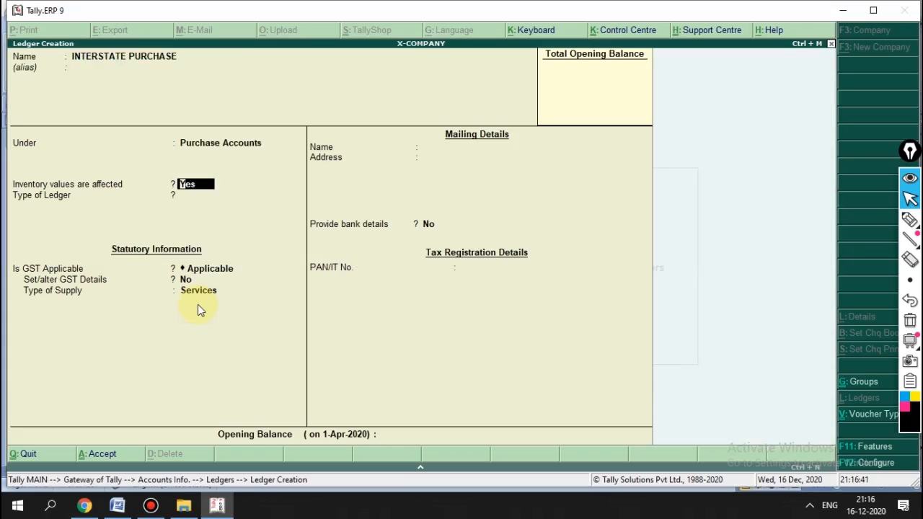
key(Return)
key(Return)
key(Return)
key(Return)
key(Return)
key(Return)
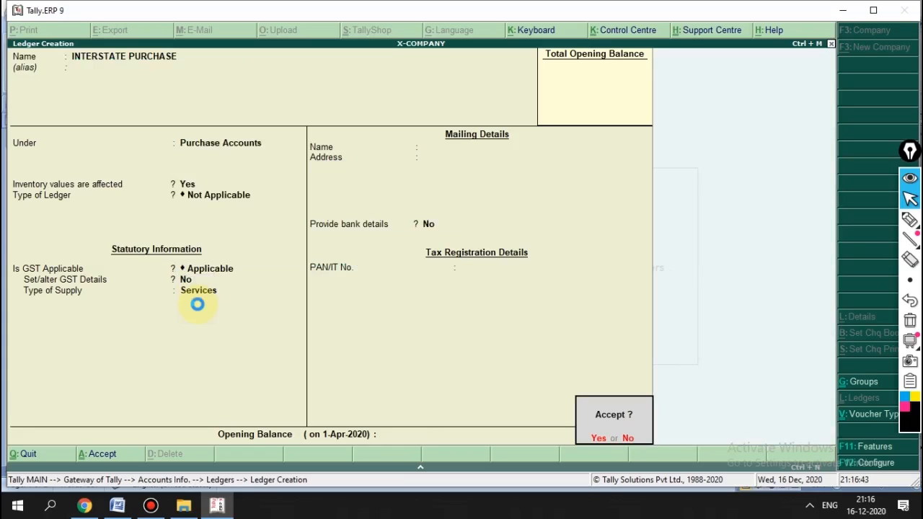
key(Return)
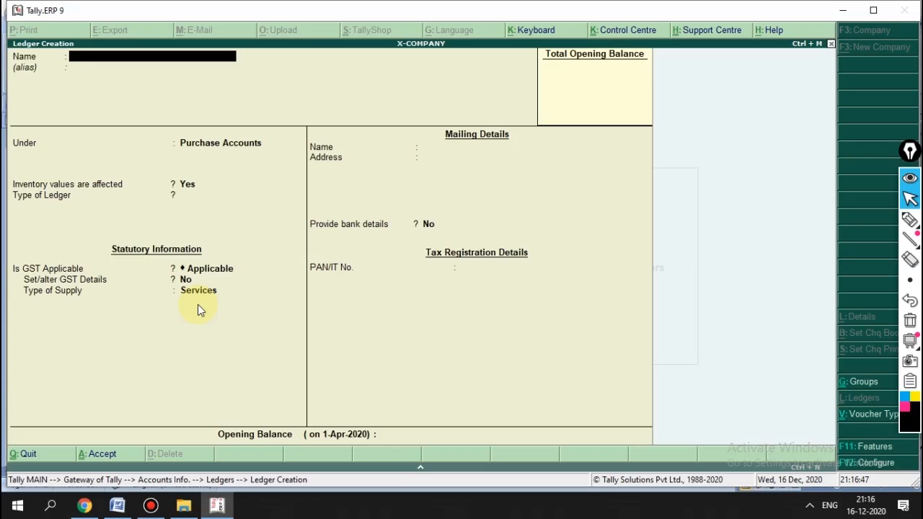
key(Escape)
key(Return)
key(Escape)
key(Escape)
key(Return)
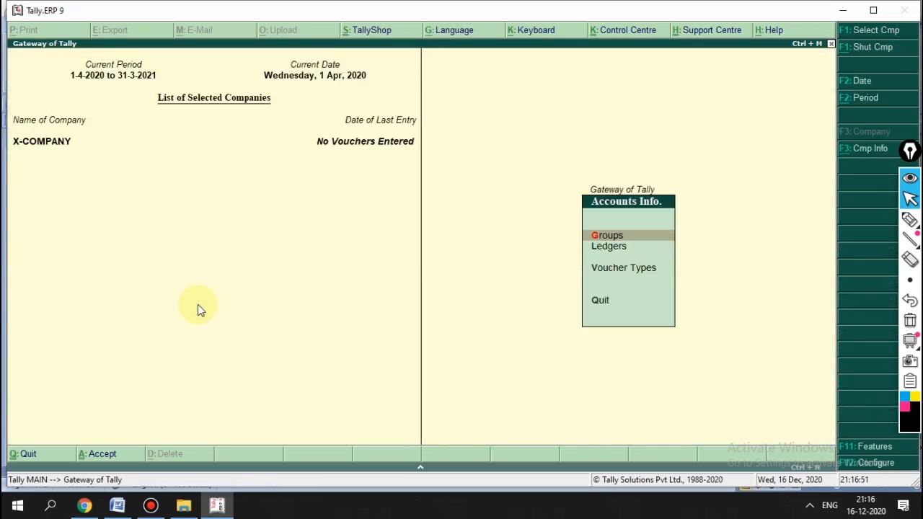
Step: Create and save an INTERSTATE SALE ledger under Sales Accounts, then exit to the Gateway
key(Down)
key(Return)
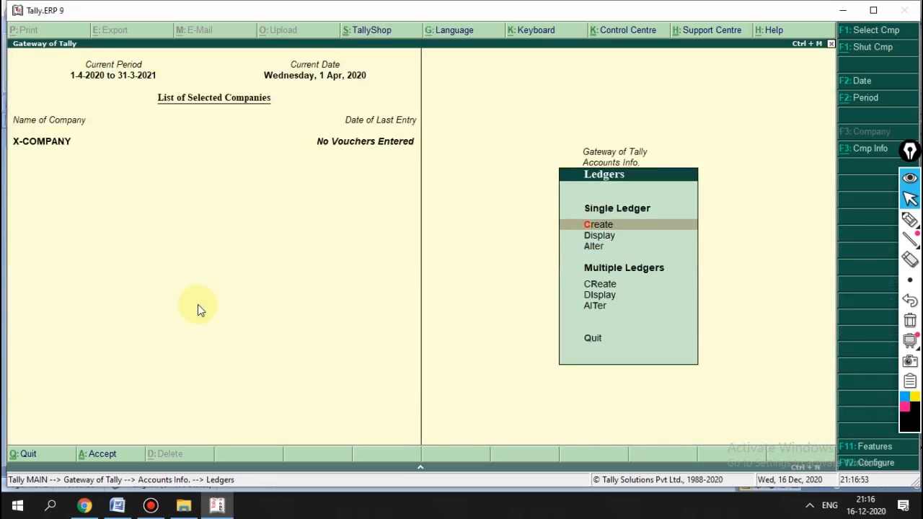
key(Return)
text(IN)
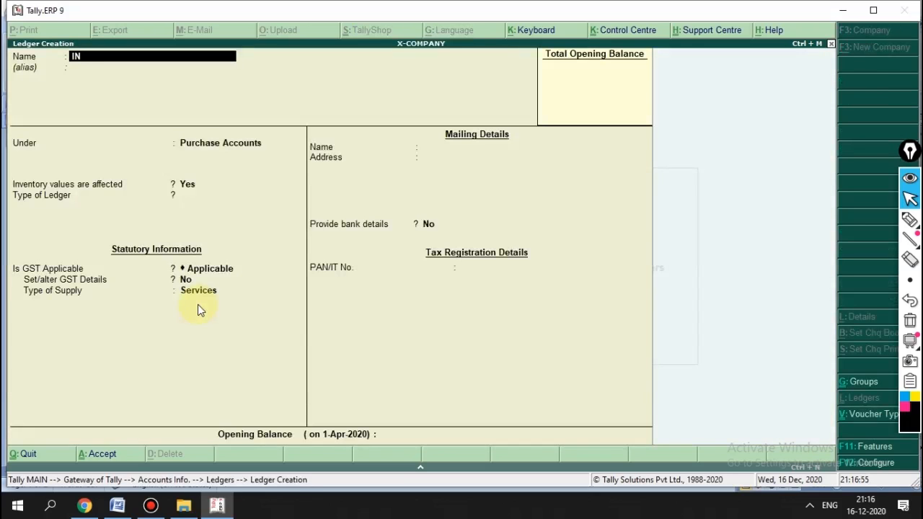
text(TERSTATE SALE)
key(Return)
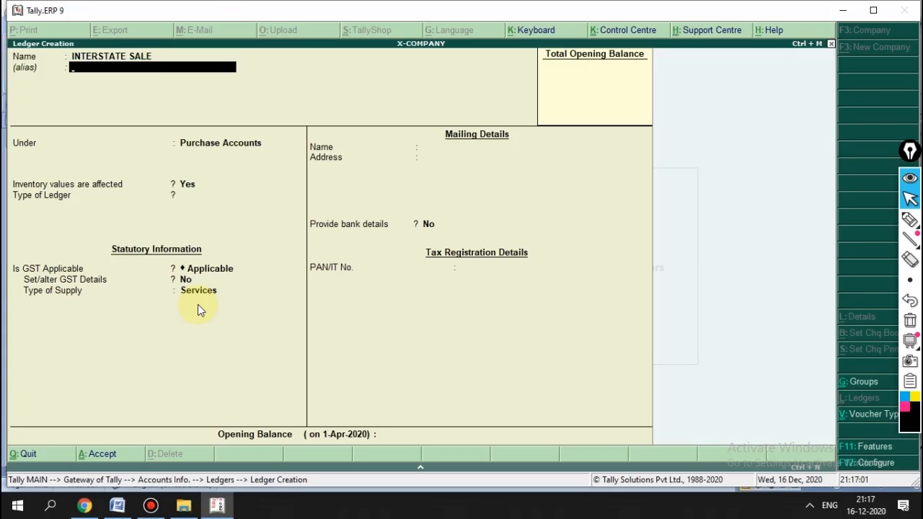
key(Return)
key(Return)
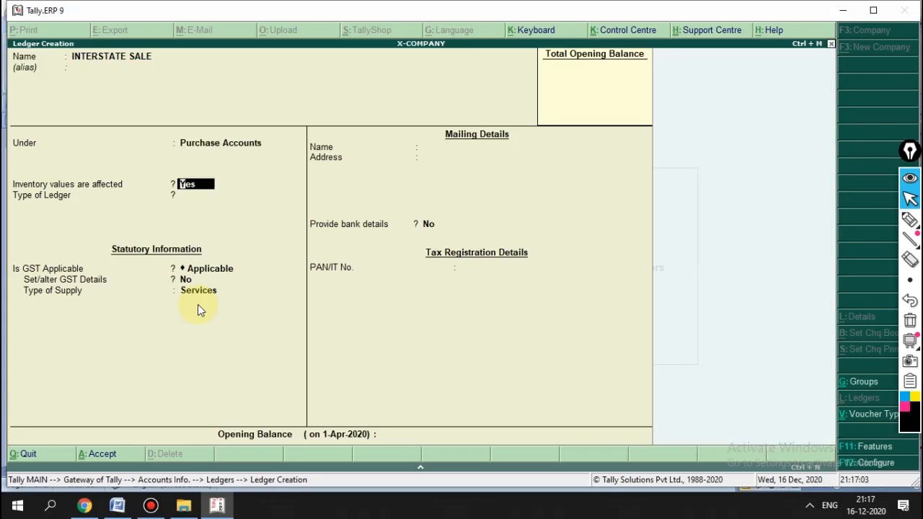
key(BackSpace)
text(S)
text(LES)
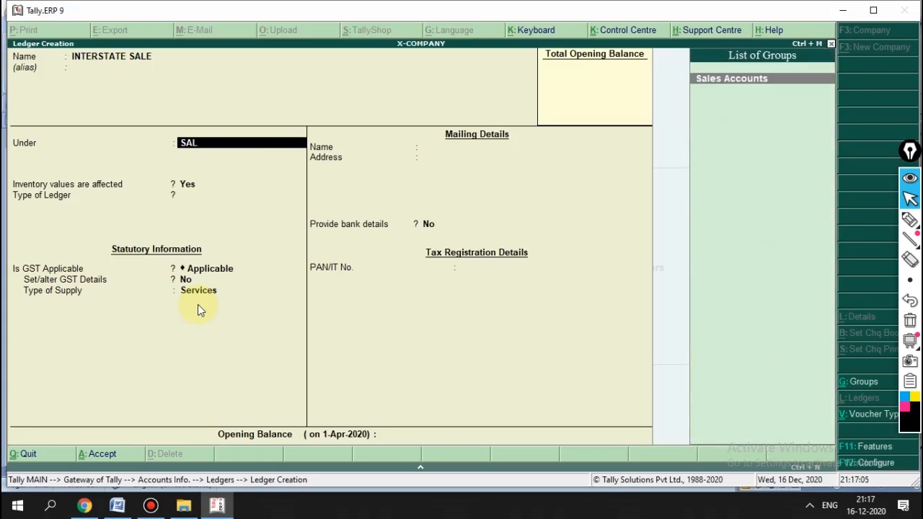
key(Return)
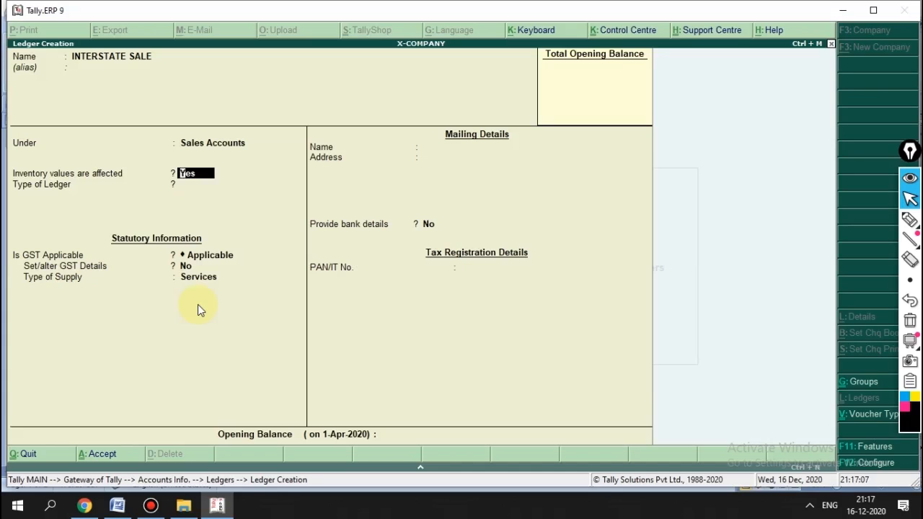
key(Return)
key(Return)
key(Return)
key(Return)
key(Return)
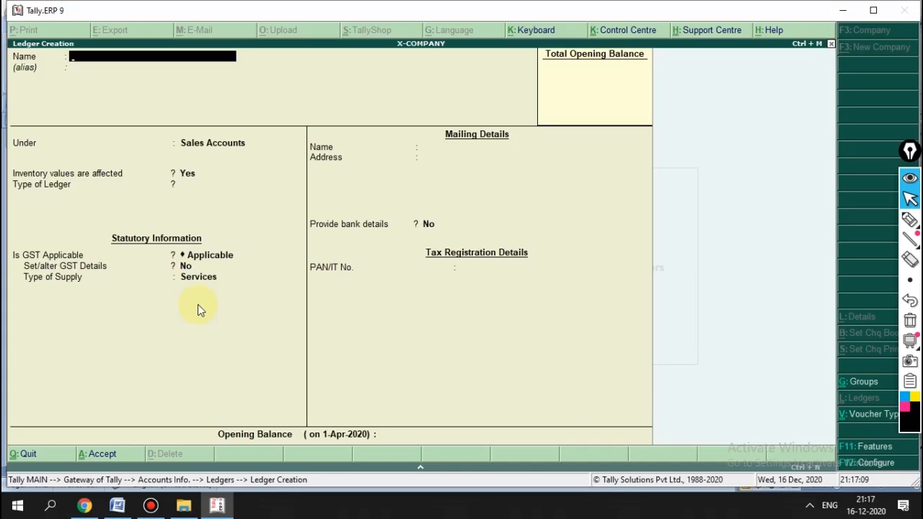
key(Escape)
key(Escape)
key(Escape)
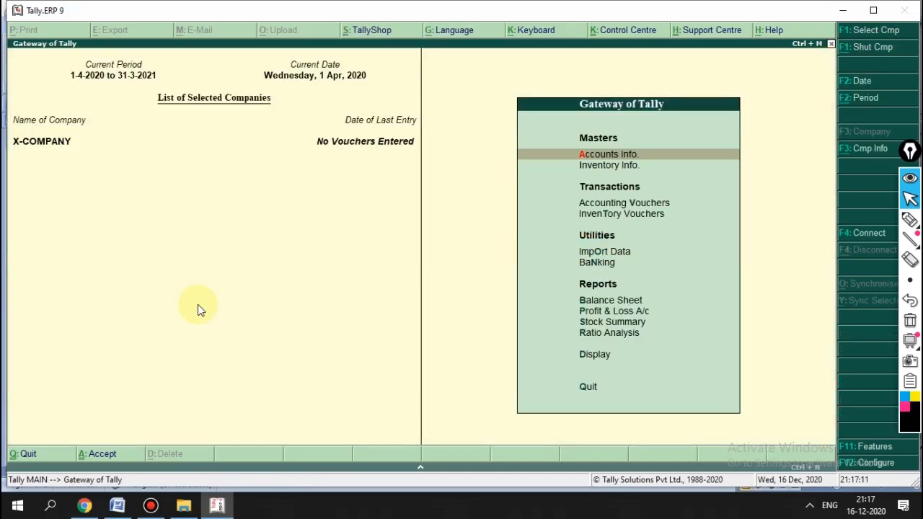
Step: Open GST SALES for alteration, step through its LOCAL class entries, and back out
key(Return)
key(Down)
key(Down)
key(Return)
key(Down)
key(Down)
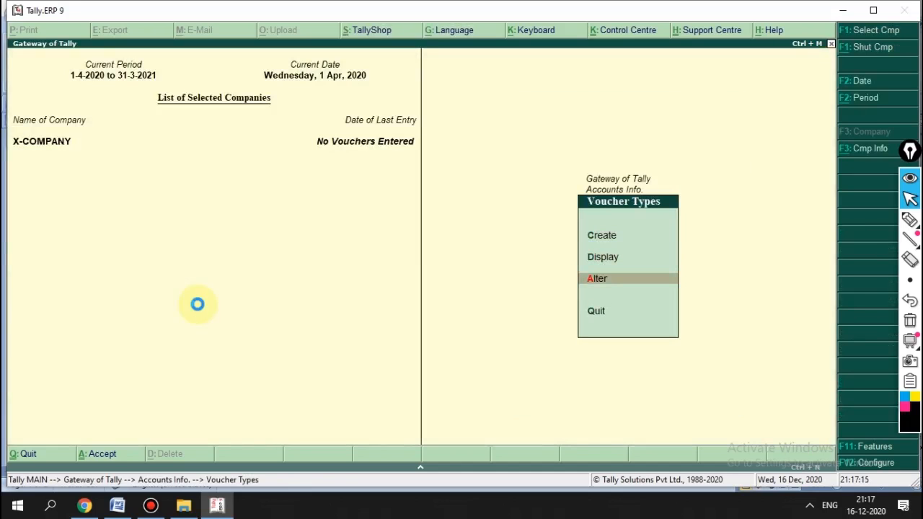
key(Return)
text(gs)
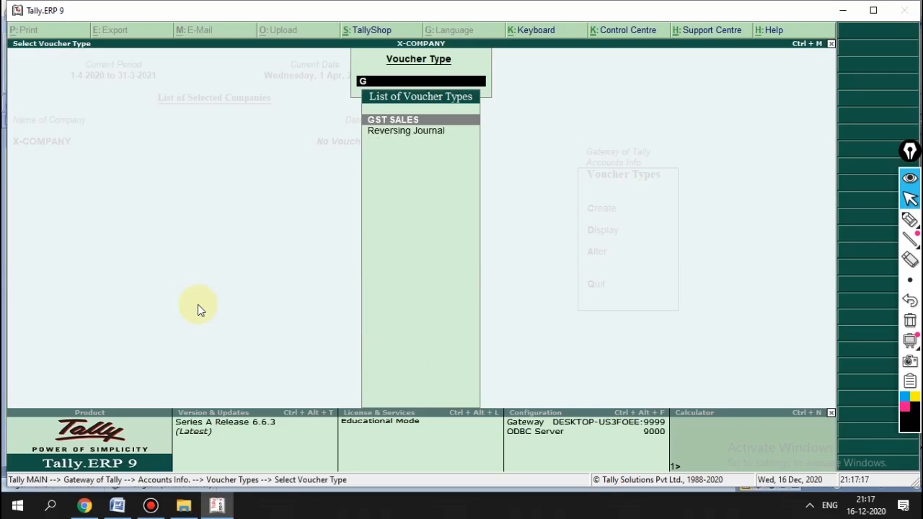
key(Return)
key(Return)
key(Return)
key(Return)
key(Return)
key(Return)
key(Return)
key(Return)
key(Return)
key(Return)
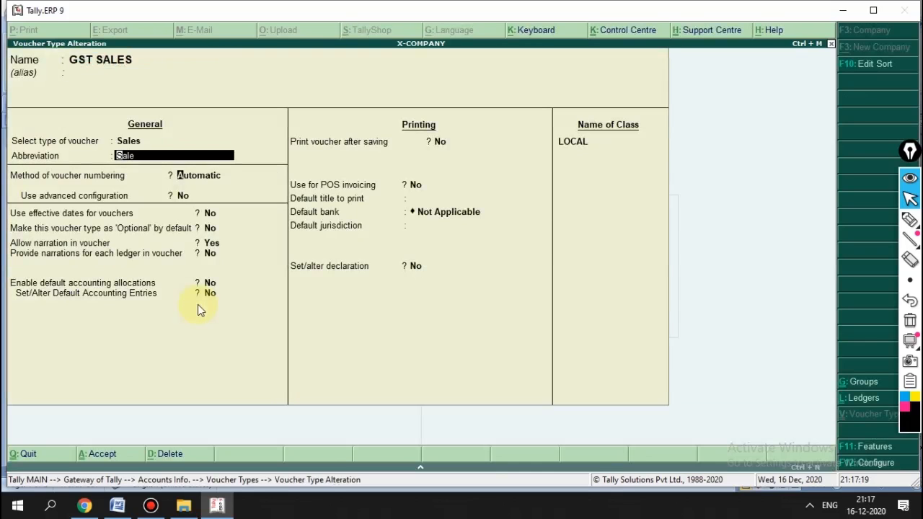
key(Return)
key(Return)
key(Return)
key(Return)
key(Return)
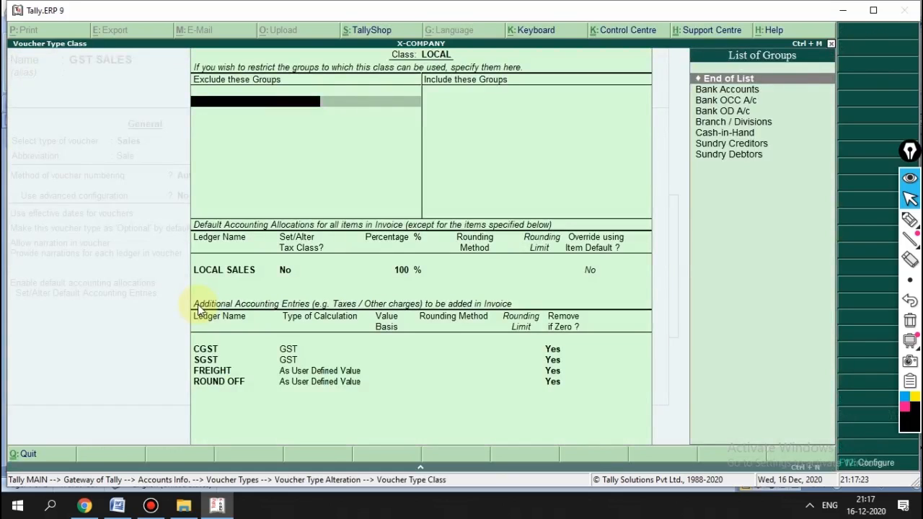
key(Escape)
key(Return)
key(Return)
key(Return)
key(Return)
key(Return)
key(Return)
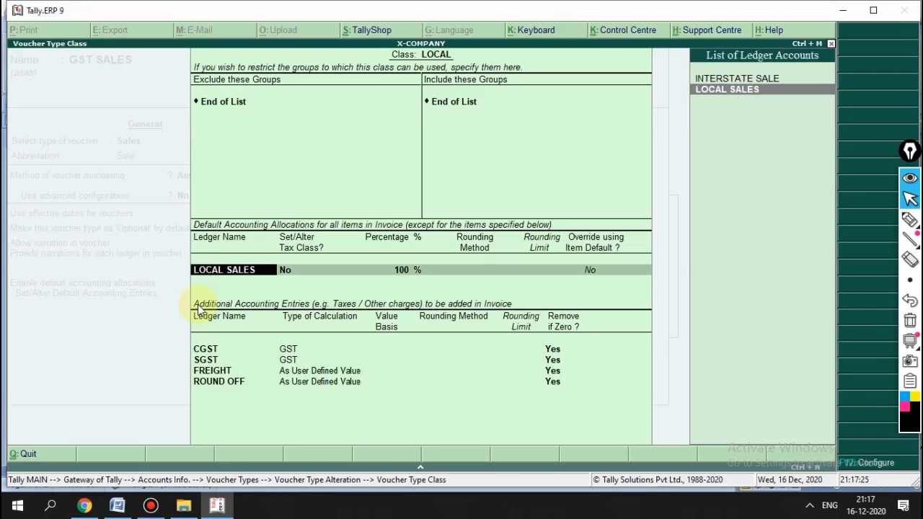
key(Return)
key(Return)
key(Return)
key(Return)
key(Return)
key(Return)
key(Return)
key(Return)
key(Return)
key(Return)
key(Return)
key(Return)
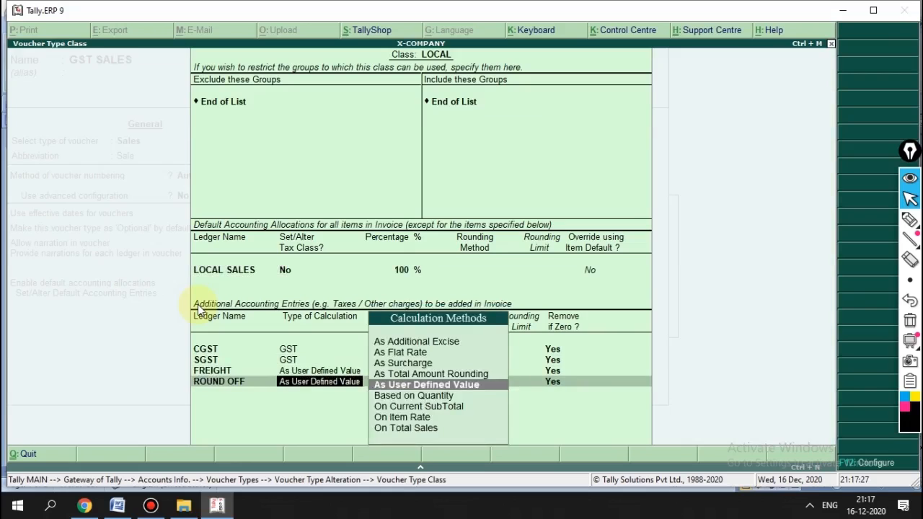
key(Return)
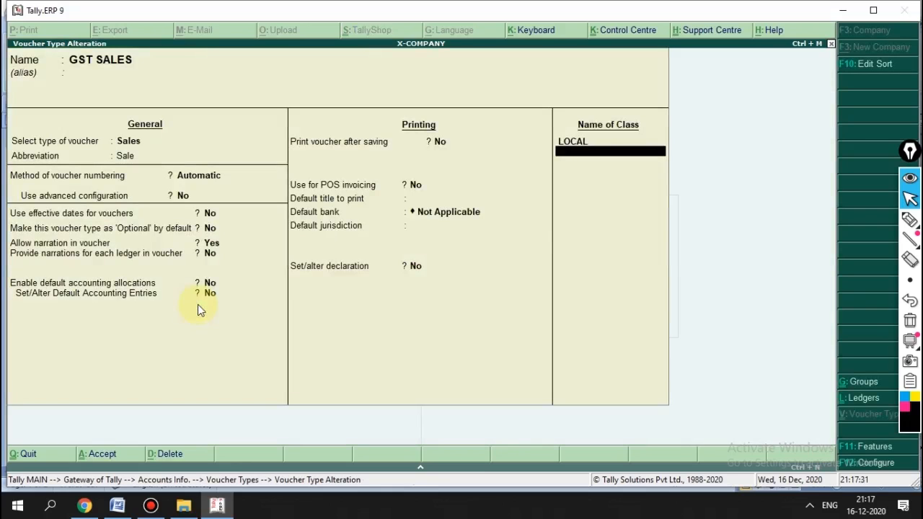
key(Escape)
key(Return)
key(Escape)
key(Escape)
key(Escape)
Step: Reopen GST SALES and confirm LOCAL class rows: LOCAL SALES 100%, CGST, SGST, FREIGHT, ROUND OFF
key(Return)
key(Down)
key(Down)
key(Return)
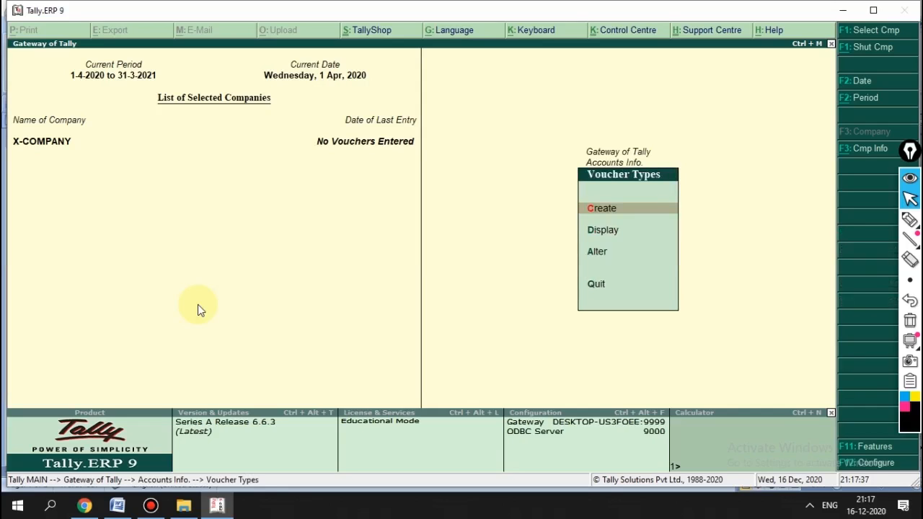
key(Down)
key(Down)
key(Return)
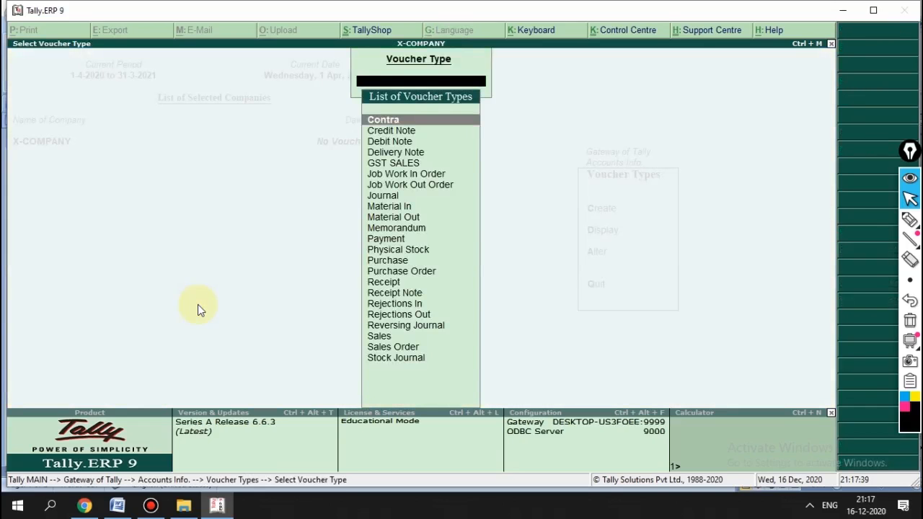
text(GST)
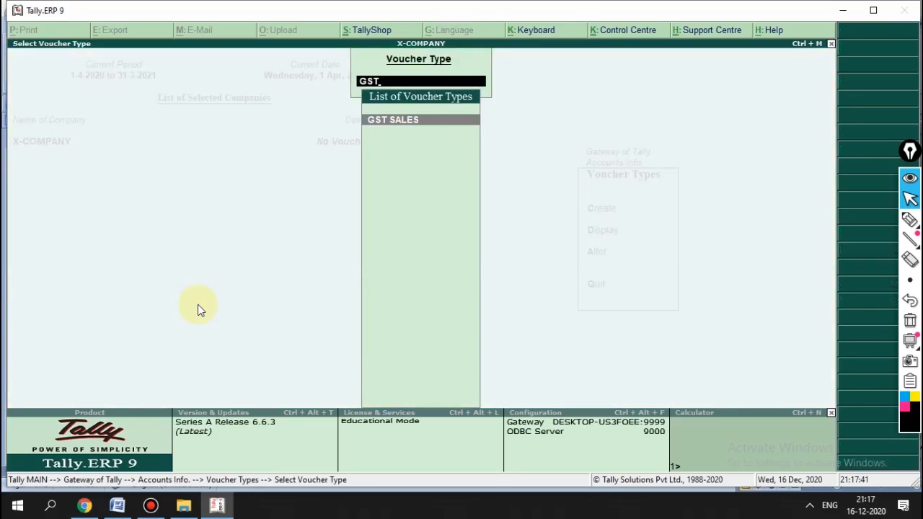
key(Return)
key(Return)
key(Return)
key(Return)
key(Return)
key(Return)
key(Return)
key(Return)
key(Return)
key(Return)
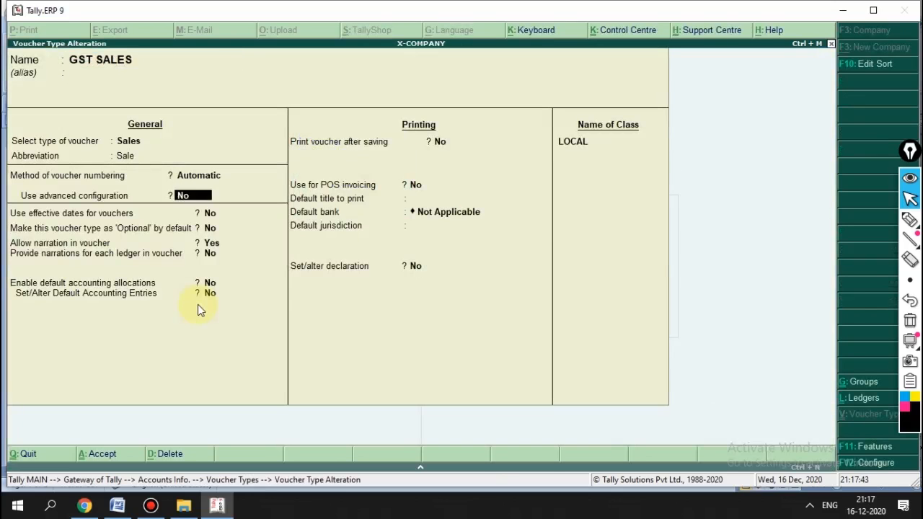
key(Return)
key(Return)
key(Return)
key(Return)
key(Return)
key(Return)
key(Return)
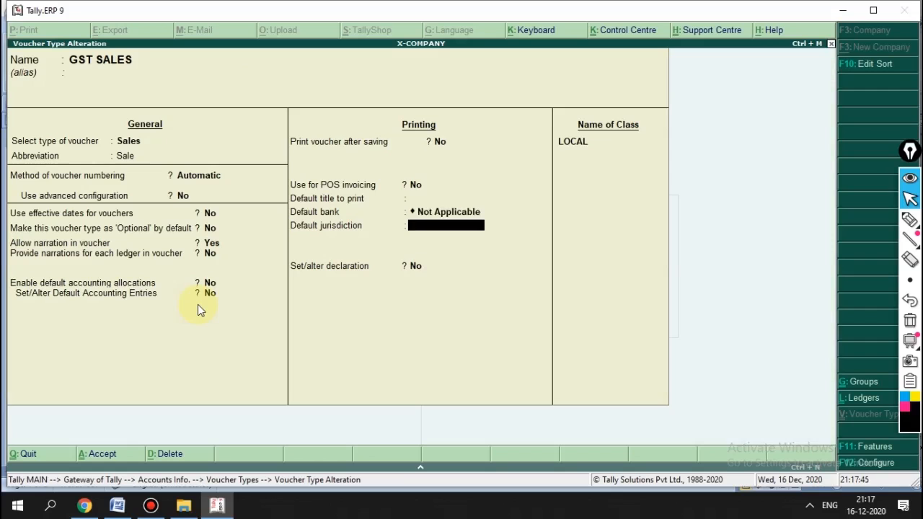
key(Return)
key(Return)
key(Return)
key(Return)
key(Return)
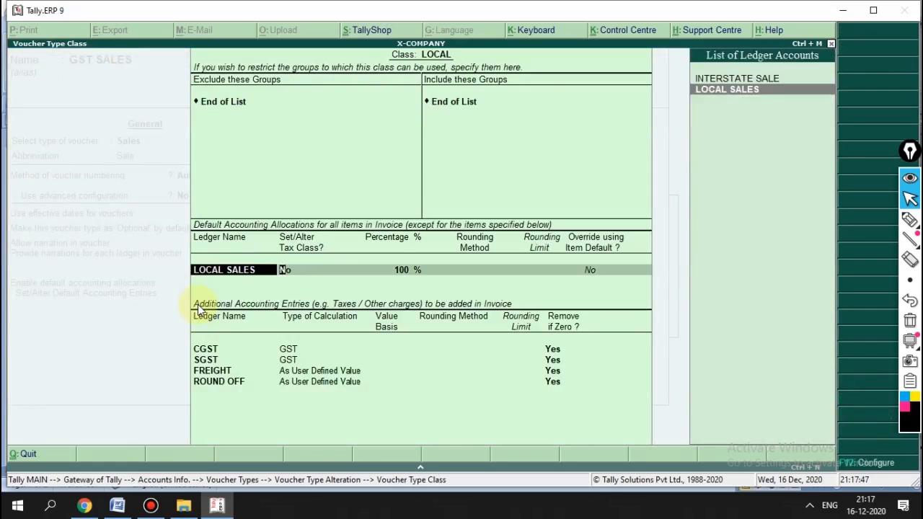
key(Return)
key(Return)
key(Return)
key(Return)
key(Return)
key(Return)
key(Return)
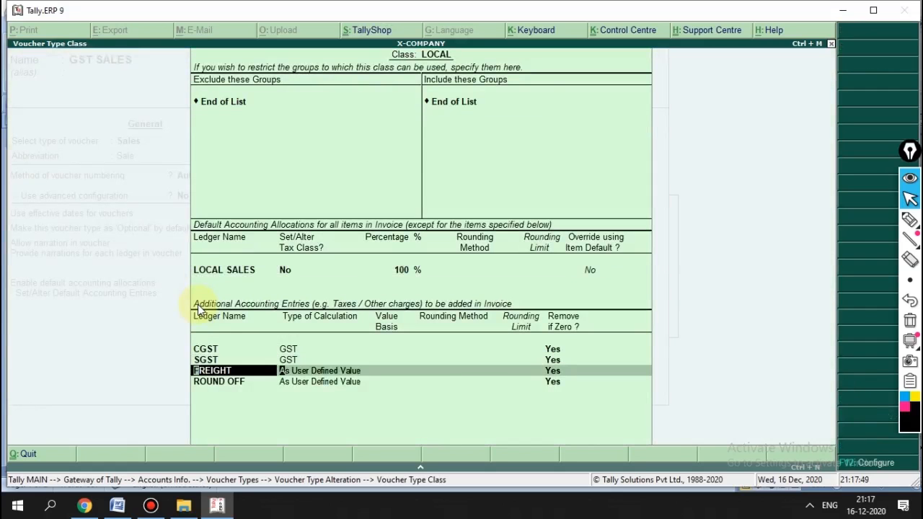
key(Return)
key(Return)
key(Return)
key(Return)
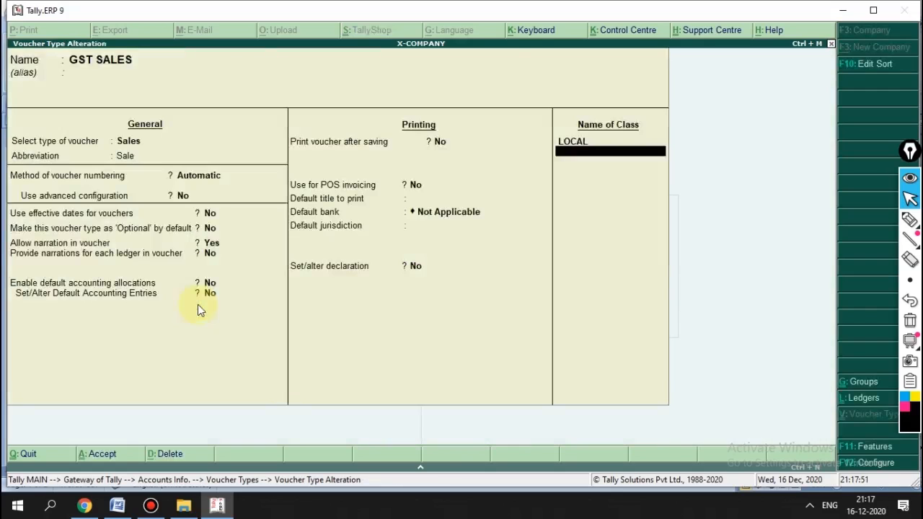
key(BackSpace)
key(Return)
key(Return)
key(Return)
key(Return)
key(Return)
key(Return)
key(Return)
key(Return)
key(Return)
key(Return)
key(Return)
key(Return)
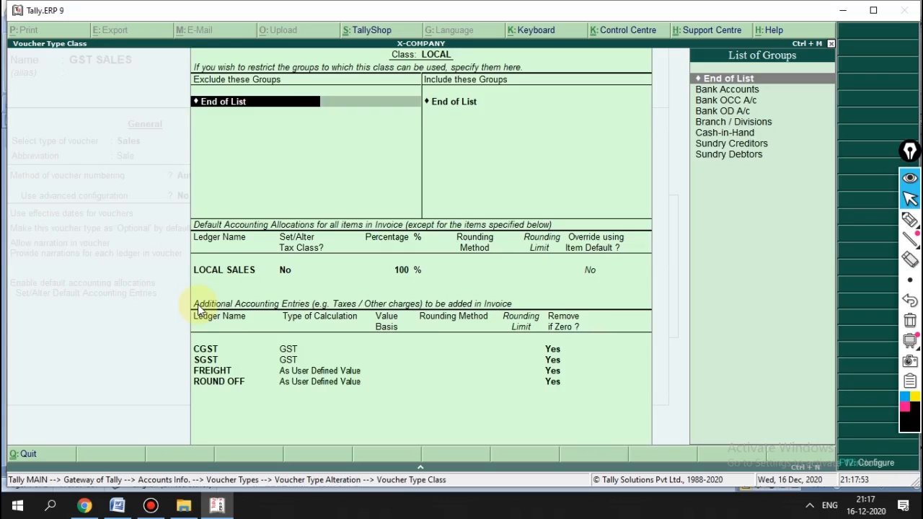
key(Return)
key(Return)
key(Return)
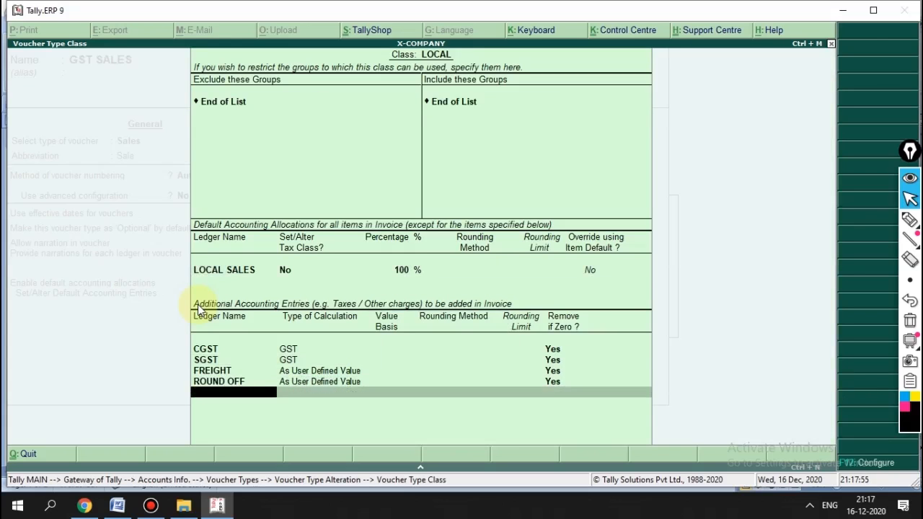
key(Return)
key(Return)
Step: Add an INTERSTATE class to GST SALES posting to the INTERSTATE SALE ledger
text(INTERSTATE)
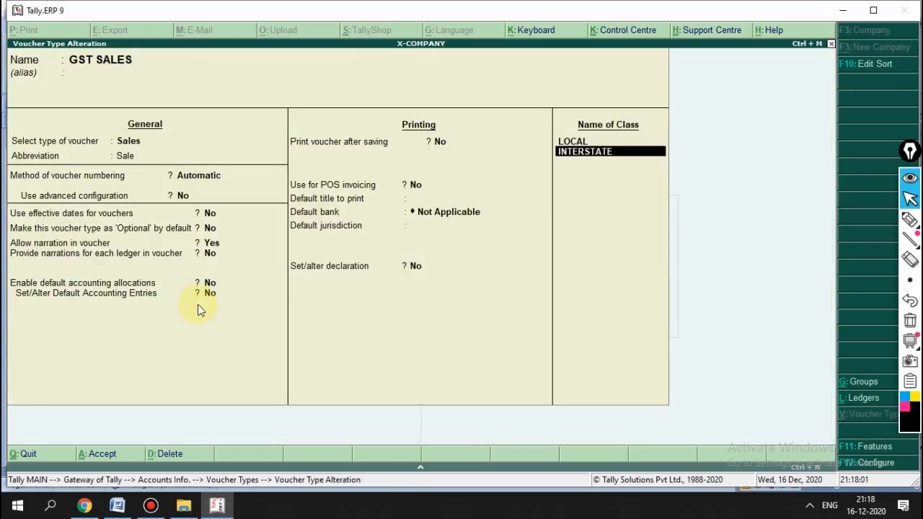
key(Return)
key(Return)
key(Return)
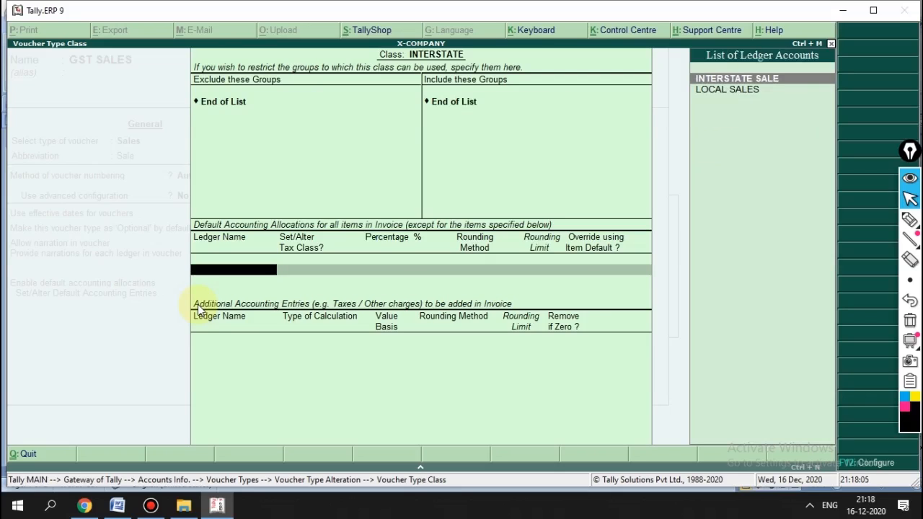
key(Return)
key(Return)
key(Return)
key(Return)
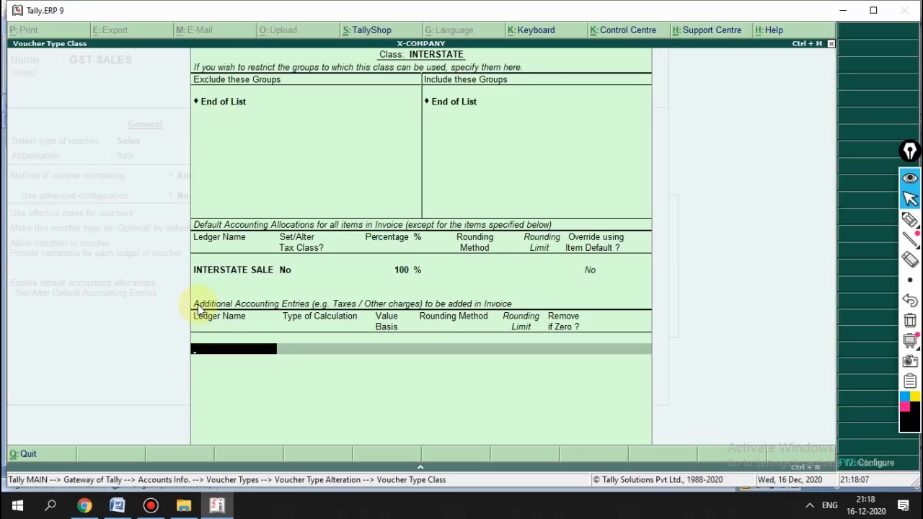
Step: Create an IGST ledger under Duties & Taxes (GST, Integrated Tax) as the class's extra entry
key(alt+c)
text(I)
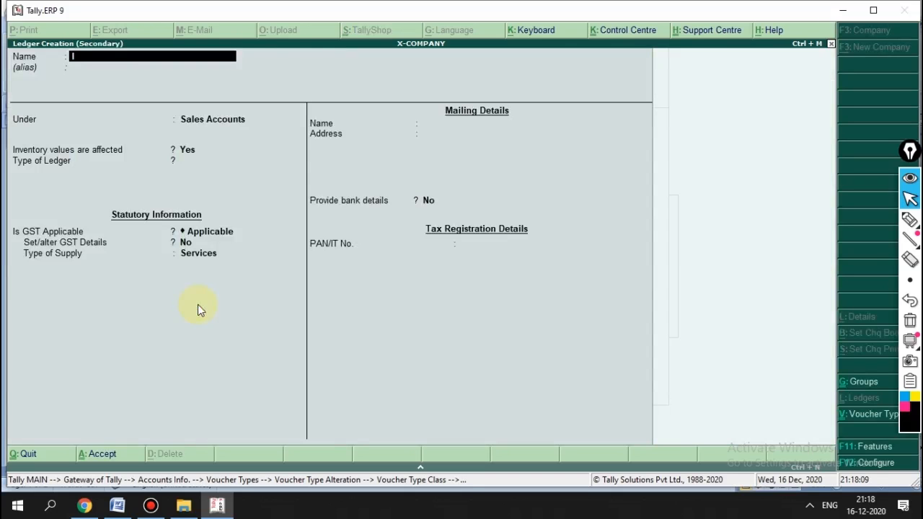
text(GST)
key(Return)
text(dut)
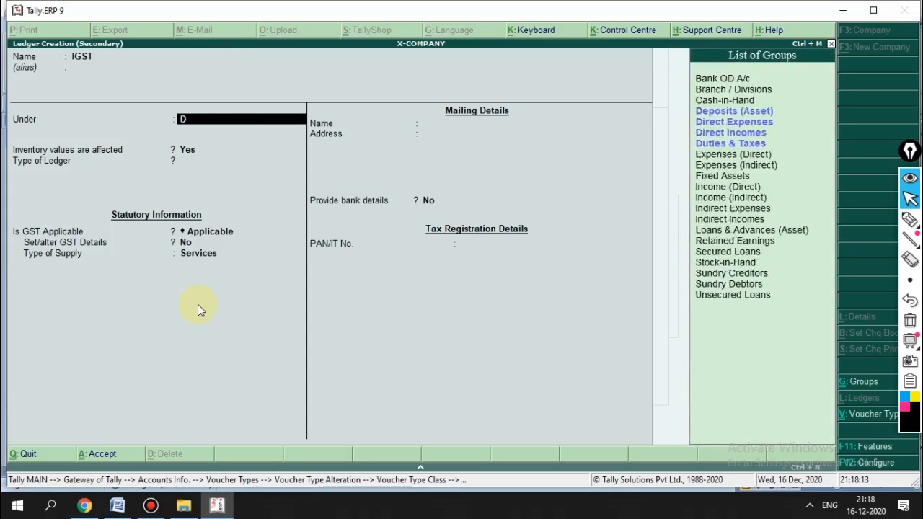
key(Return)
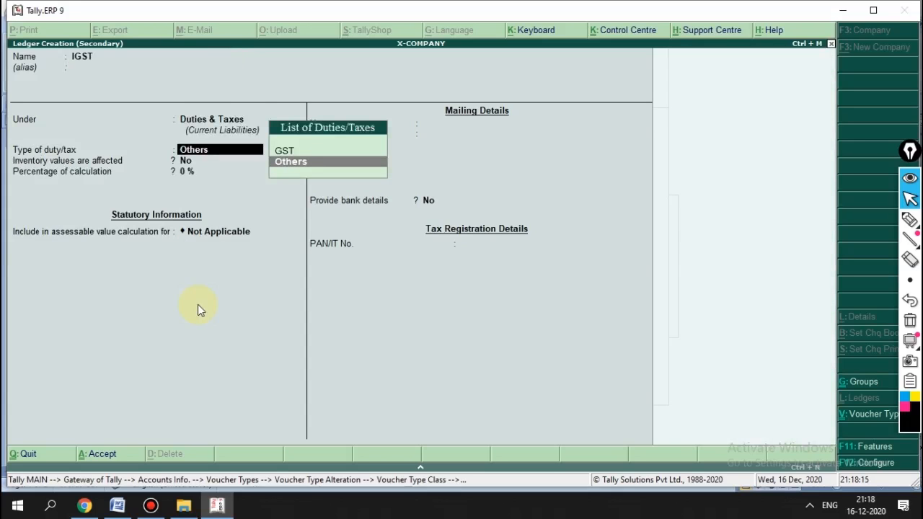
key(Up)
key(Return)
key(Down)
key(Down)
key(Return)
key(Return)
key(Return)
key(Return)
key(Return)
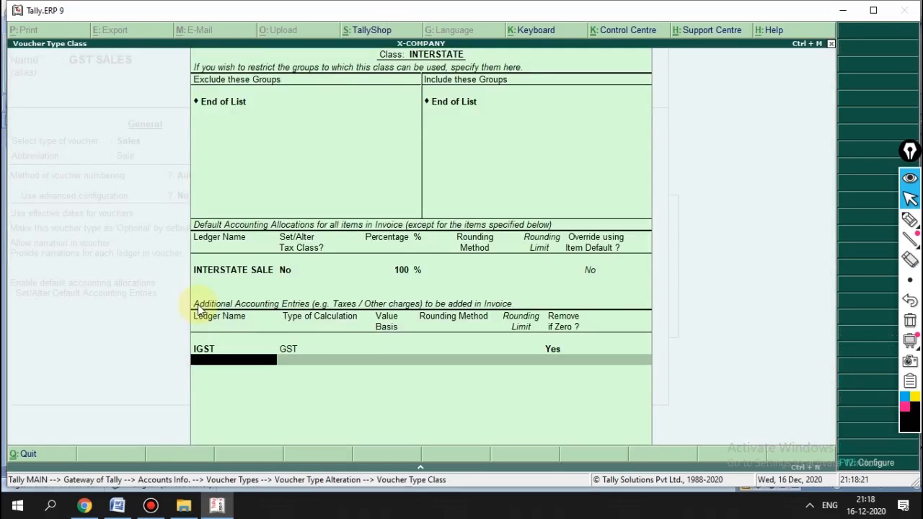
key(Return)
click(197, 304)
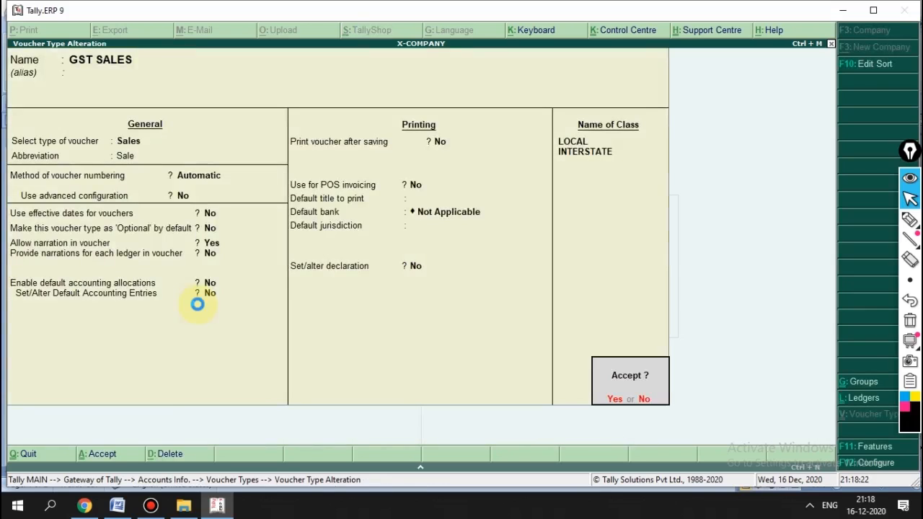
key(Return)
Step: Save GST SALES and go to Accounts Info > Voucher Types > Create
key(Escape)
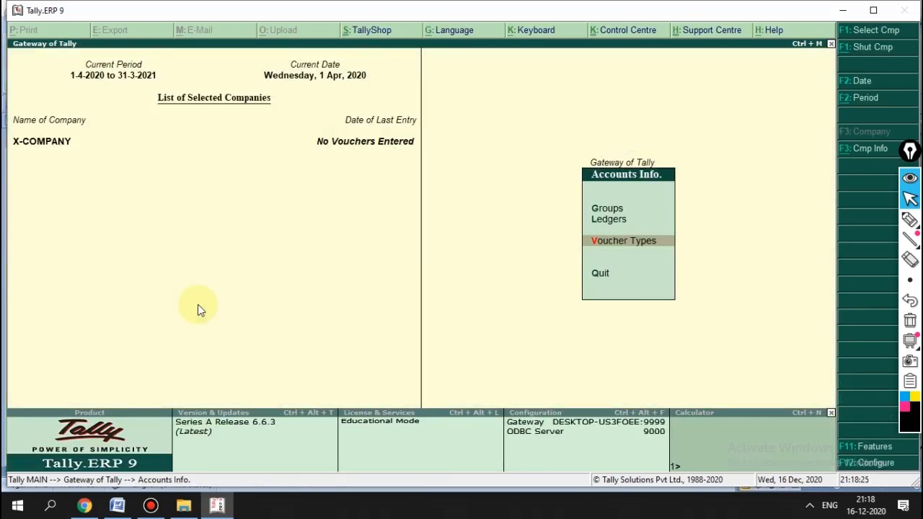
key(Escape)
key(Return)
key(Down)
key(Down)
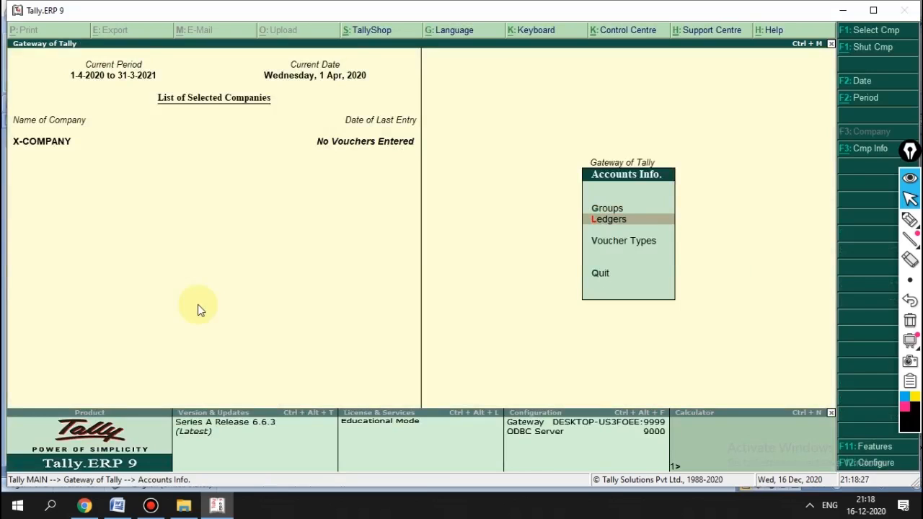
key(Escape)
key(F1)
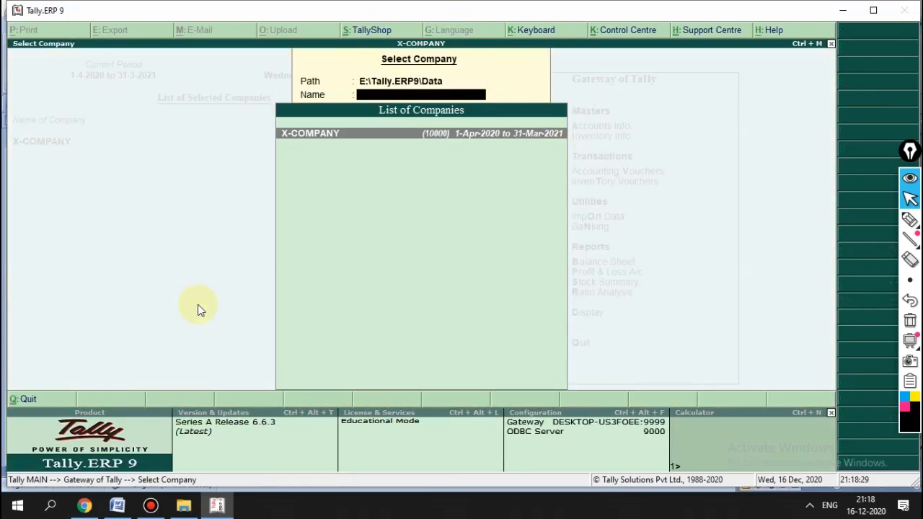
key(Escape)
key(Return)
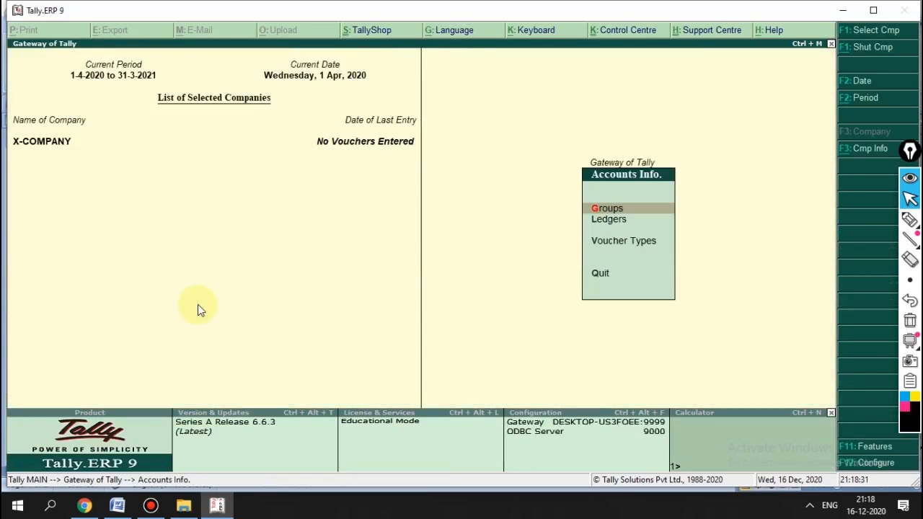
key(Down)
key(Down)
key(Return)
key(Down)
key(Up)
key(Return)
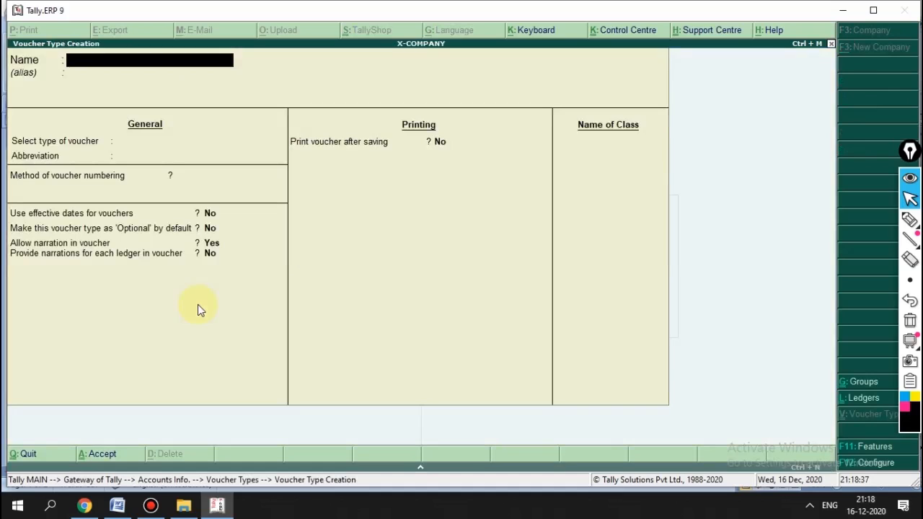
Step: Name the new voucher type GST PURCHASE, base it on Purchase, with Automatic numbering
text(GST PURCHASE)
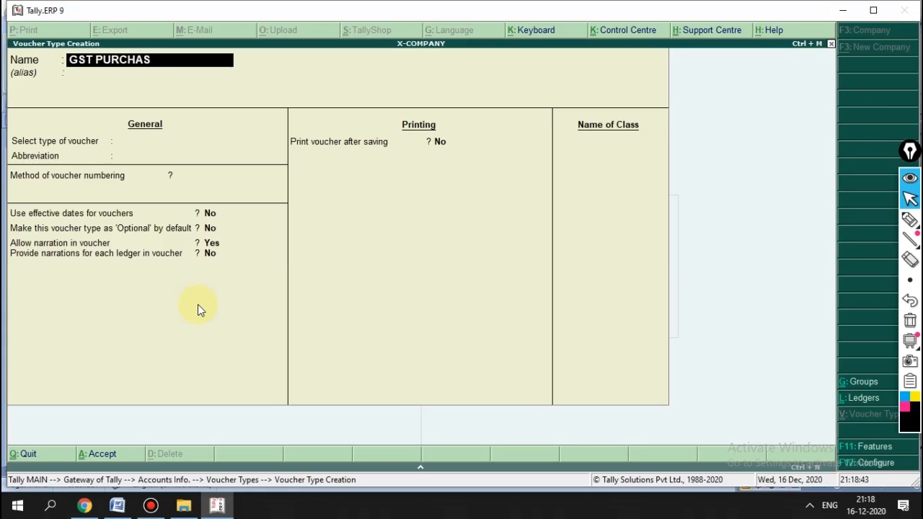
key(Return)
key(Return)
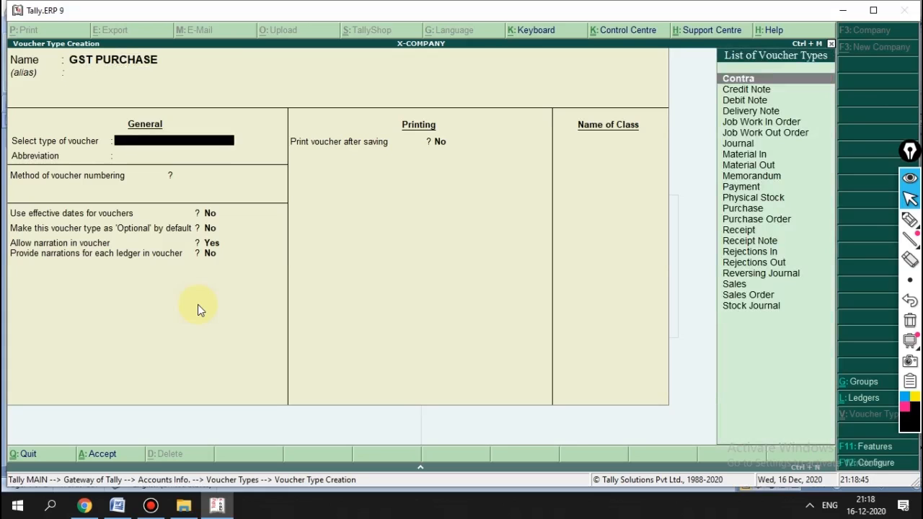
text(PUR)
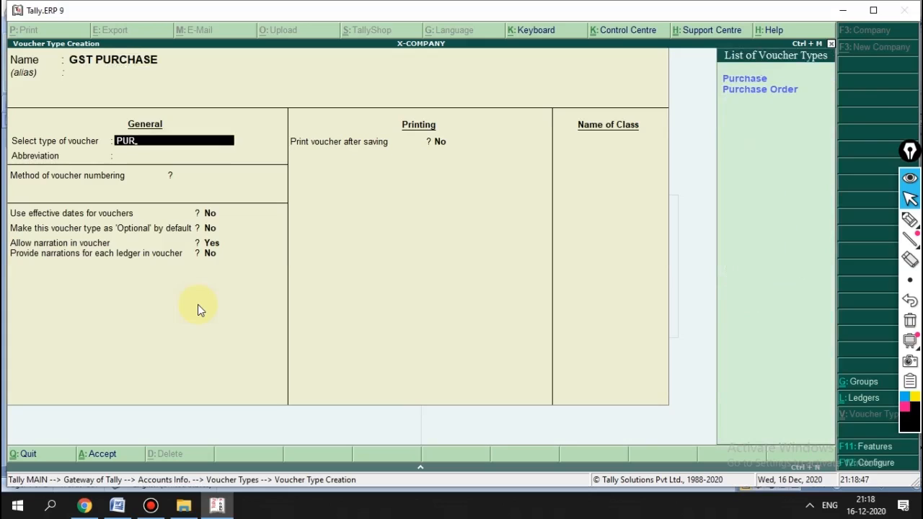
key(Return)
key(Return)
key(Down)
key(Up)
key(Return)
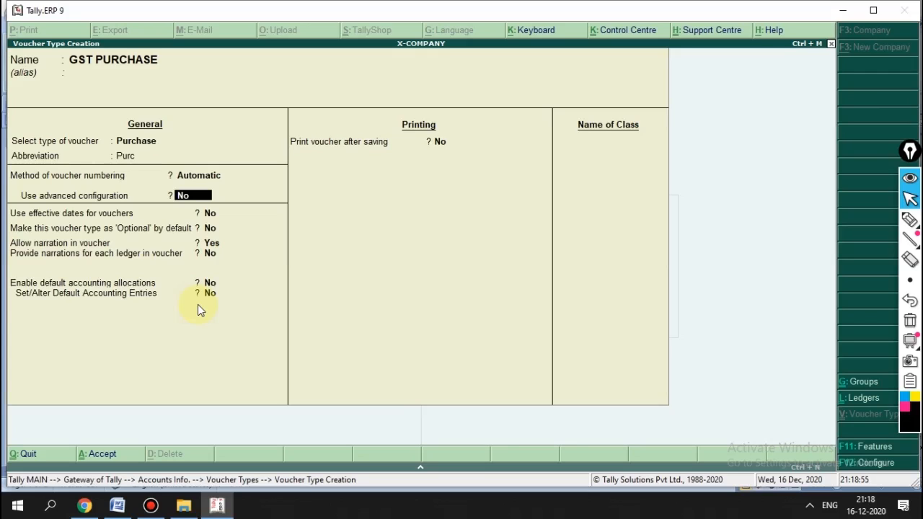
Step: Turn on advanced numbering with width 3, zero prefill, prefix GSTP- and no suffix
text(Y)
key(Return)
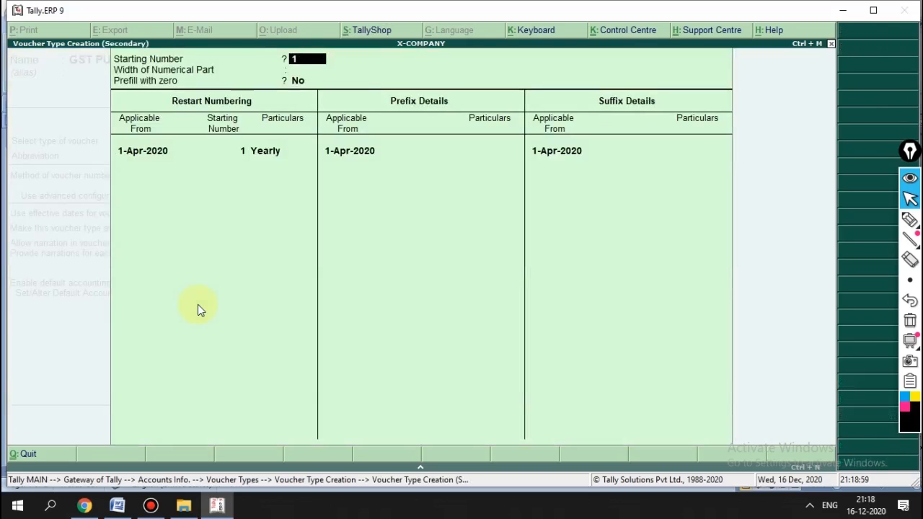
key(Return)
text(3)
key(Return)
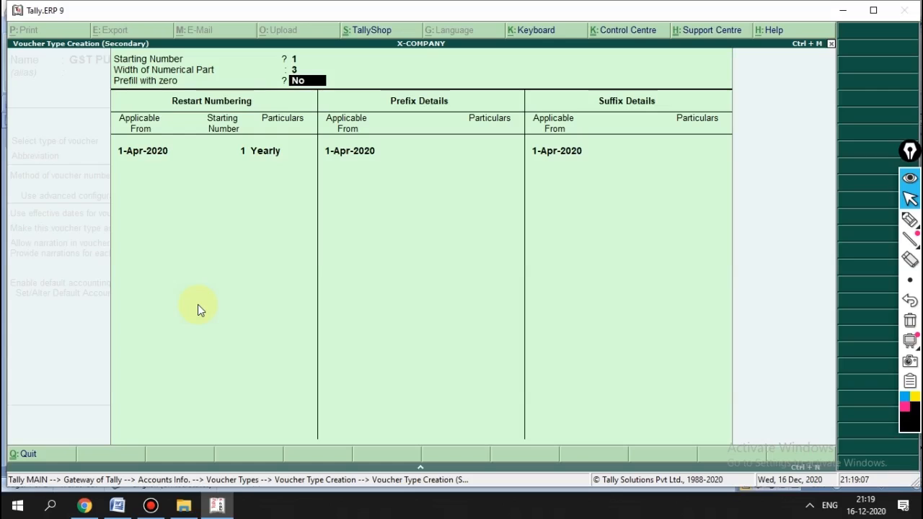
key(y)
key(Return)
key(Return)
key(Return)
key(Return)
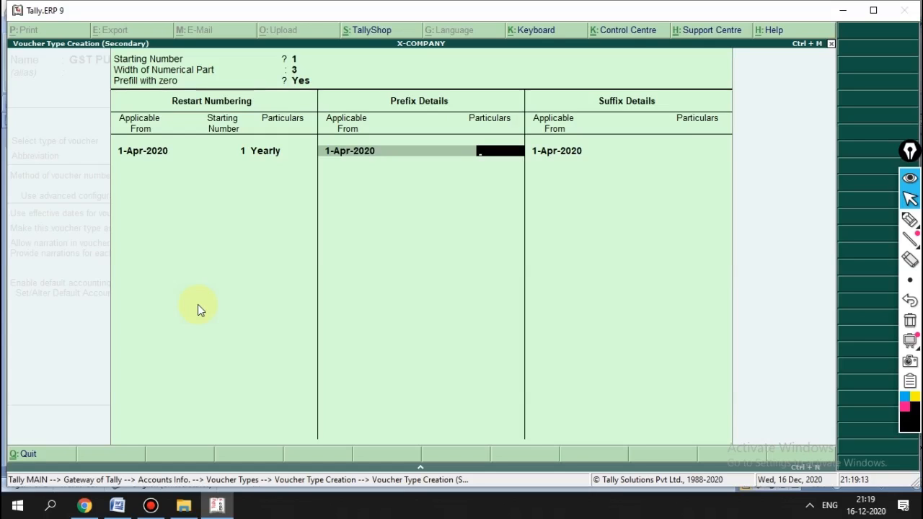
text(GSTP-)
key(Return)
key(Return)
key(Return)
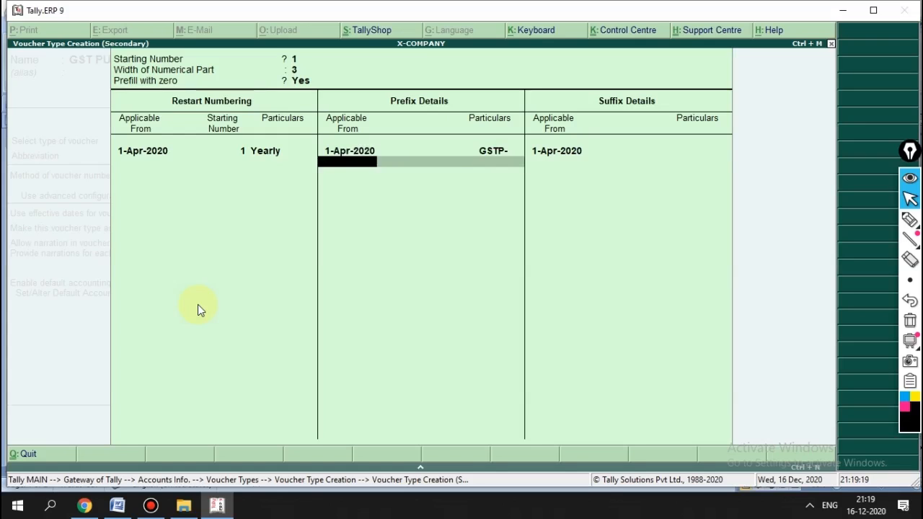
key(Return)
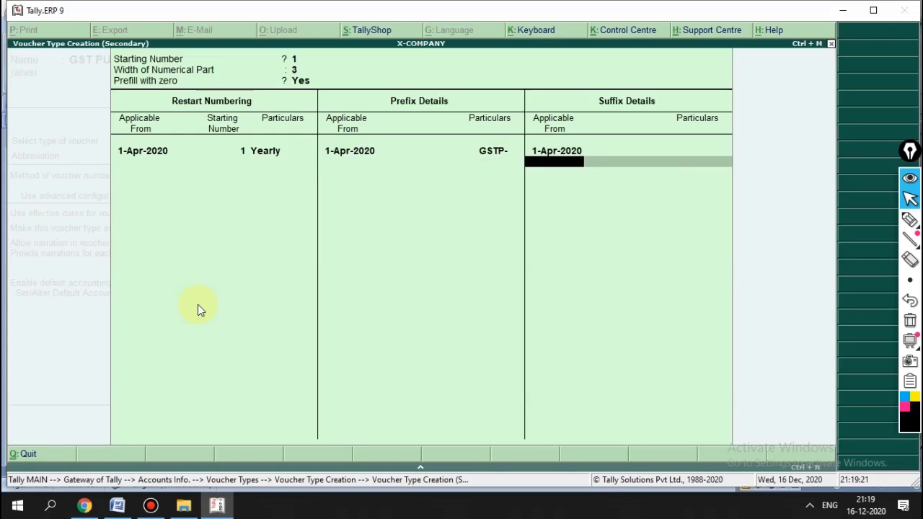
key(Return)
key(Return)
key(Return)
key(Return)
key(Return)
key(Return)
key(Return)
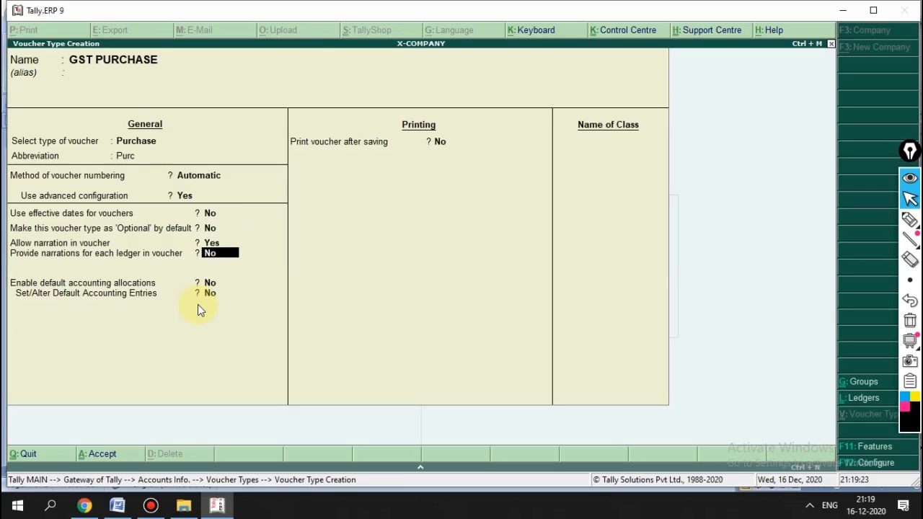
Step: Create the LOCAL class posting to LOCAL PURCHASE, with CGST and SGST as GST-calculated entries
text(LOCA)
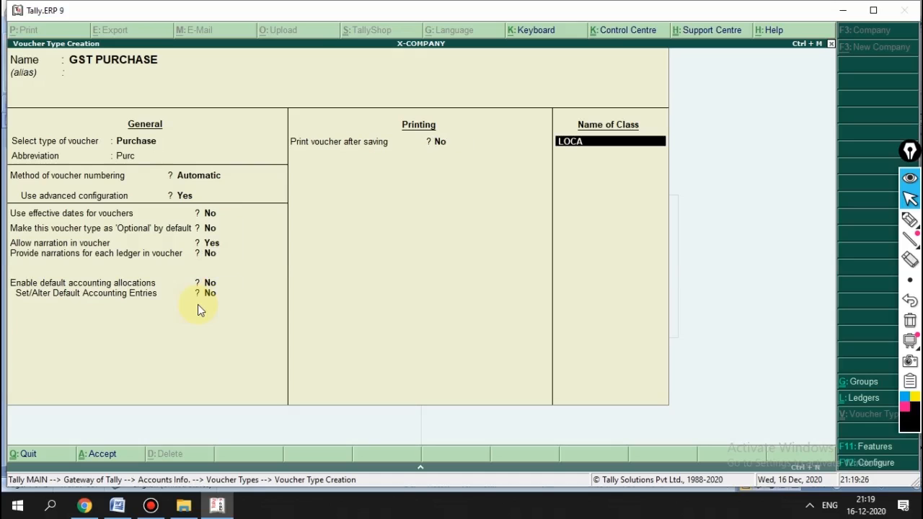
text(L)
key(Return)
key(Return)
key(Return)
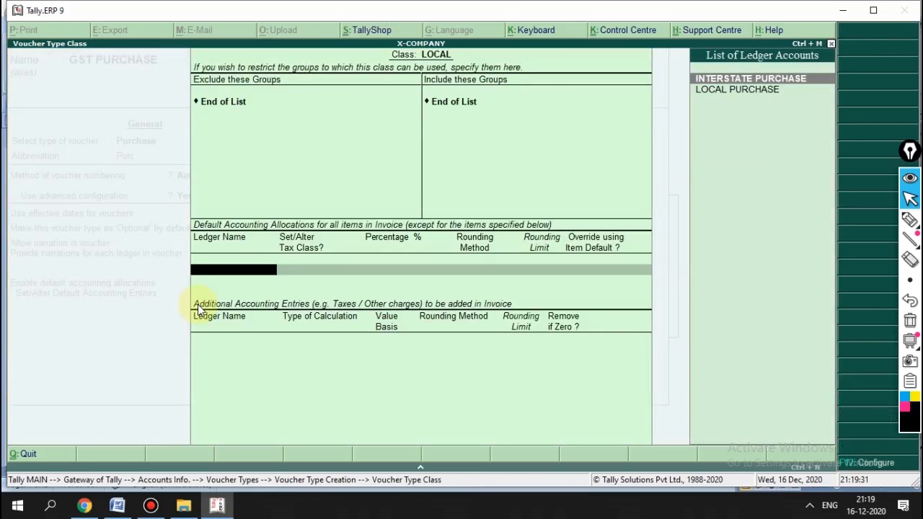
key(Down)
key(Return)
key(Return)
key(Return)
key(Return)
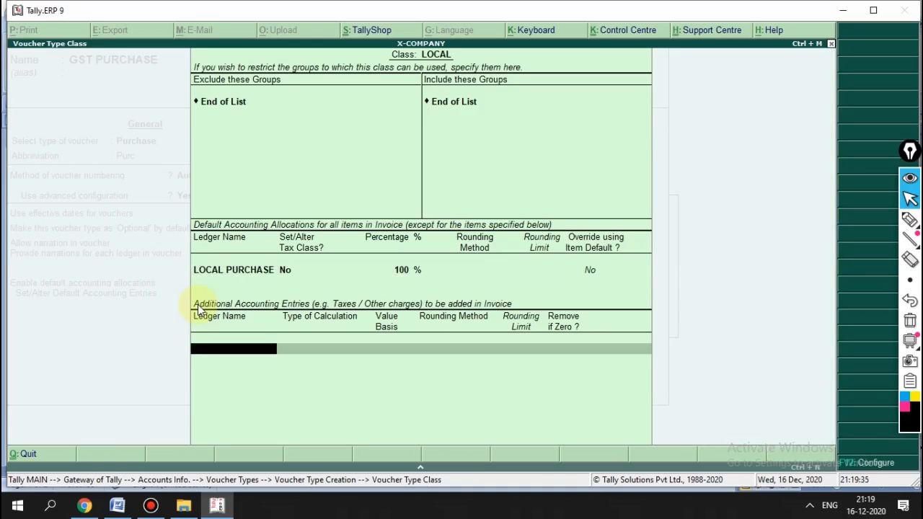
text(CG)
key(Return)
key(Return)
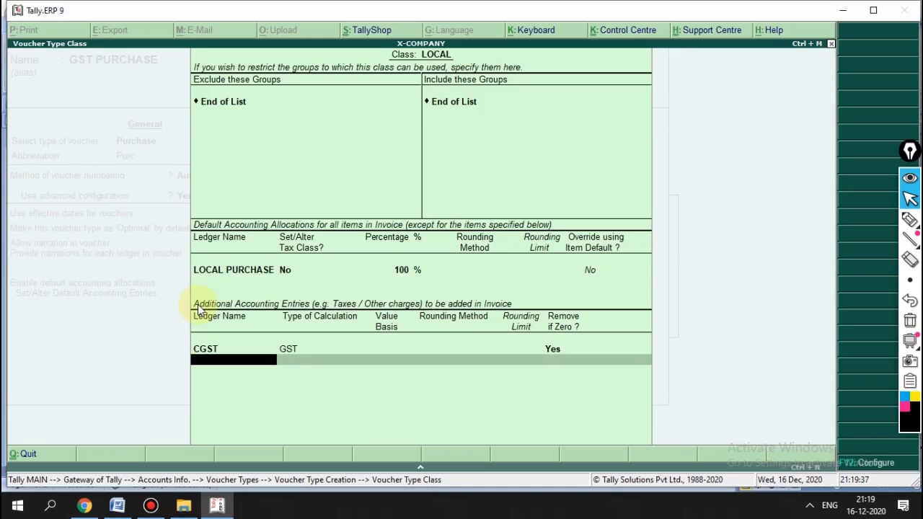
text(SG)
key(Return)
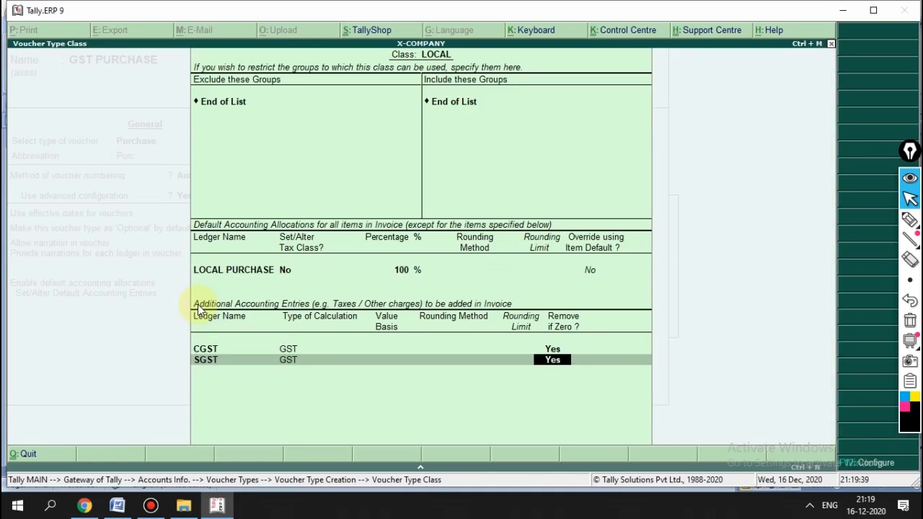
key(Return)
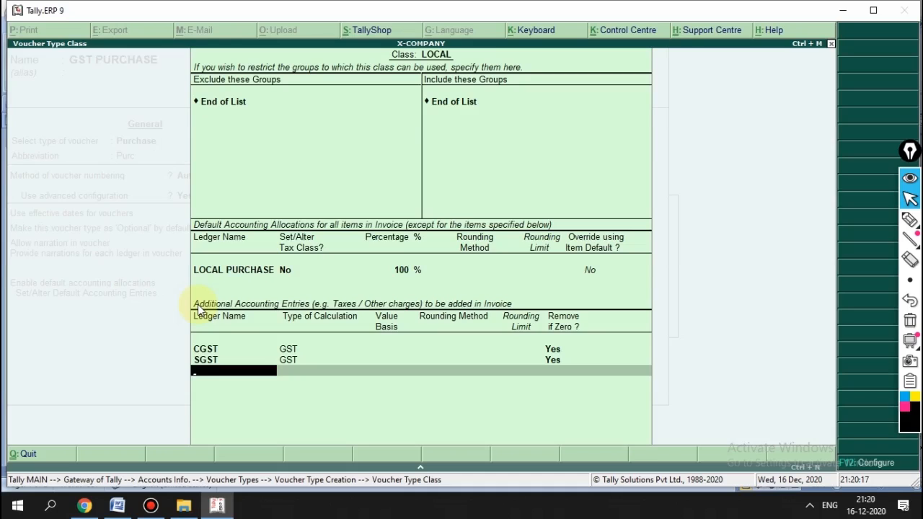
Step: Add ROUND OFF and FREIGHT as user-defined value entries removed when zero
text(ROU)
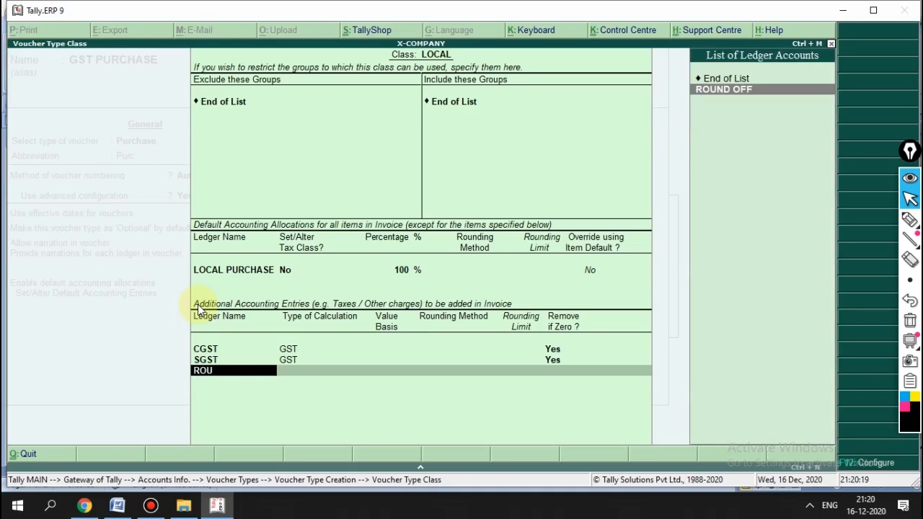
key(Return)
key(Down)
key(Down)
key(Down)
key(Down)
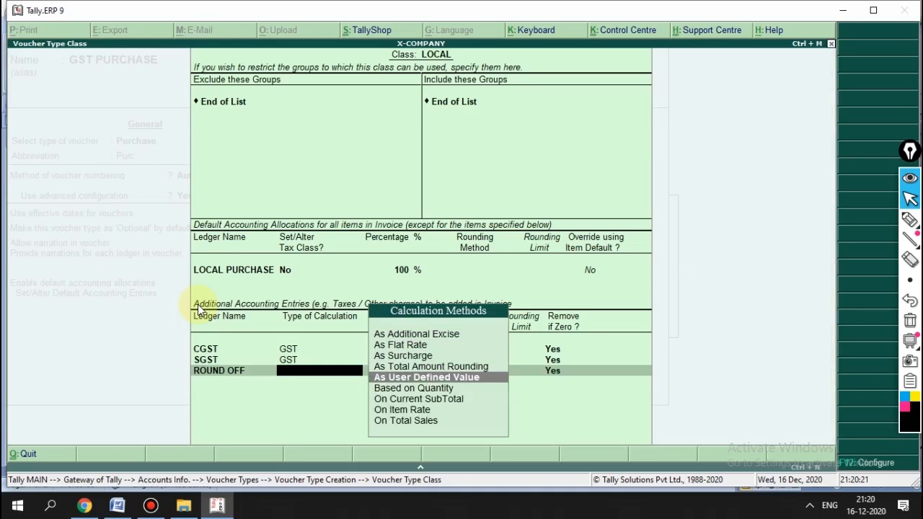
key(Return)
key(Return)
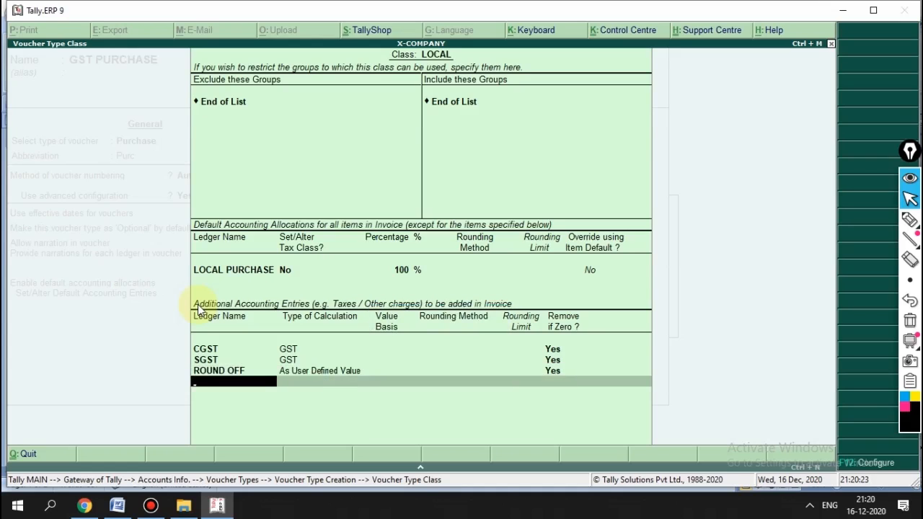
text(FRE)
key(Return)
key(Down)
key(Down)
key(Down)
key(Down)
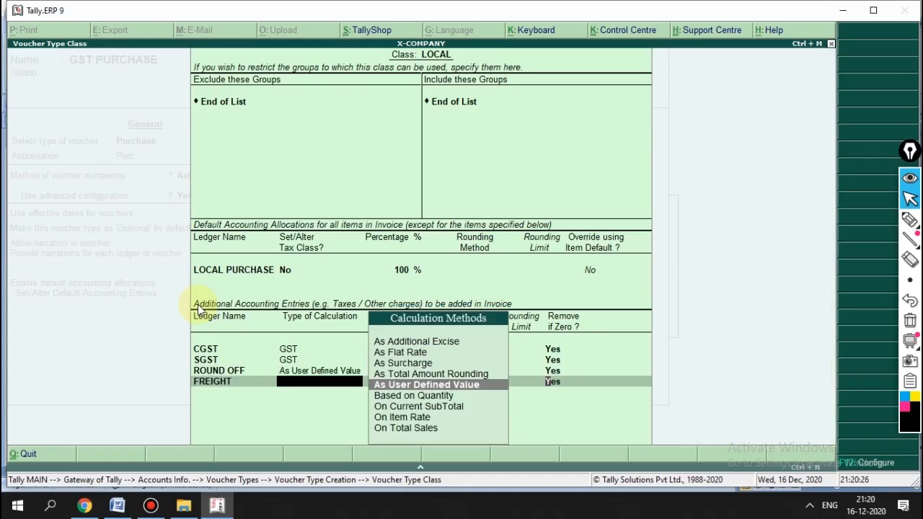
key(Return)
key(Return)
key(Return)
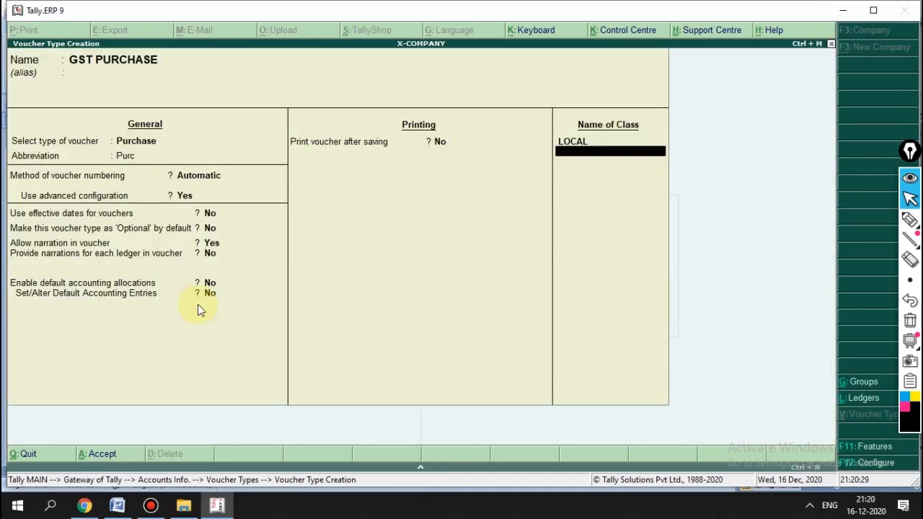
Step: Create the INTERSTATE class allocating 100% to INTERSTATE PURCHASE, keeping other options at No
text(INTERSTATE)
key(Return)
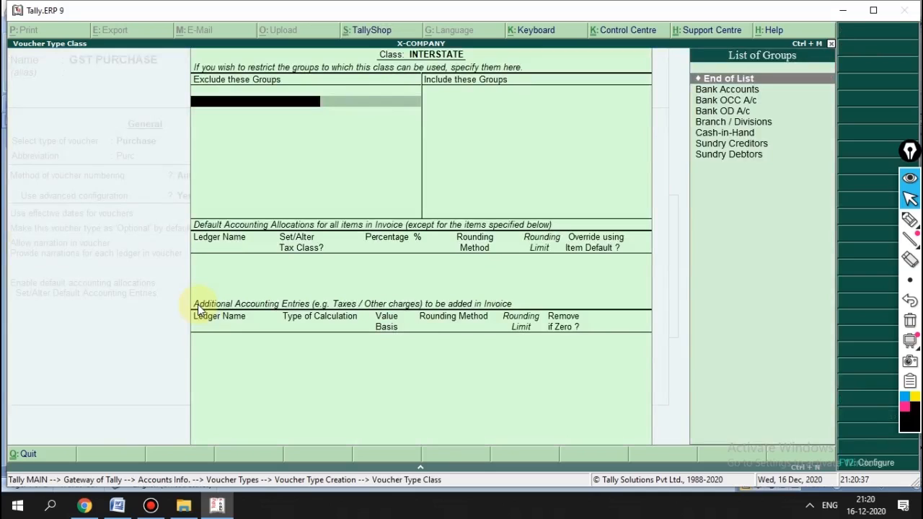
key(Return)
key(Return)
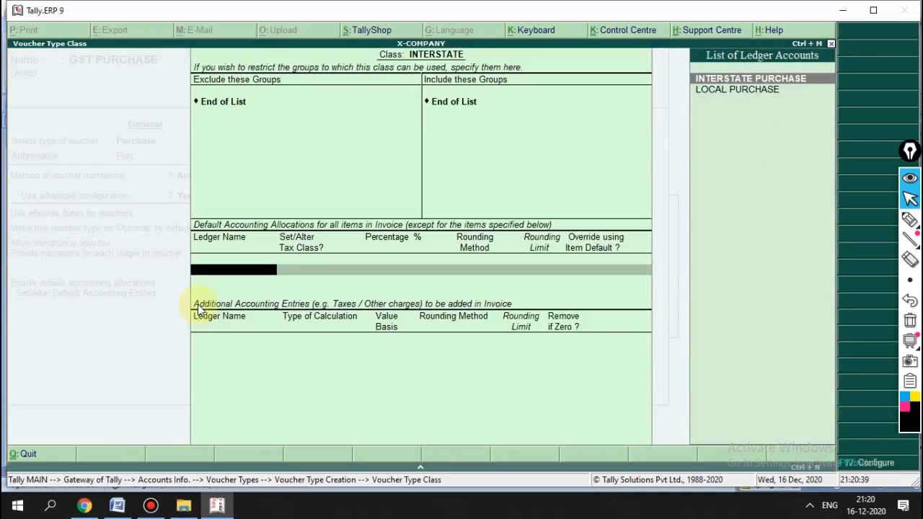
key(Down)
key(Up)
key(Return)
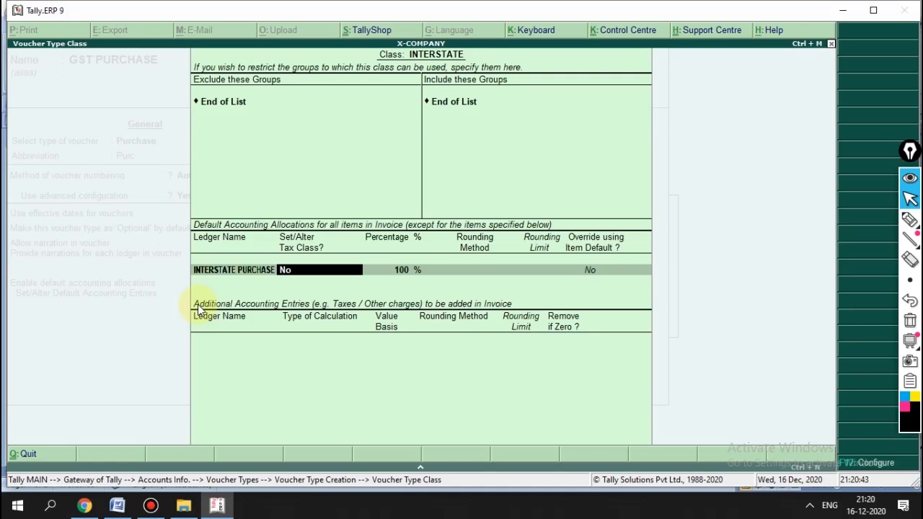
key(Return)
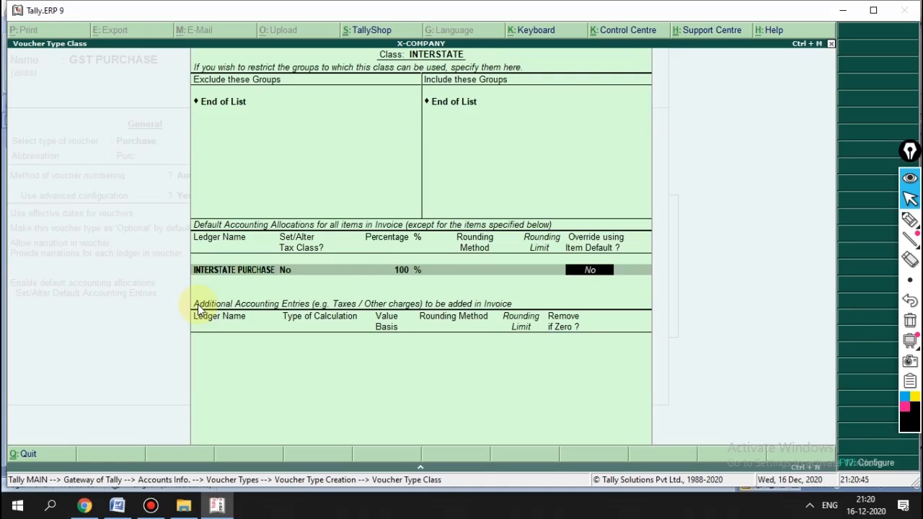
key(Return)
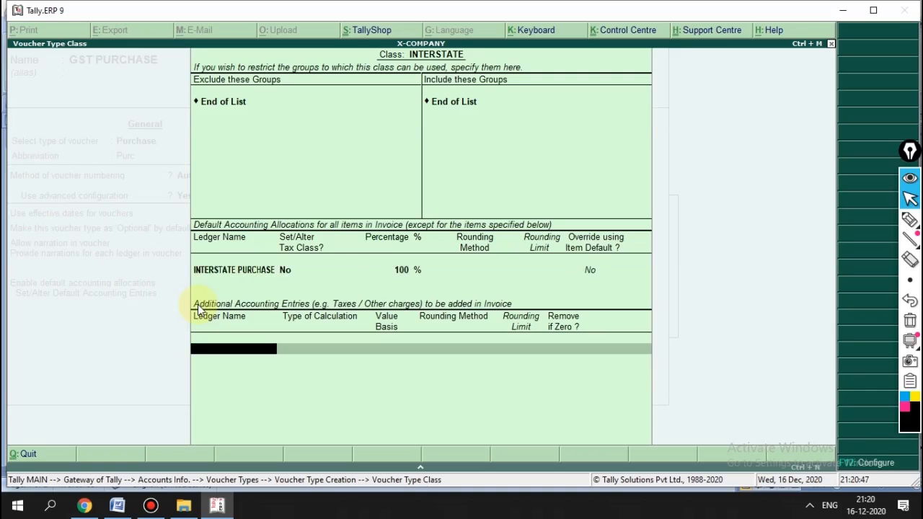
Step: Add IGST as a GST-calculated entry, plus ROUND OFF and FREIGHT as user-defined values
text(IG)
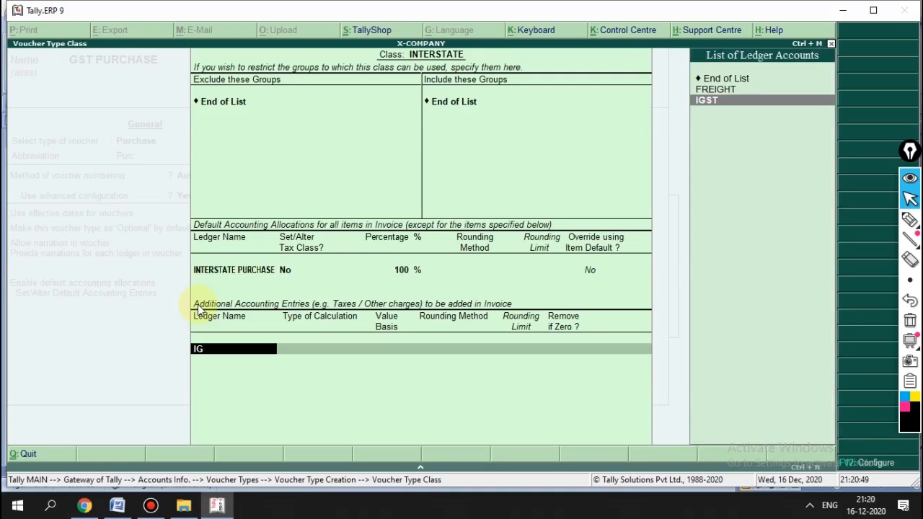
key(Return)
key(Return)
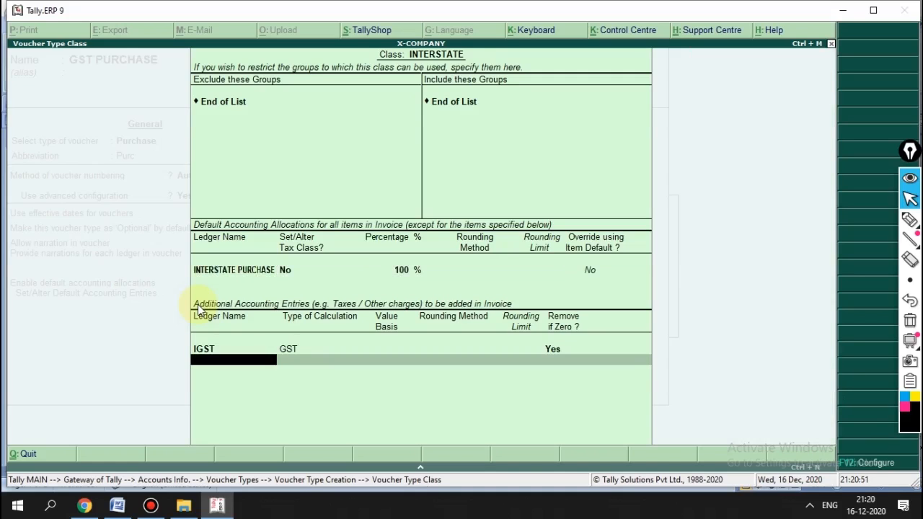
text(rou)
key(Return)
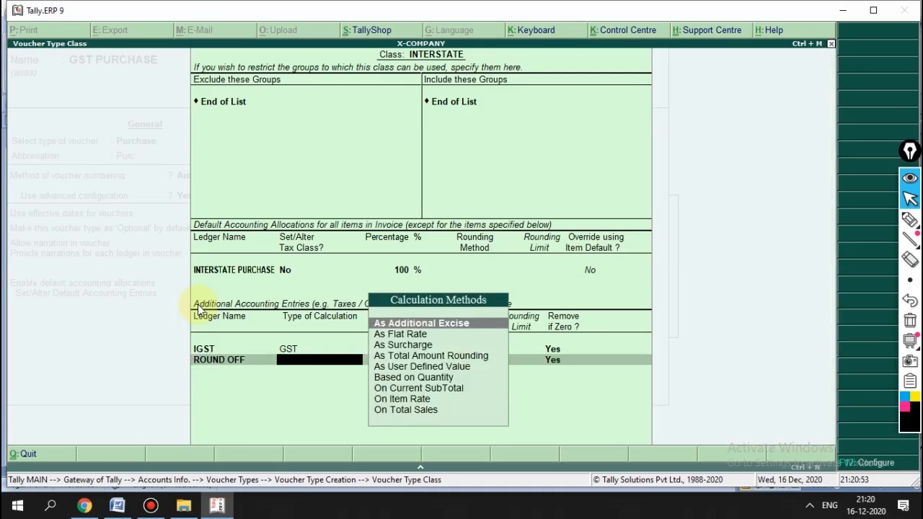
key(Down)
key(Down)
key(Down)
key(Down)
key(Return)
key(Return)
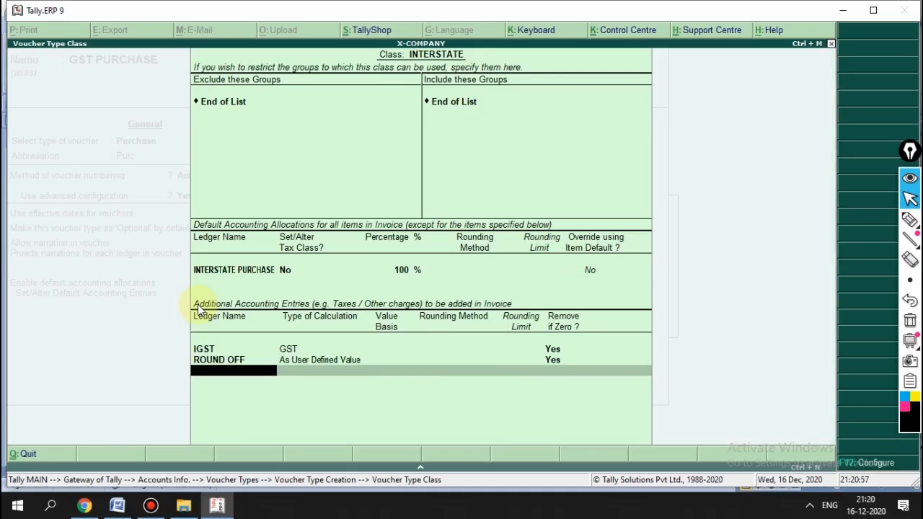
text(FRE)
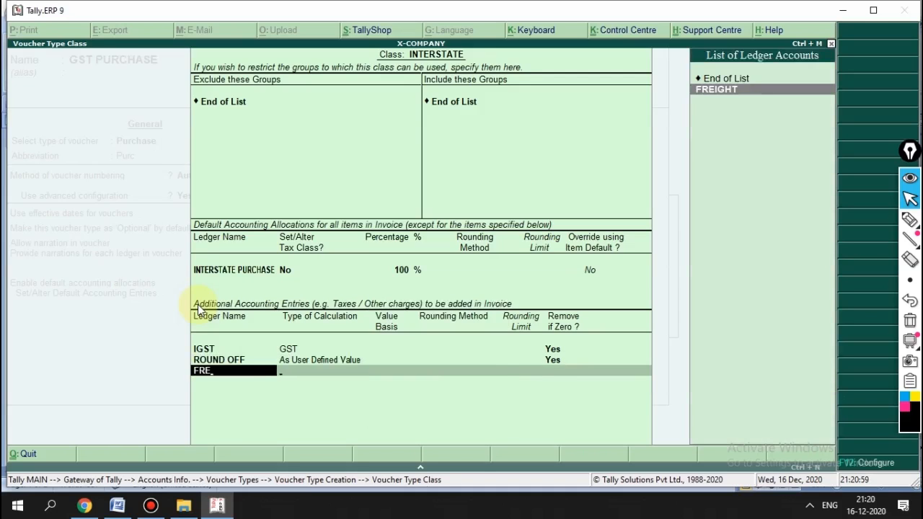
key(Return)
key(Down)
key(Down)
key(Down)
key(Down)
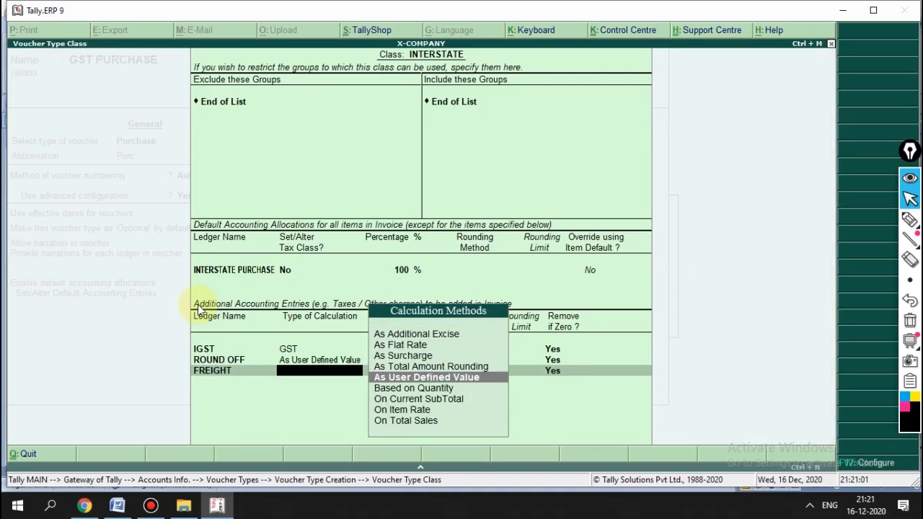
key(Return)
key(ctrl+a)
key(Return)
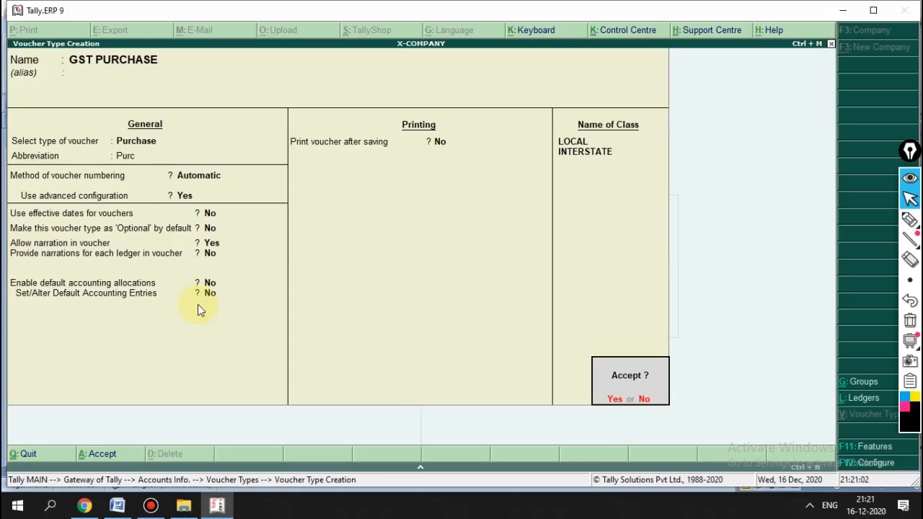
Step: Save the GST PURCHASE voucher type and return to the Gateway of Tally
key(Return)
key(Escape)
key(Return)
key(Escape)
key(Escape)
Step: Start creating a single stock item named X ITEM from the inventory masters
key(Return)
key(Down)
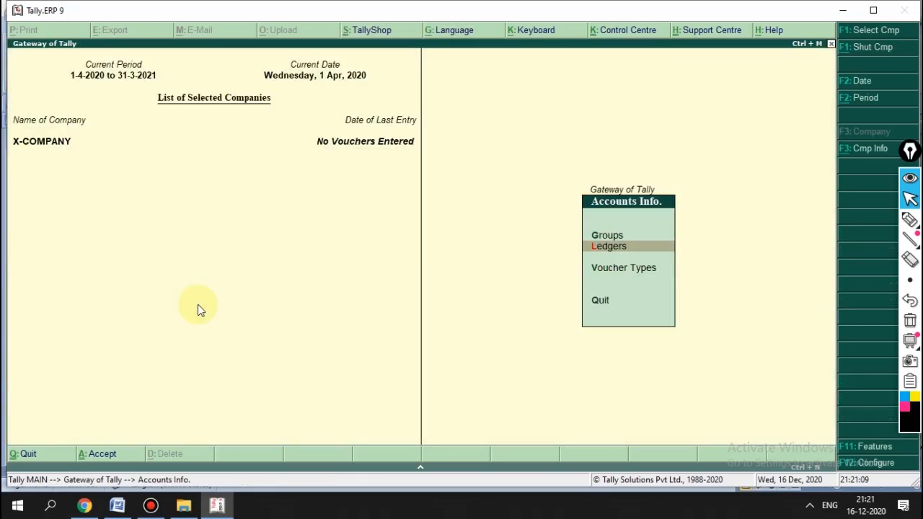
key(Escape)
key(Down)
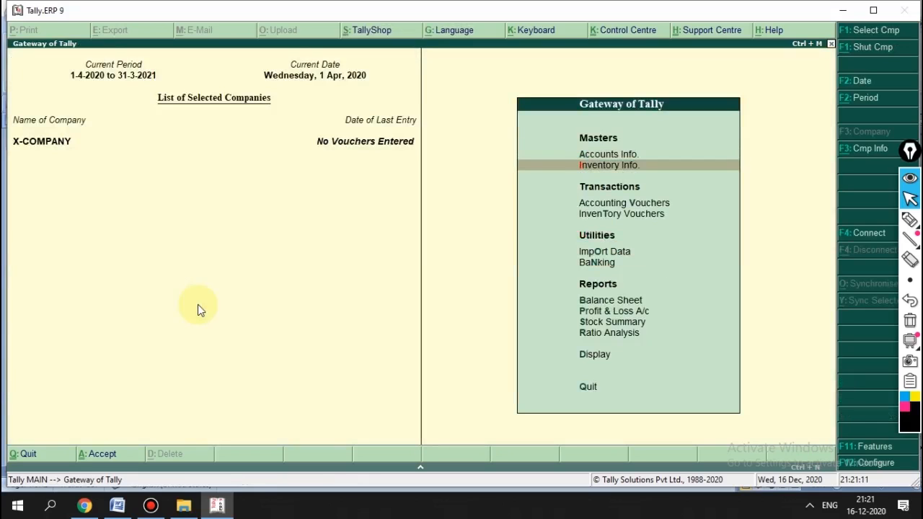
key(Return)
key(Down)
key(Return)
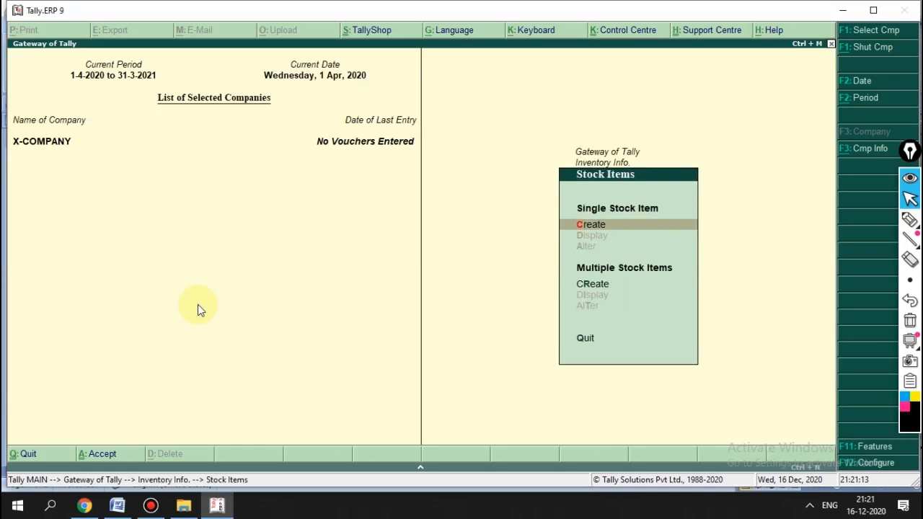
key(Return)
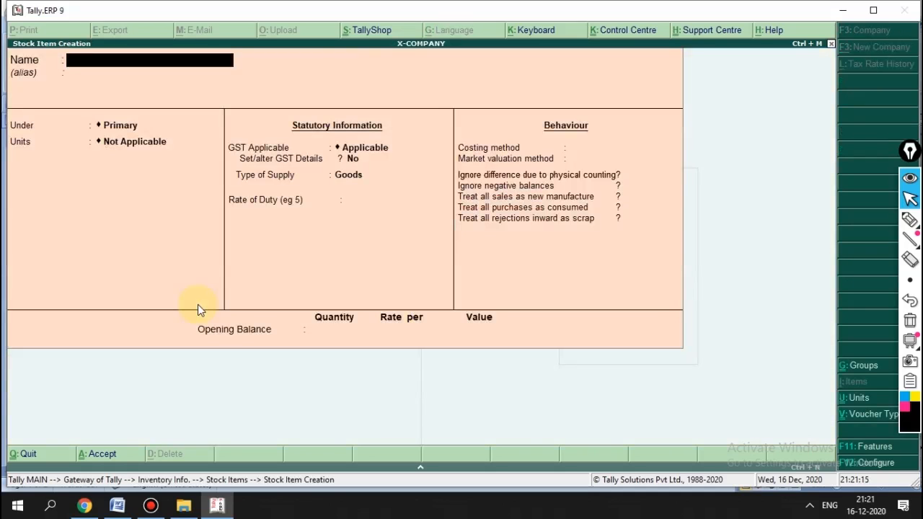
text(X ITEM)
key(Return)
key(Return)
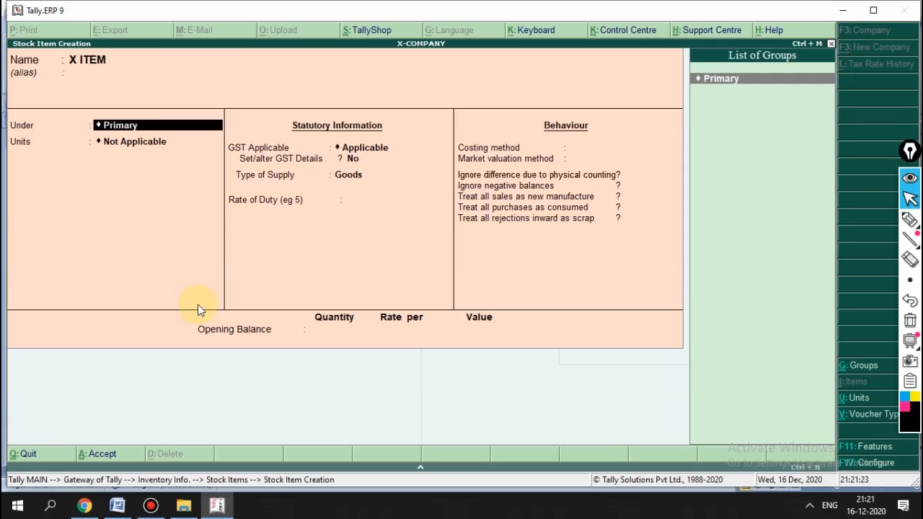
Step: Create a new stock group TILES under Primary for the item
key(alt+c)
text(TILES)
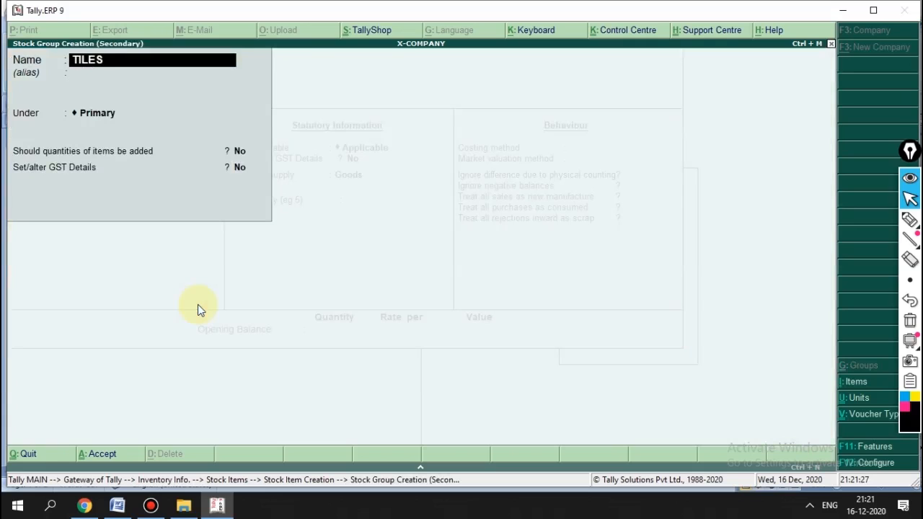
key(Return)
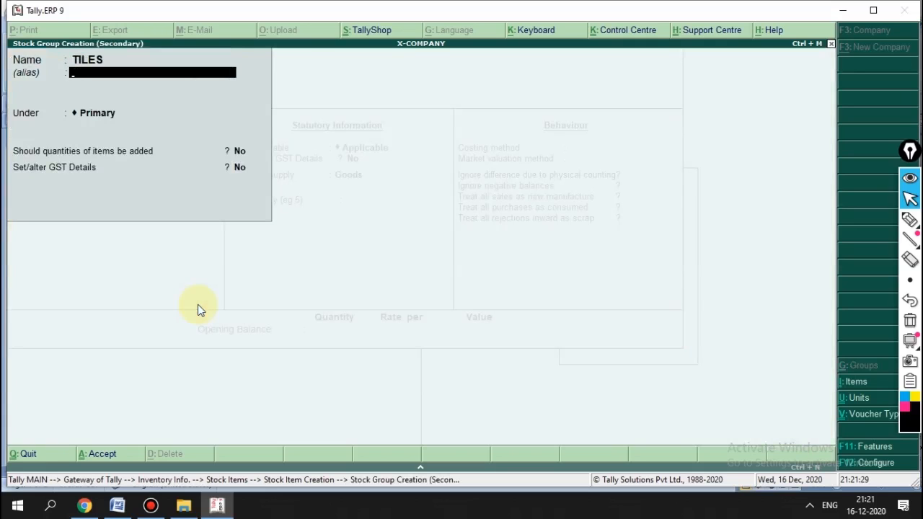
key(Return)
key(Return)
key(Return)
key(Return)
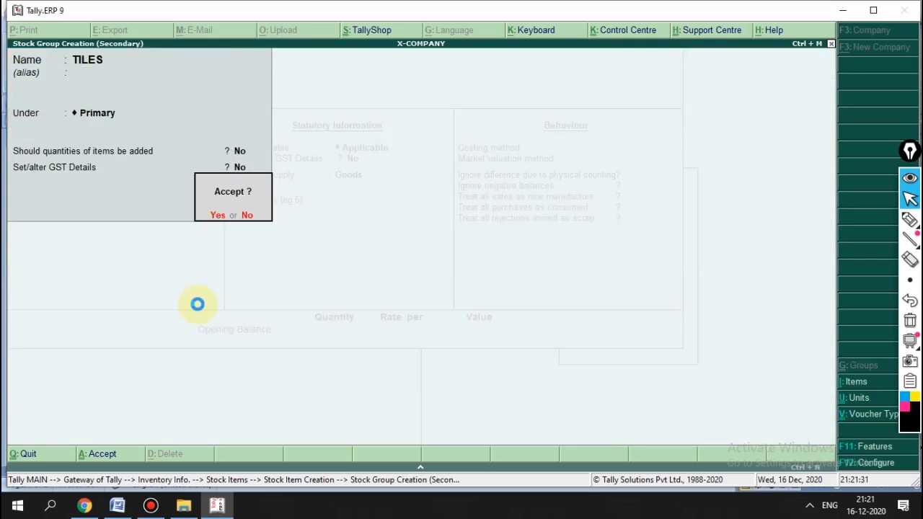
key(Return)
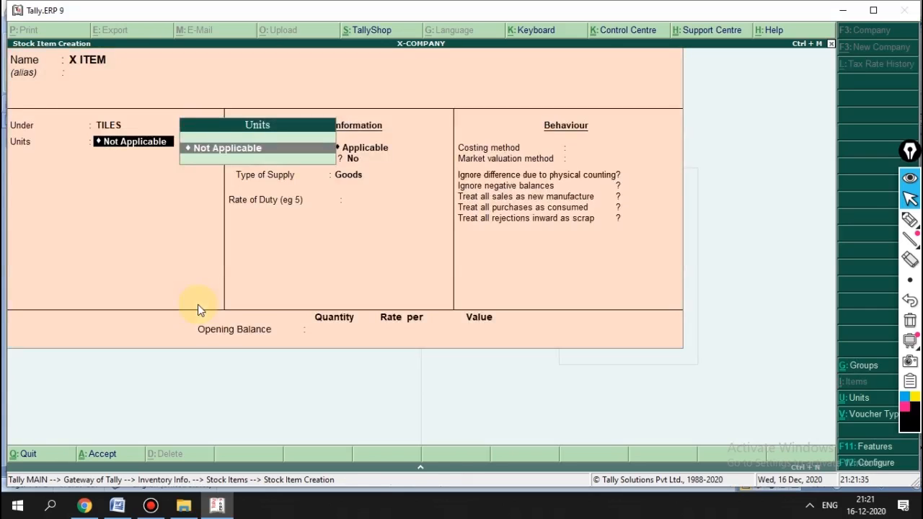
Step: Create unit BOX with quantity code BOX-BOX and 0 decimal places, and save it
key(alt+c)
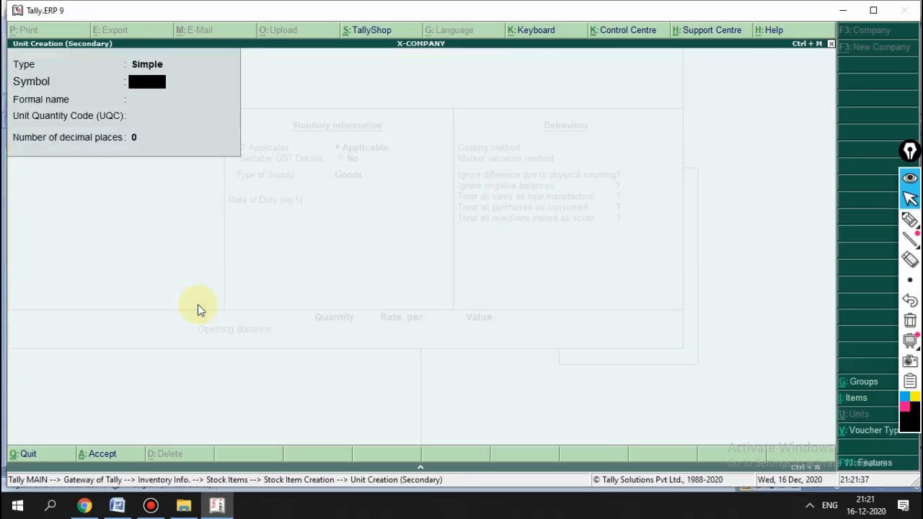
text(BOX)
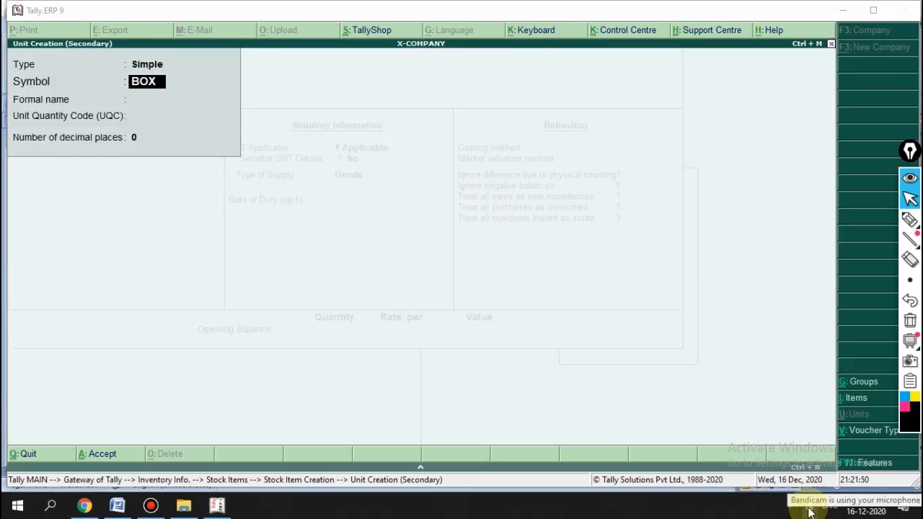
click(515, 181)
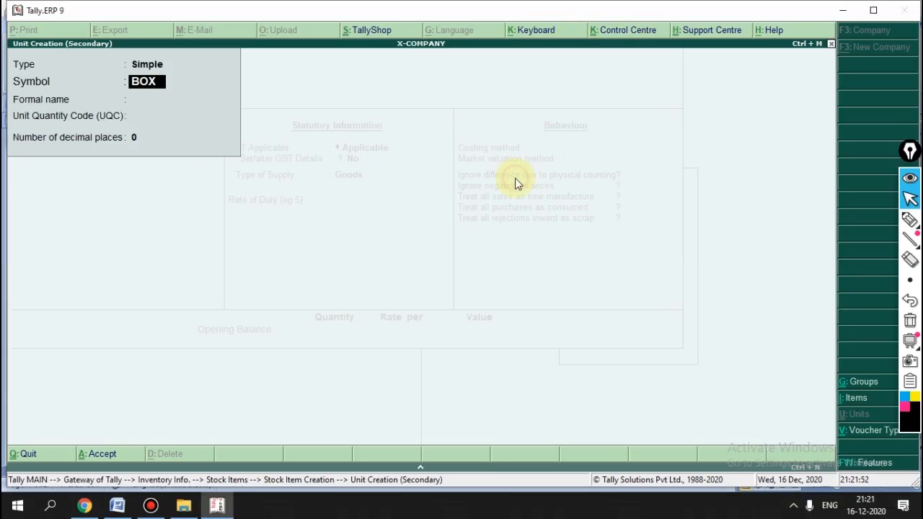
key(Return)
key(Return)
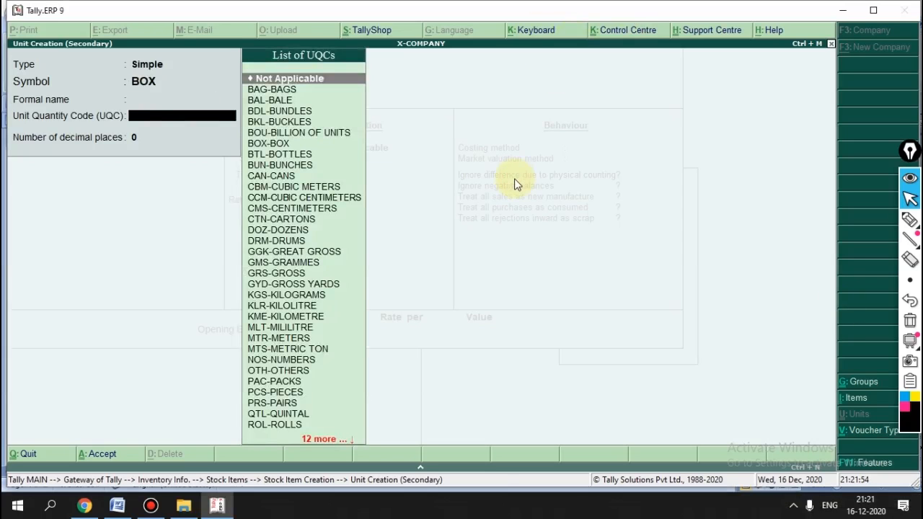
text(BOX)
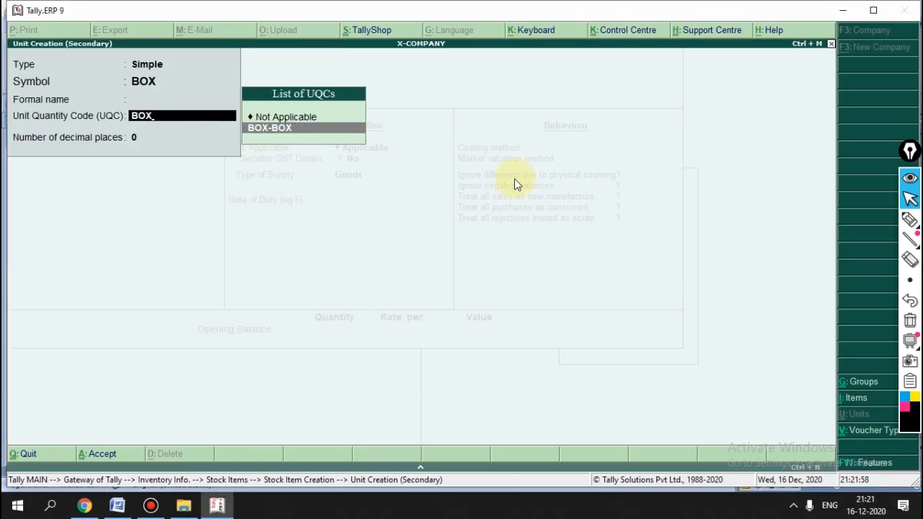
key(Return)
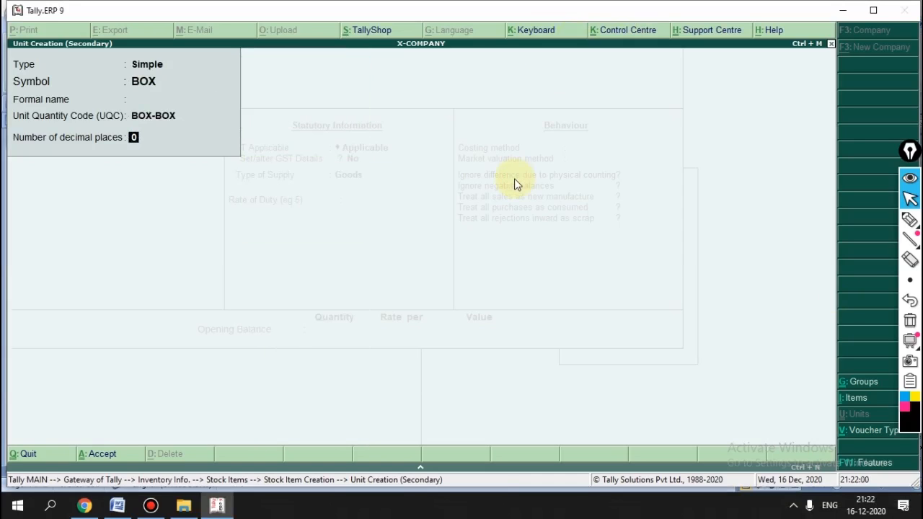
key(Return)
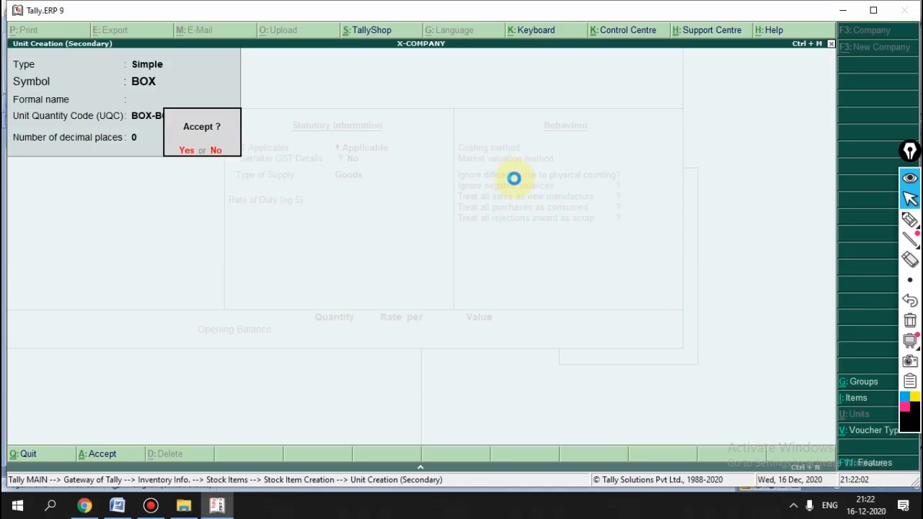
key(Return)
key(Return)
key(Return)
Step: Enter X ITEM's GST details: HSN 8207, Taxable, 18% integrated tax
text(Y)
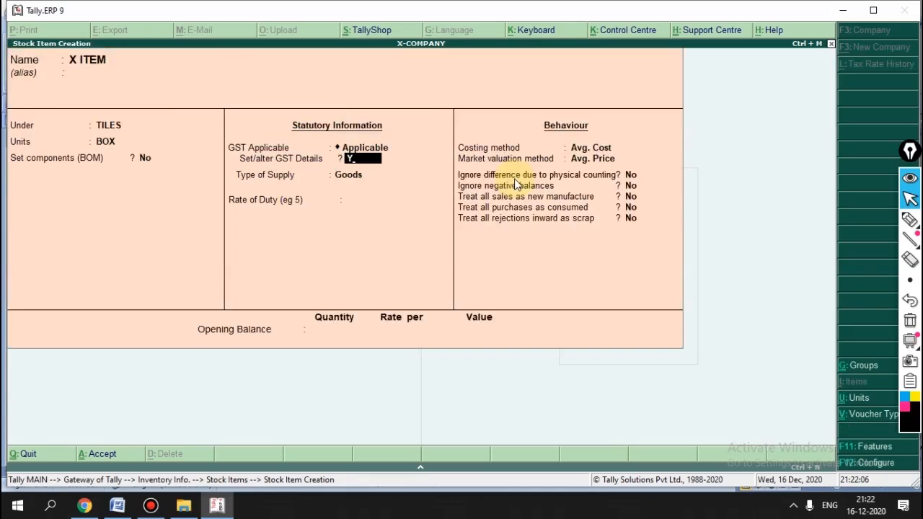
key(Return)
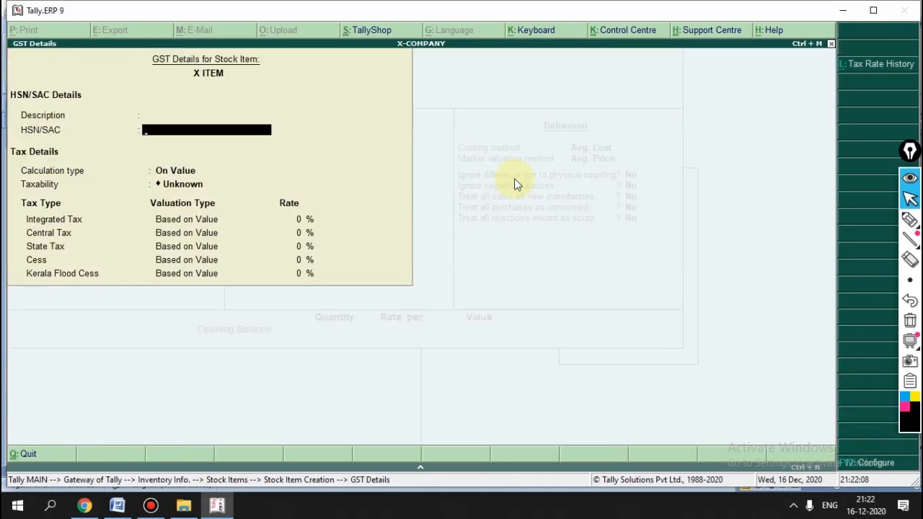
text(8207)
key(Return)
key(Return)
key(Down)
key(Down)
key(Down)
key(Return)
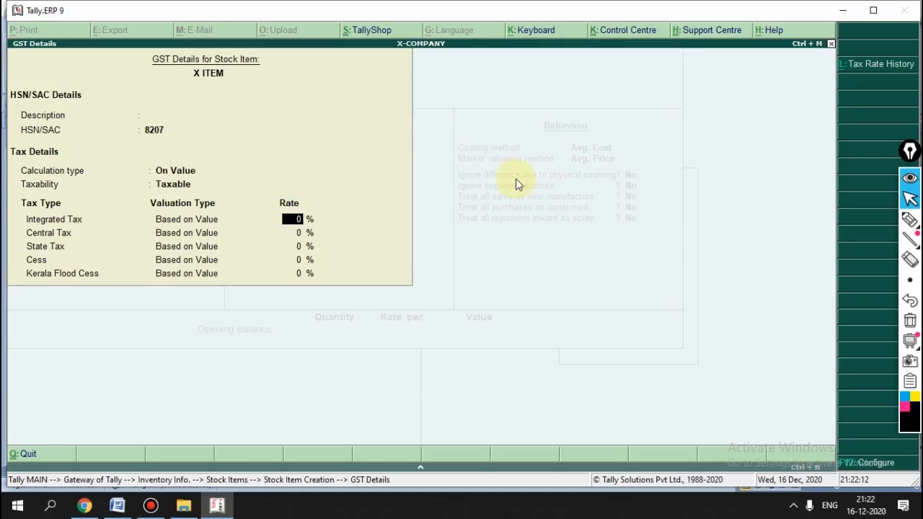
text(18)
key(Return)
key(Return)
key(Return)
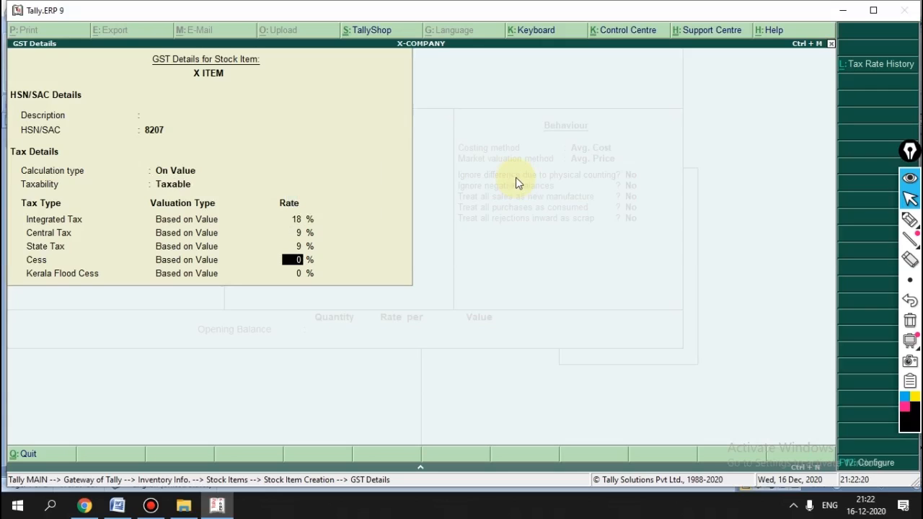
key(Return)
text(1)
key(Return)
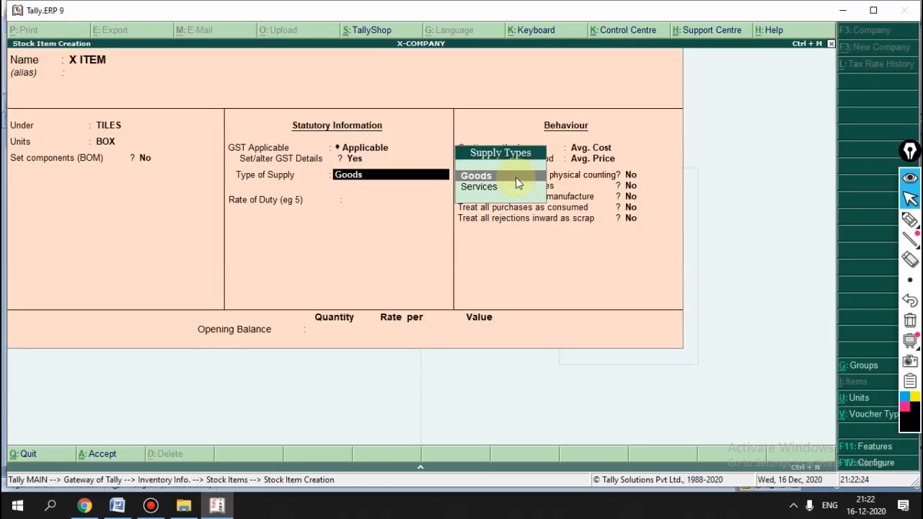
Step: Keep Goods as the supply type and save the X ITEM stock item
key(Return)
key(BackSpace)
key(Return)
key(Return)
key(Return)
key(Return)
key(Return)
key(Return)
key(Return)
key(Return)
key(Return)
key(Return)
key(Return)
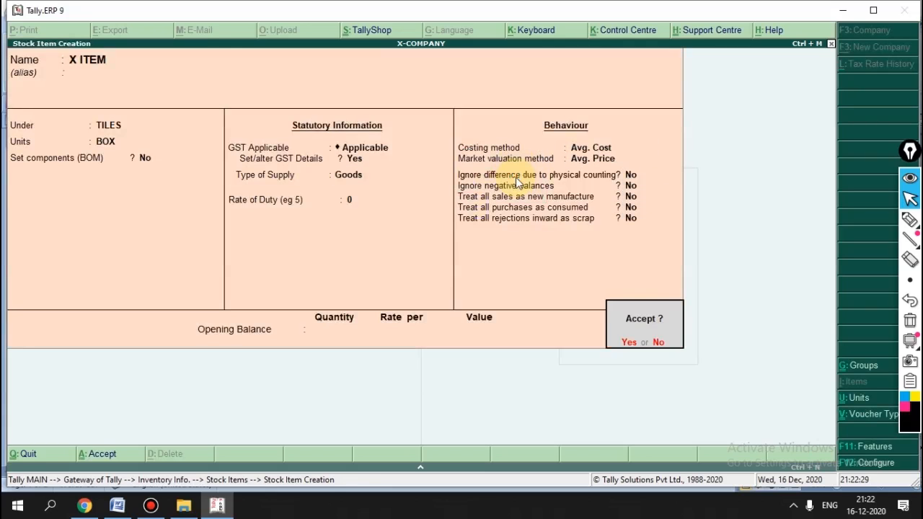
key(Return)
key(Escape)
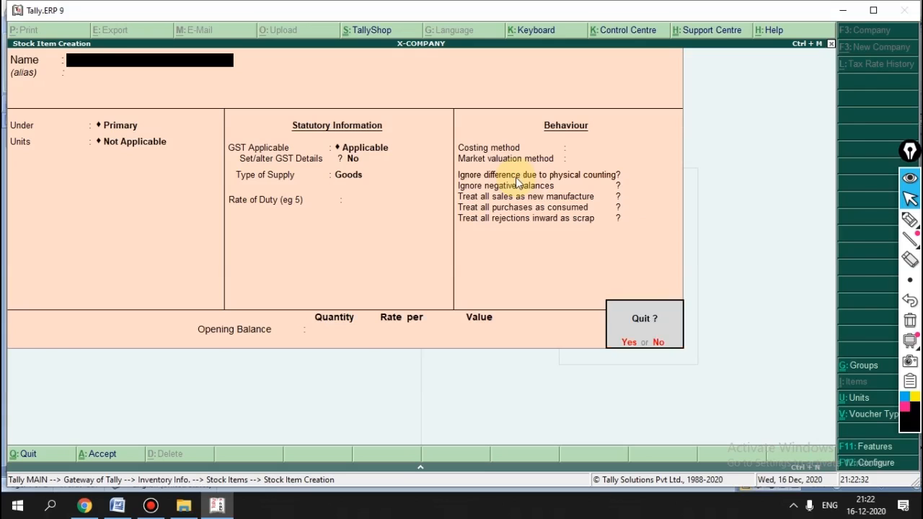
Step: Open a new GST PURCHASE voucher with the INTERSTATE class
key(Return)
key(Escape)
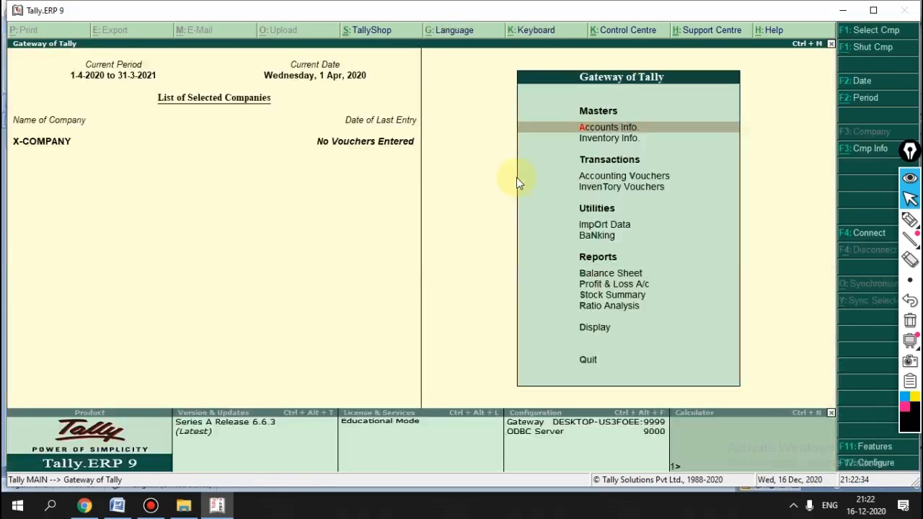
key(Down)
key(Down)
click(515, 177)
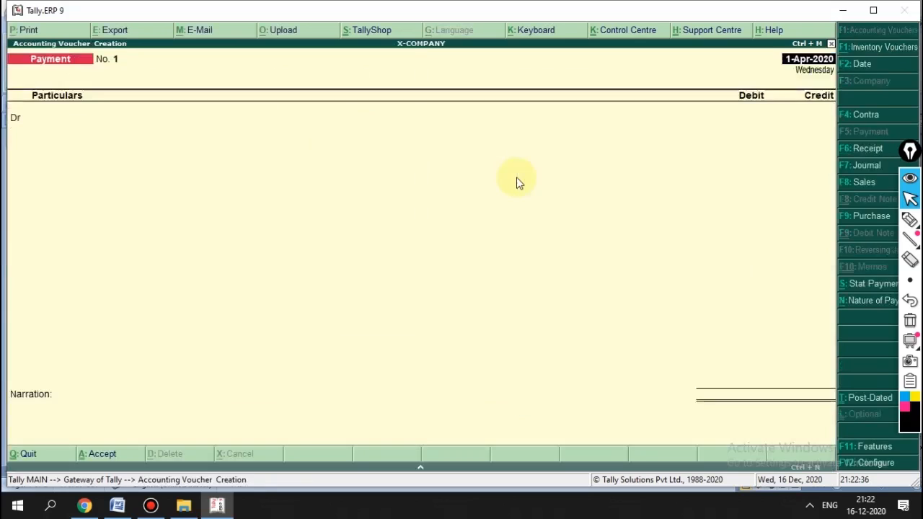
key(F9)
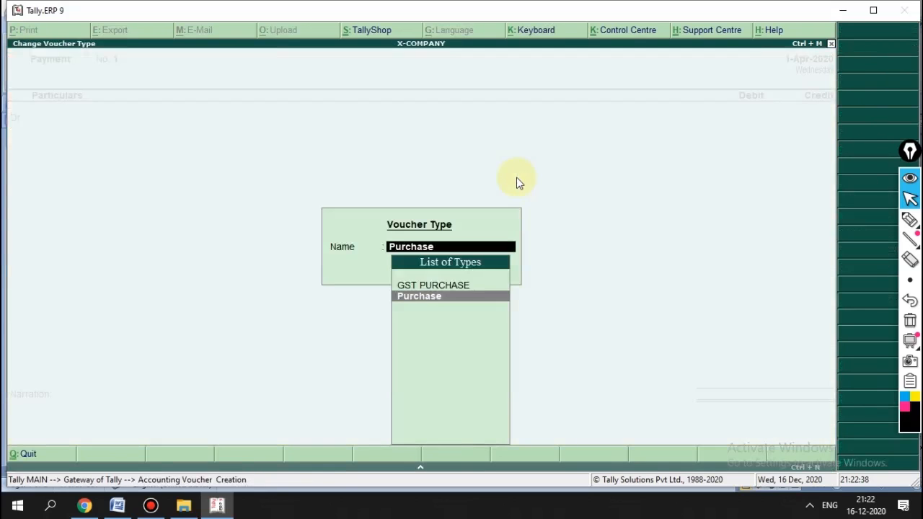
key(Up)
key(Return)
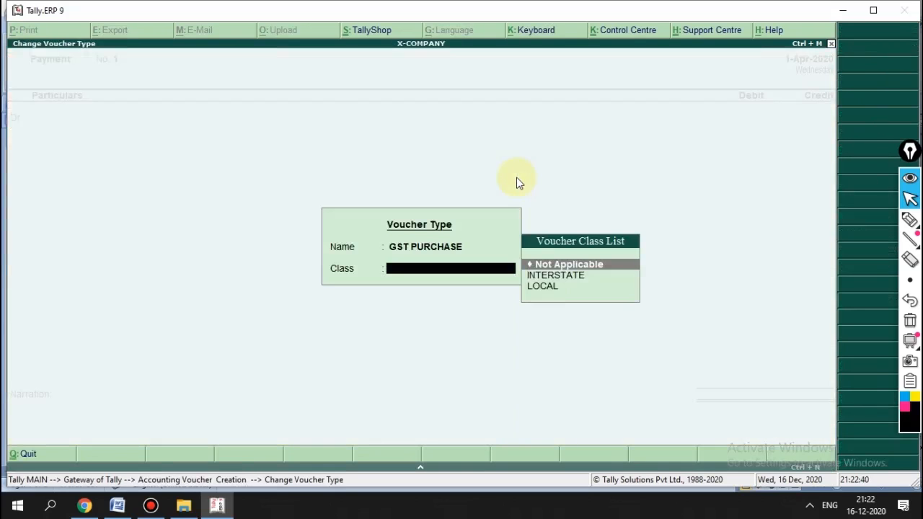
key(Down)
key(Down)
key(Up)
key(Return)
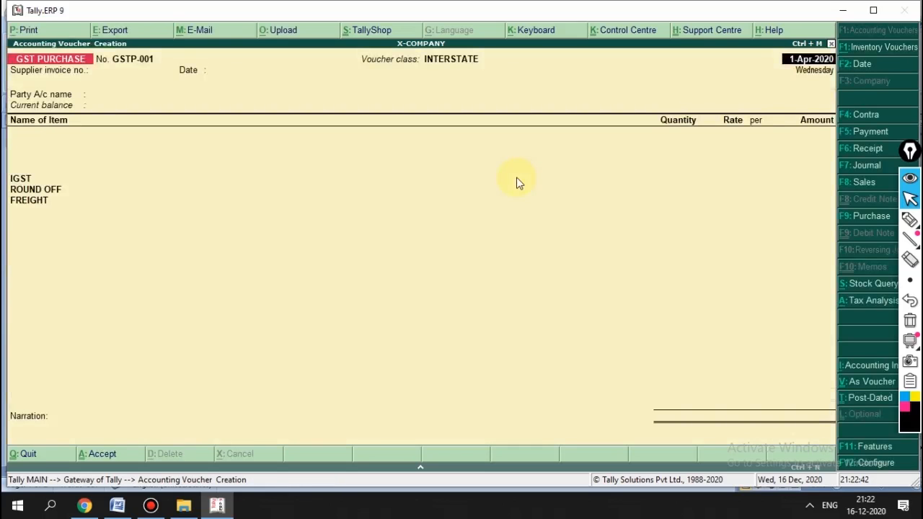
Step: Enter the supplier invoice number and invoice date 1-Apr-2020
key(Return)
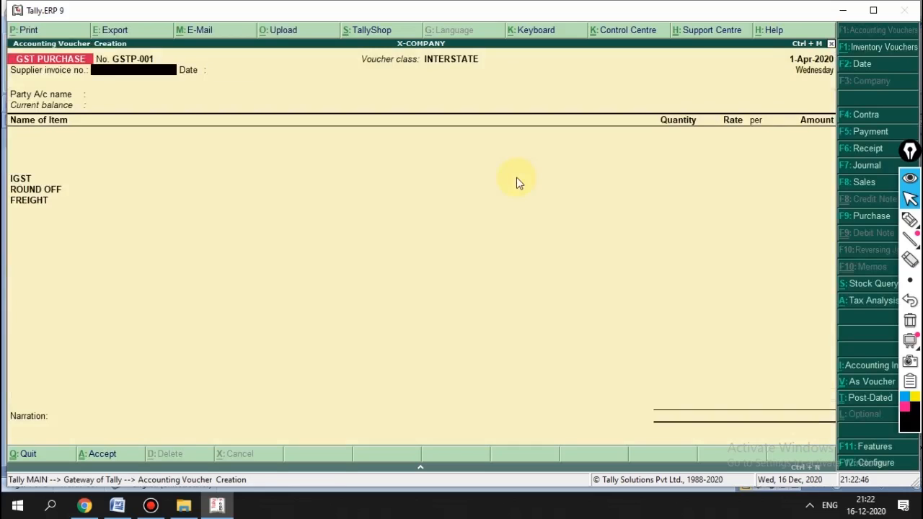
text(055)
key(Return)
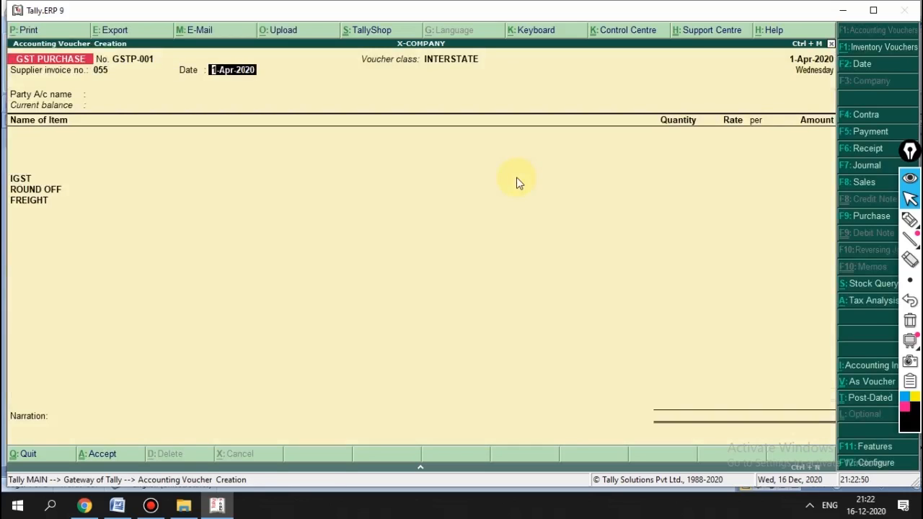
key(Return)
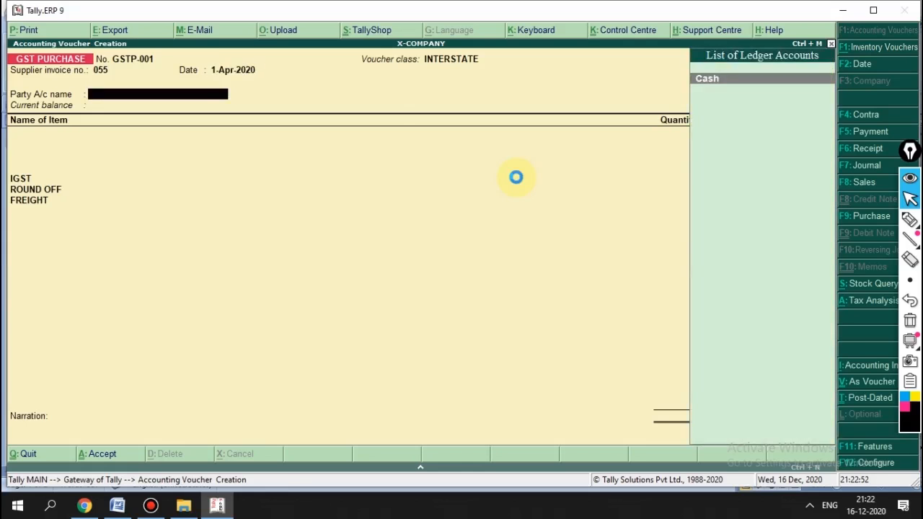
Step: Create supplier ledger Y COMPANY under Sundry Creditors, keeping bill-by-bill balances on
key(alt+c)
text(Y COMPANY)
key(Return)
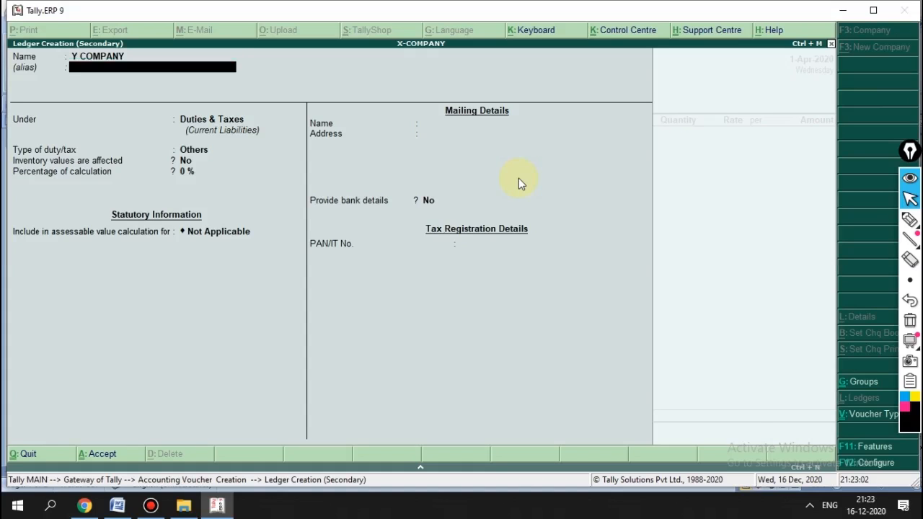
key(Return)
text(SUNDR)
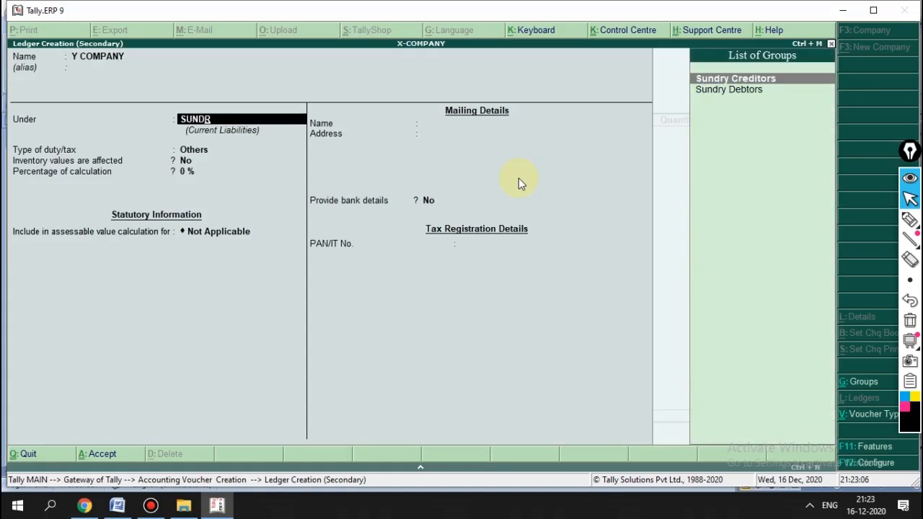
key(Return)
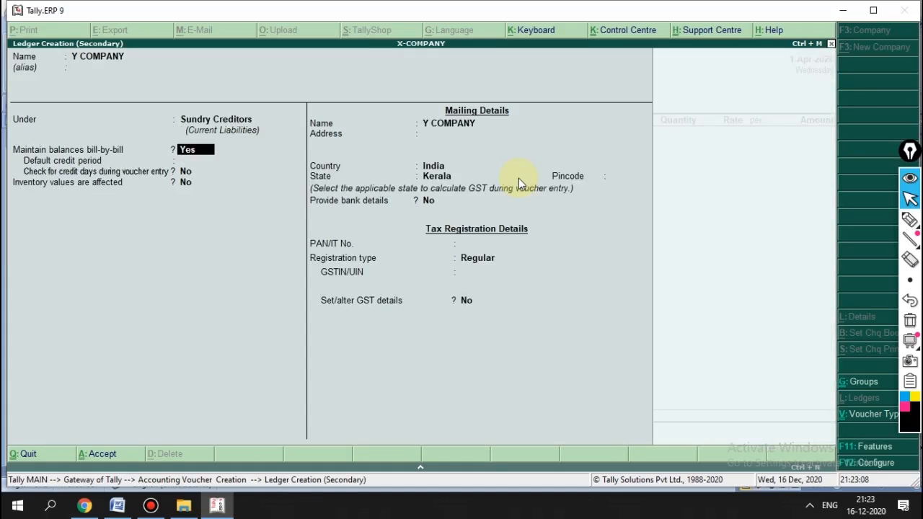
key(Return)
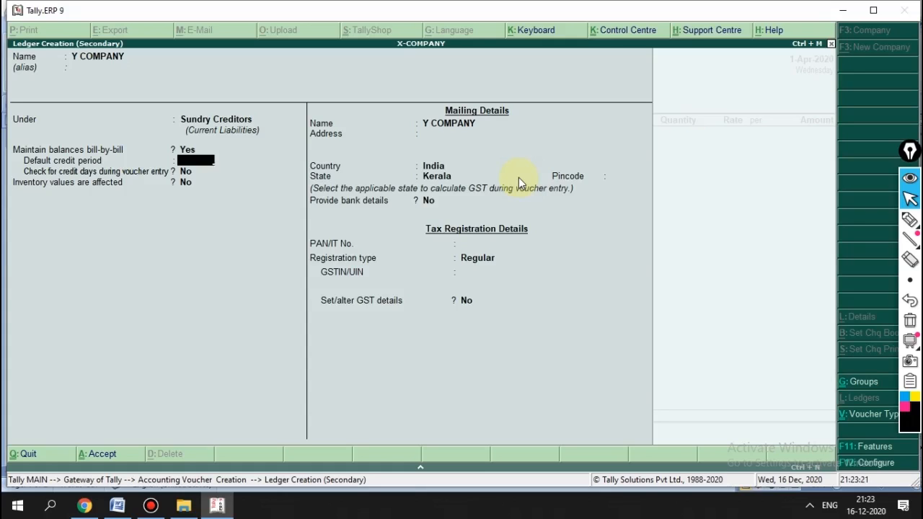
Step: Give Y COMPANY a 25-day credit period and the address GUJARAT
text(25)
key(Return)
key(Return)
key(Return)
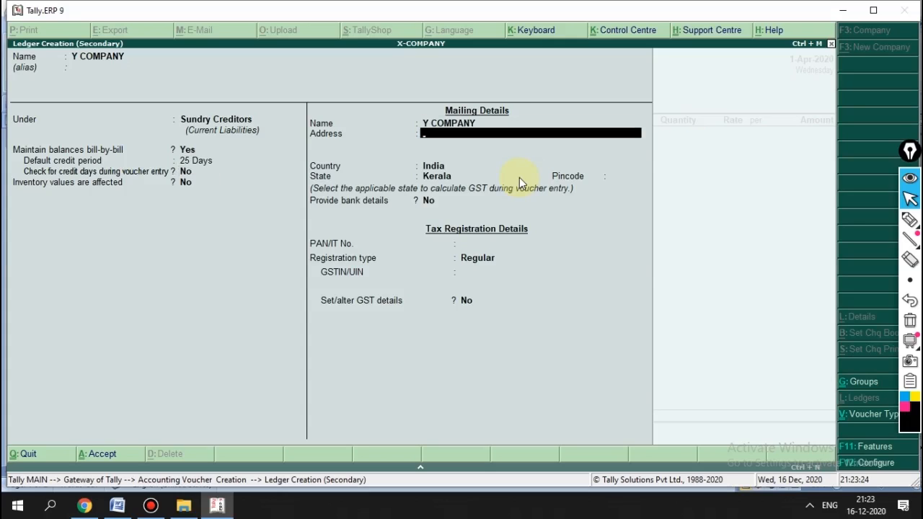
text(2555)
key(Return)
key(Up)
text(GUJARAT)
key(Return)
key(Return)
key(Return)
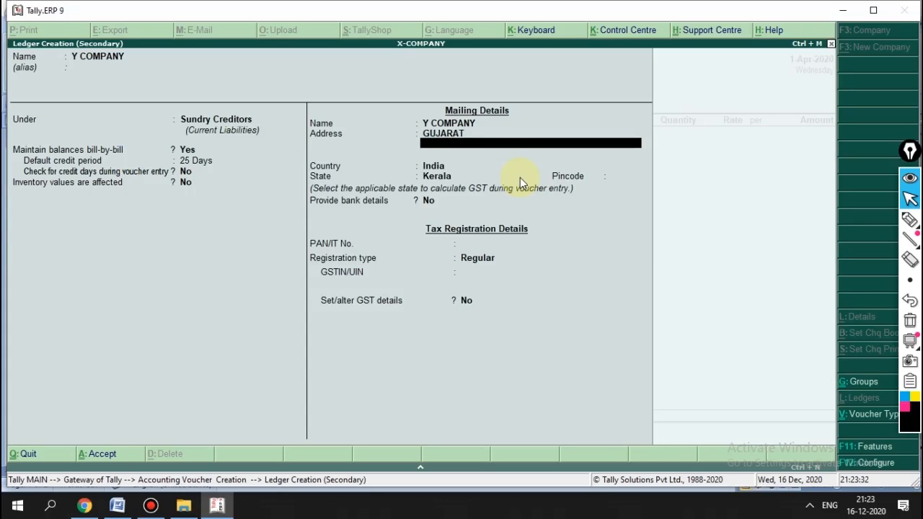
Step: Set the state to Tamil Nadu, enter the party's GSTIN, and save the ledger
key(Down)
key(Down)
key(Down)
key(Down)
key(Down)
key(Down)
key(Down)
key(Down)
key(Down)
key(Down)
key(Down)
key(Down)
key(Down)
key(Down)
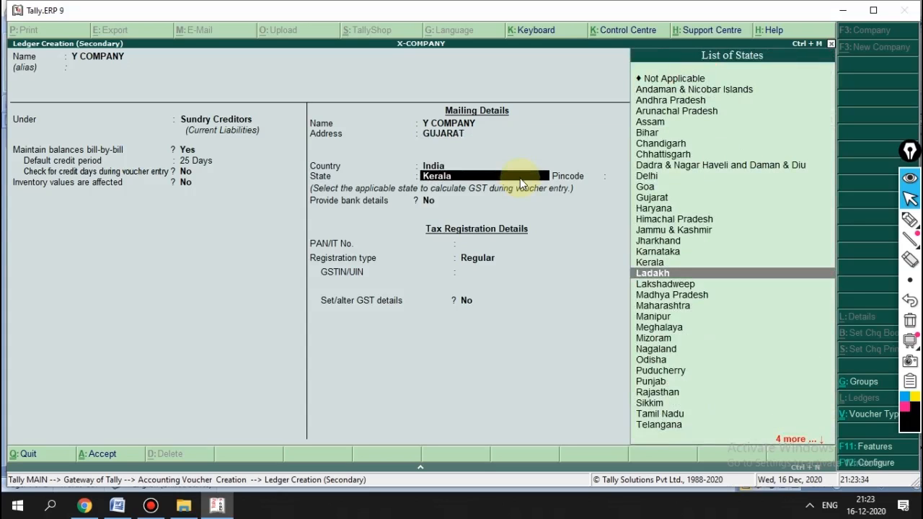
key(Return)
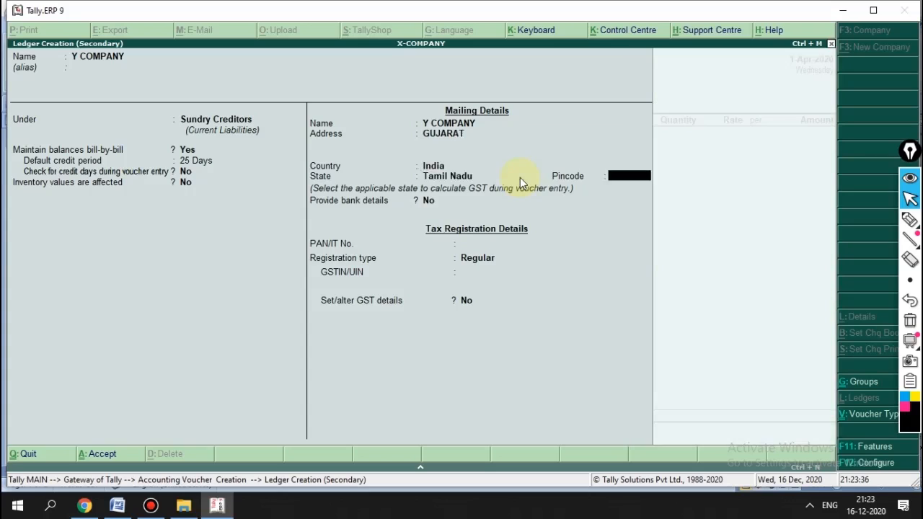
key(Return)
key(Return)
key(Return)
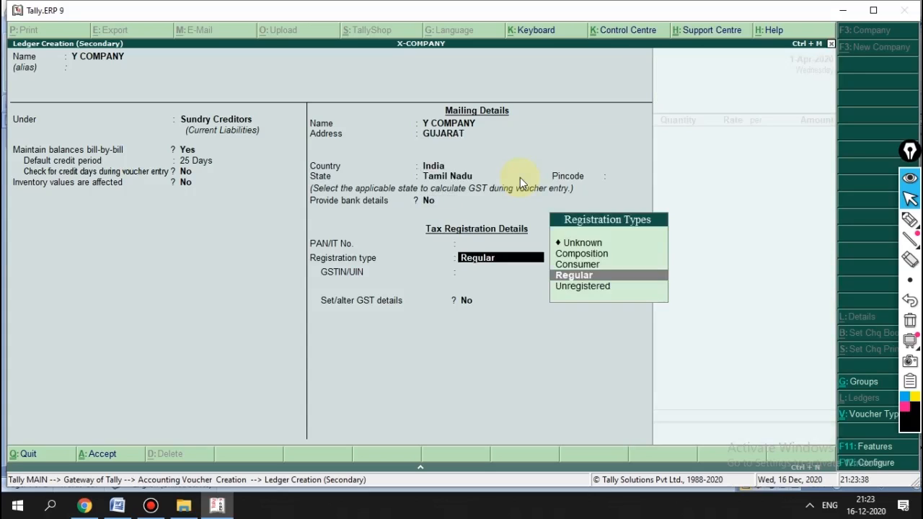
key(Return)
text(33)
text(345)
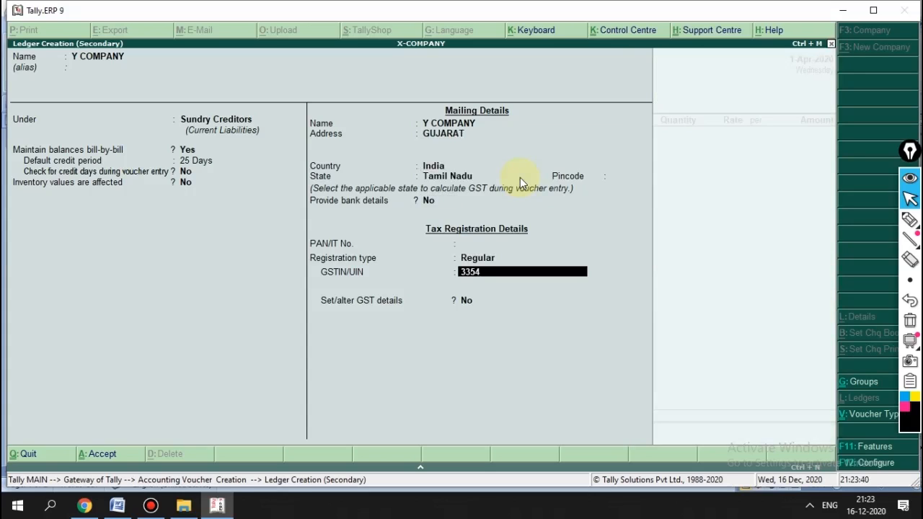
key(BackSpace)
key(BackSpace)
key(BackSpace)
text(BXPM42121Z2)
key(Return)
key(Return)
key(Return)
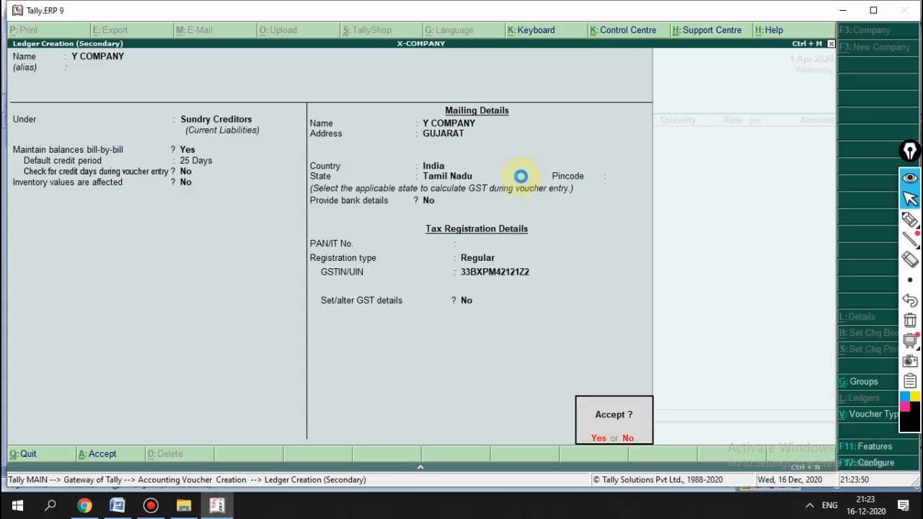
key(Return)
key(Return)
key(Return)
key(Return)
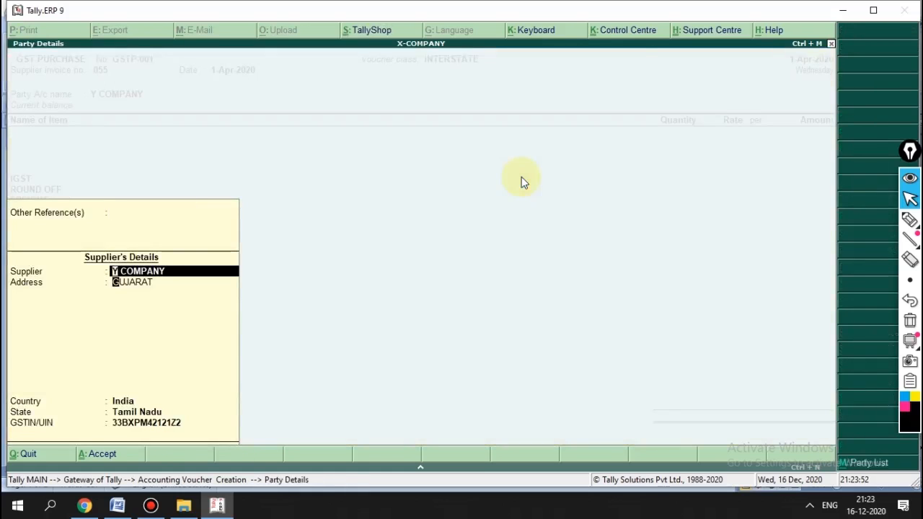
key(Return)
key(Return)
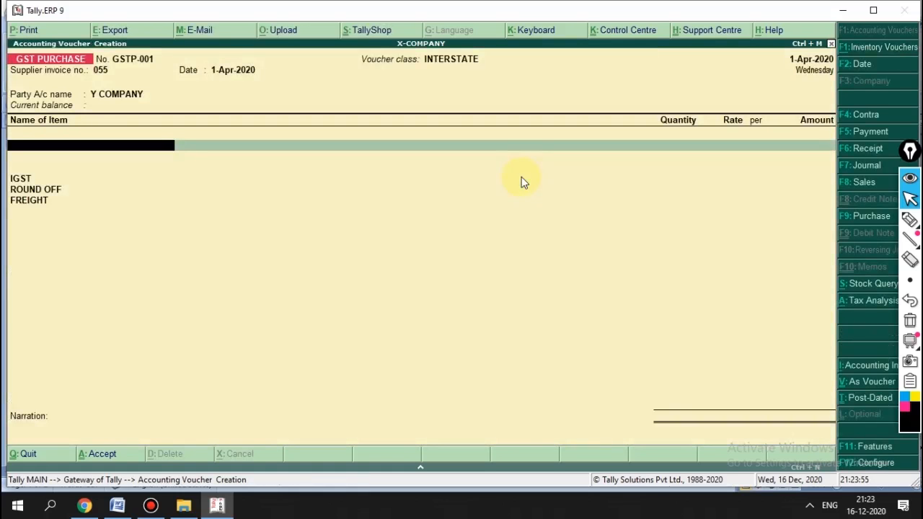
Step: Enter 50 BOX of X ITEM, correcting the rate from 540 to 541.25
text(X)
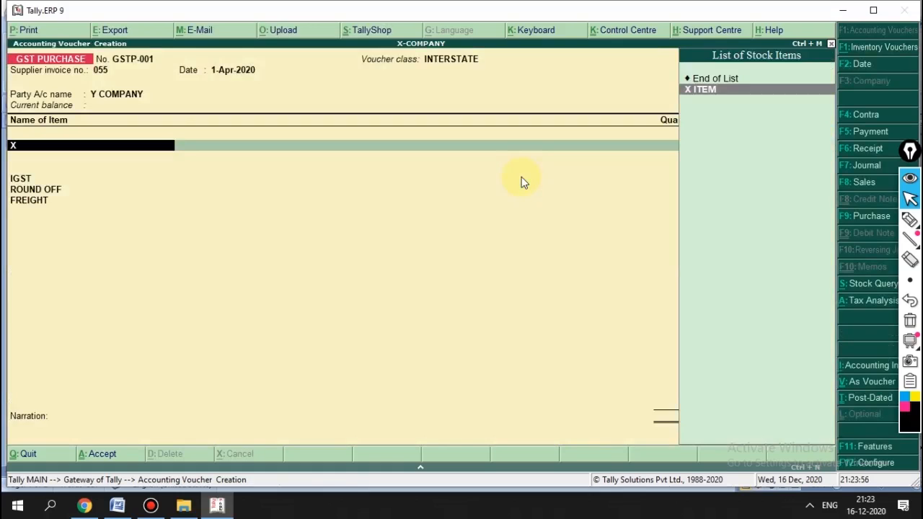
key(Return)
text(50)
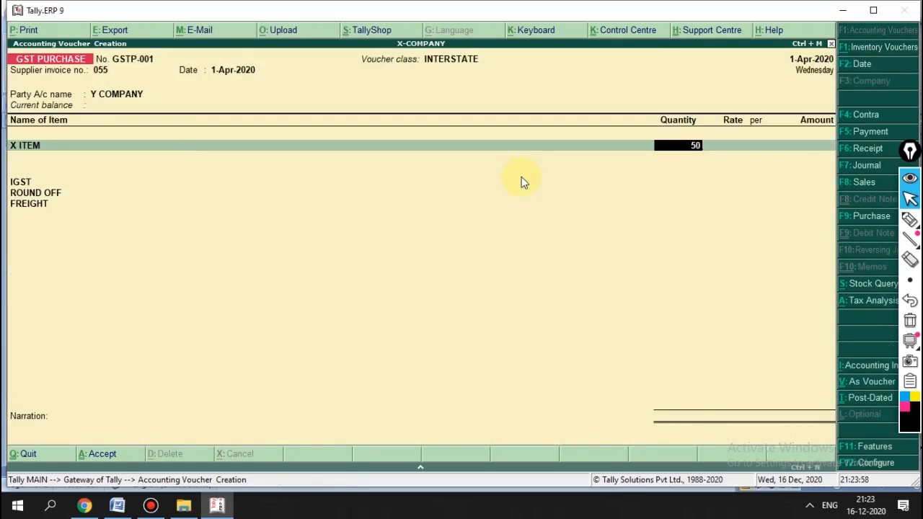
key(Return)
text(540)
key(Return)
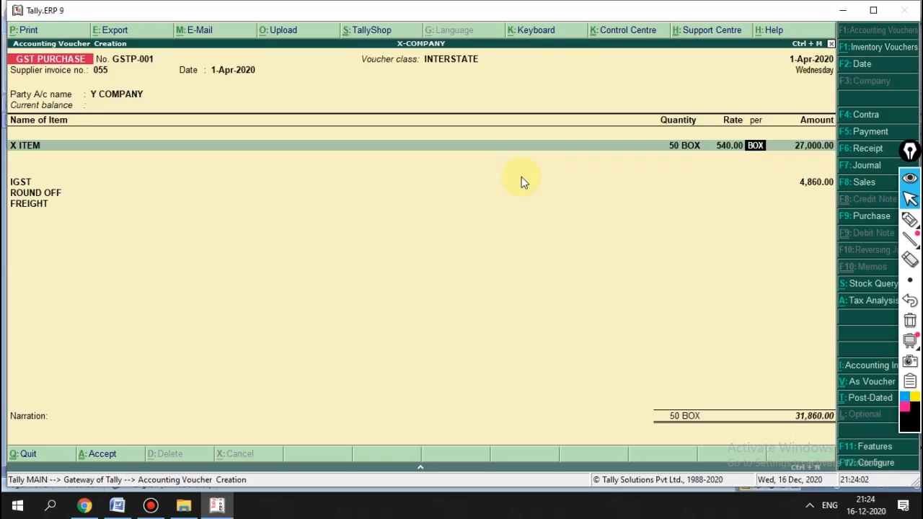
key(Return)
key(Return)
key(Return)
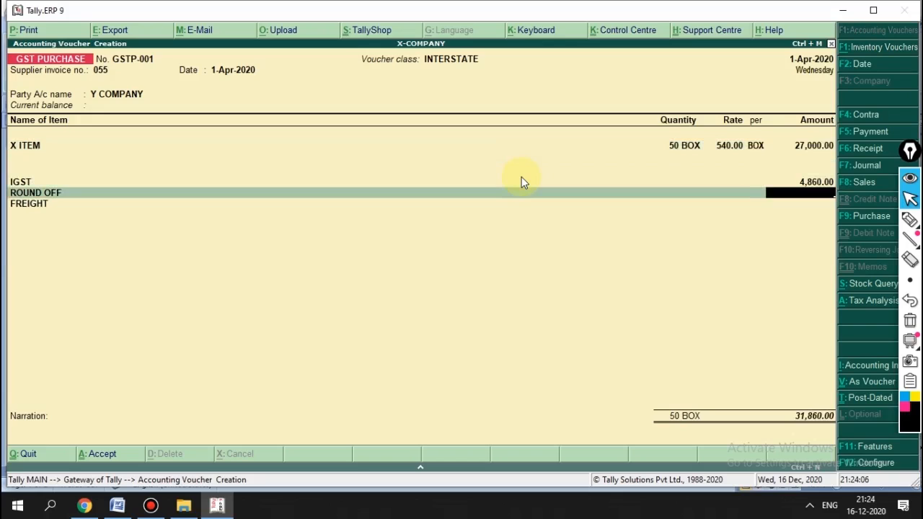
key(BackSpace)
key(BackSpace)
key(BackSpace)
key(BackSpace)
text(541.2)
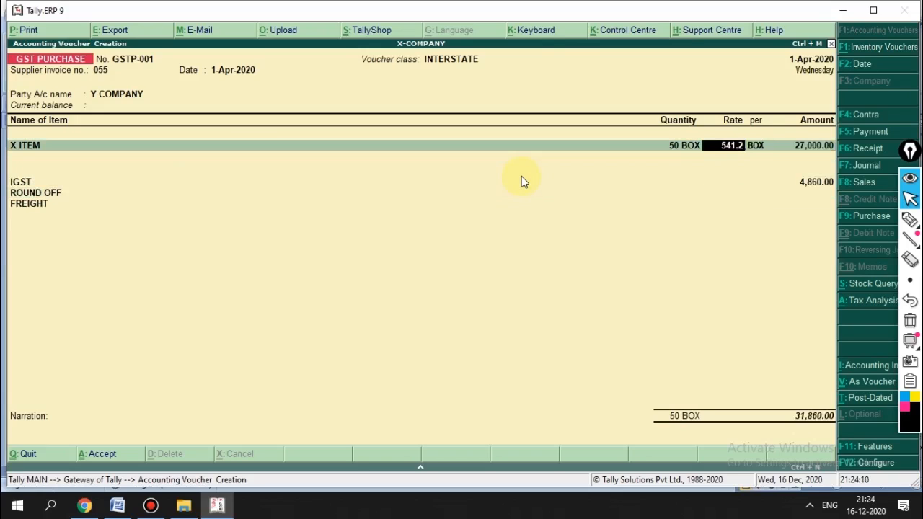
text(5)
key(Return)
key(Return)
key(Return)
key(Return)
key(Return)
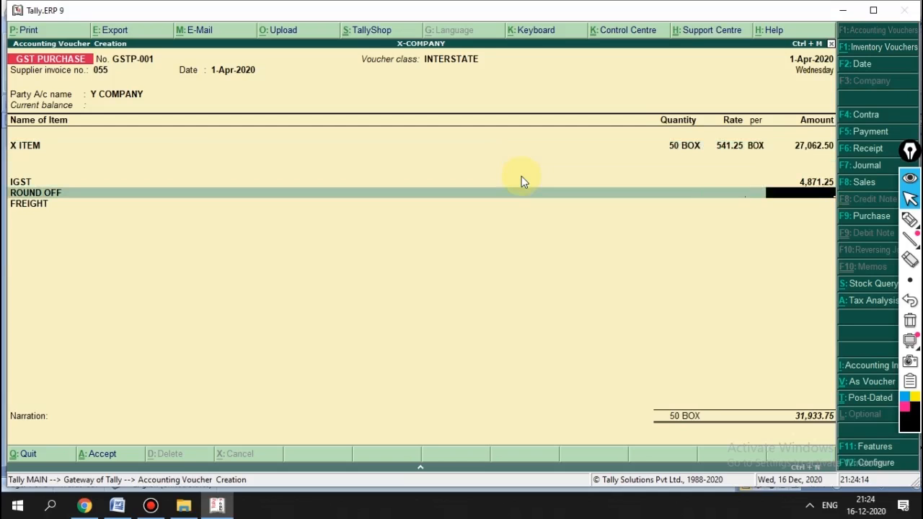
Step: Add a 0.25 round-off so the purchase totals 31,934.00, past the narration
text(.25)
key(Return)
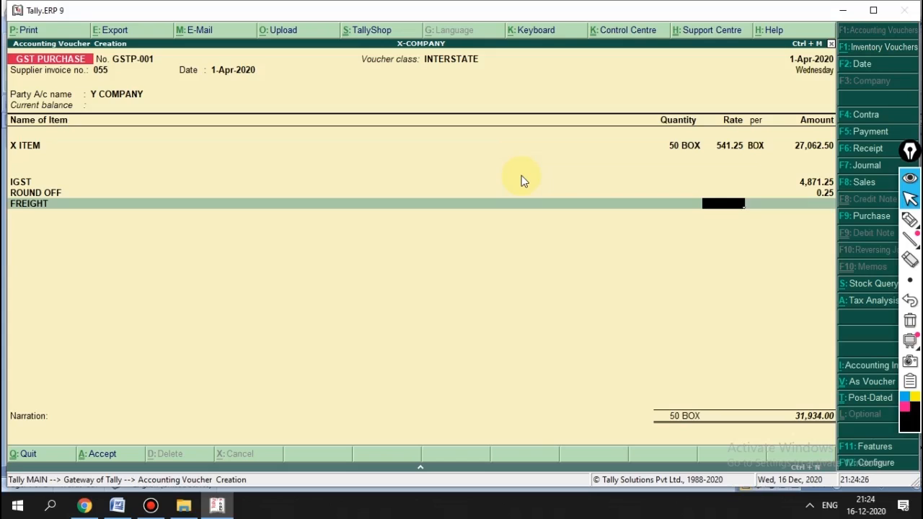
key(Return)
key(Return)
key(Return)
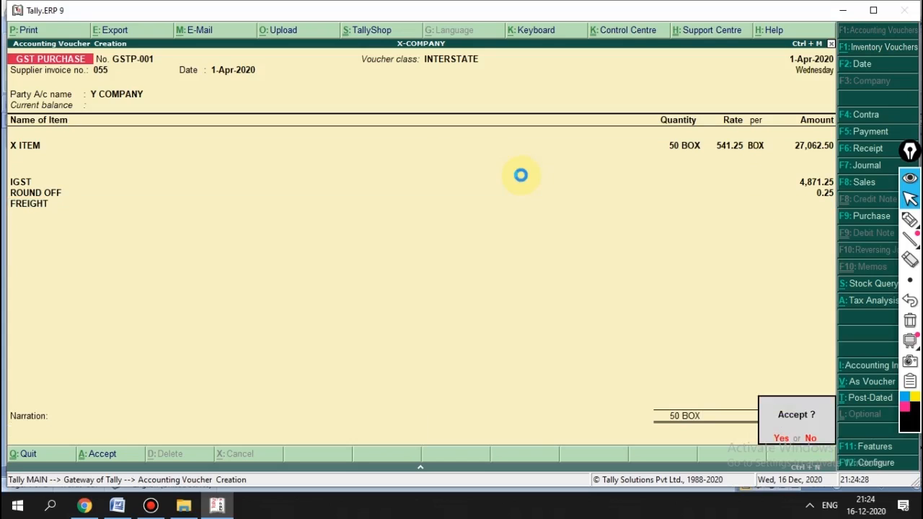
key(Return)
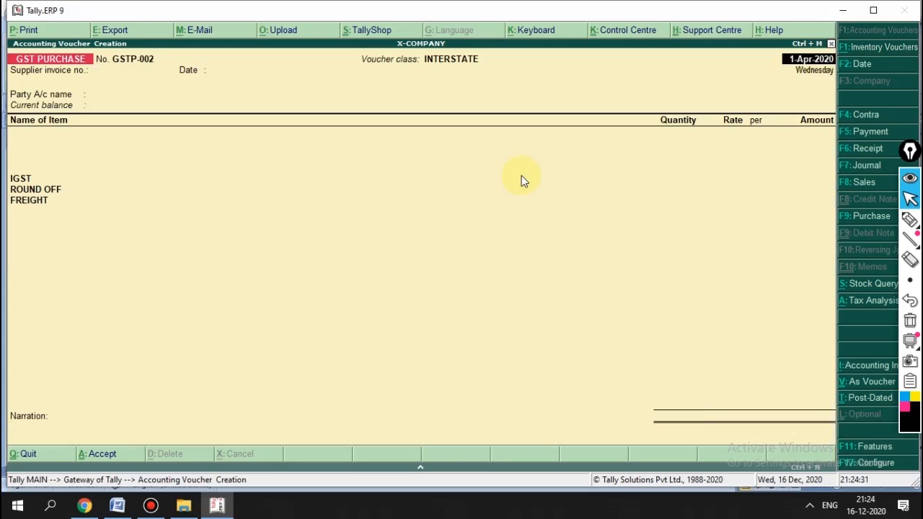
Step: Reopen GSTP-001 and review the Y COMPANY ledger without changing it
key(Page_Up)
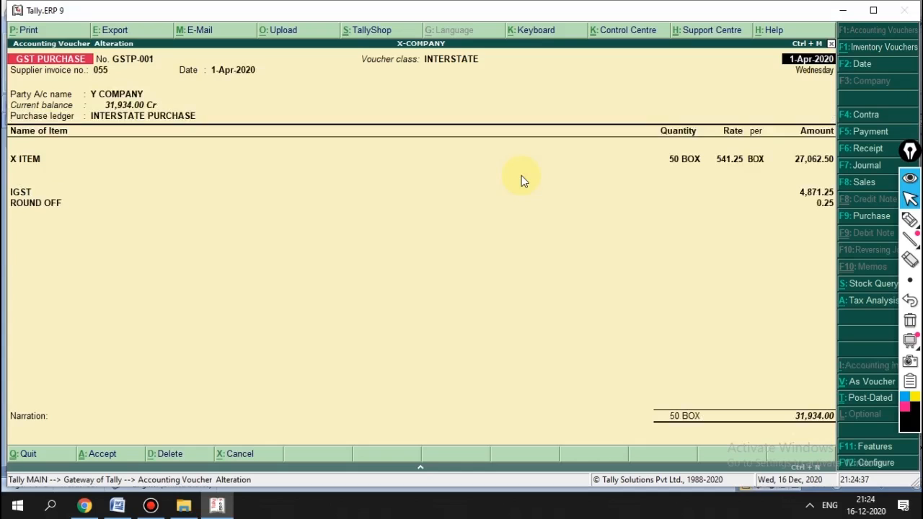
key(Return)
key(Return)
key(Return)
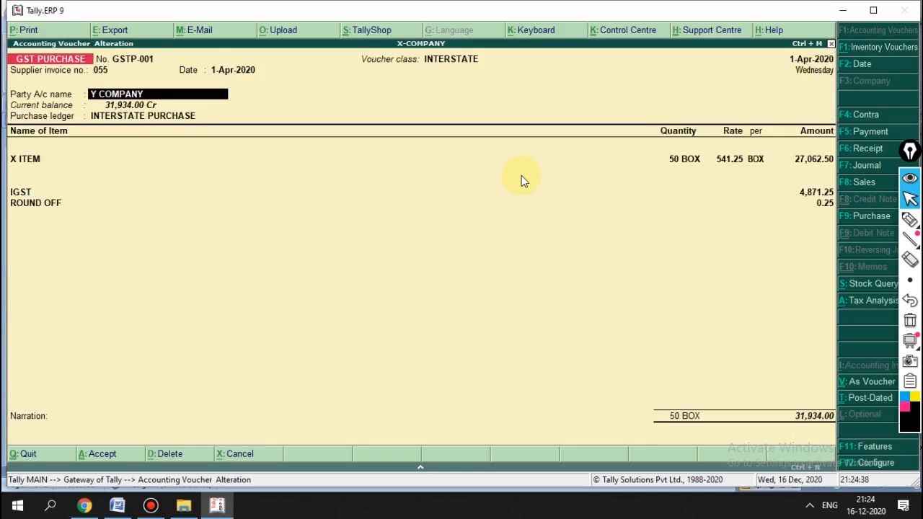
key(ctrl+Return)
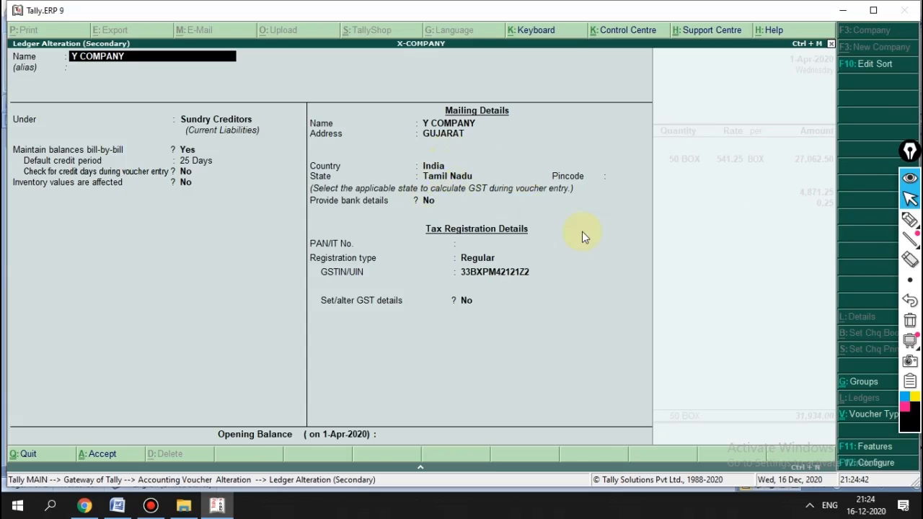
key(Escape)
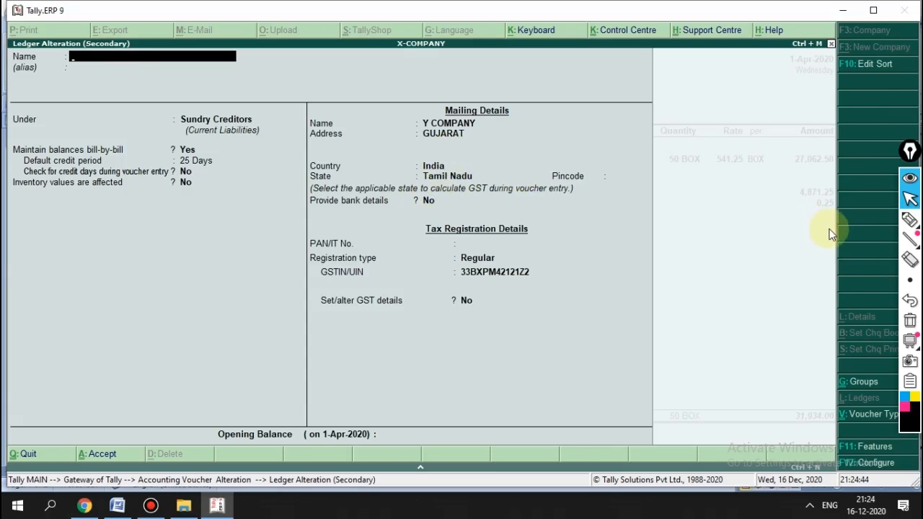
key(Escape)
key(y)
key(Return)
key(Return)
key(Return)
key(Return)
key(Return)
key(Return)
key(Return)
key(Return)
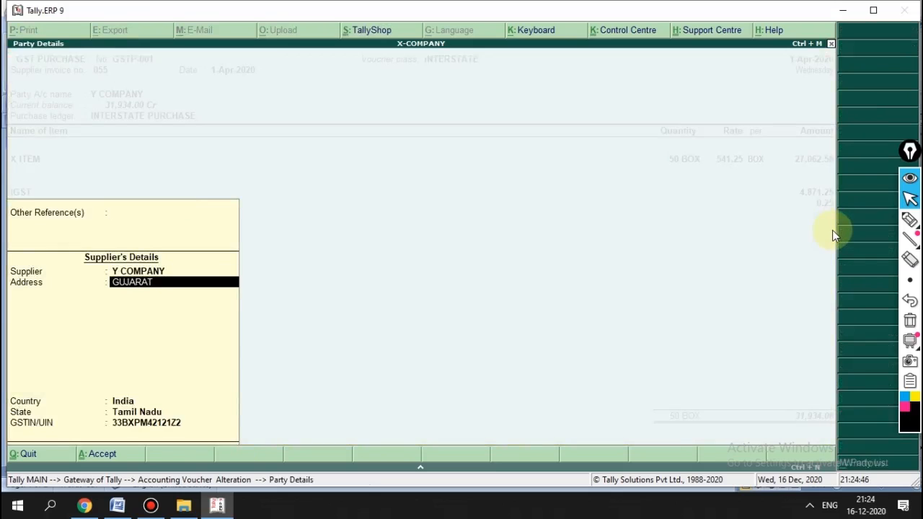
Step: Check X ITEM's GST details, showing 18% integrated tax, then return to the voucher
key(Return)
key(BackSpace)
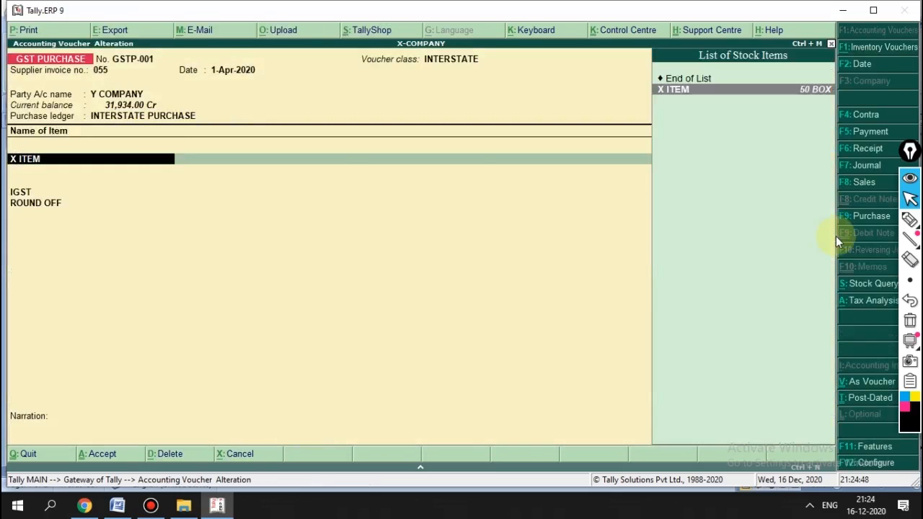
key(ctrl+Return)
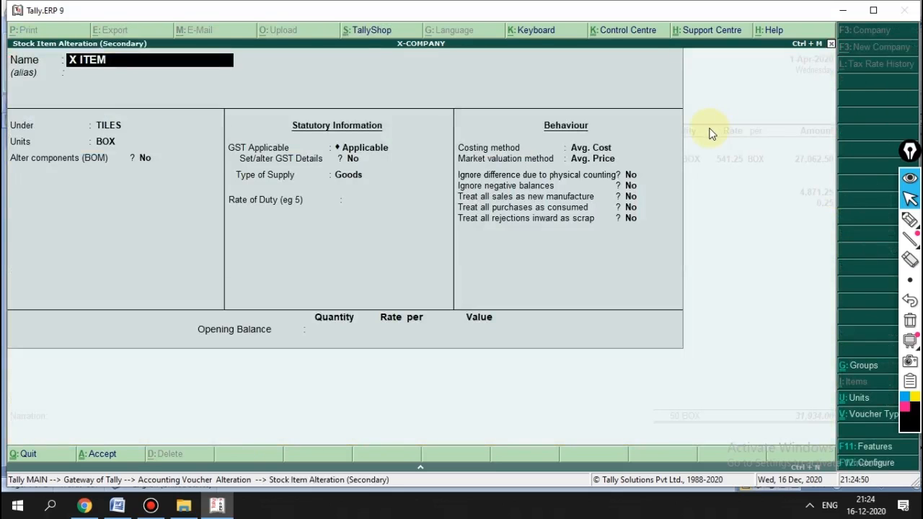
key(Return)
key(Return)
key(Return)
key(Return)
key(Return)
key(Return)
text(y)
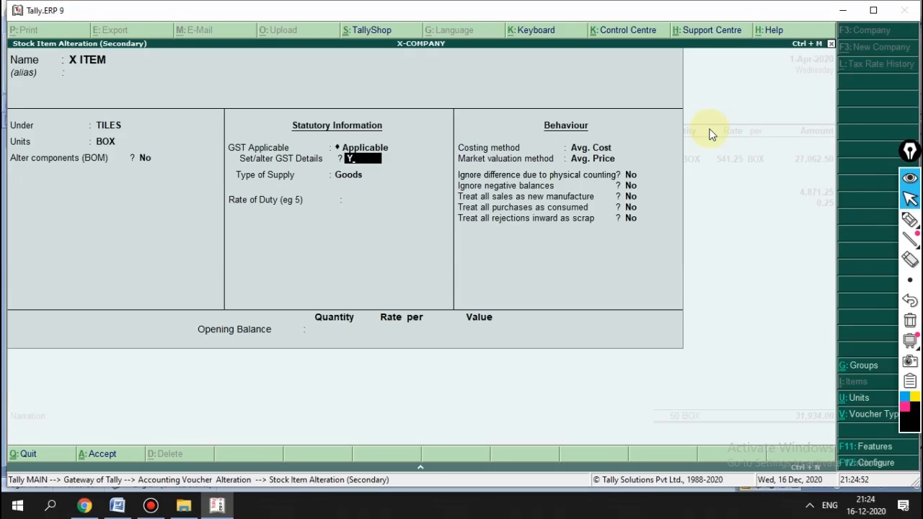
key(Return)
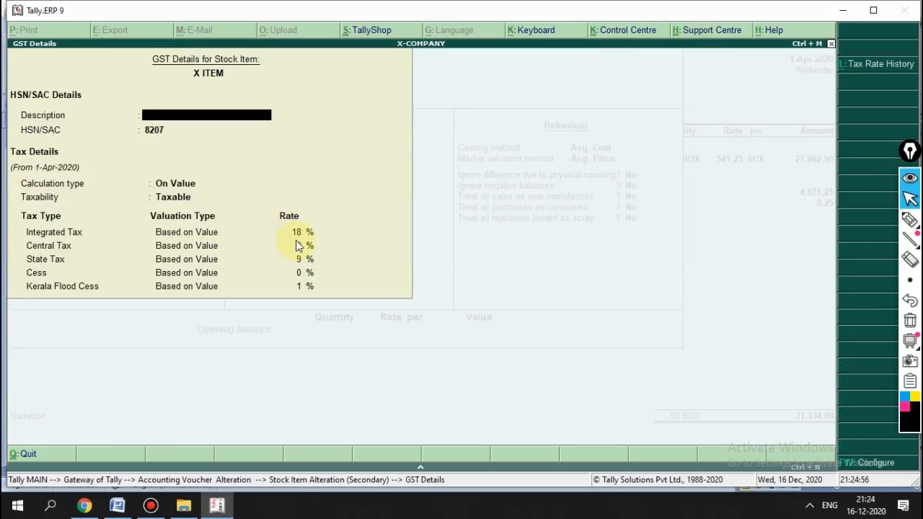
key(Escape)
key(y)
key(Escape)
key(y)
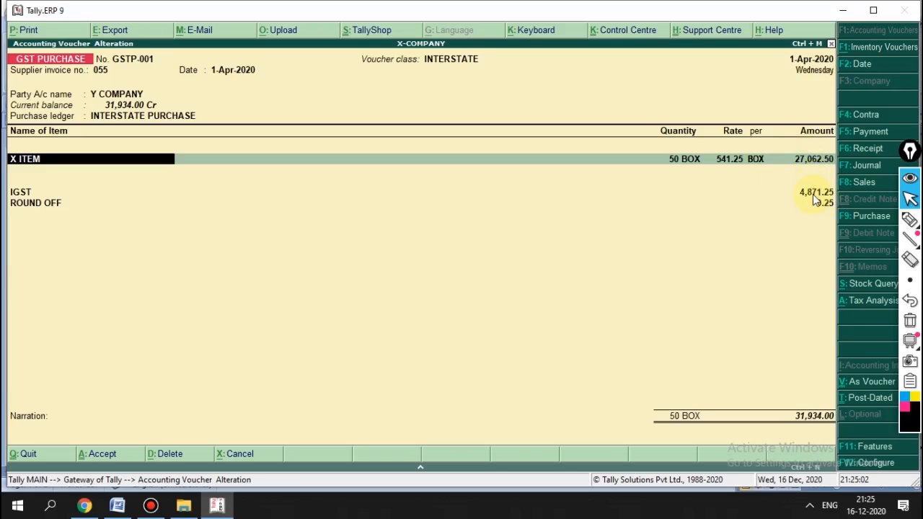
Step: Use the calculator to compute 27062.50*18% for the X ITEM line, then quit GSTP-001's alteration
key(Return)
key(Return)
key(Return)
key(Return)
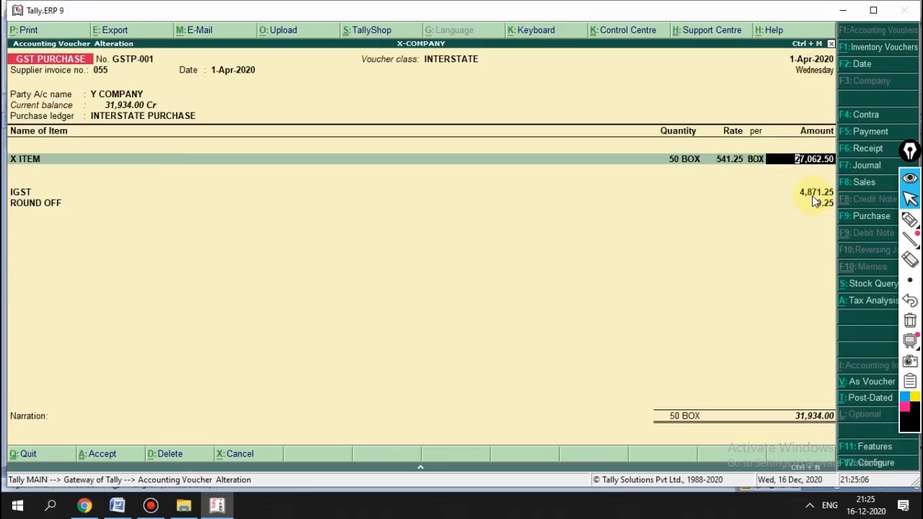
key(ctrl+n)
text(18)
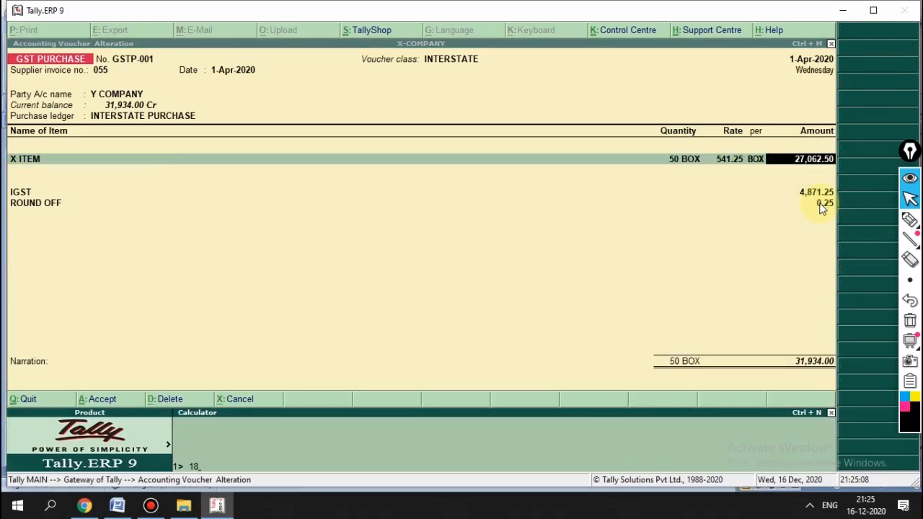
key(BackSpace)
key(BackSpace)
text(2)
text(7062)
text(.5)
text(0)
text(*1)
text(8%)
key(Return)
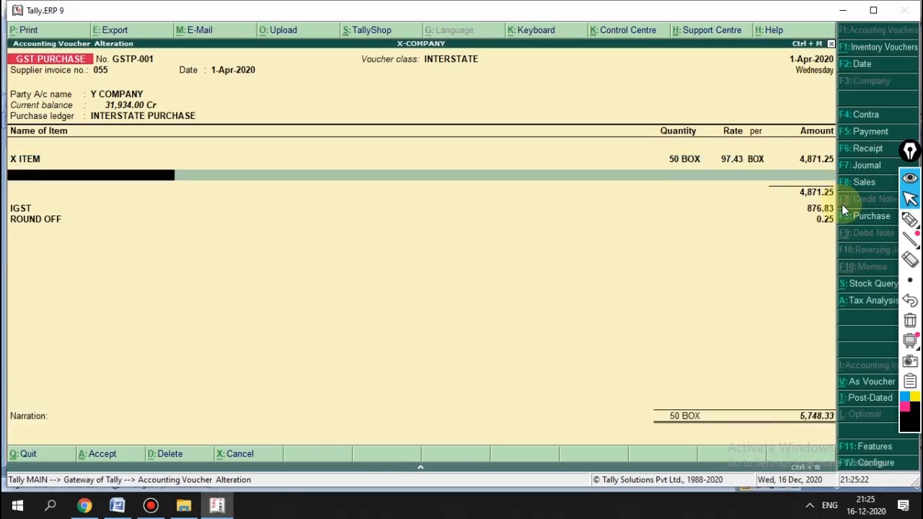
key(Escape)
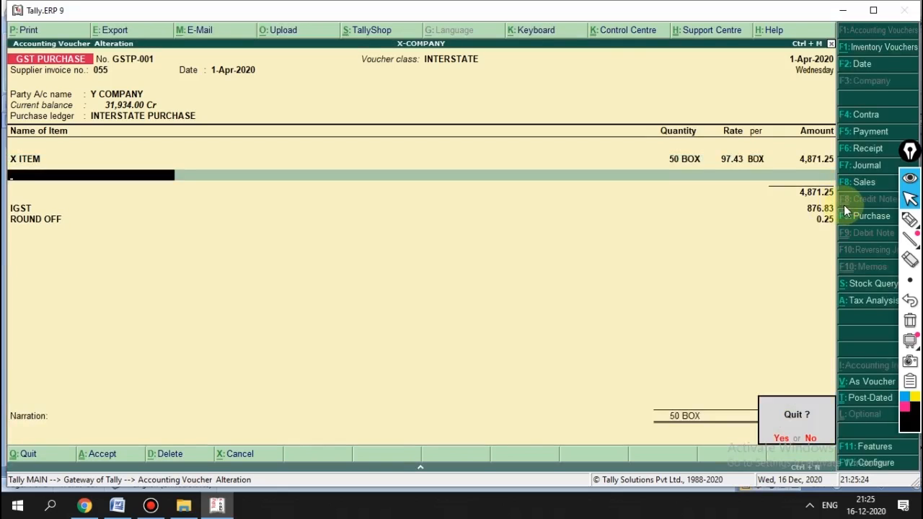
Step: Return to GSTP-001 and step through its item, IGST and ROUND OFF lines
key(y)
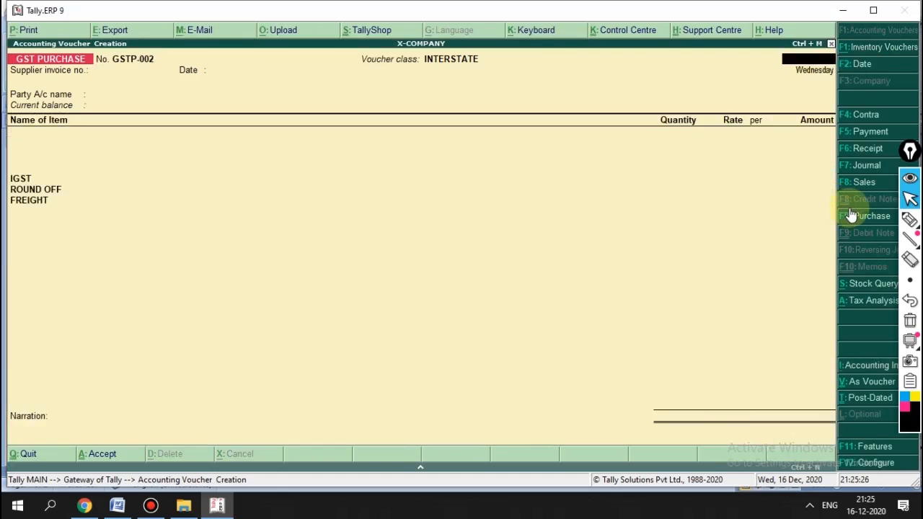
key(Escape)
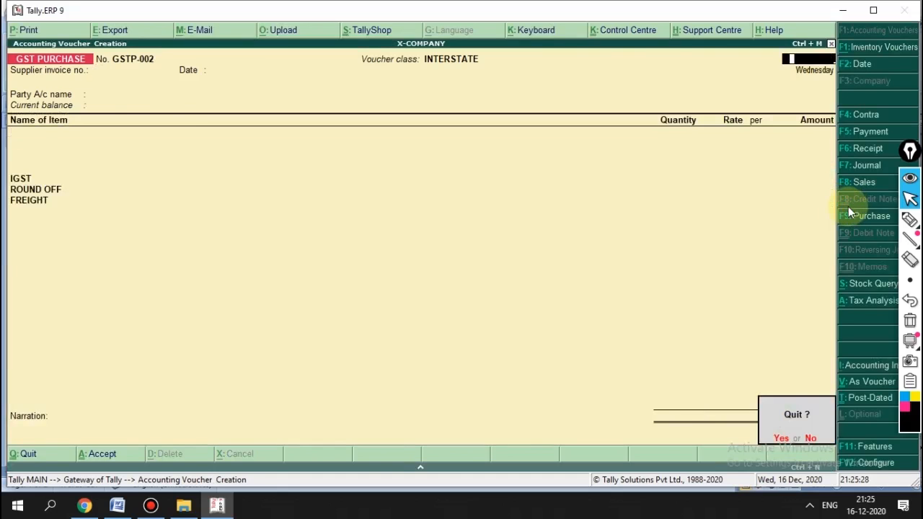
key(y)
key(Return)
key(Return)
key(Return)
key(Return)
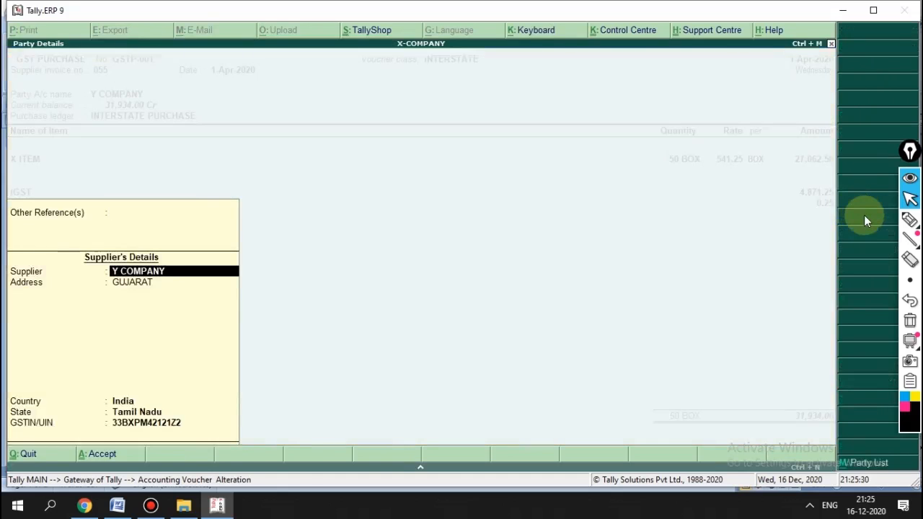
key(Return)
key(Return)
key(Return)
key(Return)
key(Return)
key(Return)
key(Return)
key(Return)
key(Return)
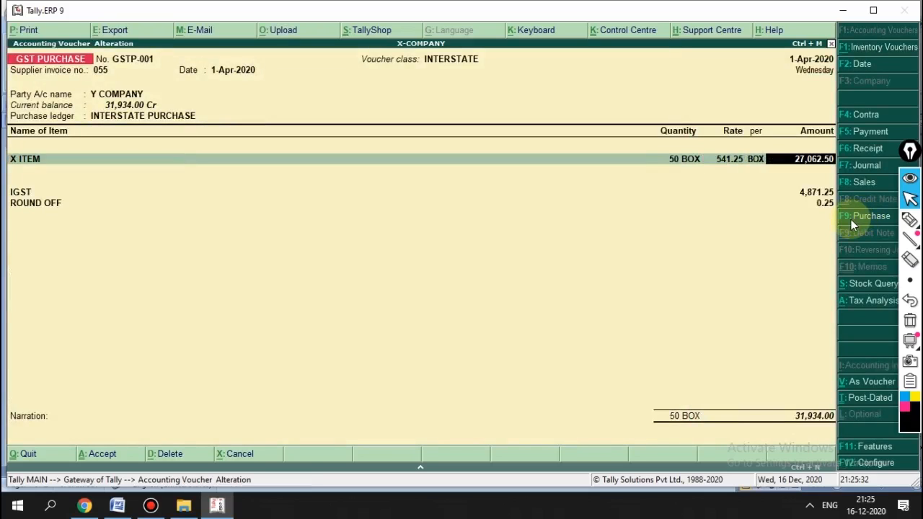
key(Return)
key(Return)
key(Return)
key(Return)
key(BackSpace)
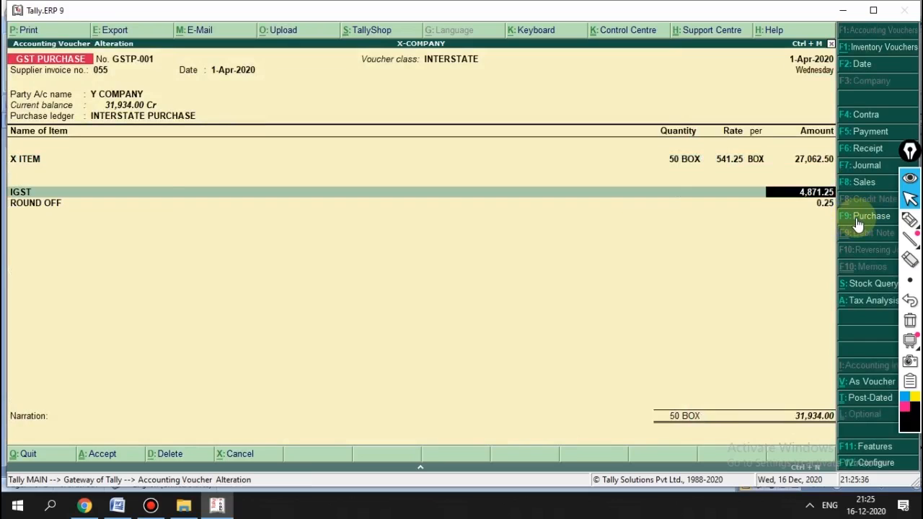
key(Return)
key(Return)
key(Return)
key(Return)
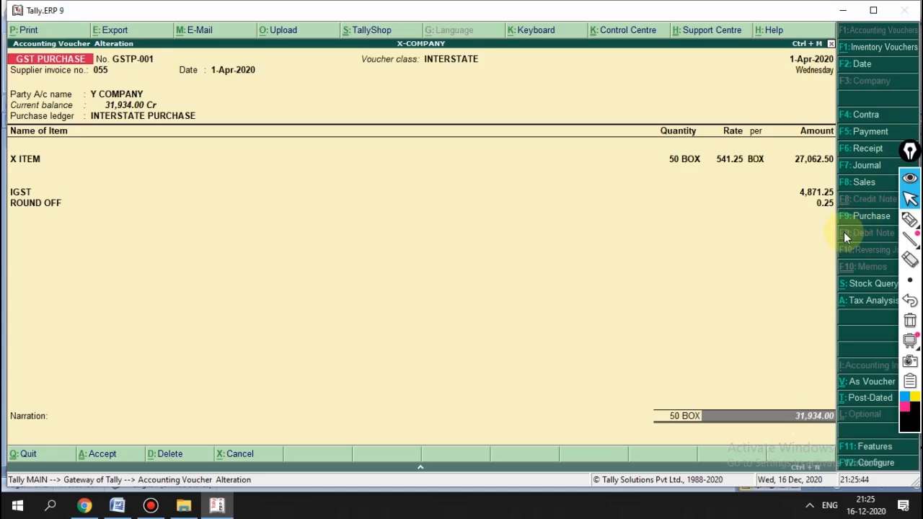
key(BackSpace)
key(BackSpace)
key(BackSpace)
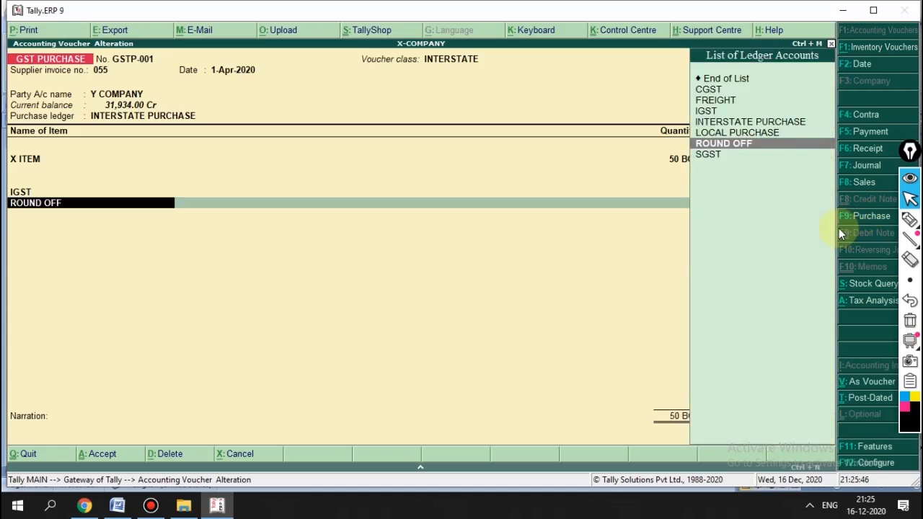
key(Return)
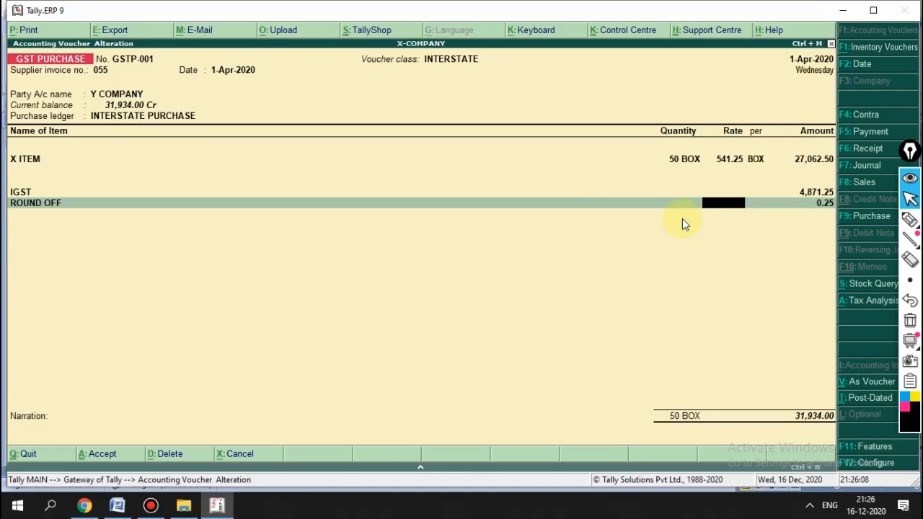
Step: Quit the alteration and the blank voucher to reach the Gateway of Tally
key(Escape)
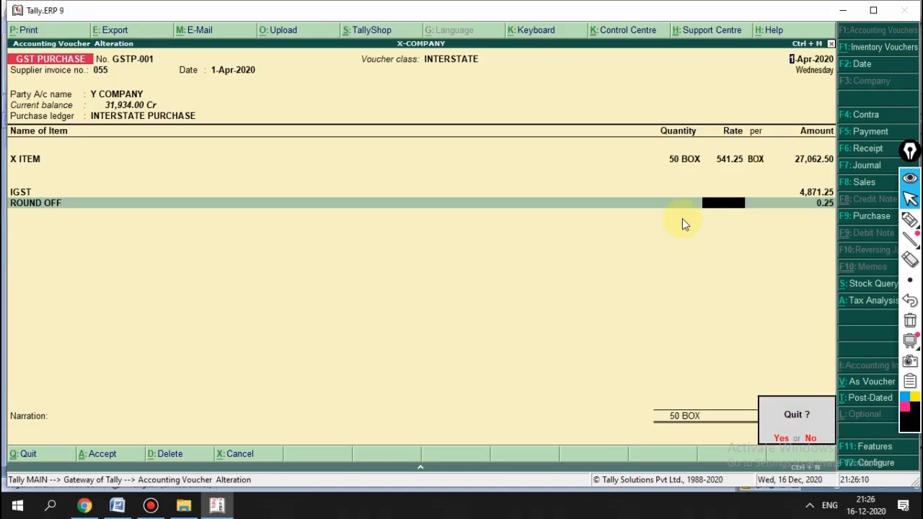
key(Return)
key(Escape)
key(Return)
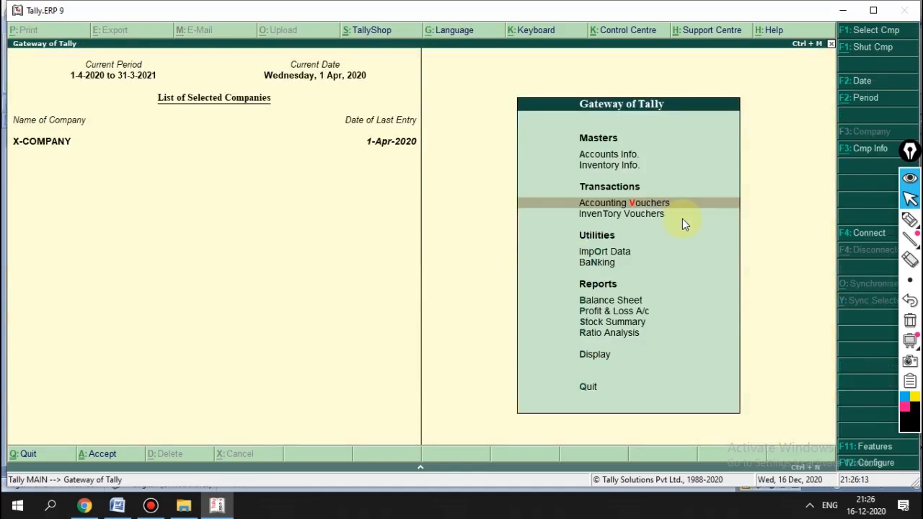
Step: Start a new Purchase voucher with the LOCAL voucher class
key(Return)
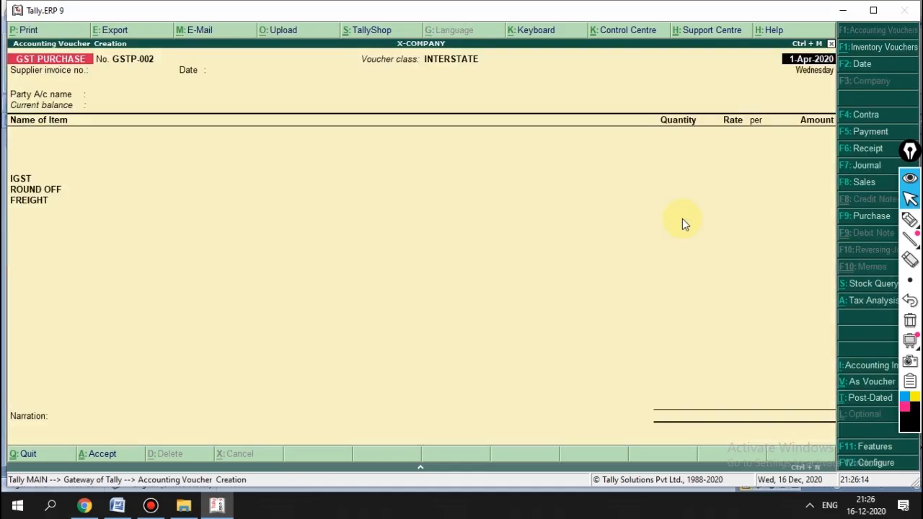
key(F9)
key(Down)
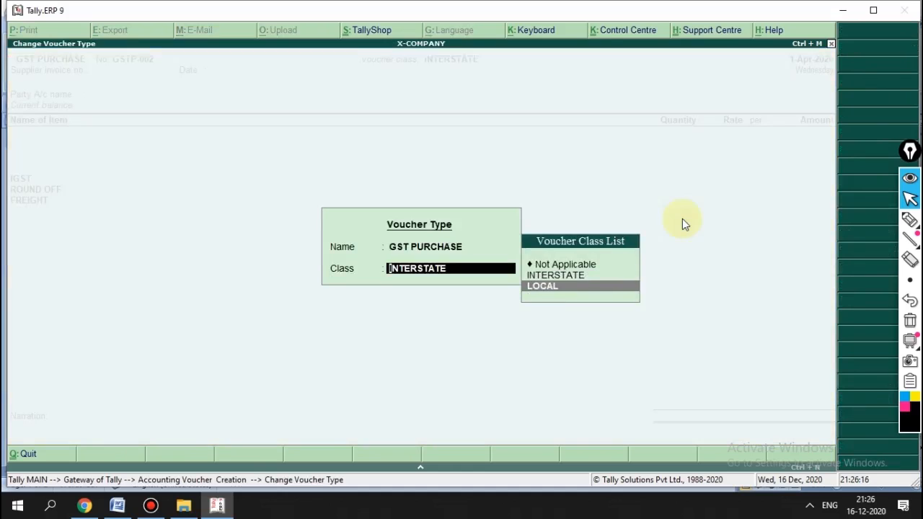
key(Return)
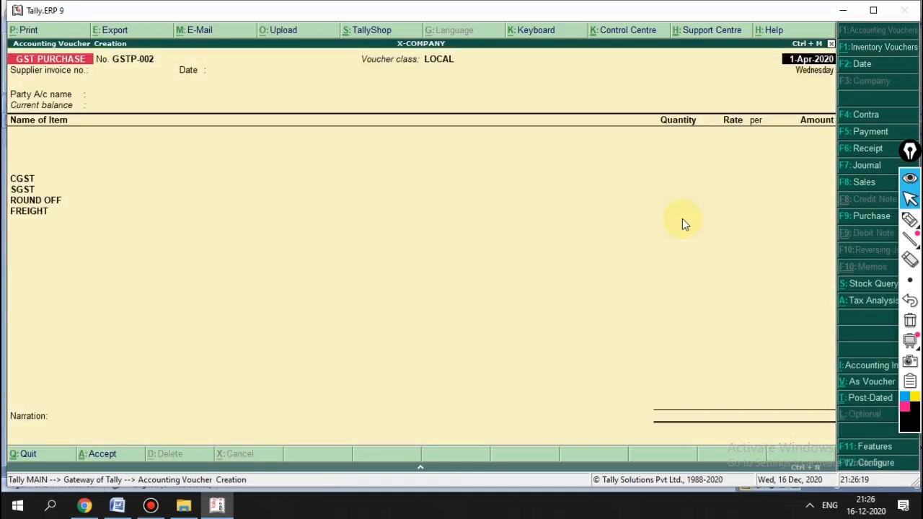
key(Return)
key(Return)
key(Return)
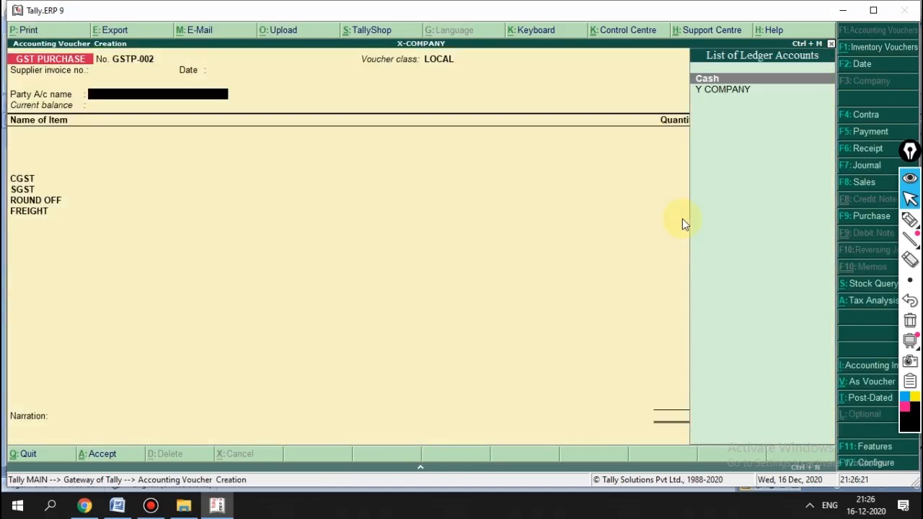
Step: Create supplier ledger Z Company in Kerala with its GSTIN and set it as party
key(alt+c)
text(Z Compa)
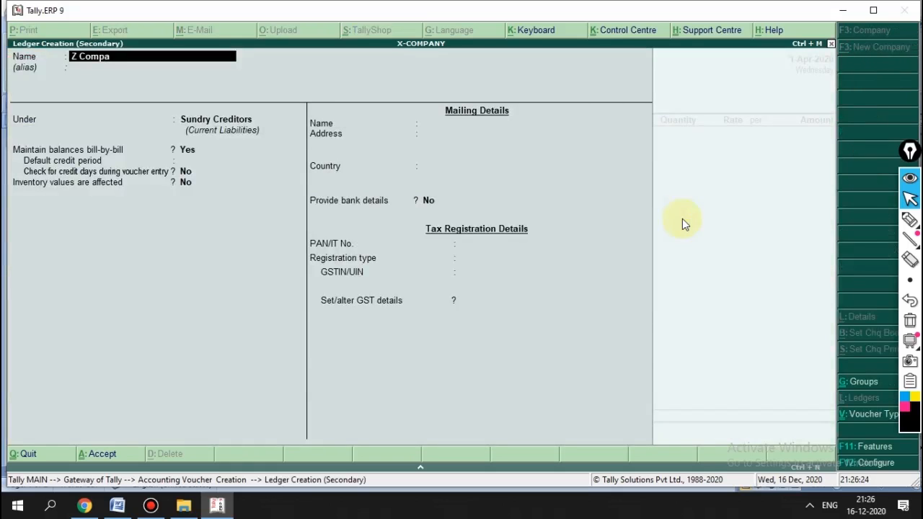
text(ny)
key(Return)
key(Return)
key(Return)
key(Return)
key(Return)
key(Return)
key(Return)
key(Return)
key(Return)
key(Return)
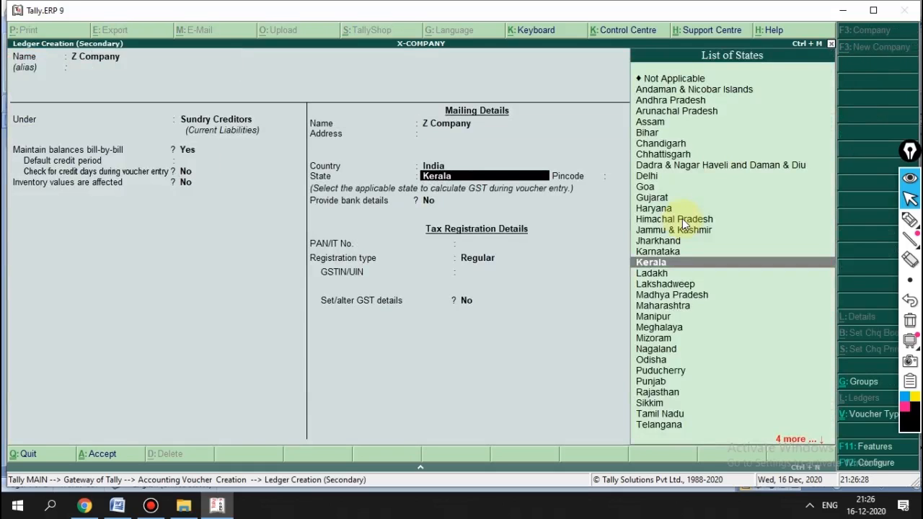
key(Return)
key(Return)
key(Return)
key(Return)
key(Return)
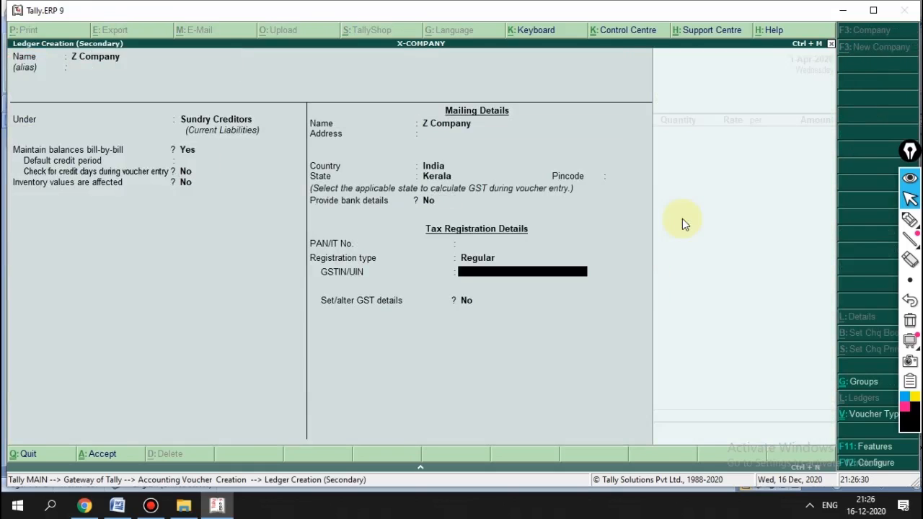
text(32GHOJJGGFHJJ1)
key(Return)
key(Return)
key(Return)
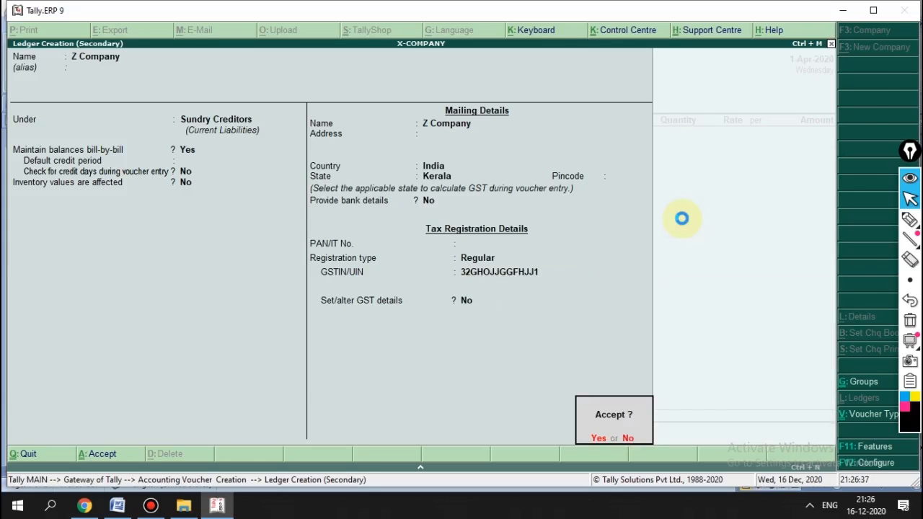
key(Return)
key(Return)
key(Return)
key(Return)
key(Return)
key(Return)
key(Return)
Step: Enter 50 boxes of X ITEM at a rate of 550
text(X)
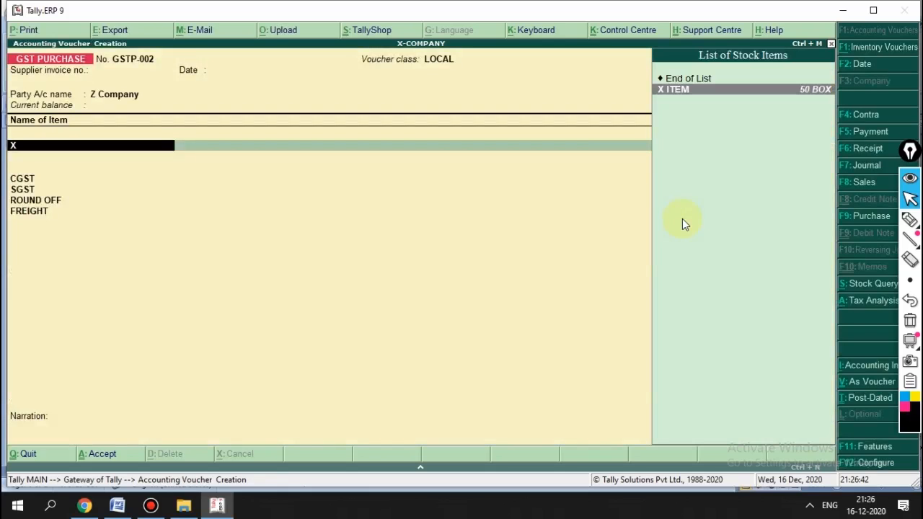
key(Return)
text(50)
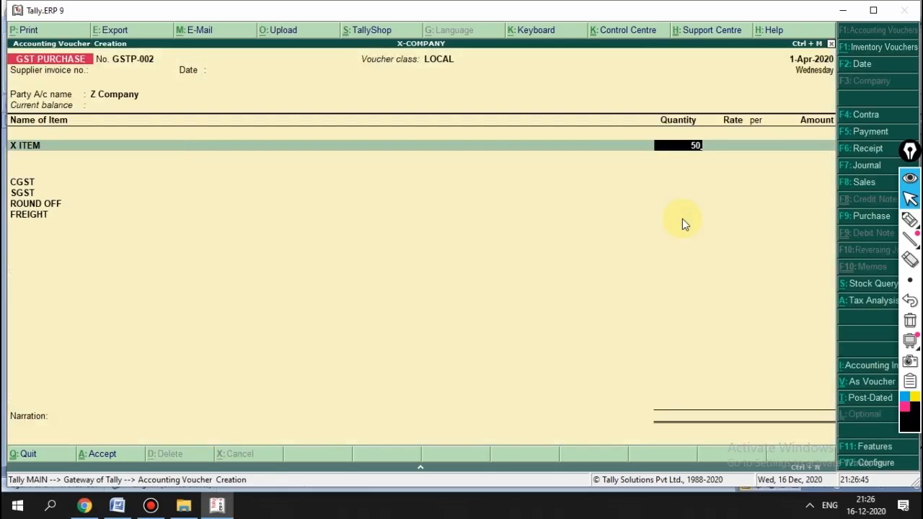
key(Return)
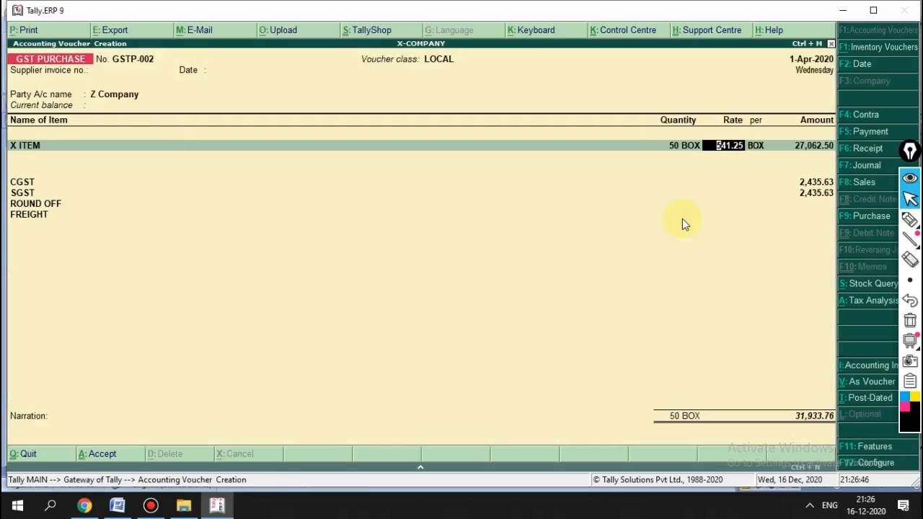
text(550)
key(Return)
key(Return)
key(Return)
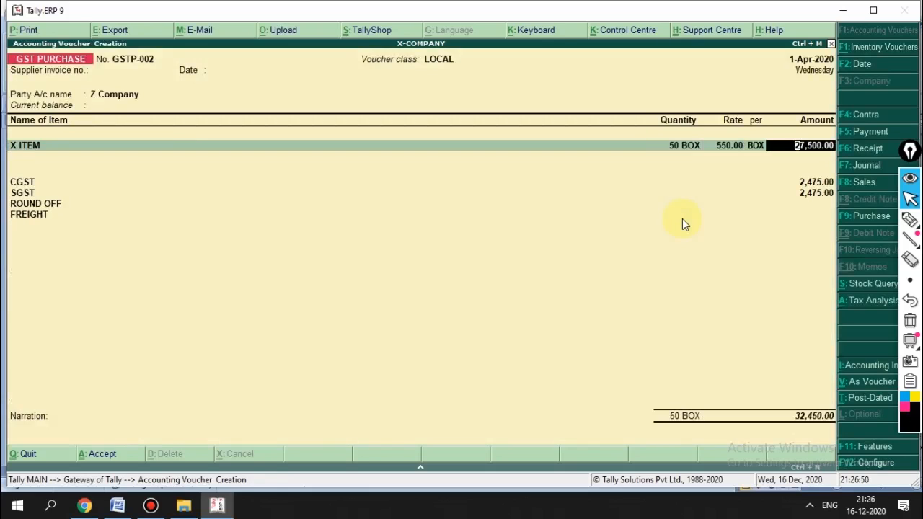
key(Return)
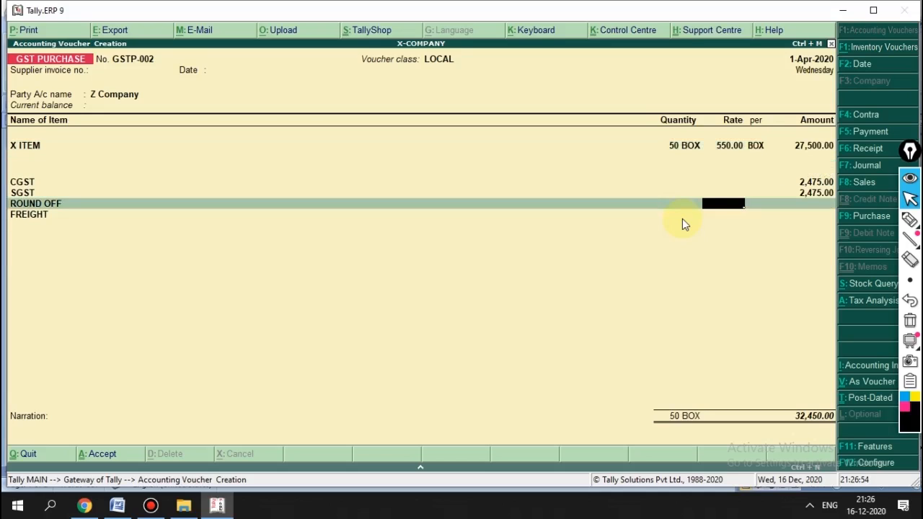
key(Up)
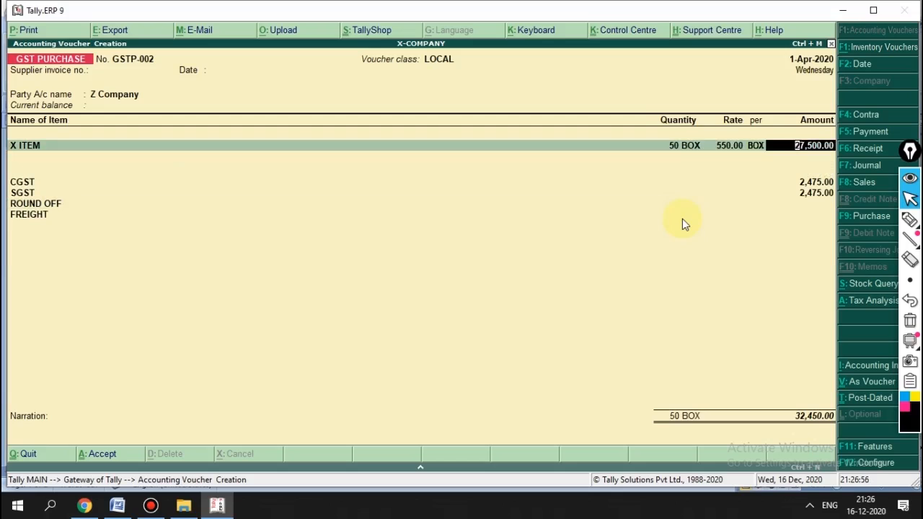
key(Return)
key(Up)
key(BackSpace)
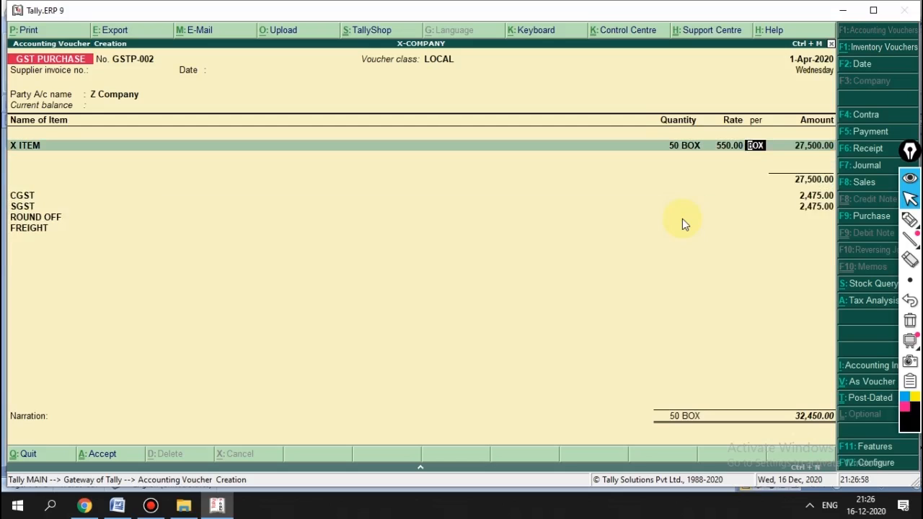
Step: Set the supplier invoice number to 520 and keep the date
key(BackSpace)
key(BackSpace)
key(BackSpace)
key(BackSpace)
key(BackSpace)
key(BackSpace)
text(520)
key(Return)
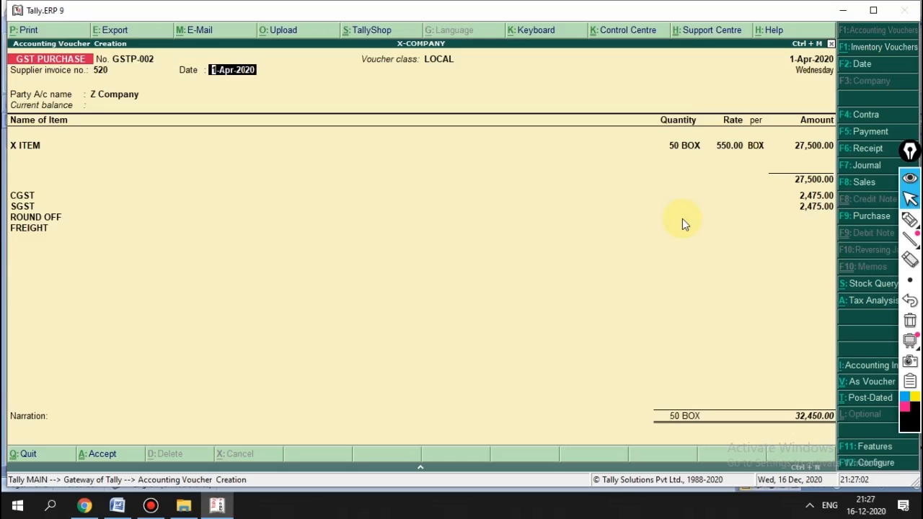
key(Return)
key(Return)
key(Return)
key(Return)
key(Return)
key(Return)
key(Return)
key(Return)
key(Return)
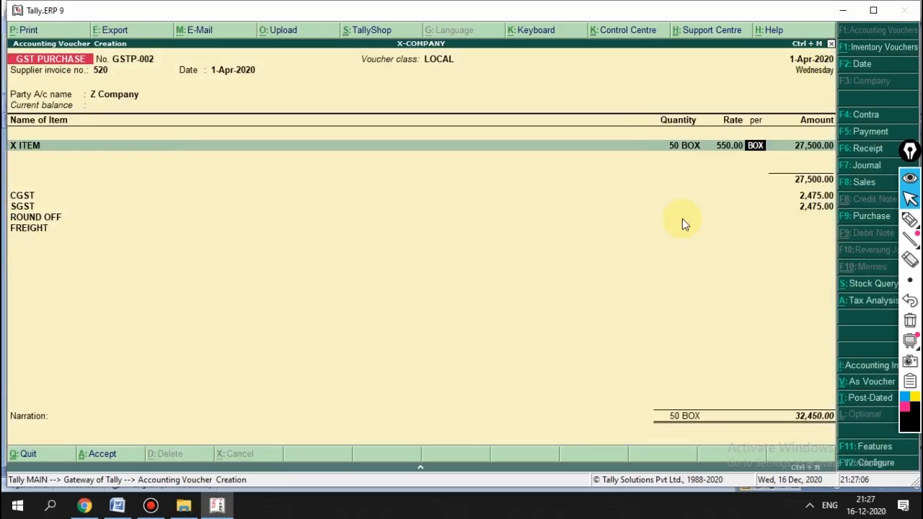
Step: Save GSTP-002 with CGST and SGST 2,475.00 each, totalling 32,450.00
key(Return)
key(Return)
key(Return)
key(Return)
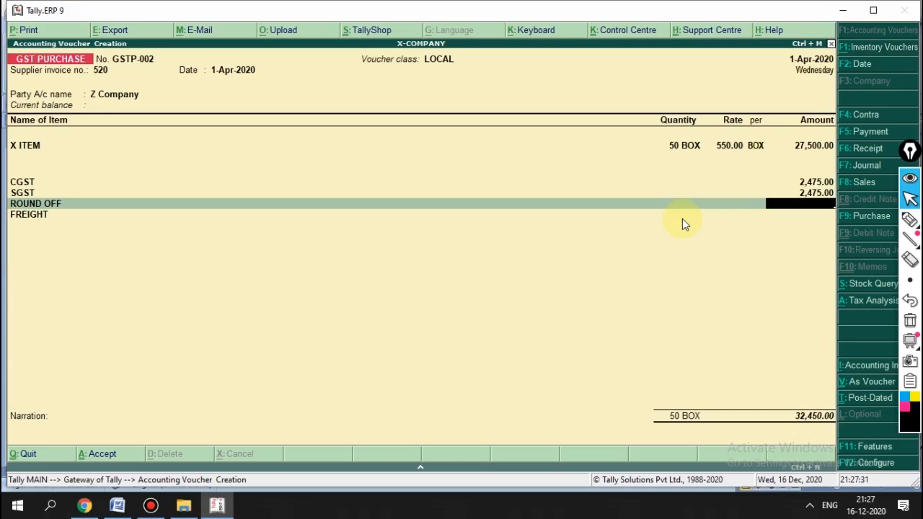
key(Return)
key(Return)
key(Return)
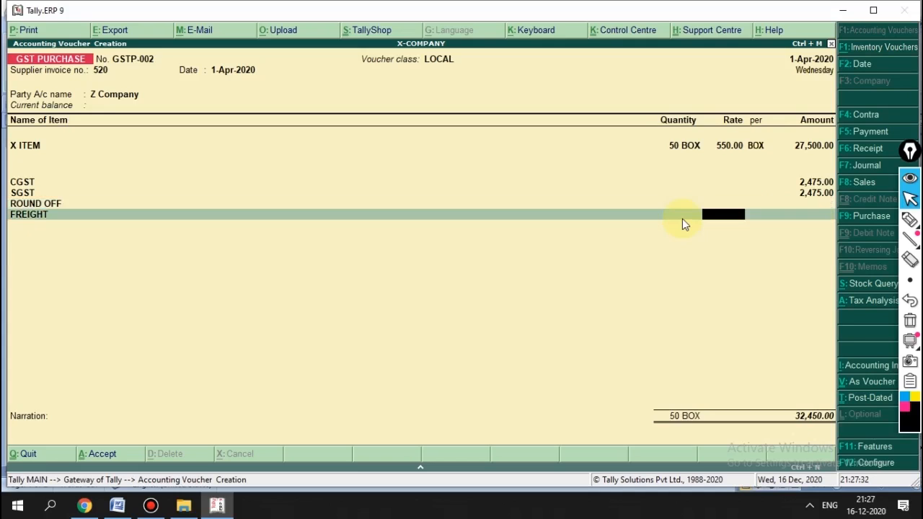
key(Return)
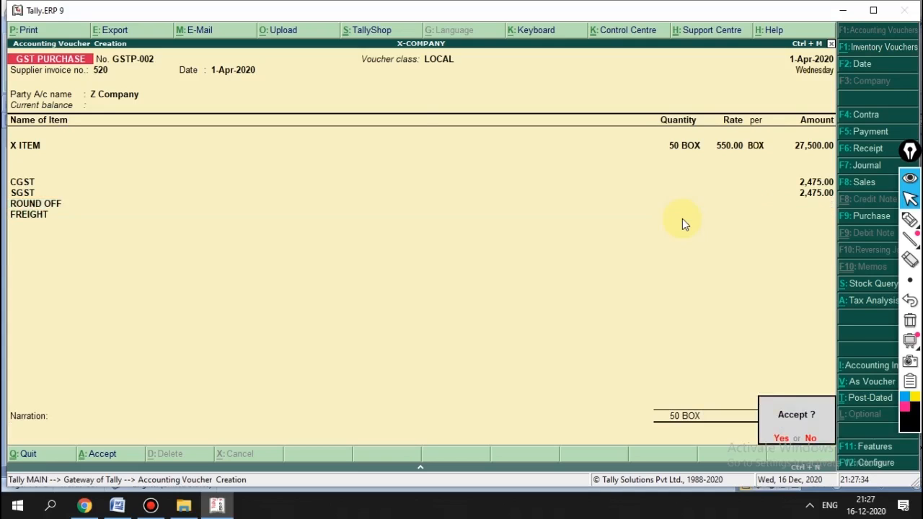
key(Return)
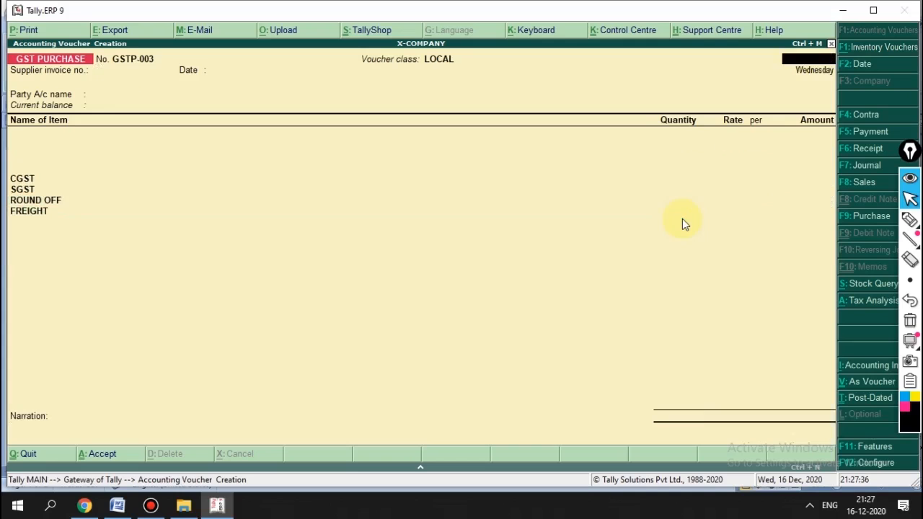
Step: Switch to a new GST SALES voucher with the LOCAL class
key(Escape)
key(Return)
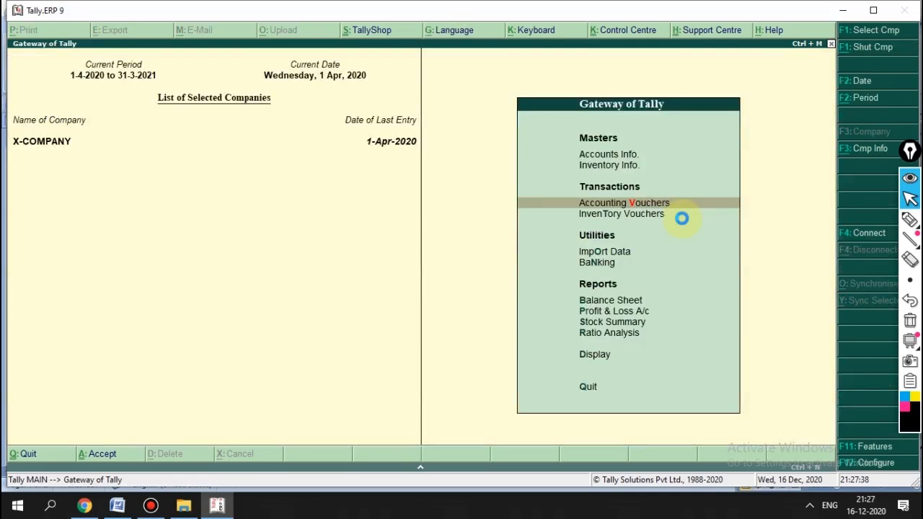
key(Return)
key(Escape)
key(Return)
key(Return)
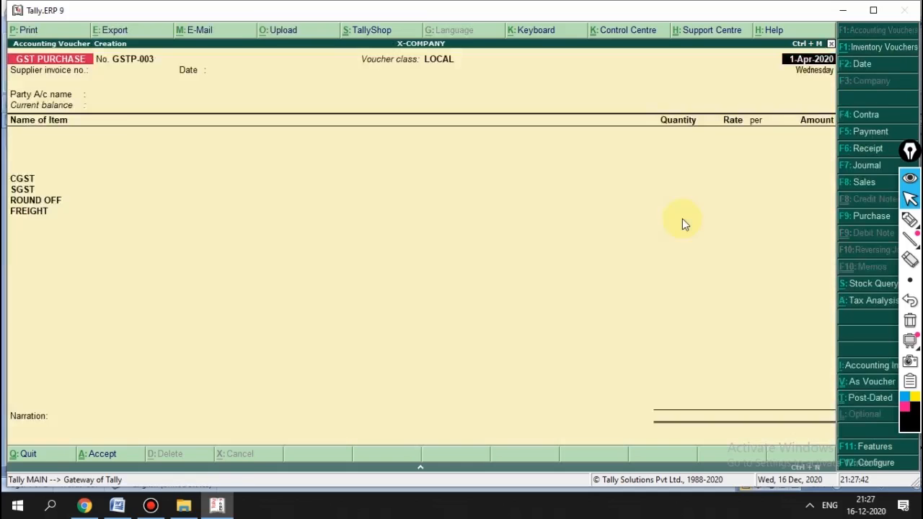
key(F8)
key(Up)
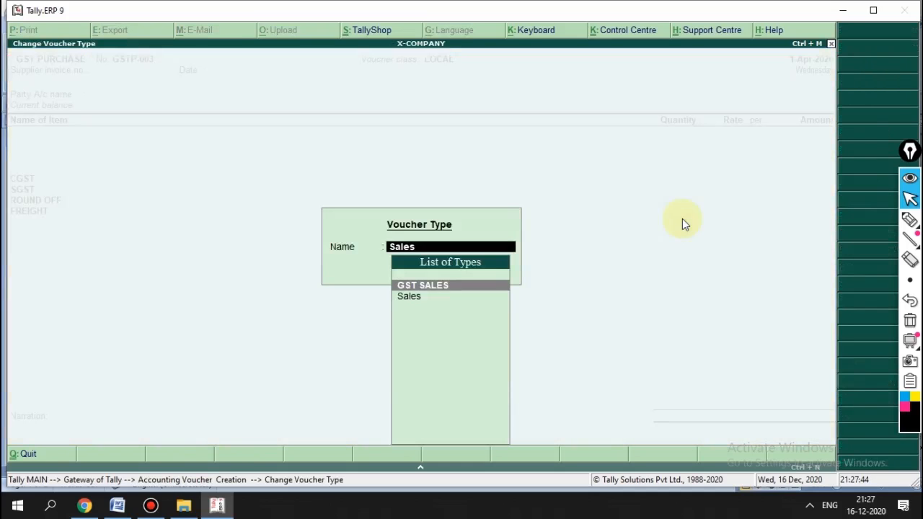
key(Return)
key(Down)
key(Down)
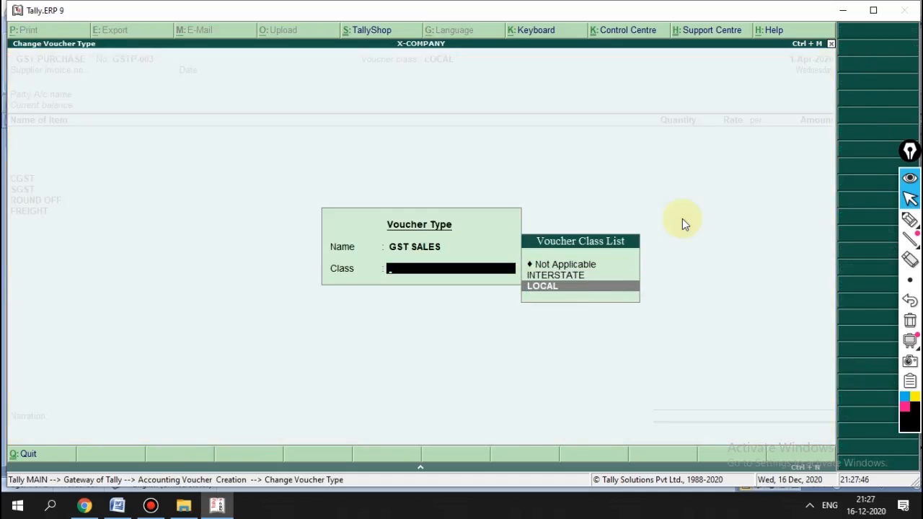
key(Return)
key(Return)
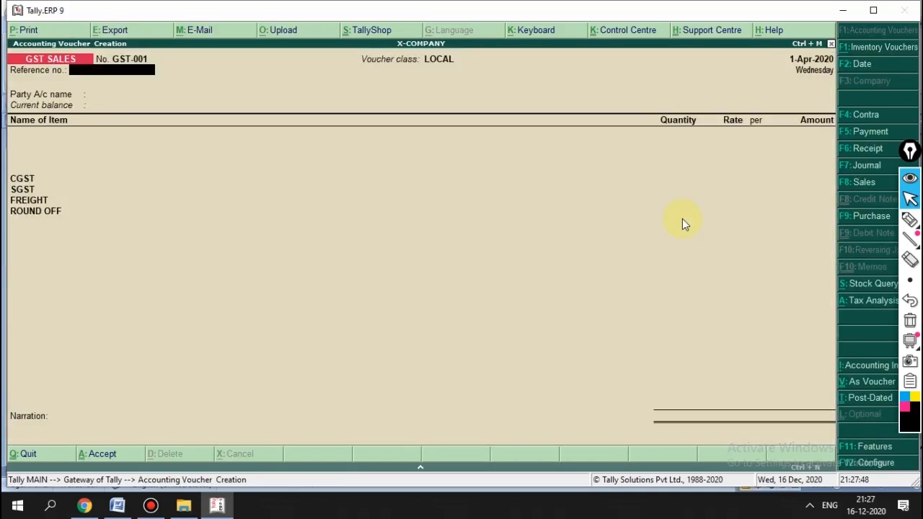
key(Return)
key(Down)
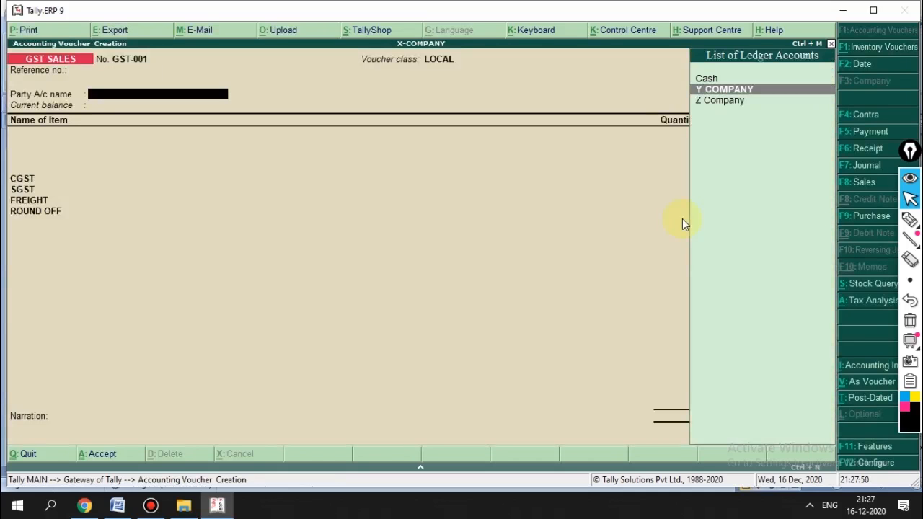
Step: Create Kerala buyer ledger M Company with its GSTIN and save it
key(alt+c)
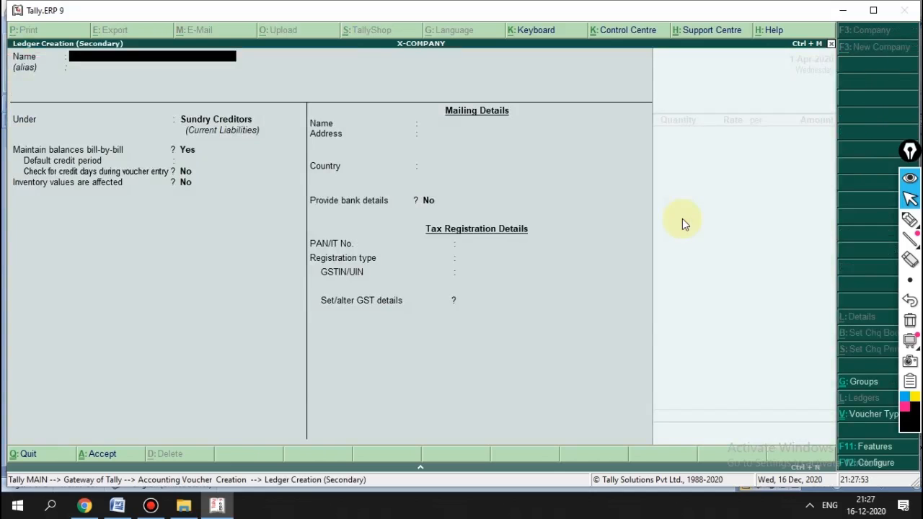
text(M Company)
key(Return)
key(Return)
key(Return)
key(Return)
key(Return)
key(Return)
key(Return)
key(Return)
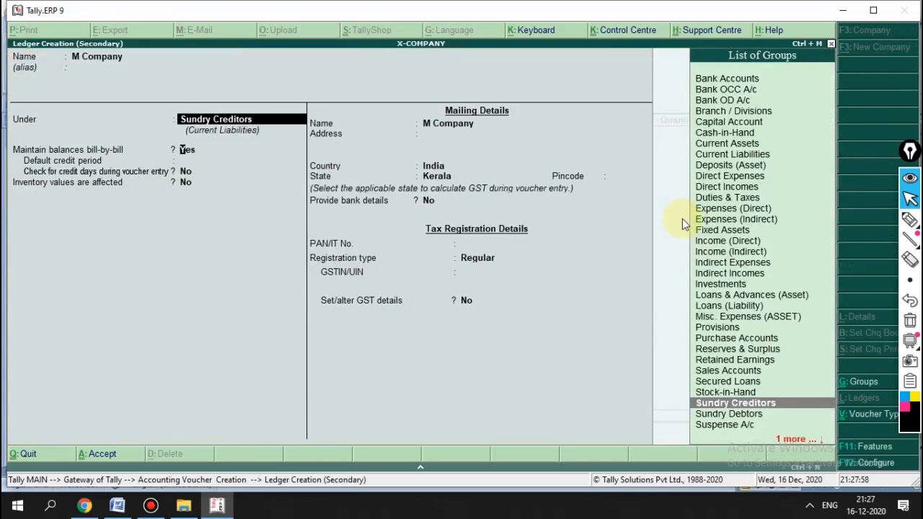
key(Return)
key(Return)
key(Return)
key(Return)
key(Return)
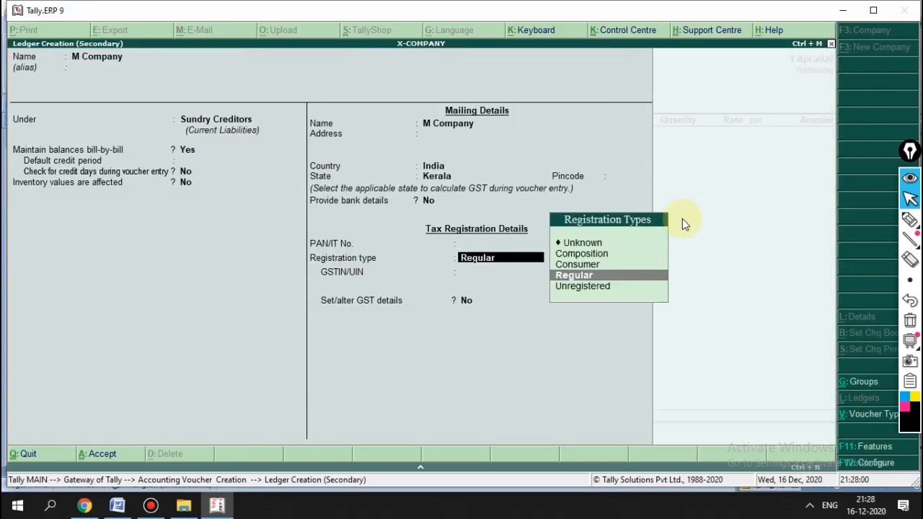
text(32A)
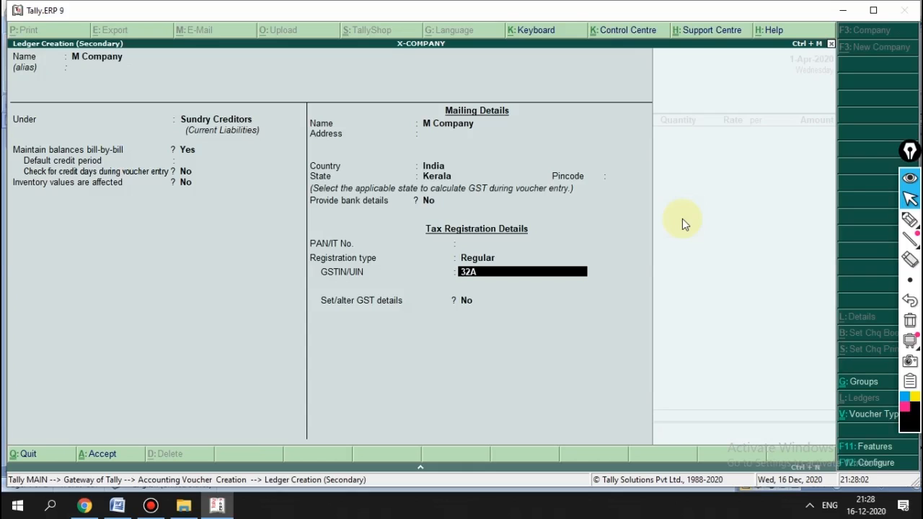
text(IJPBCVHHJHJ)
key(Return)
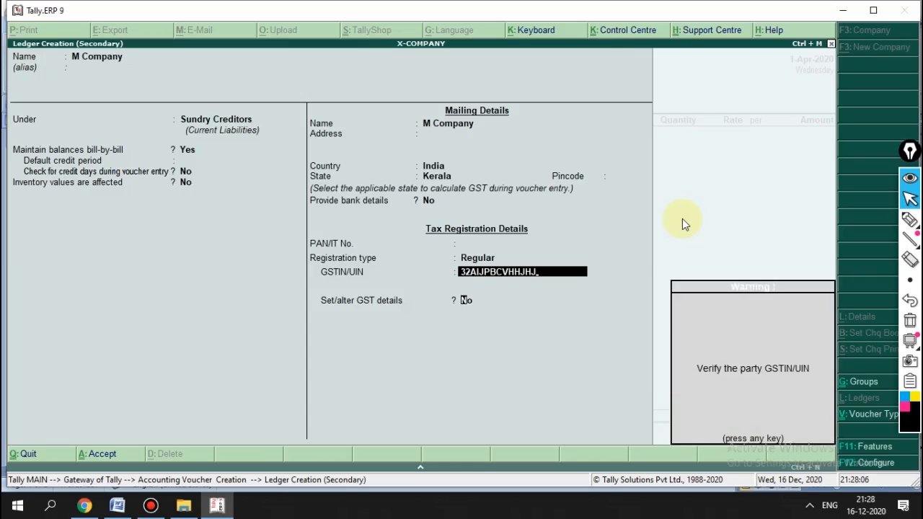
key(Return)
key(Return)
click(682, 218)
key(Return)
key(Return)
key(Return)
key(Return)
key(Return)
key(Return)
key(Return)
key(Return)
key(Return)
key(Return)
key(Return)
key(Return)
key(Return)
key(Return)
key(Return)
key(Return)
key(Return)
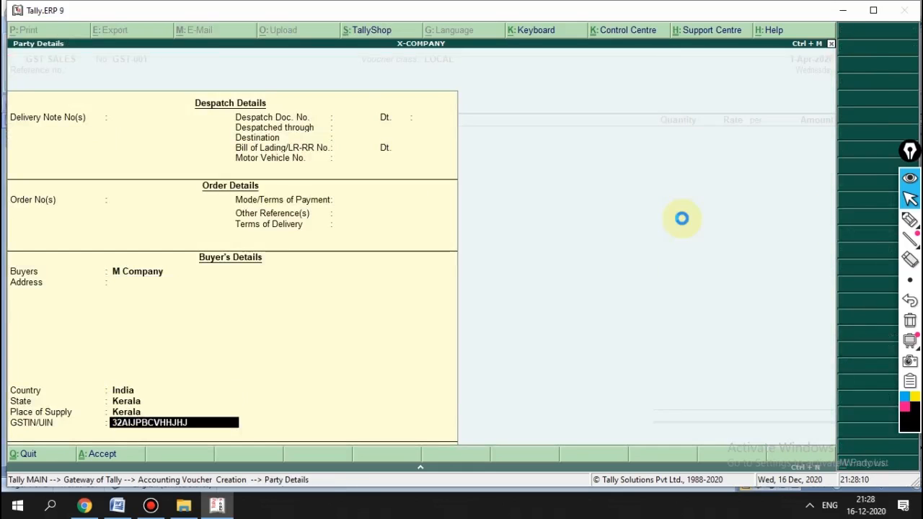
Step: Sell 10 BOX of X ITEM at a rate of 600
text(X)
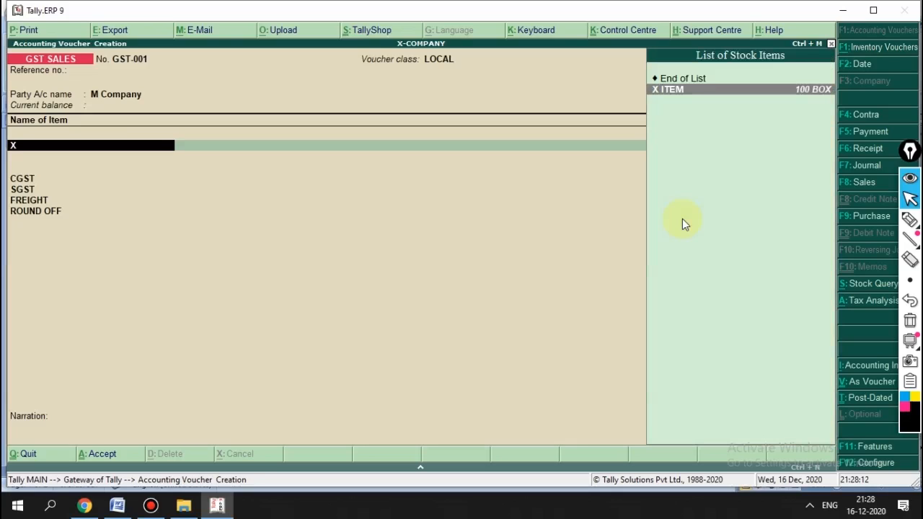
key(Return)
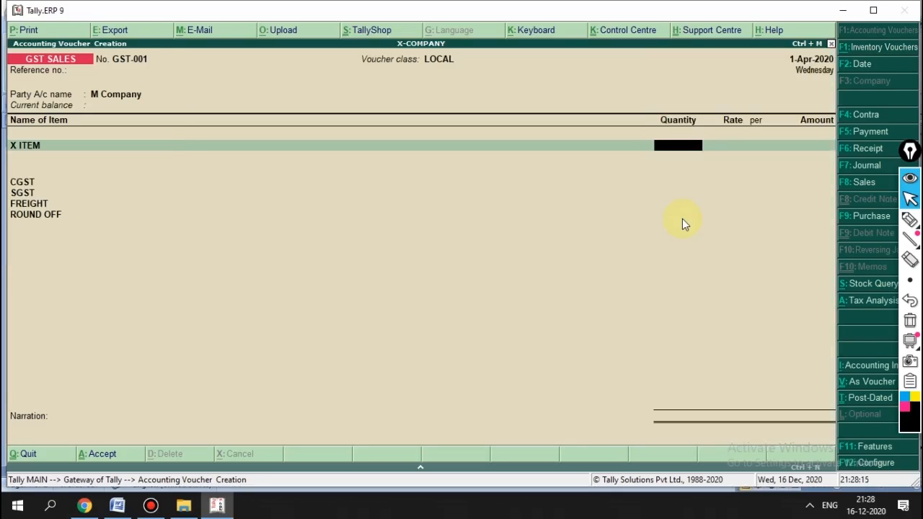
text(10)
key(Return)
text(600)
key(Return)
key(Return)
key(Return)
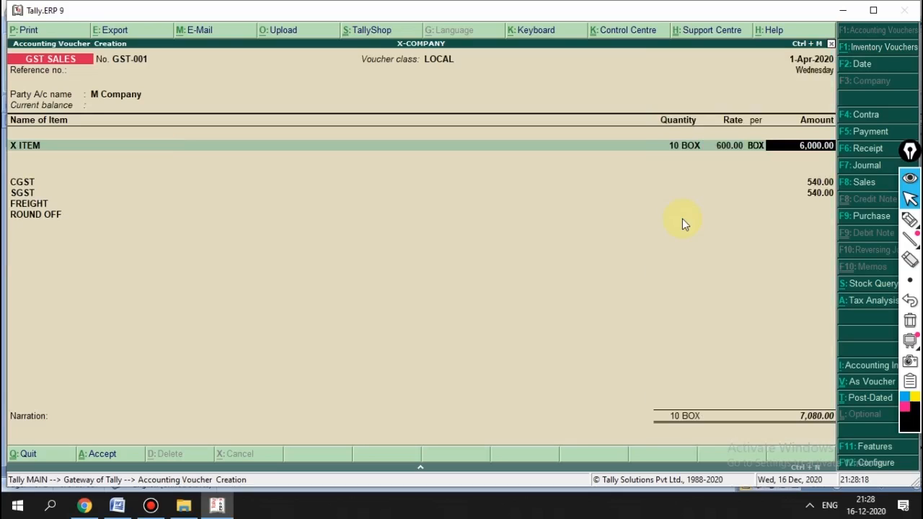
Step: Add 150 freight and save GST-001 with CGST/SGST 540 each, totalling 7,230.00
key(Return)
key(Return)
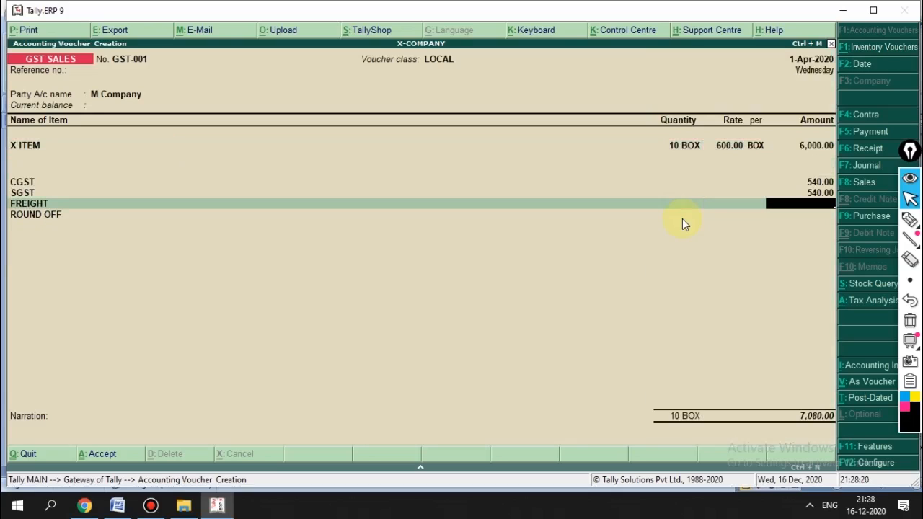
text(150)
key(Return)
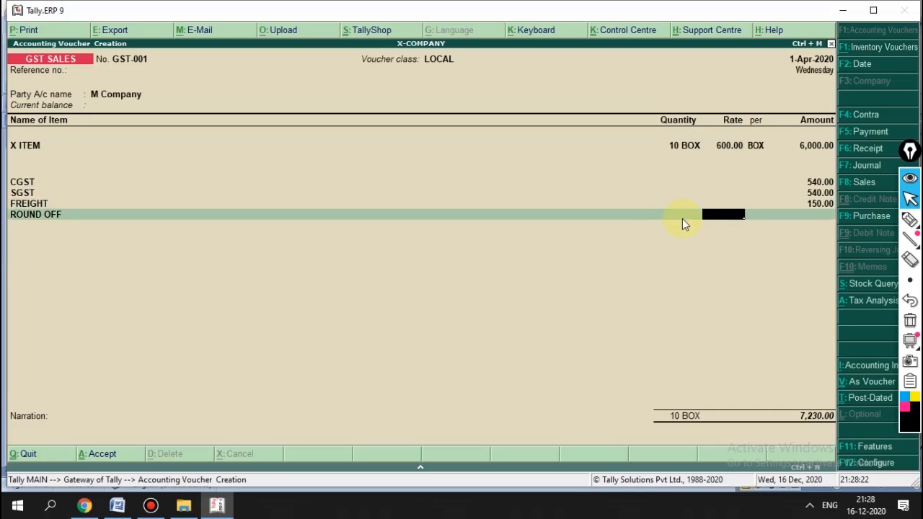
key(Return)
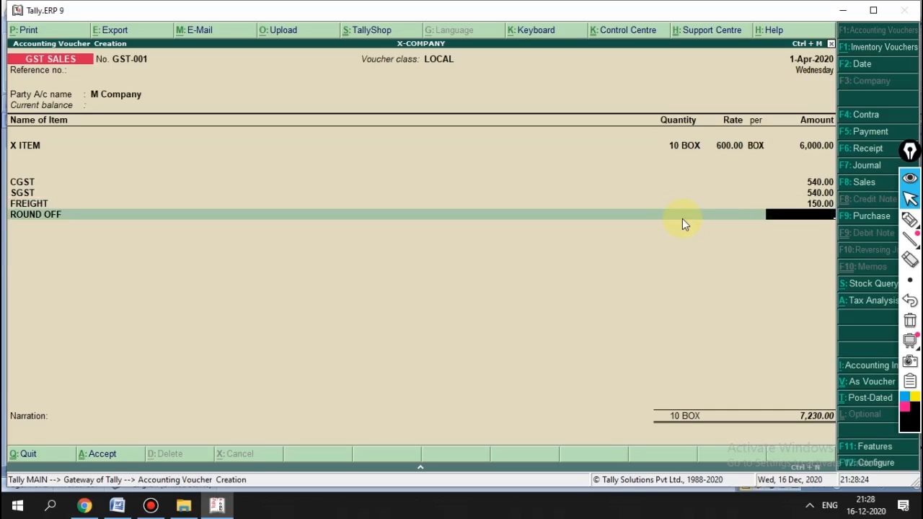
key(BackSpace)
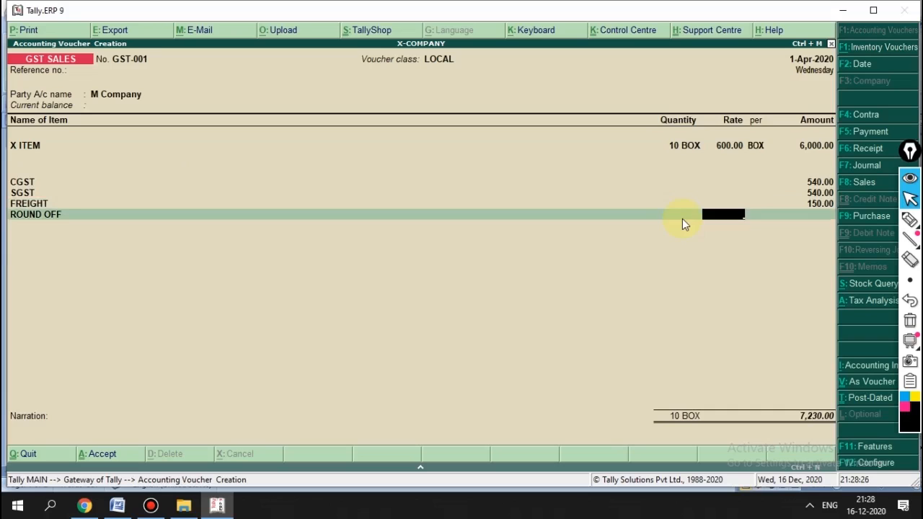
key(Up)
key(BackSpace)
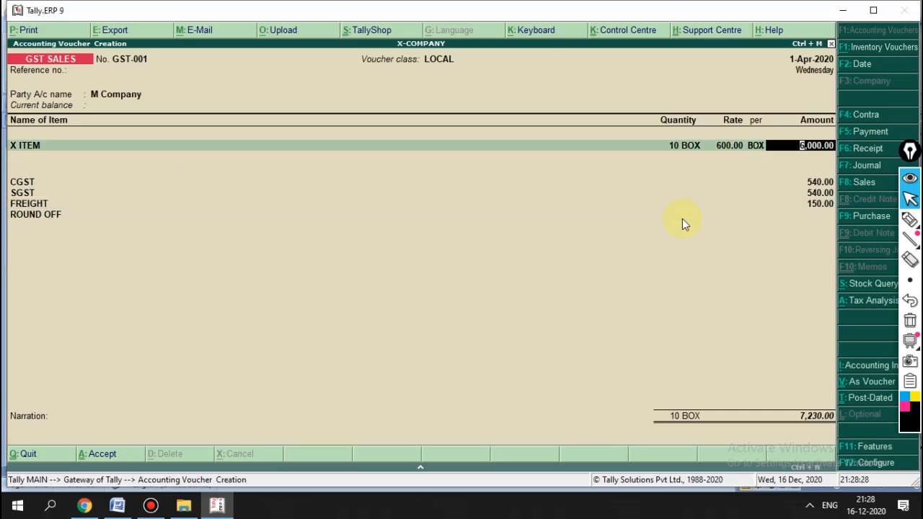
key(Return)
key(Return)
key(Return)
key(Return)
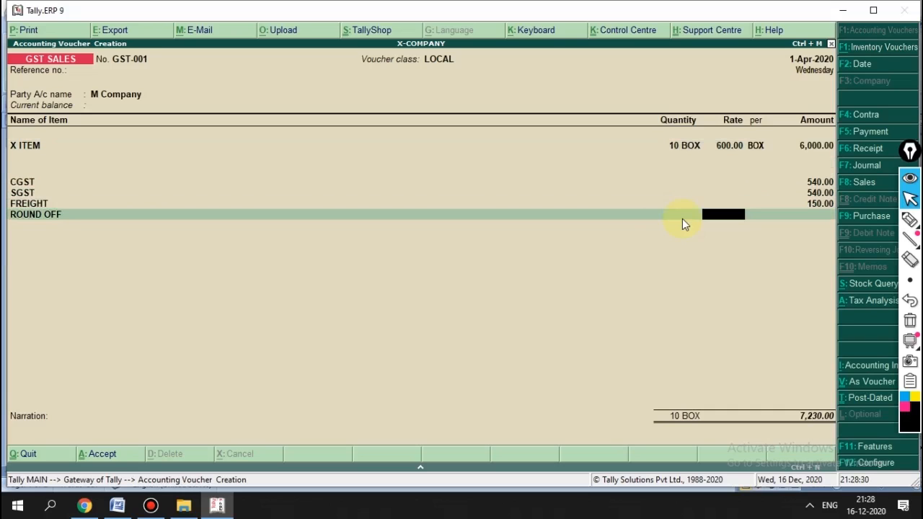
key(BackSpace)
key(BackSpace)
key(BackSpace)
key(Return)
key(Return)
key(Return)
key(Return)
key(Return)
key(Return)
key(Return)
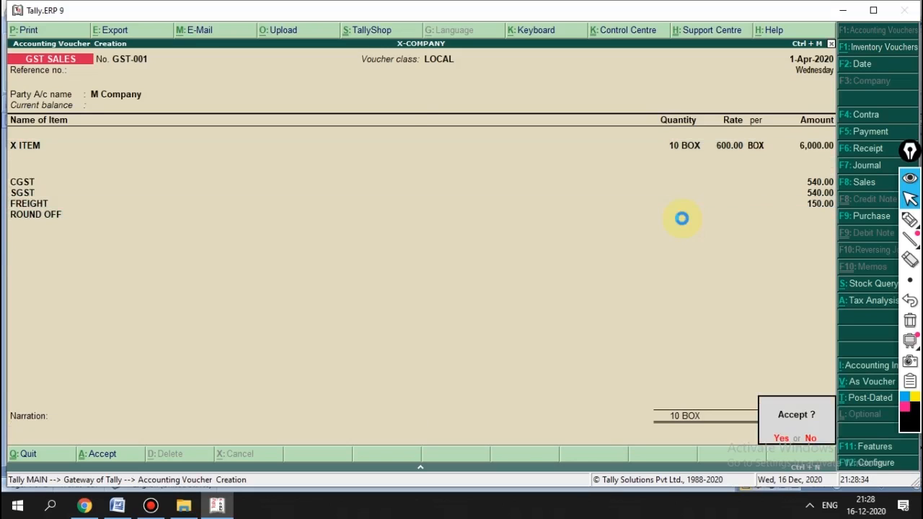
key(Return)
key(Page_Up)
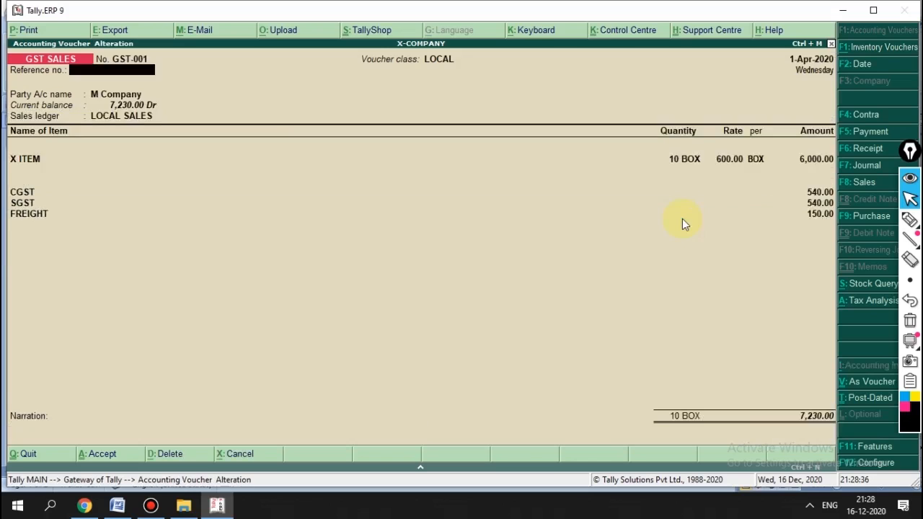
Step: From the FREIGHT line of voucher GST-001, open the FREIGHT ledger for alteration with Ctrl+Enter
key(Return)
key(Return)
key(Return)
key(Return)
key(Return)
key(Return)
key(Return)
key(Return)
key(Return)
key(Return)
key(Return)
key(Return)
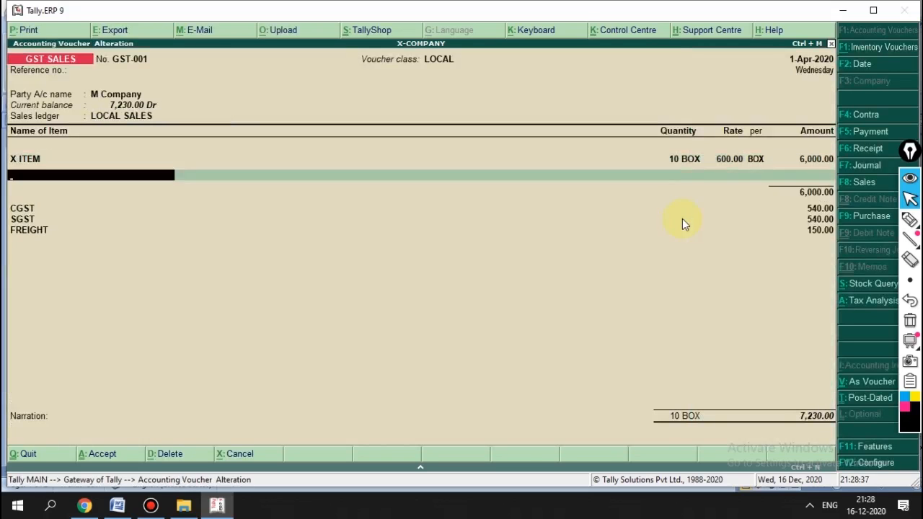
key(Return)
key(Return)
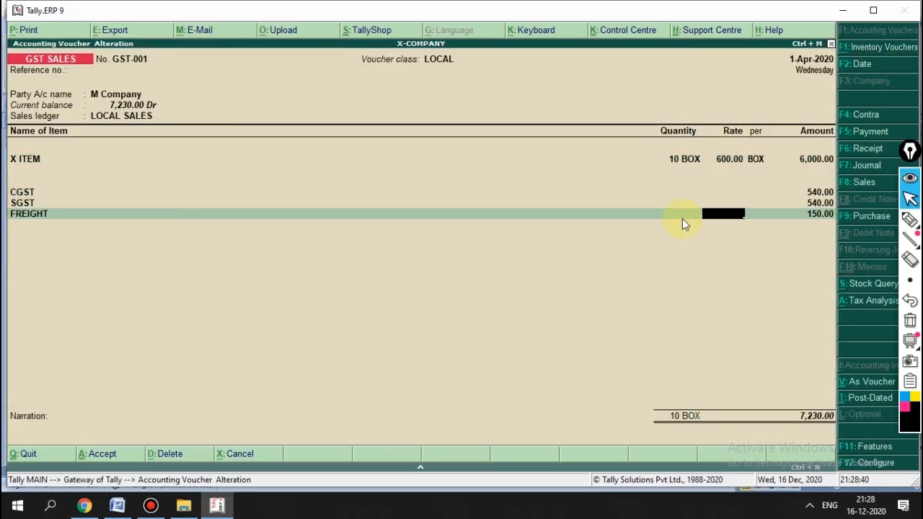
key(BackSpace)
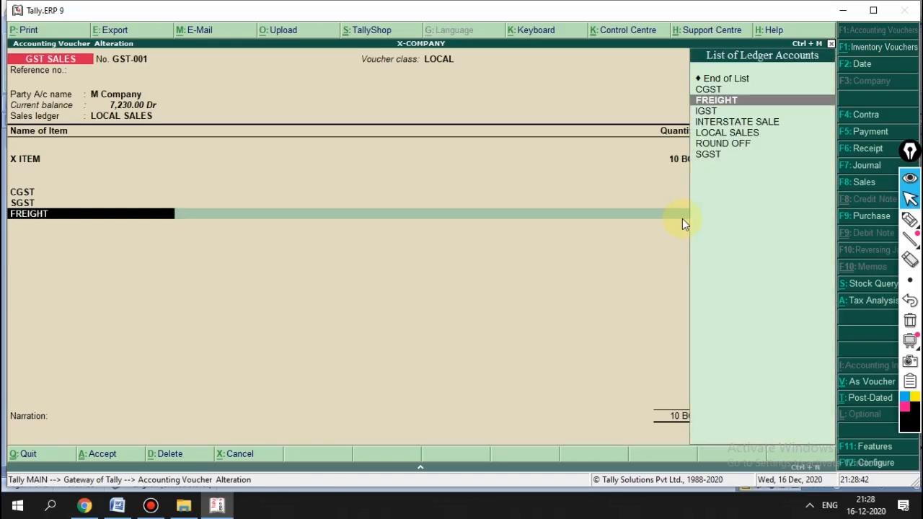
key(Return)
key(Return)
key(BackSpace)
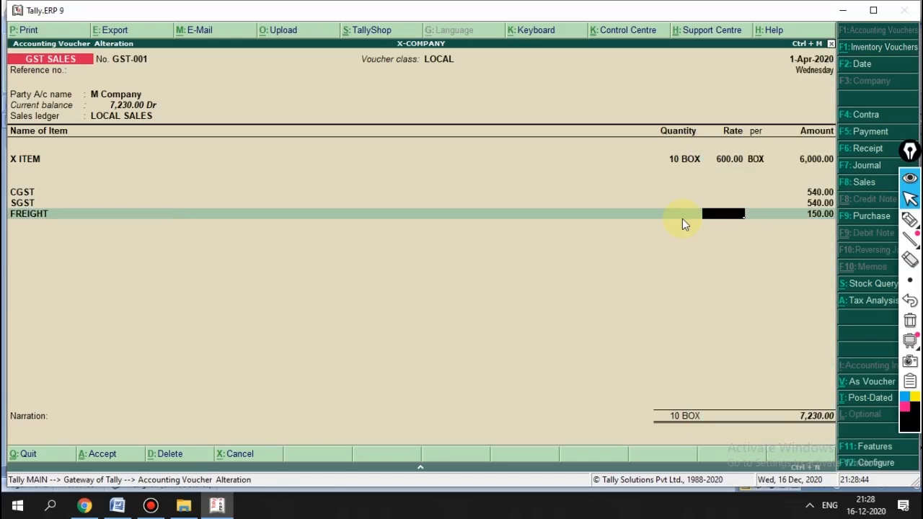
key(BackSpace)
key(ctrl+Return)
key(Return)
key(Return)
key(Return)
key(Return)
key(Return)
key(Return)
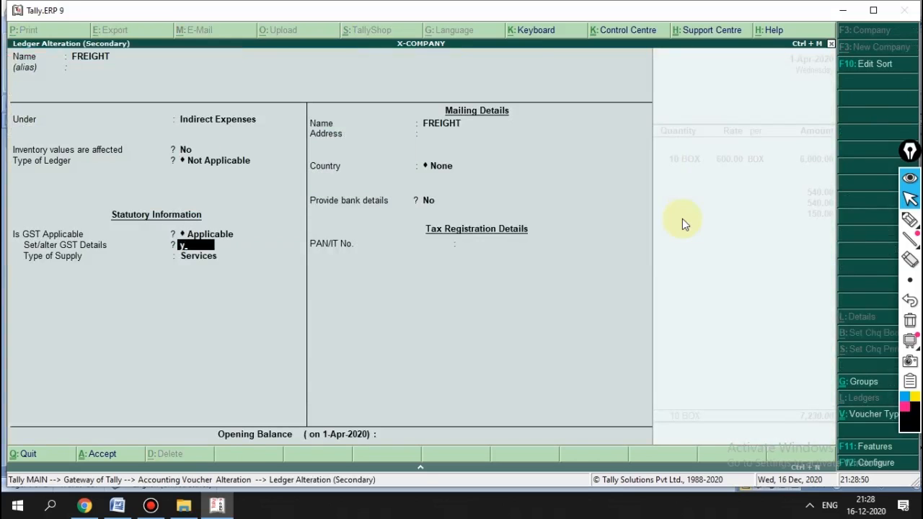
Step: Turn on GST details for the FREIGHT ledger as taxable with an 18% rate
key(y)
key(Return)
key(Return)
key(Down)
key(Down)
key(Down)
key(Return)
text(18)
key(Return)
key(Return)
key(Return)
Step: Set the FREIGHT supply type to Goods and save the ledger back to the voucher
key(Up)
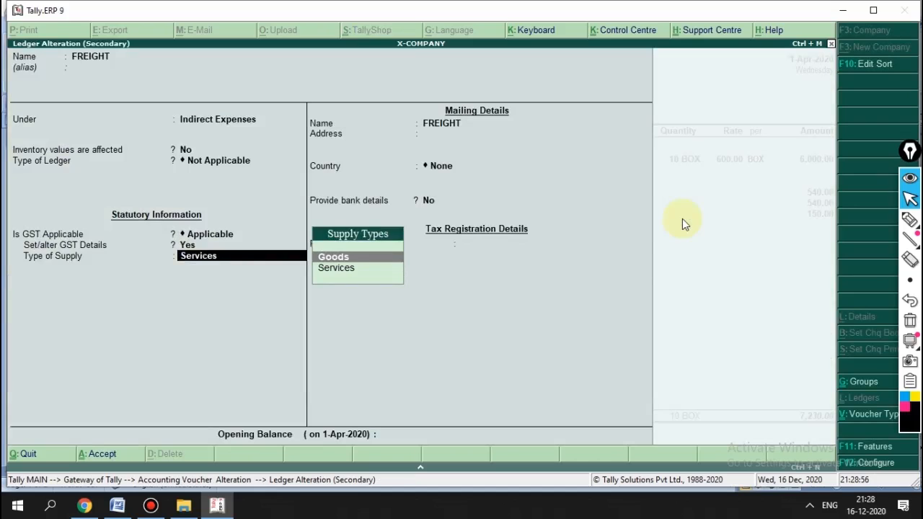
key(Down)
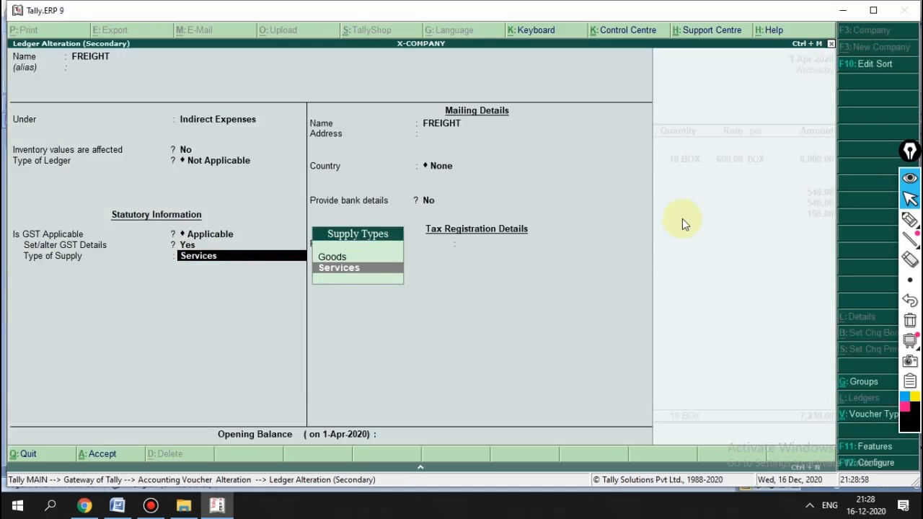
key(Up)
key(Return)
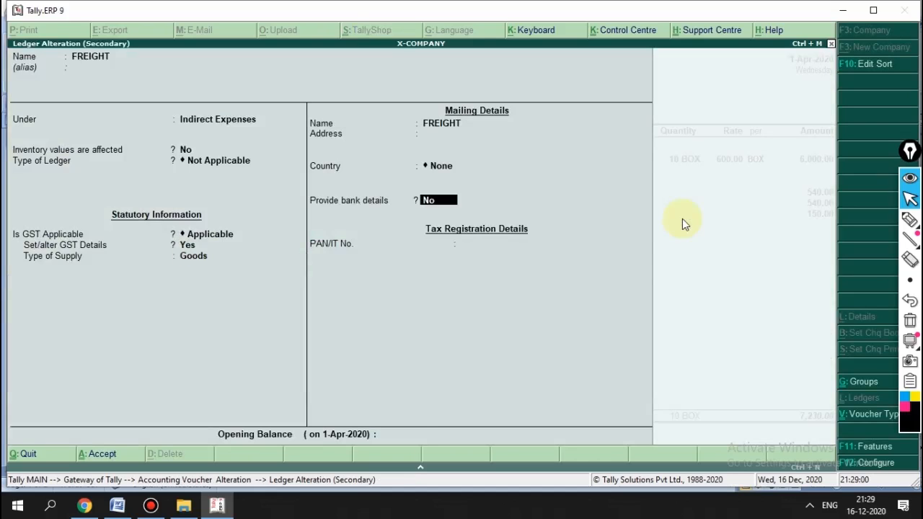
key(Return)
key(Return)
key(Return)
key(BackSpace)
key(Return)
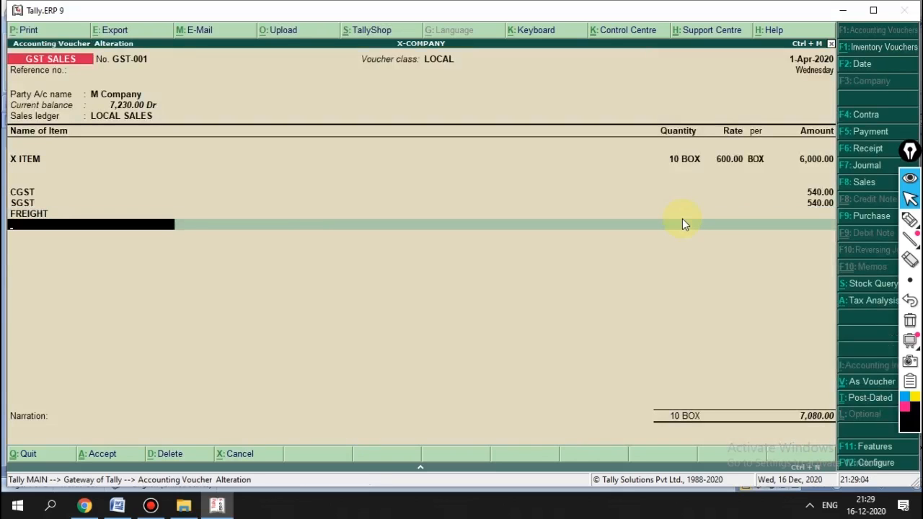
Step: Reopen the FREIGHT ledger from the voucher and enable its GST details again
key(BackSpace)
key(BackSpace)
key(BackSpace)
key(BackSpace)
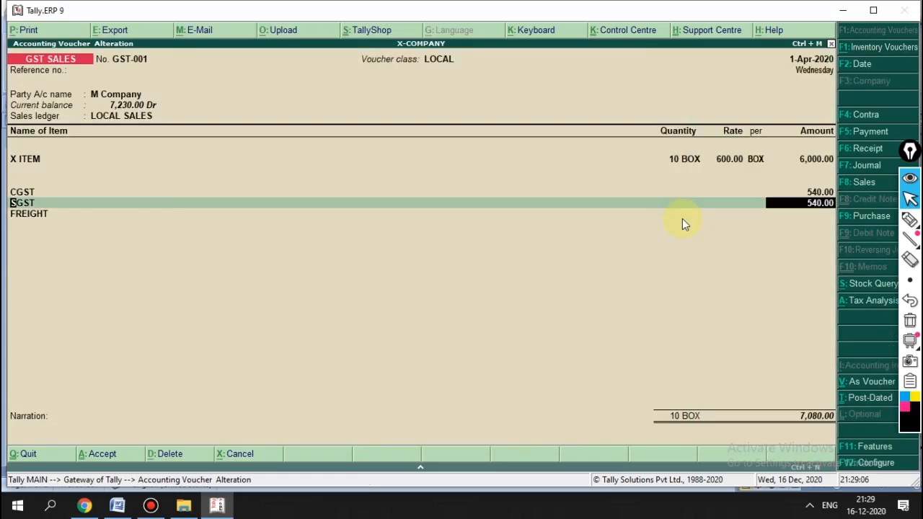
key(Return)
key(Return)
key(Return)
key(BackSpace)
key(ctrl+Return)
key(Return)
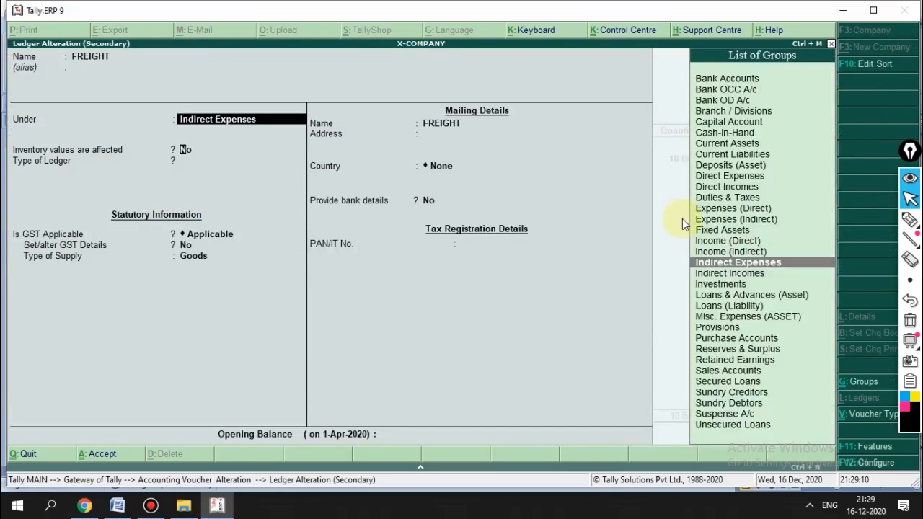
key(Return)
key(Return)
key(Return)
key(Return)
text(y)
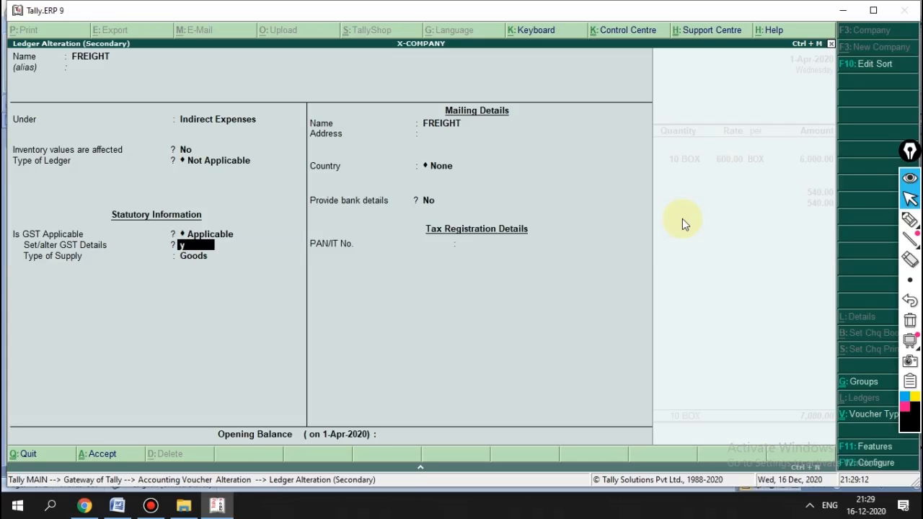
key(Return)
key(Return)
key(Return)
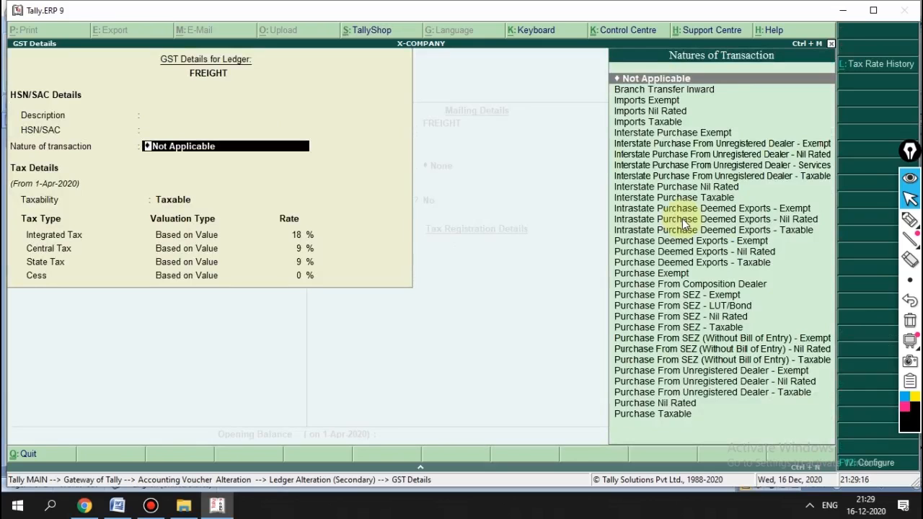
Step: Set nature of transaction to Purchase Taxable with 18% IGST, save, and enter freight 150
key(Down)
key(Down)
key(Down)
key(Down)
key(Down)
key(Down)
key(Down)
key(Down)
key(Down)
key(Down)
key(Down)
key(Down)
key(Down)
key(Down)
key(Down)
key(Down)
key(Down)
key(Down)
key(Down)
key(Down)
key(Down)
key(Down)
key(Down)
key(Down)
key(Down)
key(Down)
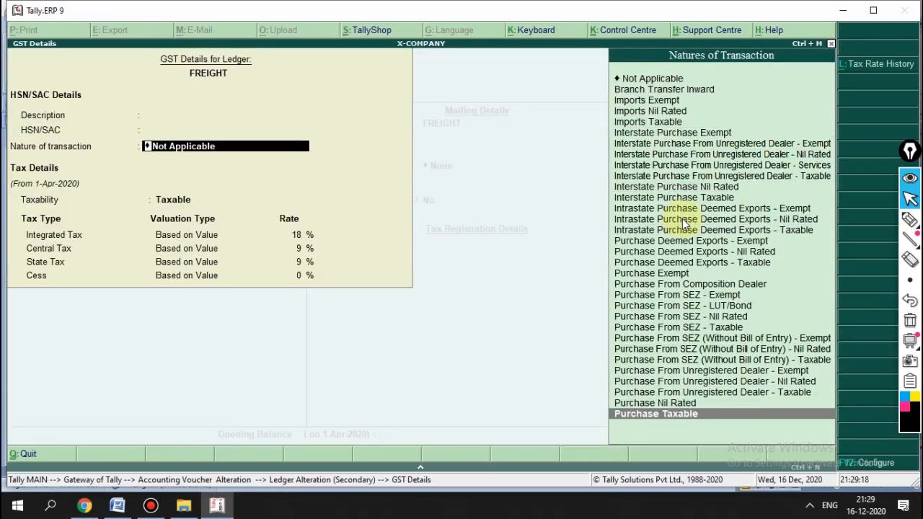
key(Return)
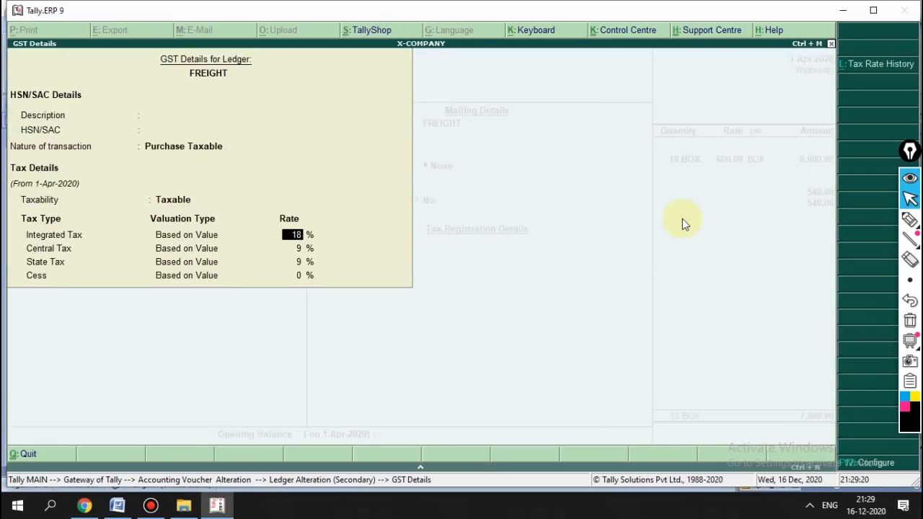
key(Return)
key(Return)
key(Return)
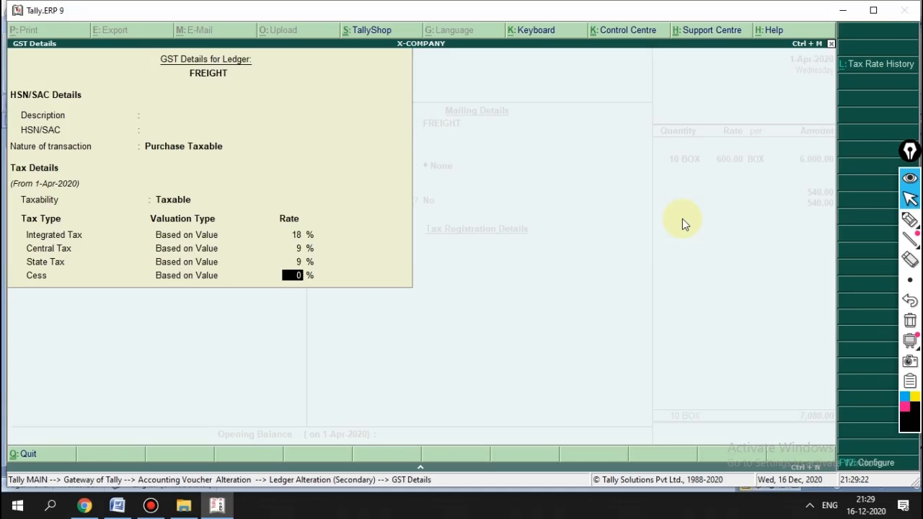
key(Return)
key(Return)
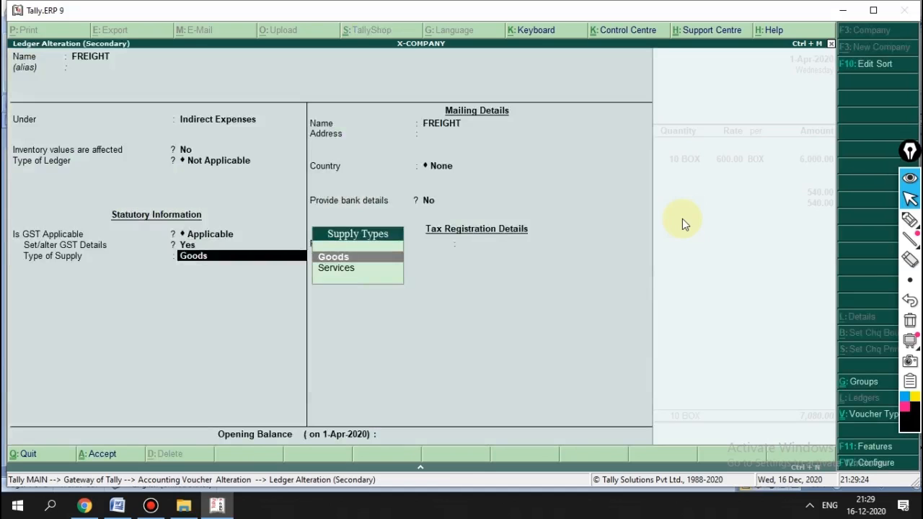
key(Return)
key(Return)
key(Return)
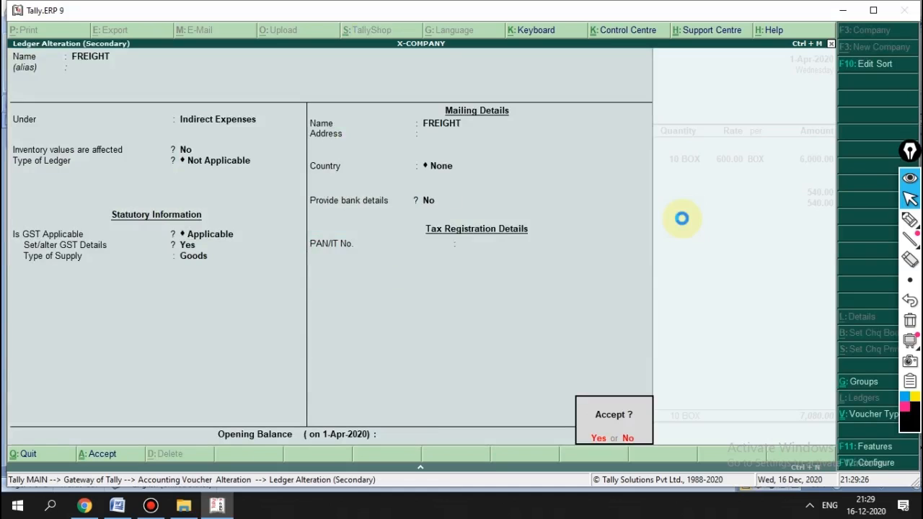
key(Return)
key(Return)
text(1)
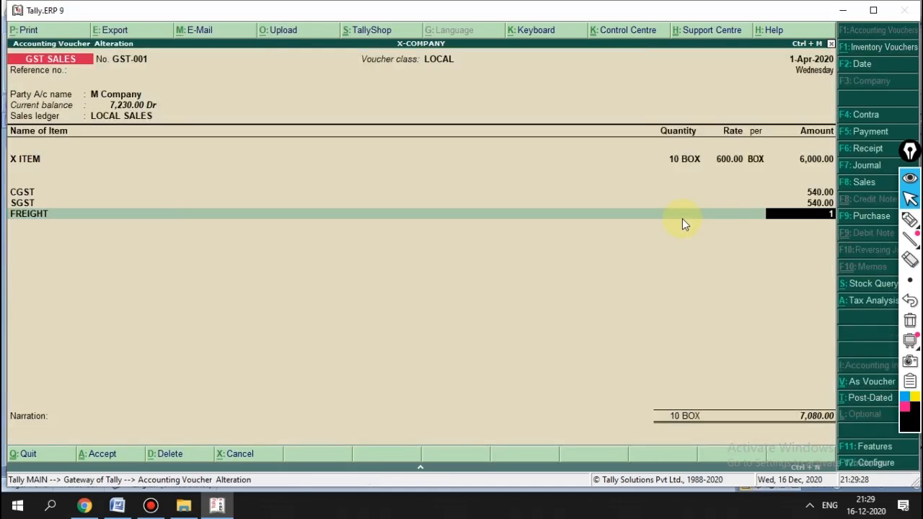
text(50)
Step: Alter FREIGHT as an Others duty, included in GST assessable value Based on Value
key(Return)
key(BackSpace)
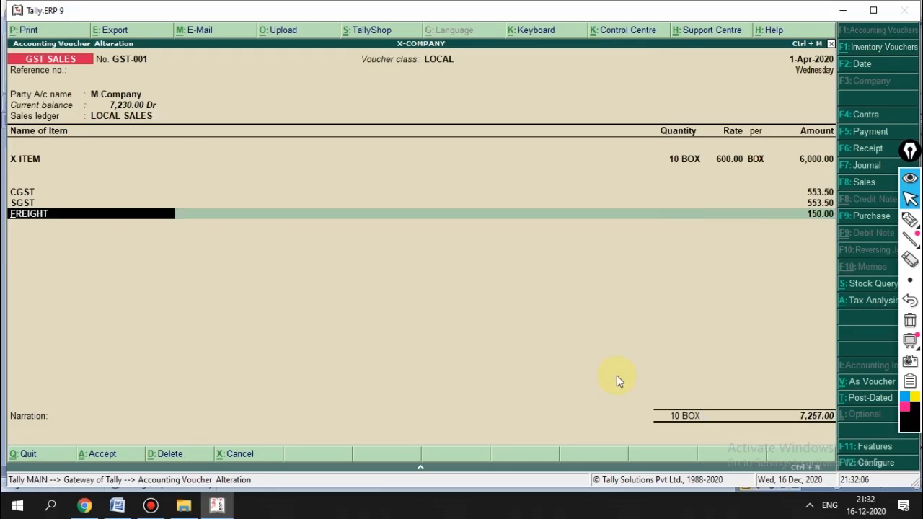
key(Return)
key(BackSpace)
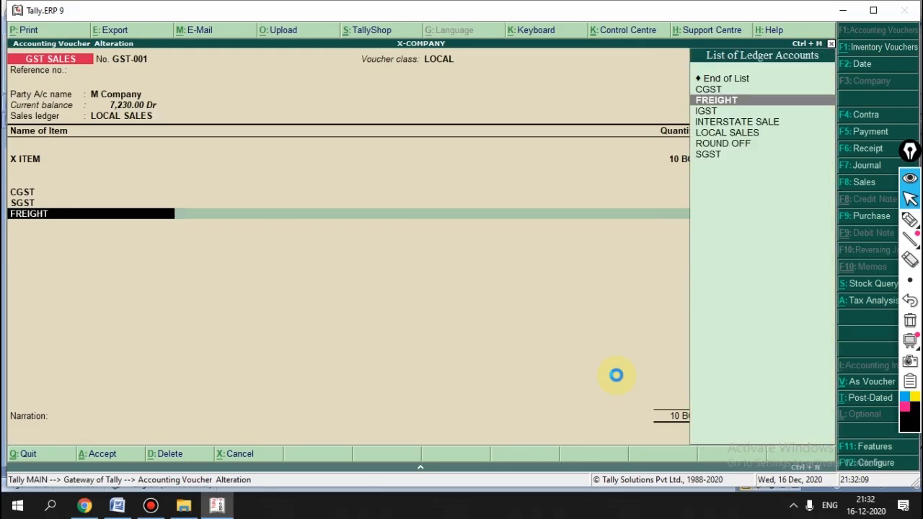
key(ctrl+Return)
key(Return)
key(Return)
key(Return)
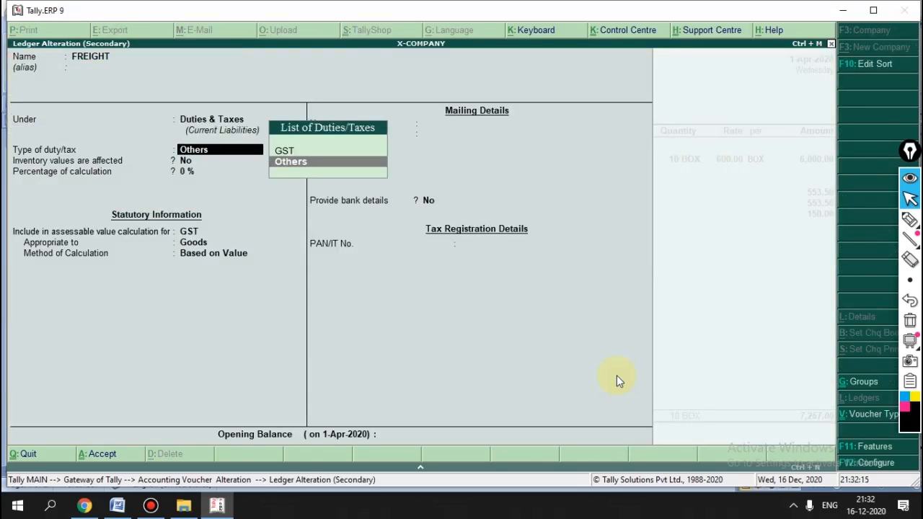
key(Return)
key(Return)
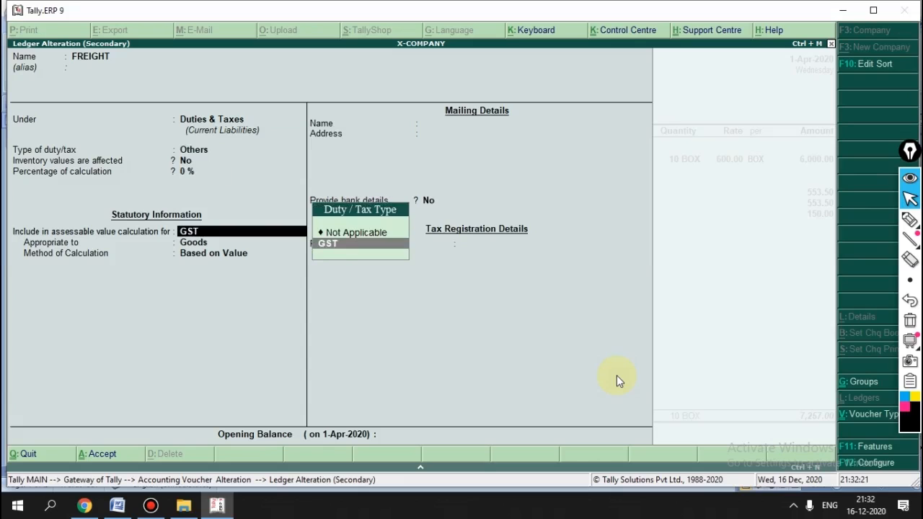
key(Return)
key(Return)
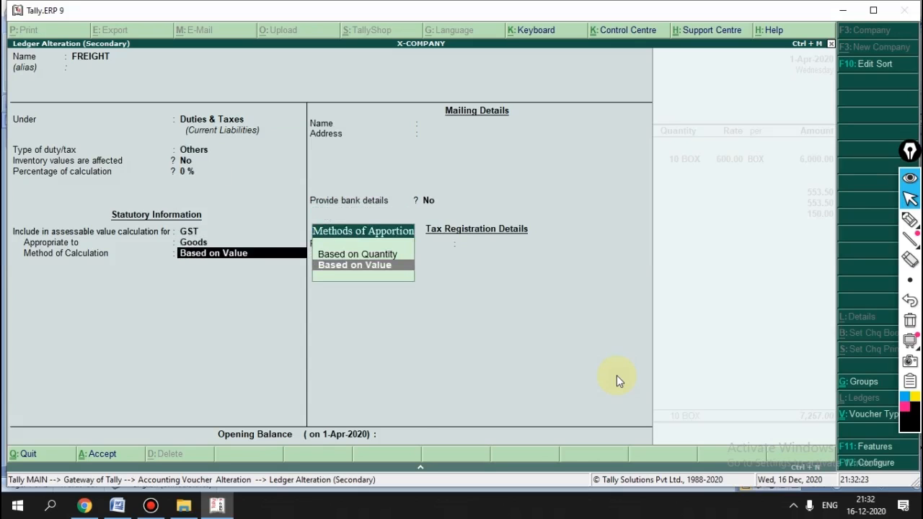
key(Return)
key(Return)
key(Return)
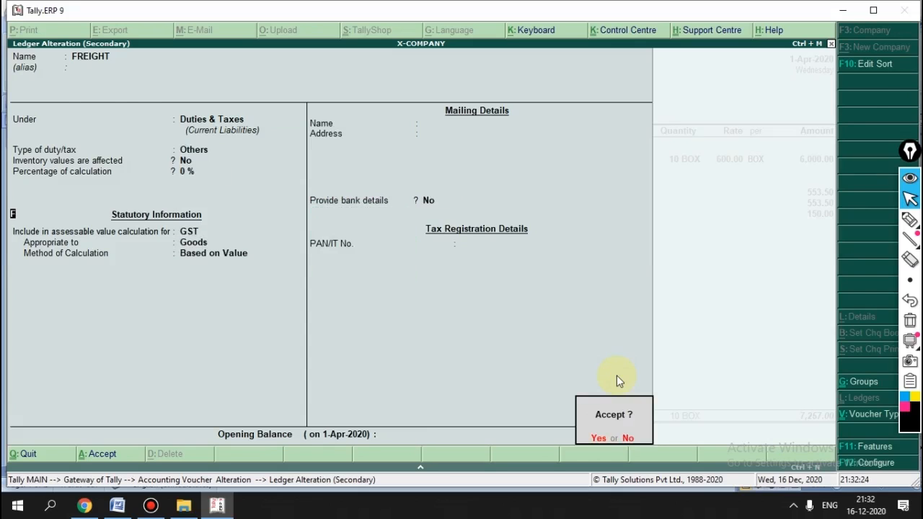
key(Return)
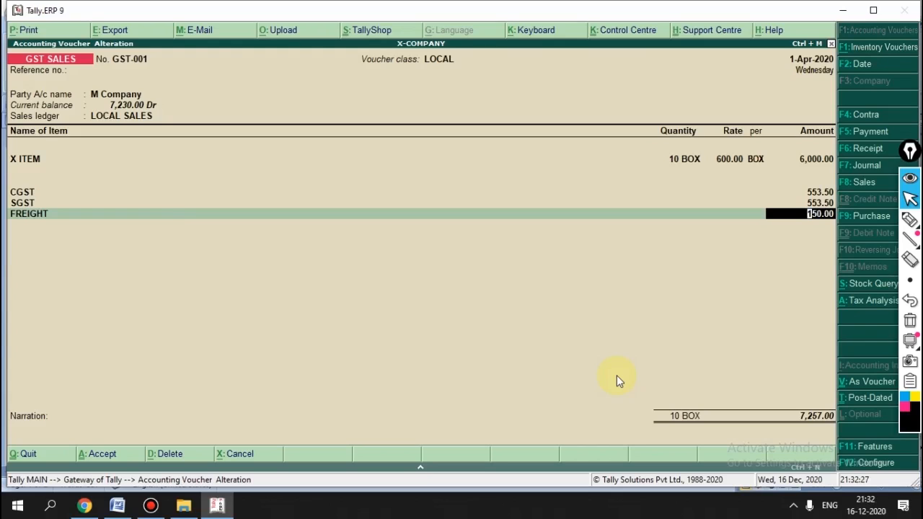
Step: Change the FREIGHT amount to 300 and accept voucher GST-001
text(300)
key(Return)
key(Return)
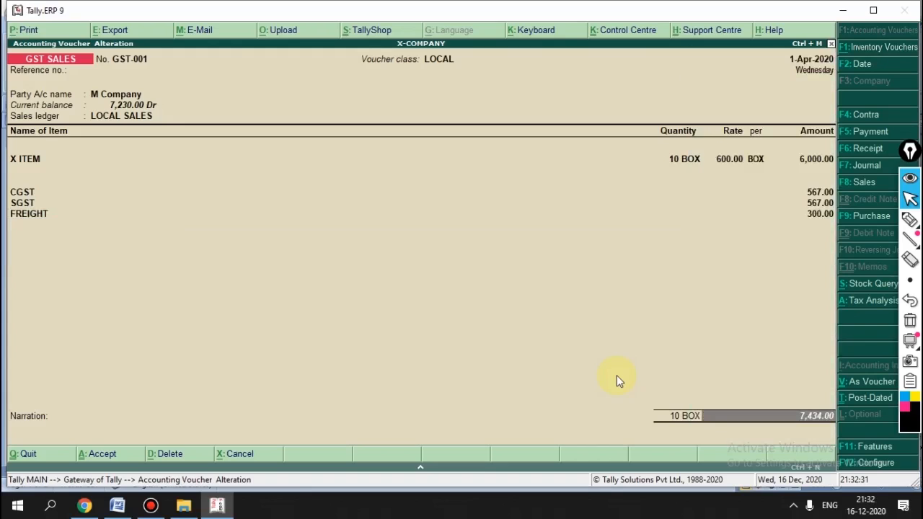
key(Return)
key(Return)
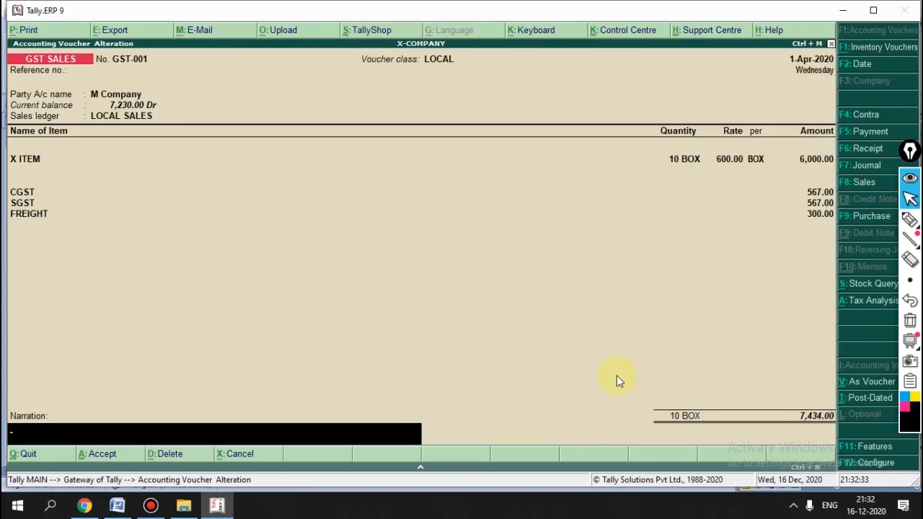
key(Return)
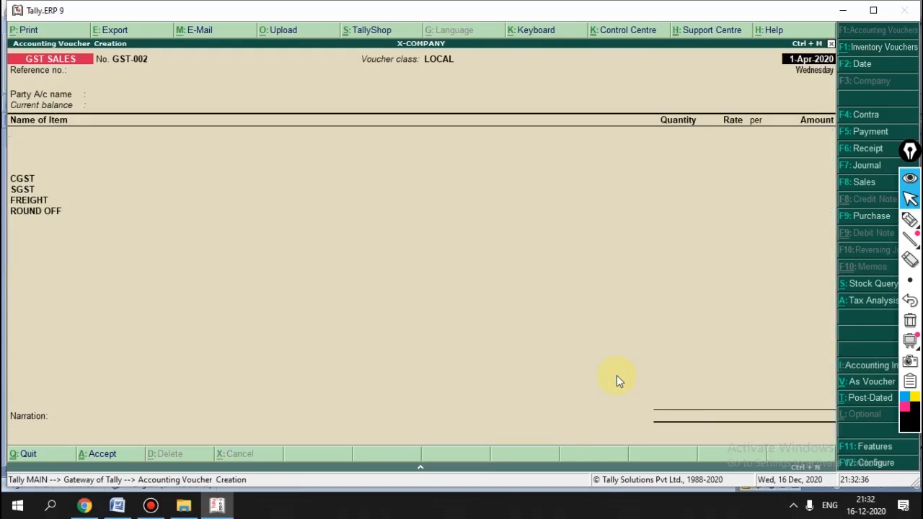
Step: Start a new sales voucher and create a party ledger named R Company
key(Page_Up)
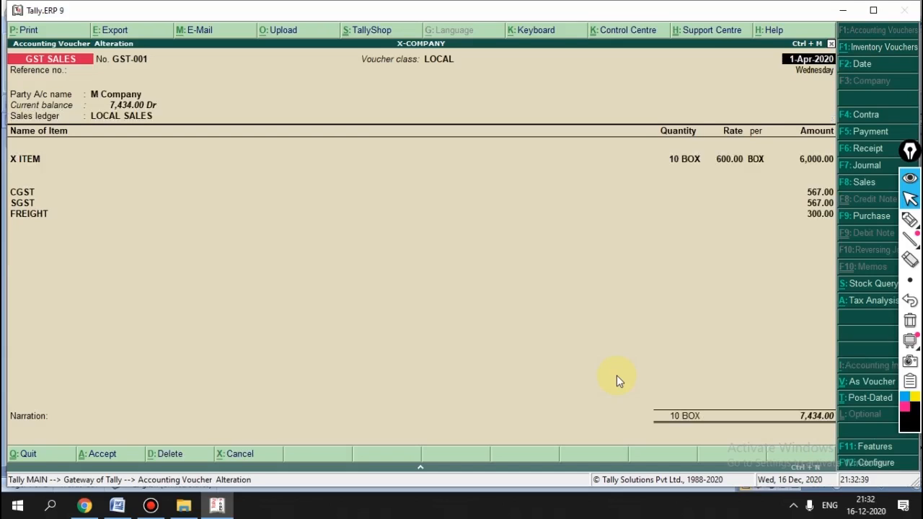
key(Page_Down)
key(Return)
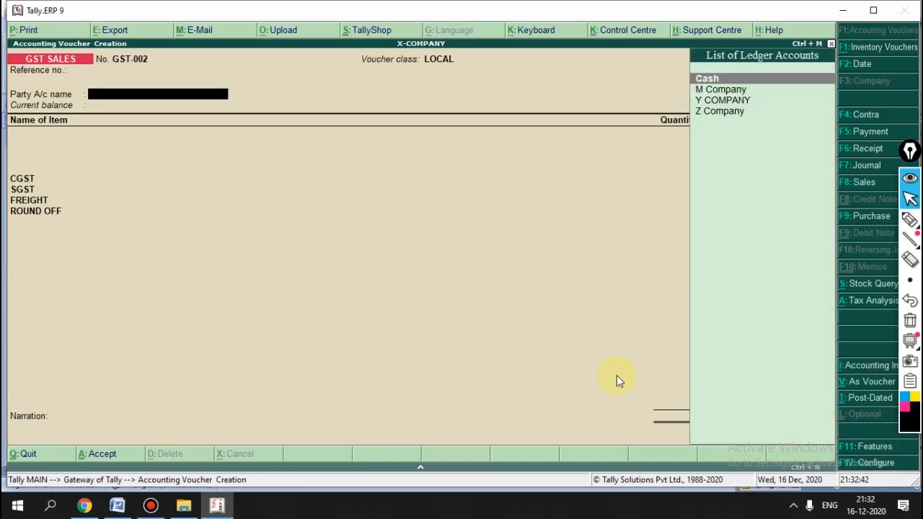
key(alt+c)
text(R Compa)
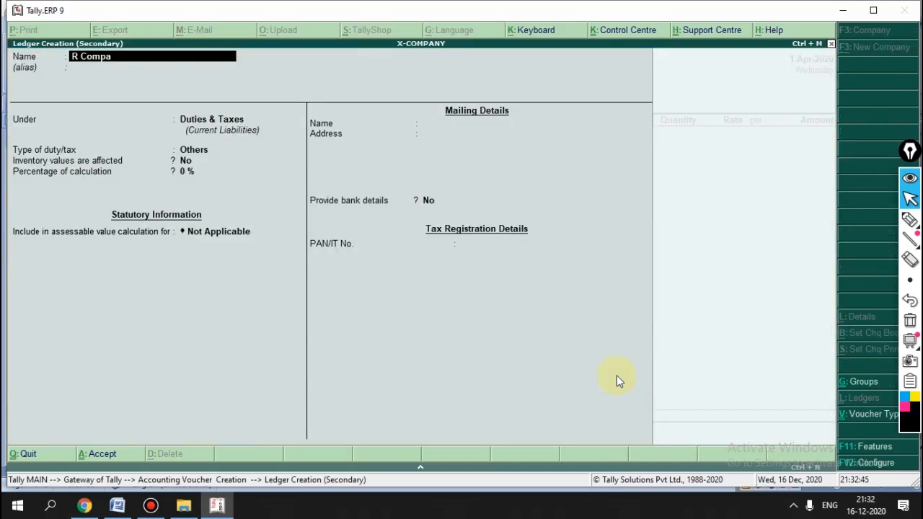
text(ny)
key(Return)
key(Return)
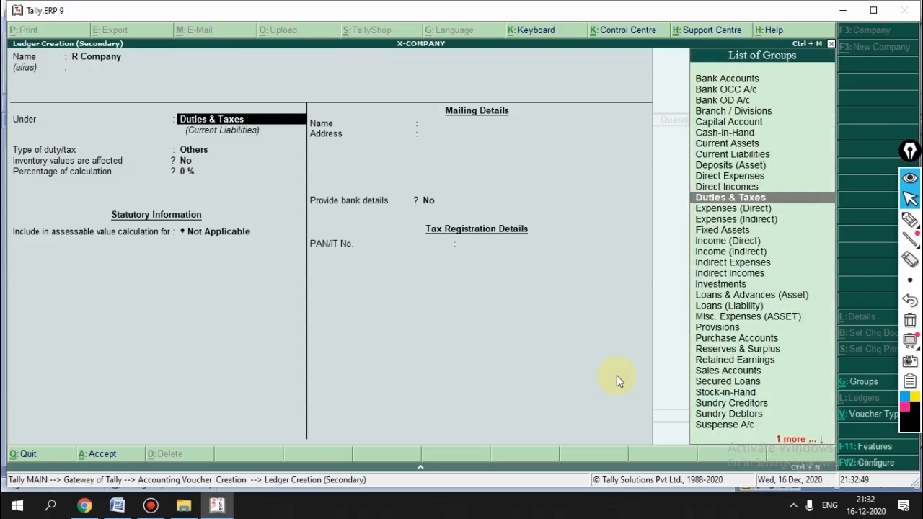
Step: Put R Company under Sundry Debtors, registration type Regular, and enter the party's GSTIN
text(Sund)
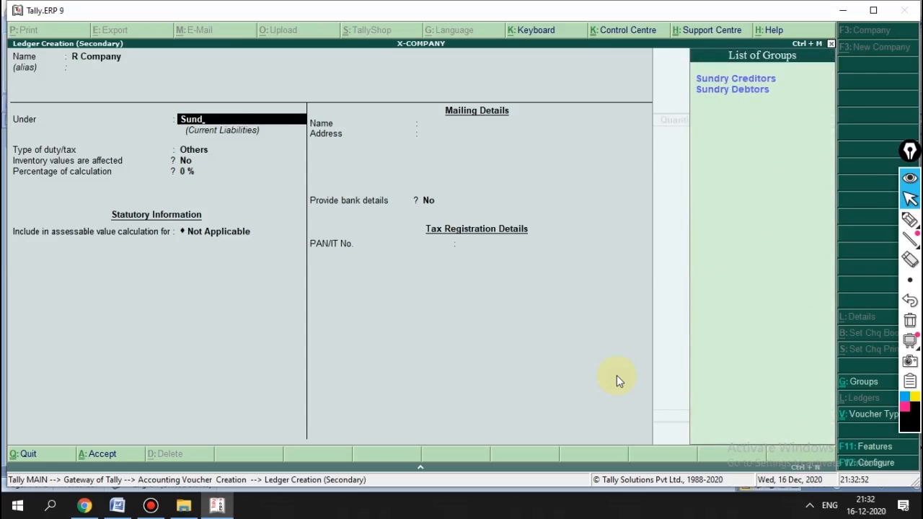
key(Down)
key(Return)
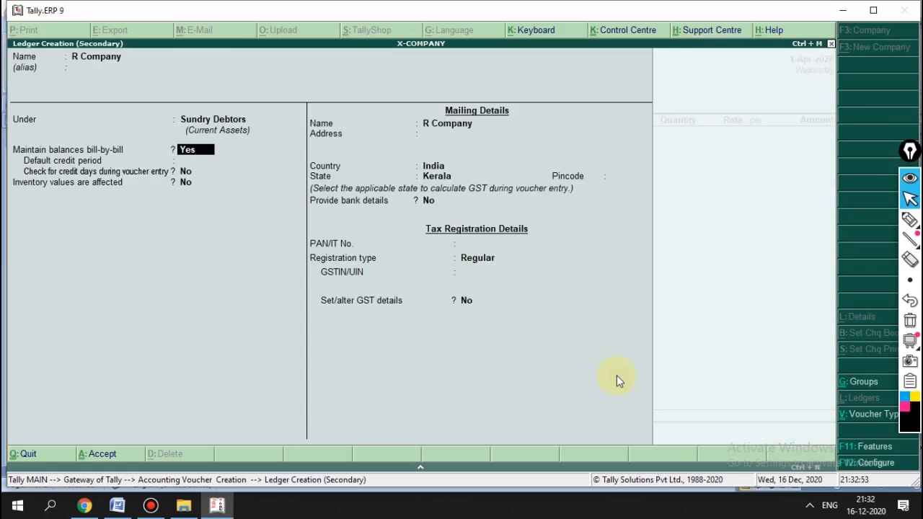
key(Return)
key(Return)
key(Return)
key(Return)
key(Return)
key(Return)
key(Return)
key(Return)
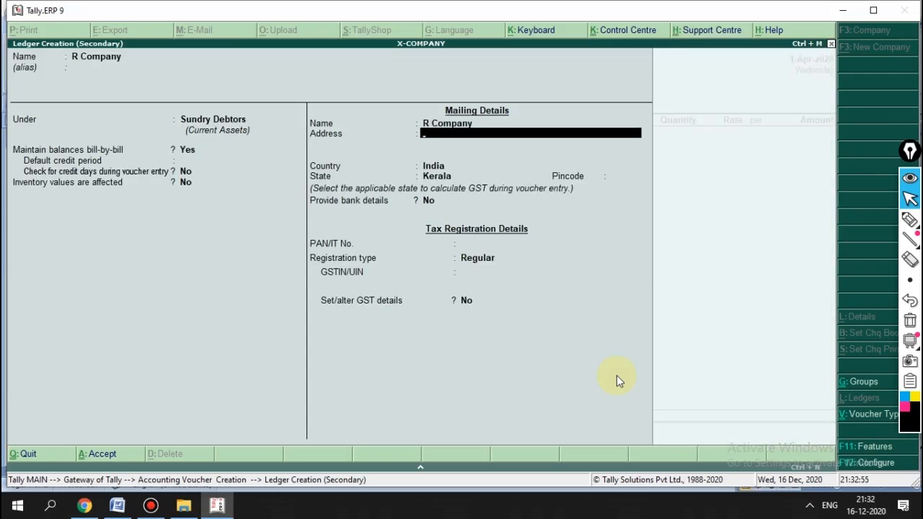
key(Return)
key(Return)
text(33525621265655)
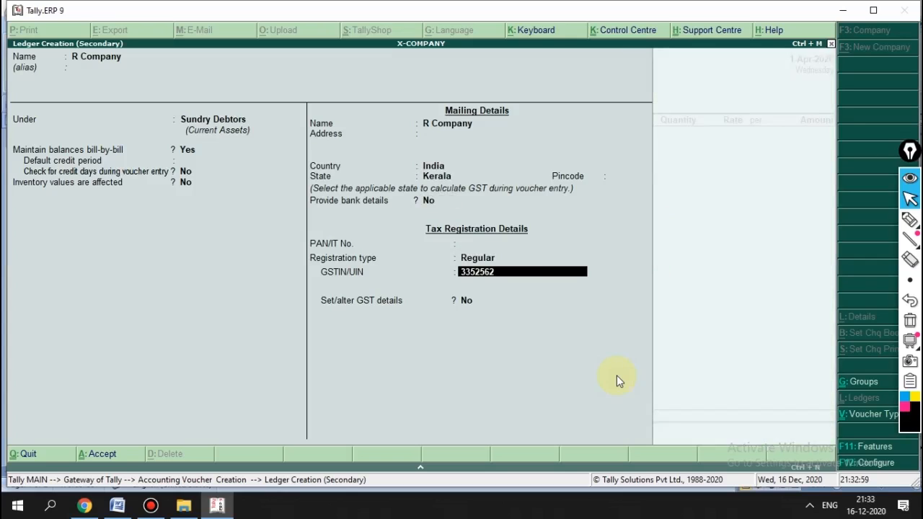
key(Return)
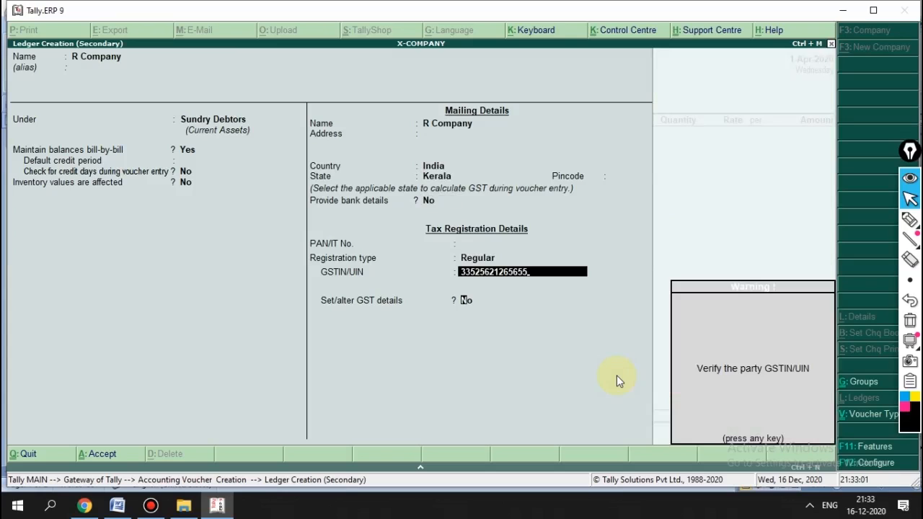
key(Return)
Step: Set the party's state to Maharashtra and accept the R Company ledger
key(Up)
key(Up)
key(Up)
key(Up)
key(Up)
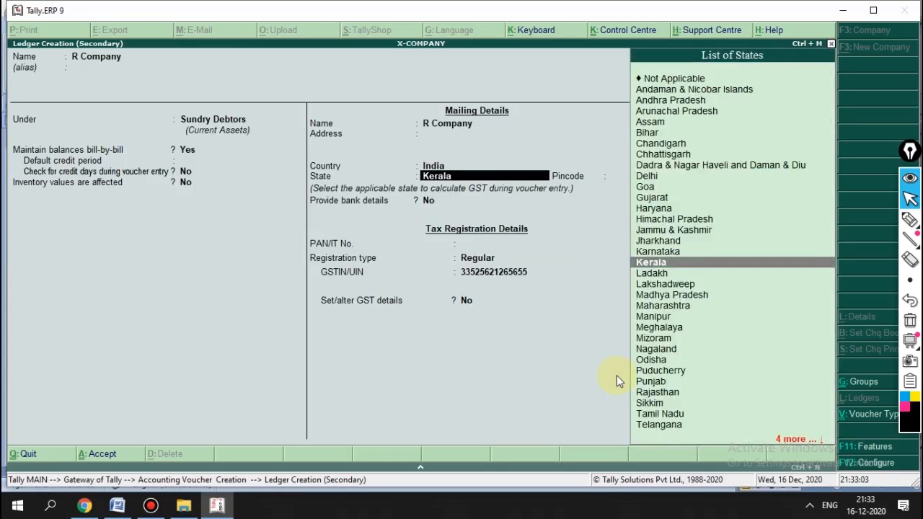
key(Down)
key(Down)
key(Down)
key(Down)
key(Up)
key(Down)
key(Return)
key(Return)
key(Return)
key(Return)
key(Return)
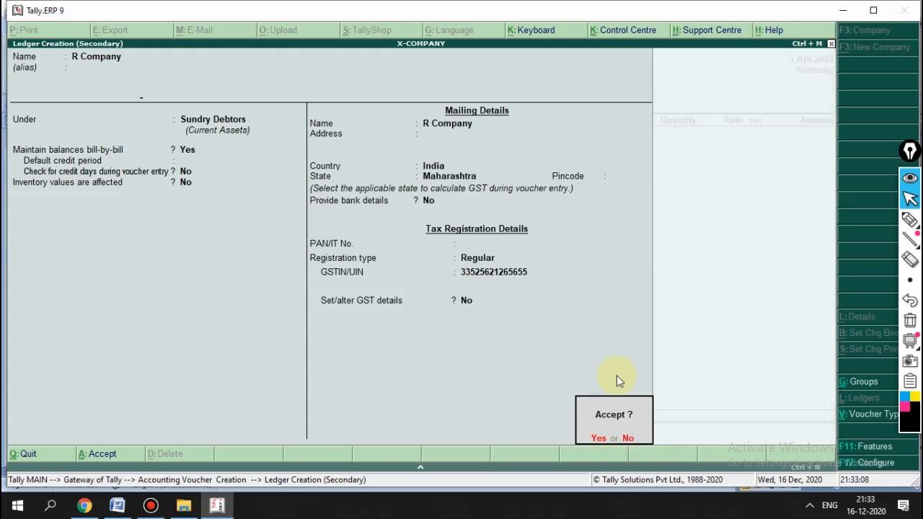
key(Return)
key(Return)
key(Return)
key(Return)
key(Return)
key(Return)
key(Return)
key(Return)
key(Return)
key(Return)
key(Return)
key(Return)
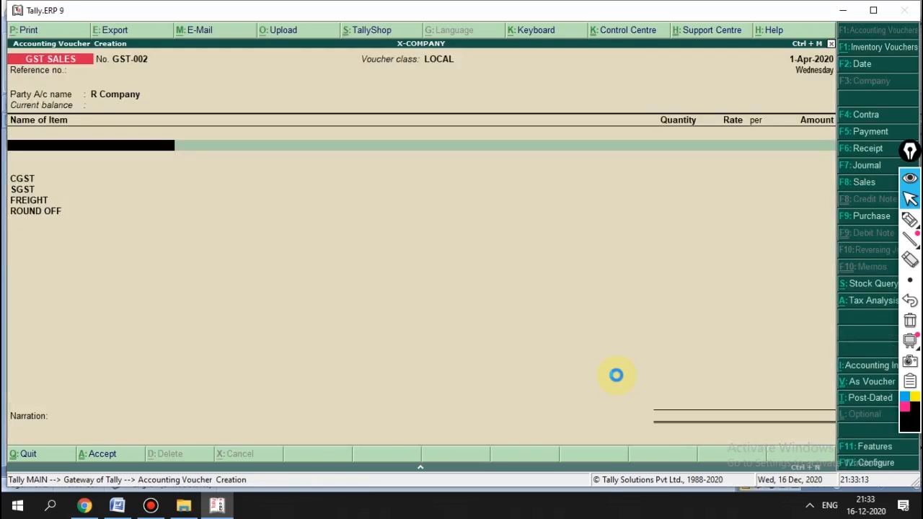
Step: Change the GST SALES voucher class to INTERSTATE
key(F9)
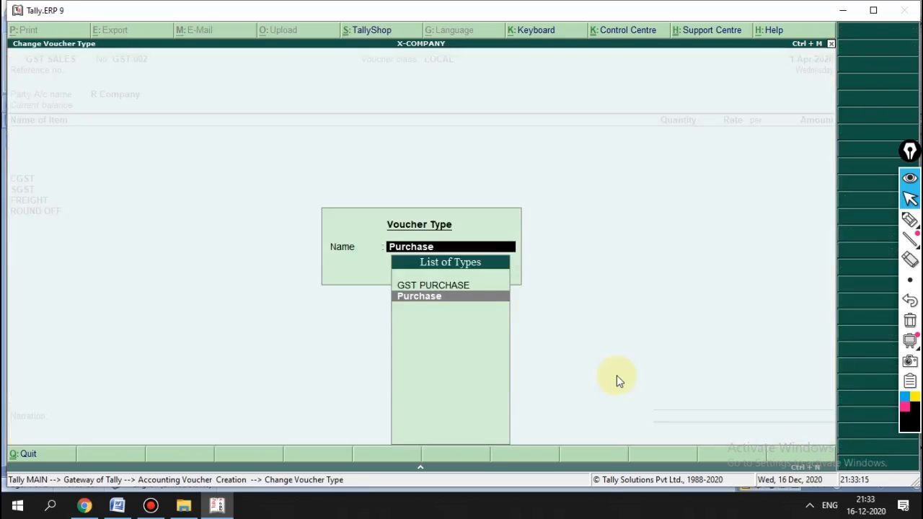
key(Escape)
click(616, 375)
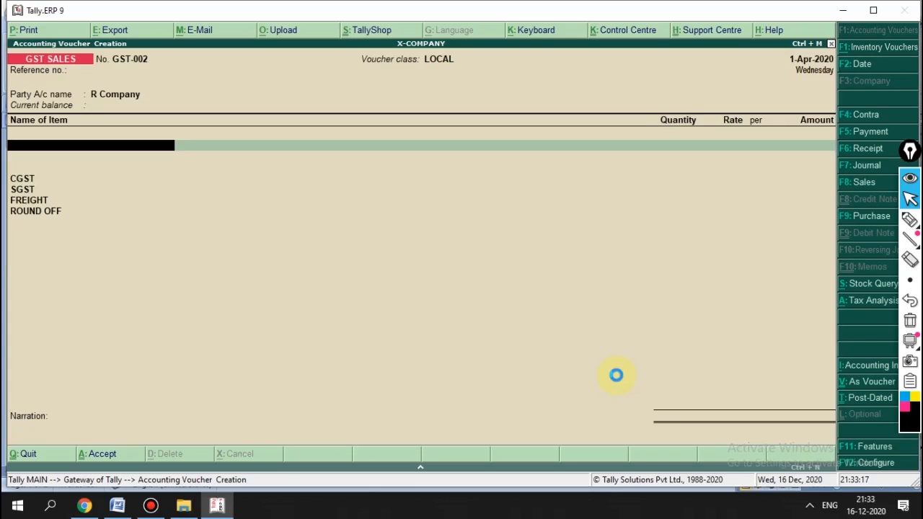
key(F8)
key(Up)
key(Return)
key(Return)
key(Return)
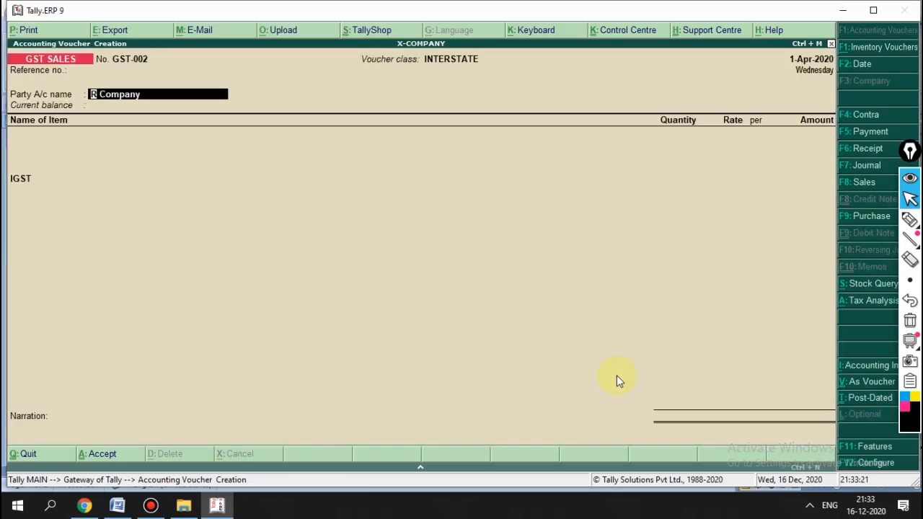
Step: Compare the INTERSTATE and LOCAL classes, keep INTERSTATE, and accept the party details
key(F8)
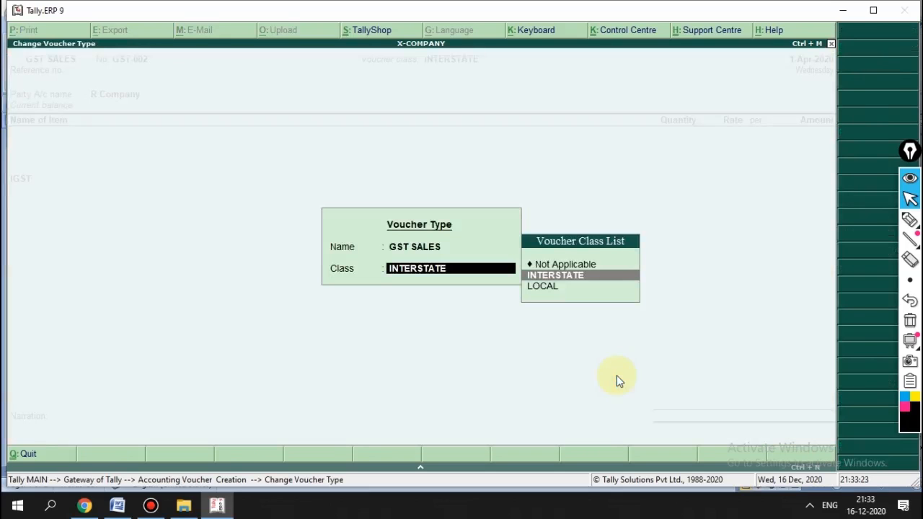
key(Down)
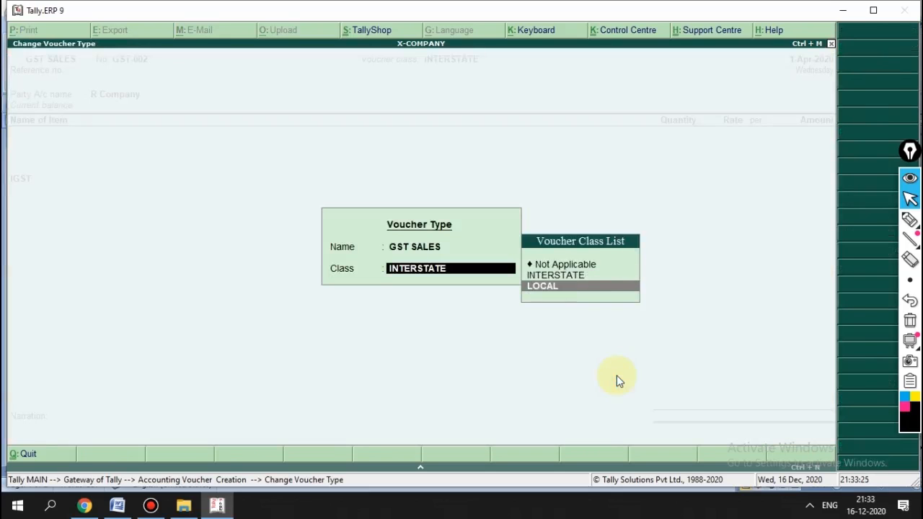
key(Up)
key(Down)
key(Up)
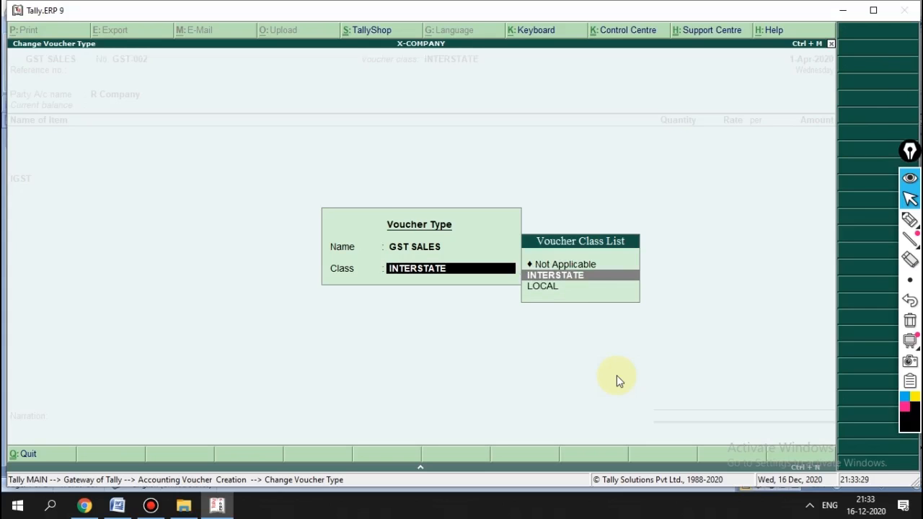
key(Return)
key(Return)
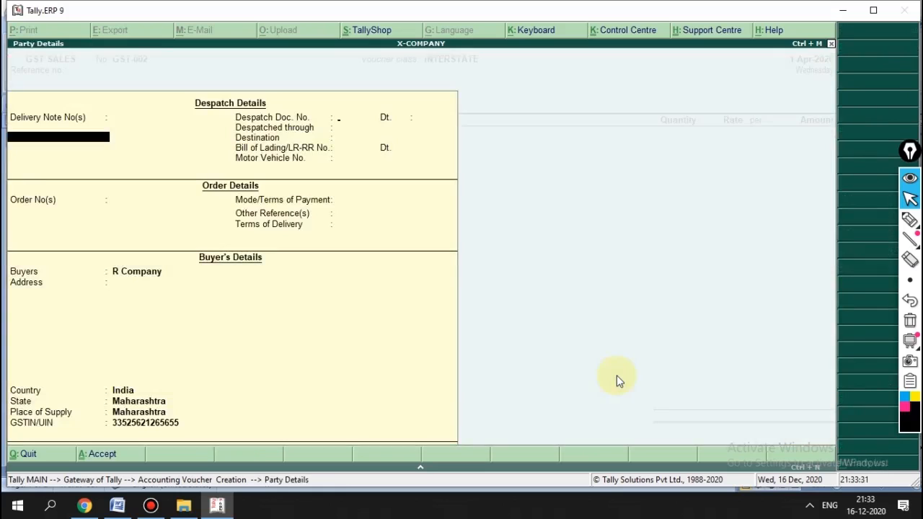
key(Return)
key(Return)
key(Return)
key(Return)
key(Return)
key(Return)
key(Return)
key(Return)
key(Return)
key(Return)
key(Return)
key(Return)
key(Return)
key(Return)
key(Return)
key(Return)
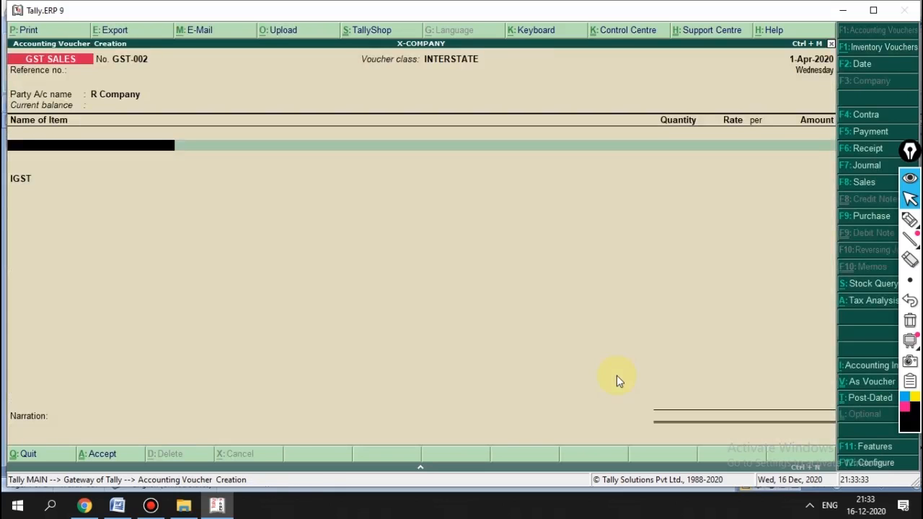
Step: Enter 25 boxes of X ITEM at rate 610.00, giving a 17,995.00 total
text(X)
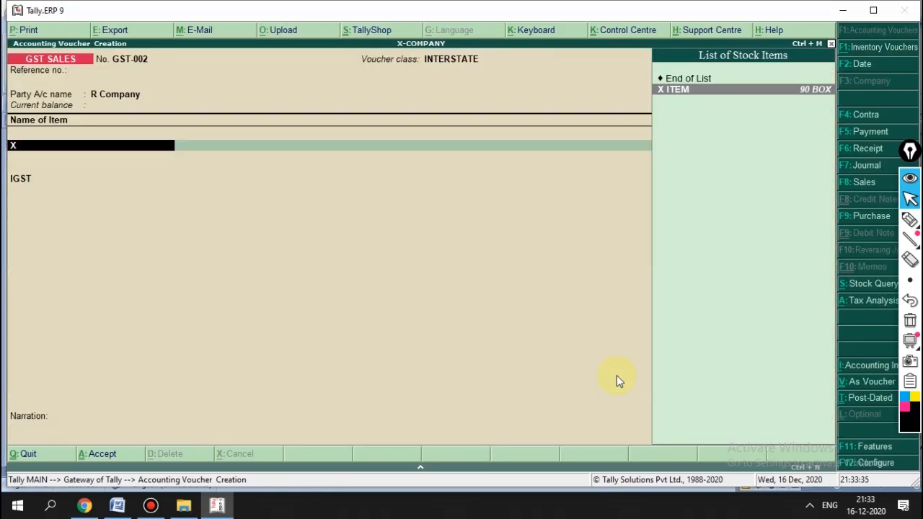
key(Return)
text(25)
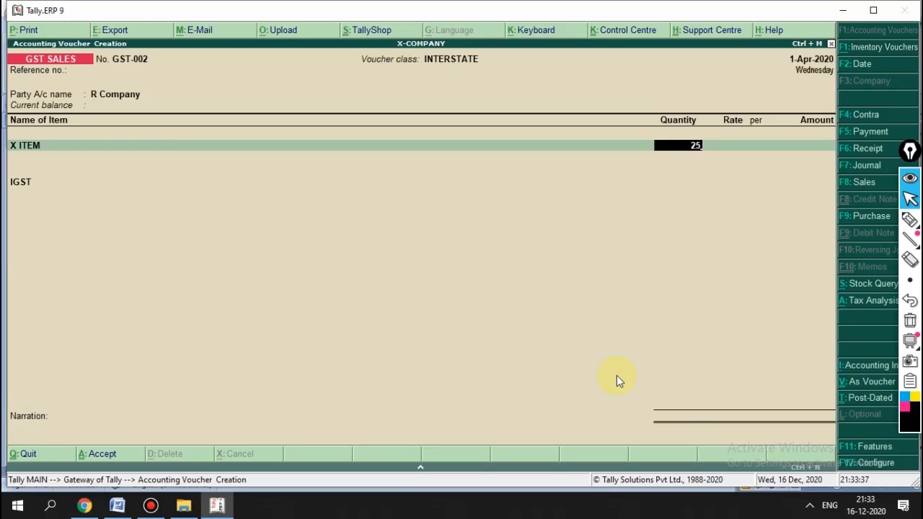
key(Return)
text(60)
key(BackSpace)
text(10)
key(Return)
key(Return)
key(Return)
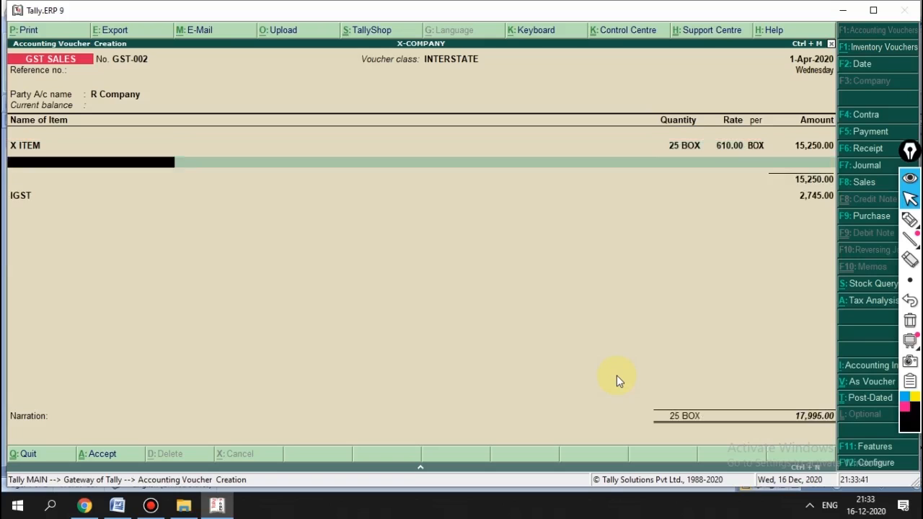
key(Return)
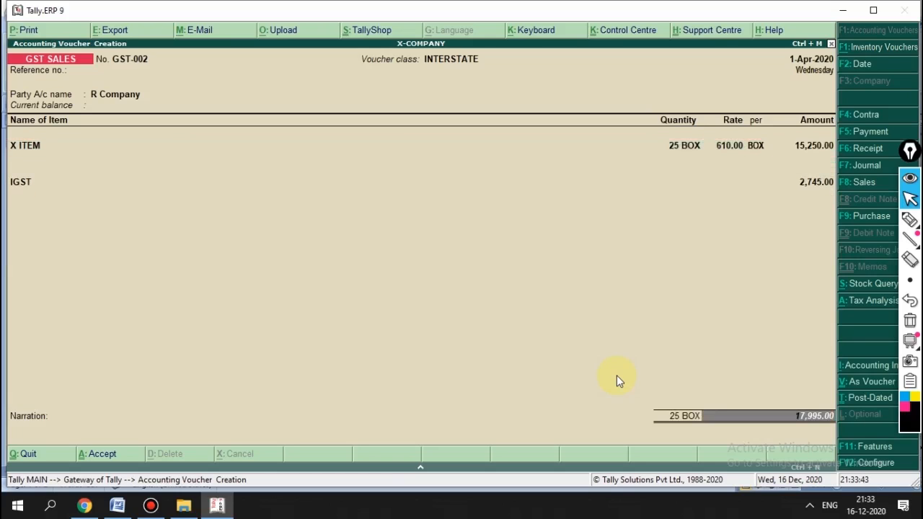
key(Return)
Step: Save GST-002, remove the extra round-off ledger line, and leave voucher entry
key(Return)
key(Return)
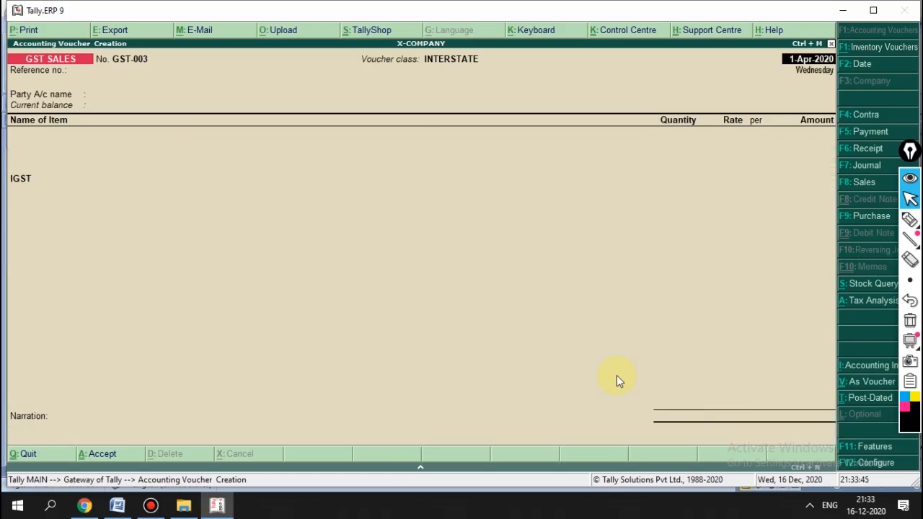
key(Page_Up)
key(Return)
key(Return)
key(Return)
key(Return)
key(Return)
key(Return)
key(Return)
key(Return)
key(Return)
key(Return)
key(Return)
key(Return)
key(Return)
key(Return)
key(Return)
key(Return)
key(Return)
key(Return)
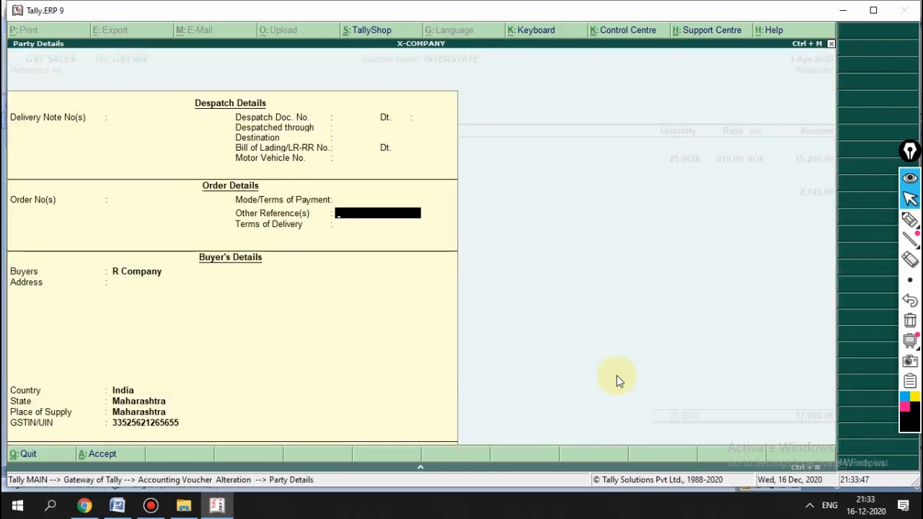
key(Return)
key(Return)
key(Return)
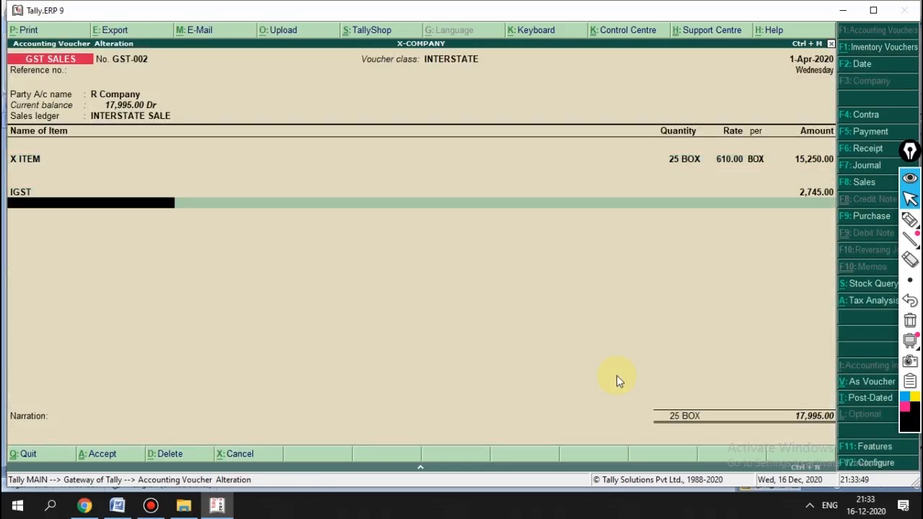
text(Rou)
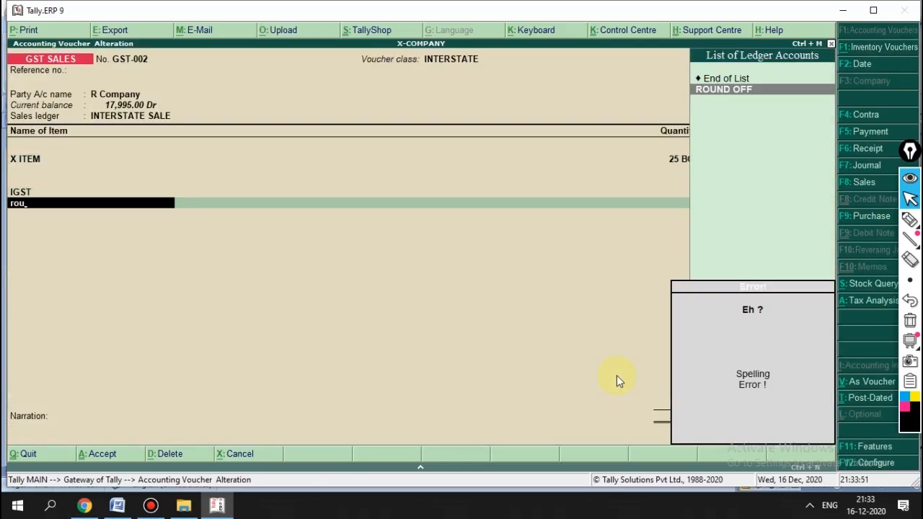
key(BackSpace)
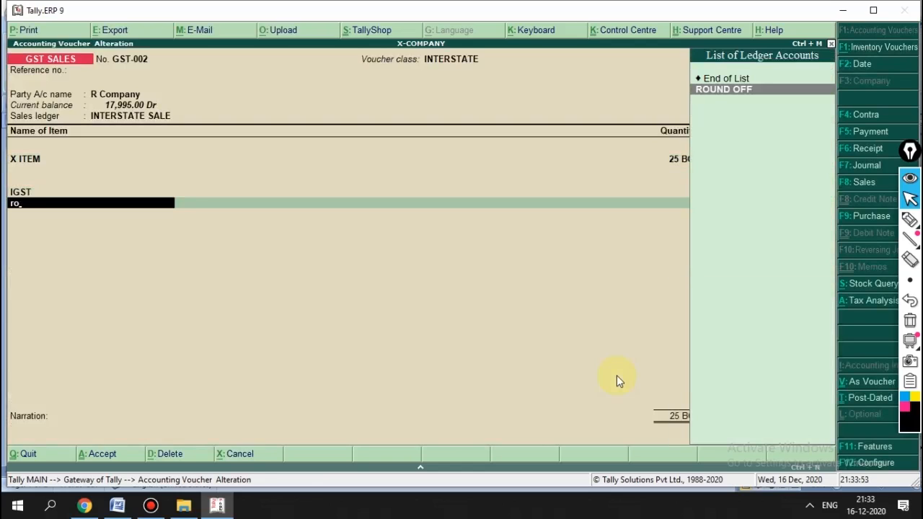
key(BackSpace)
key(BackSpace)
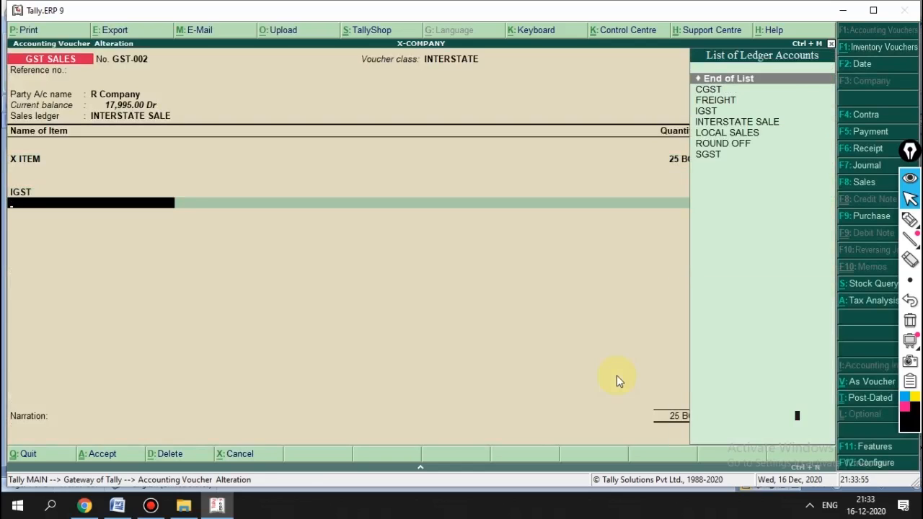
key(Return)
key(Return)
key(Return)
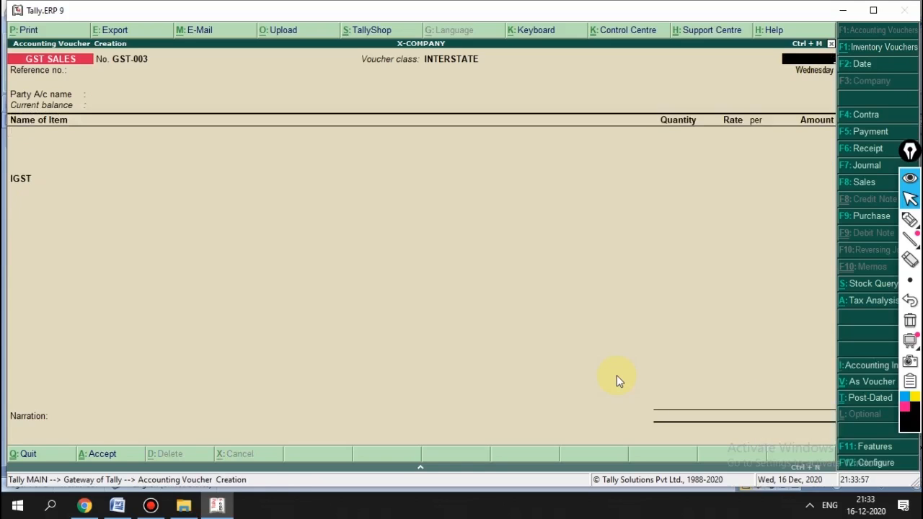
key(Escape)
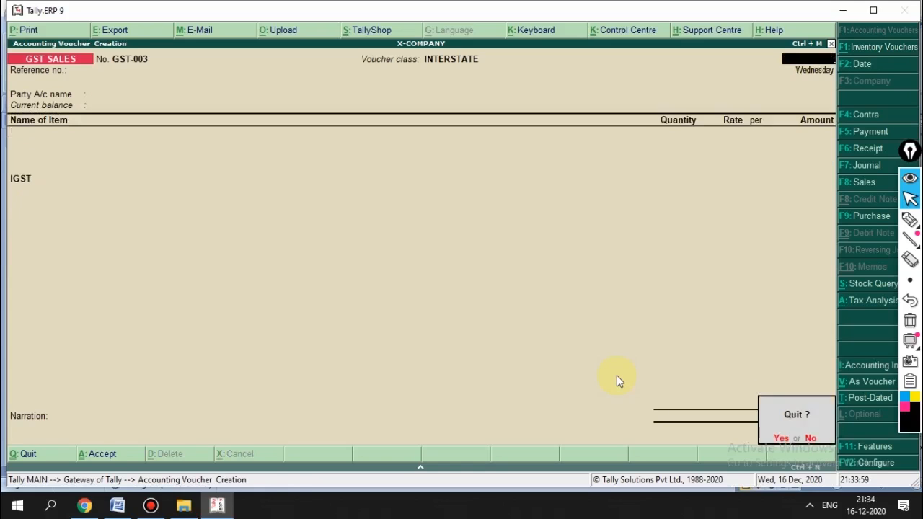
key(Return)
key(Down)
key(Down)
key(Down)
key(Down)
key(Down)
Step: Review the detailed Profit & Loss A/c rows down to the 2,152.88 Nett Profit, then close it
click(618, 382)
key(Return)
key(alt+F1)
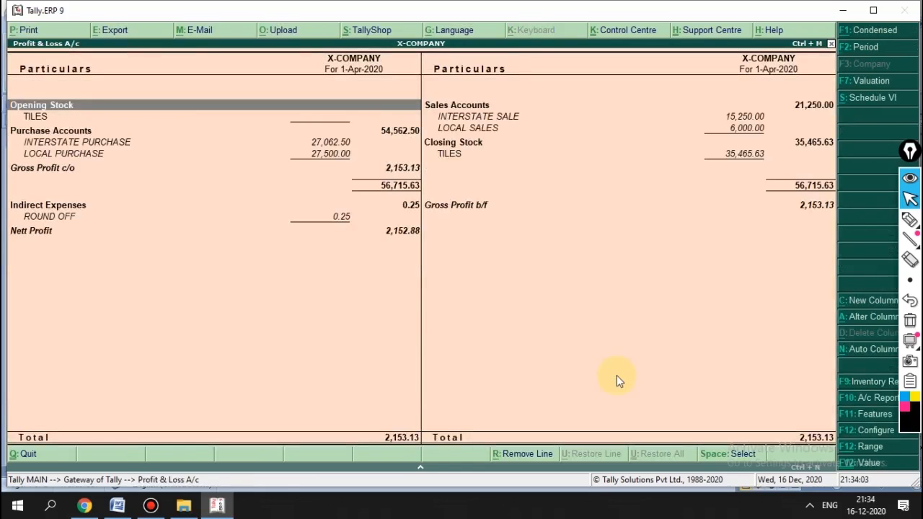
key(Down)
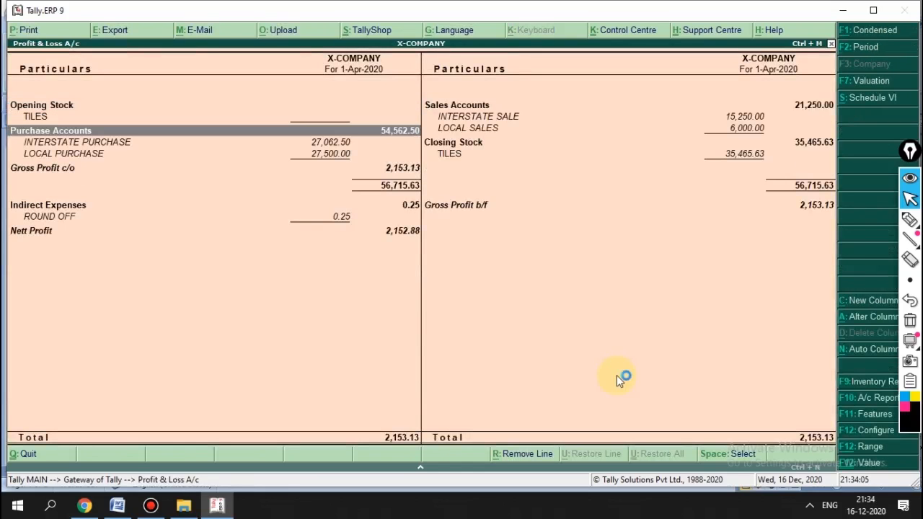
key(Down)
key(Up)
key(Up)
key(Down)
key(Right)
key(Up)
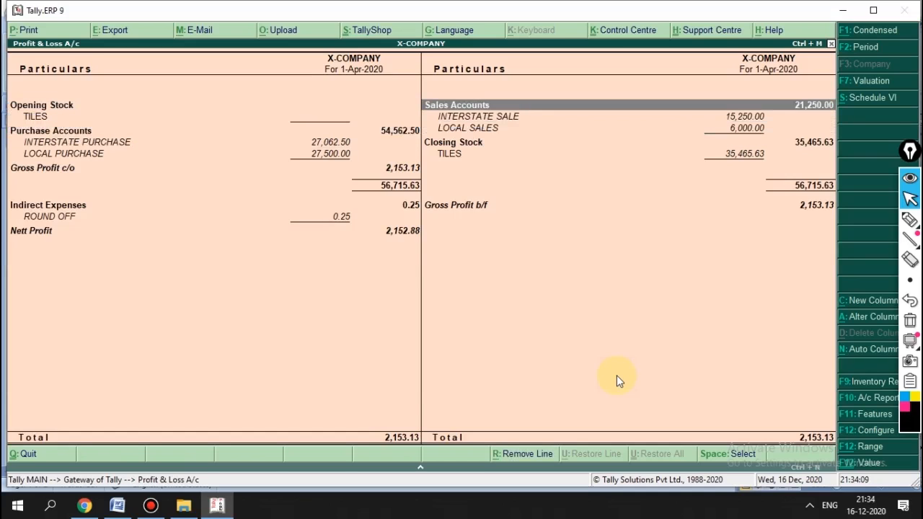
key(Down)
key(Down)
key(Down)
key(Down)
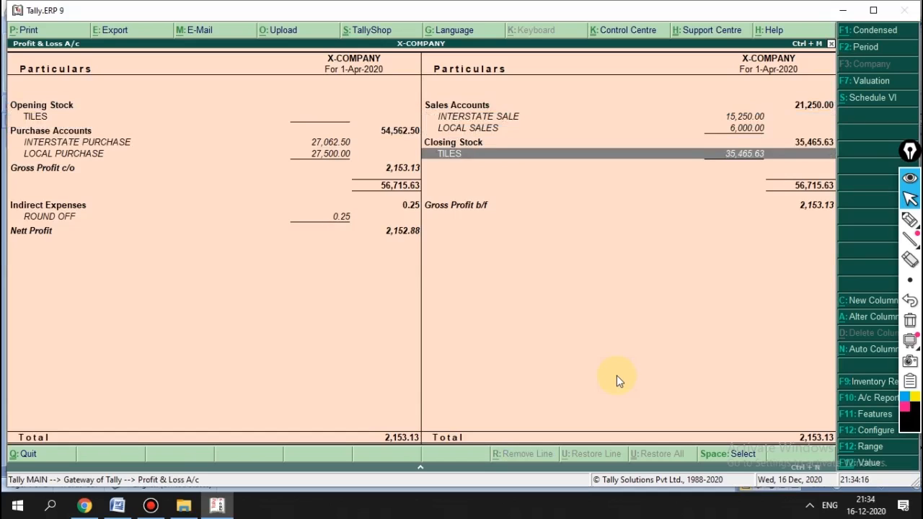
key(Left)
key(Down)
key(Down)
key(Down)
key(Down)
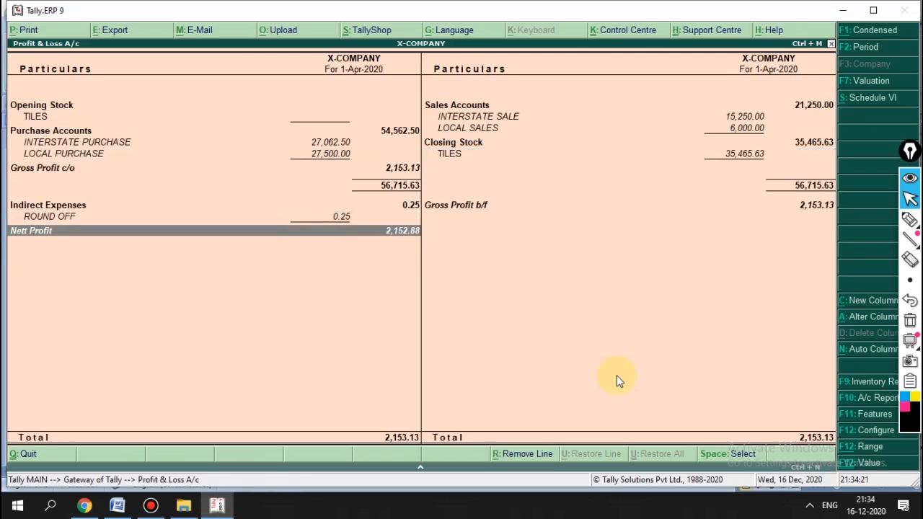
key(Escape)
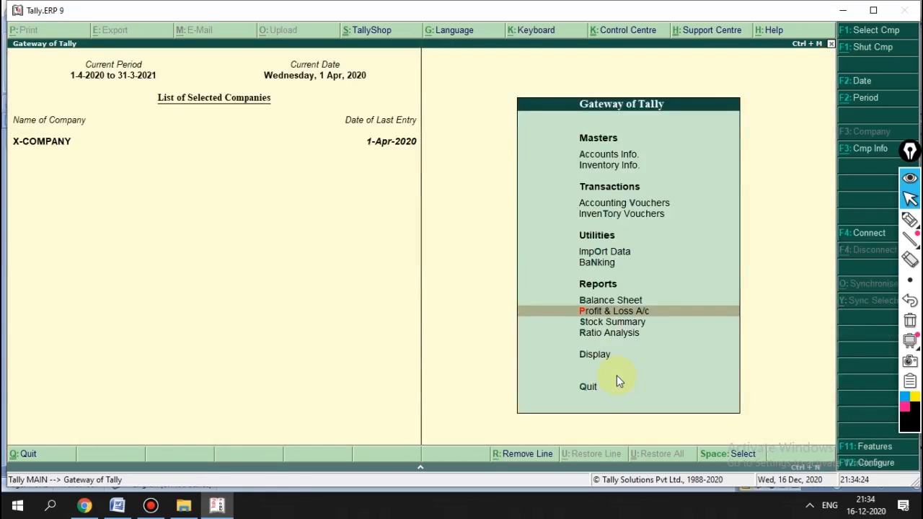
key(Down)
key(Up)
key(Up)
key(Up)
key(Up)
key(Up)
key(Up)
key(Up)
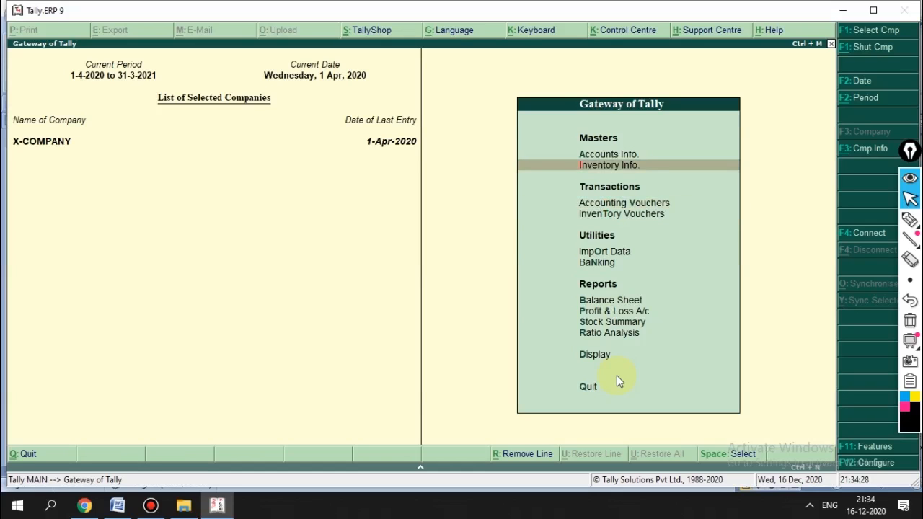
key(Down)
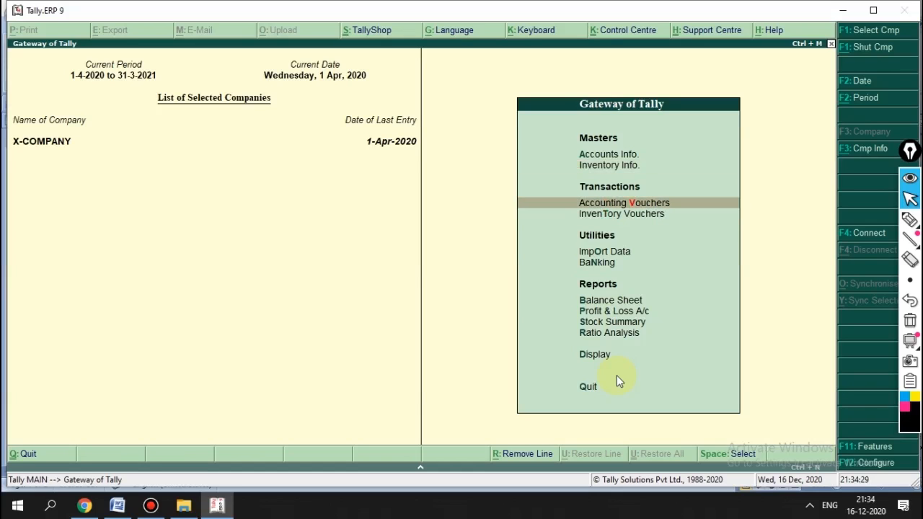
key(Return)
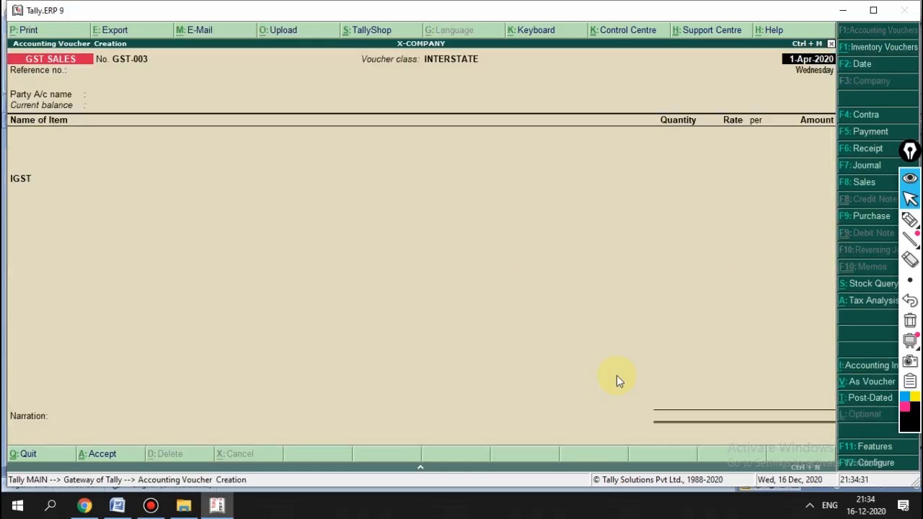
key(Escape)
key(Return)
key(Down)
key(Down)
key(Down)
key(Down)
key(Down)
key(Down)
key(Down)
key(Down)
key(Return)
key(Down)
key(Down)
key(Return)
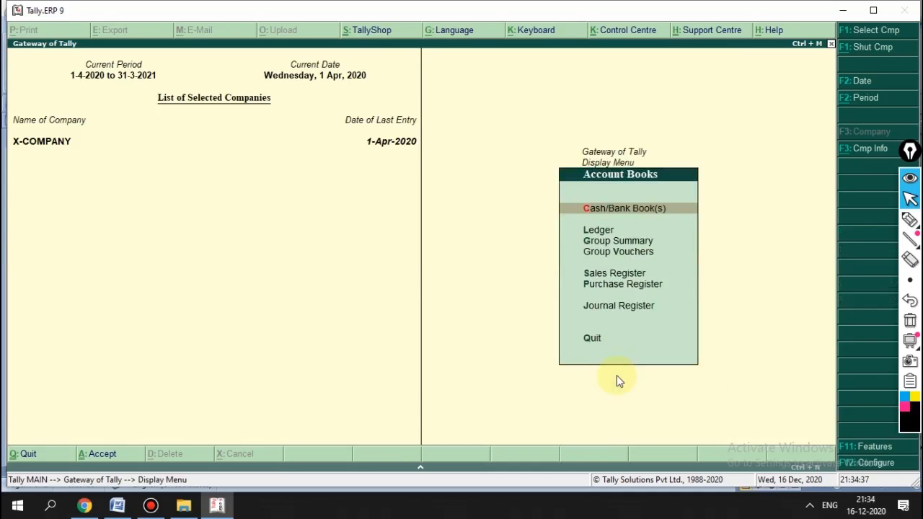
key(Down)
key(Down)
key(Down)
key(Down)
key(Return)
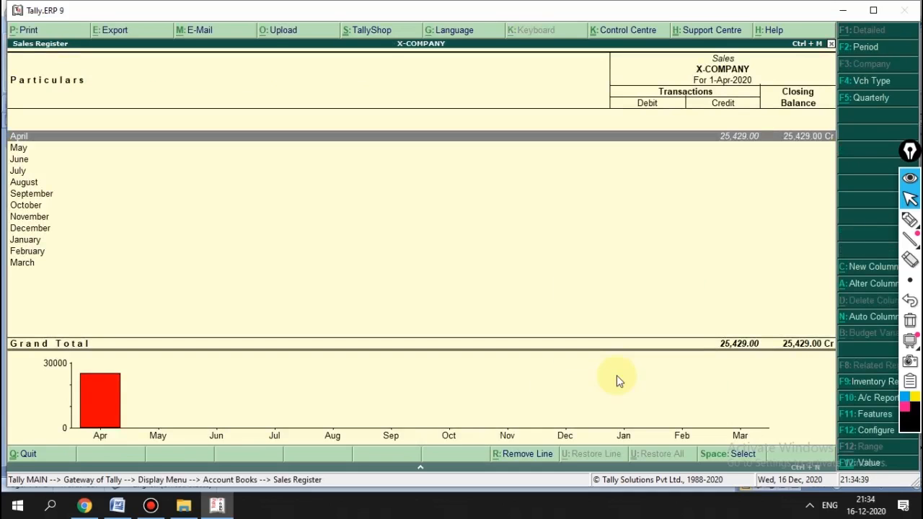
key(Return)
key(Down)
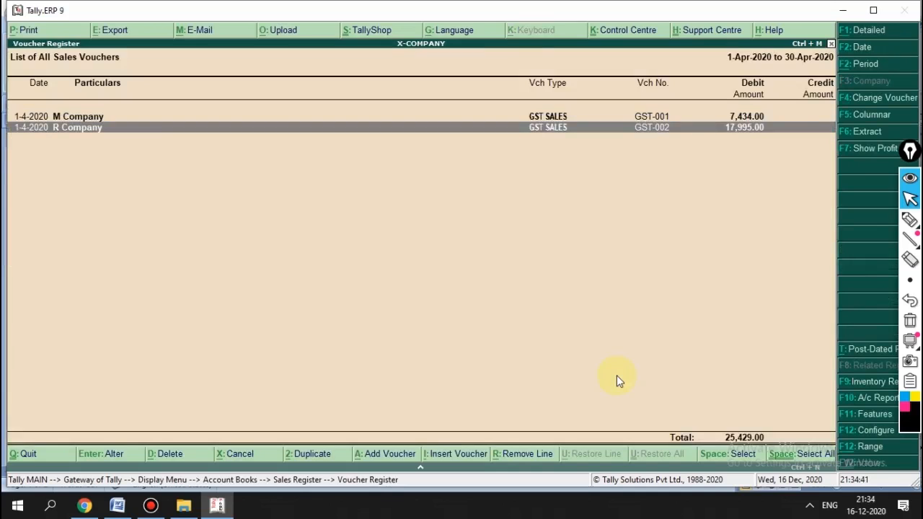
key(Up)
key(Down)
key(Up)
key(Down)
key(Up)
key(Down)
key(Up)
key(Down)
key(Up)
key(Down)
key(Up)
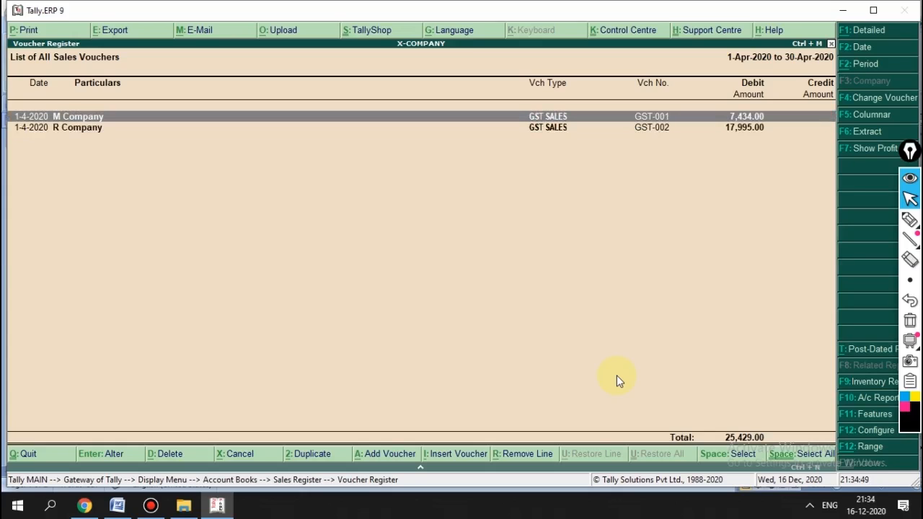
key(Return)
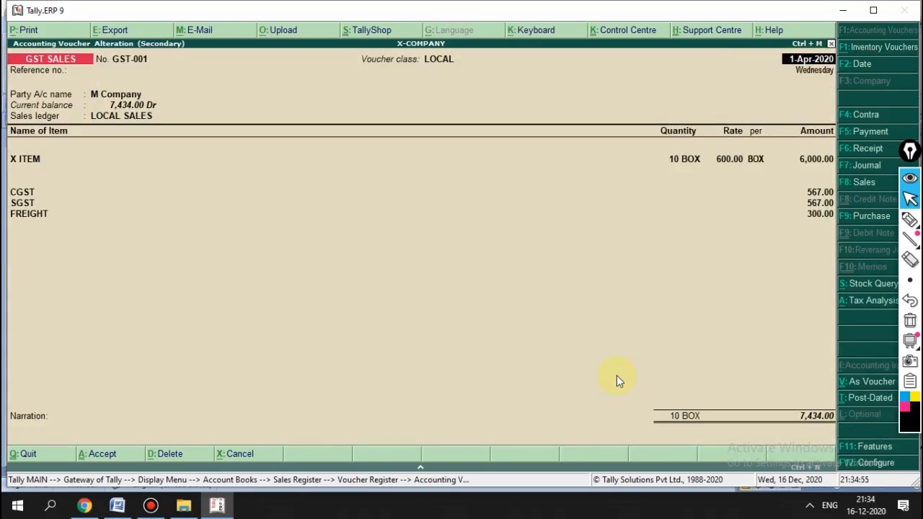
key(Escape)
key(y)
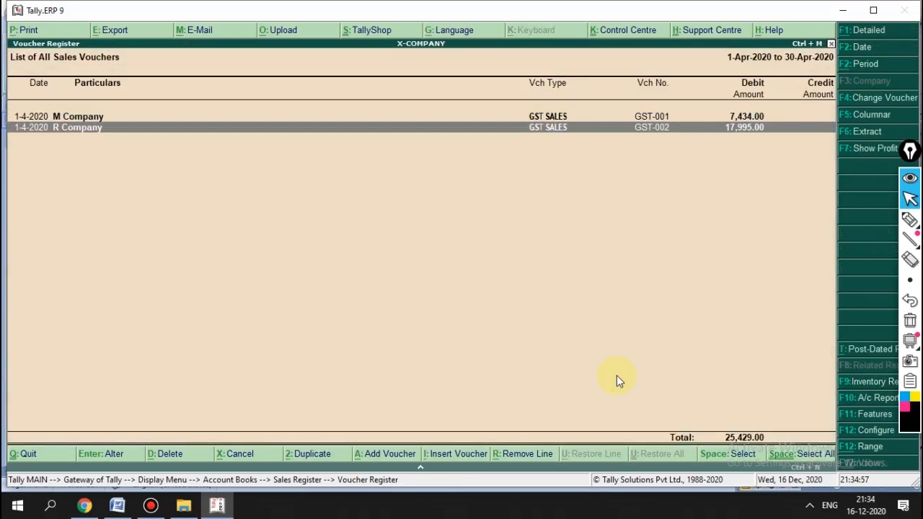
key(Return)
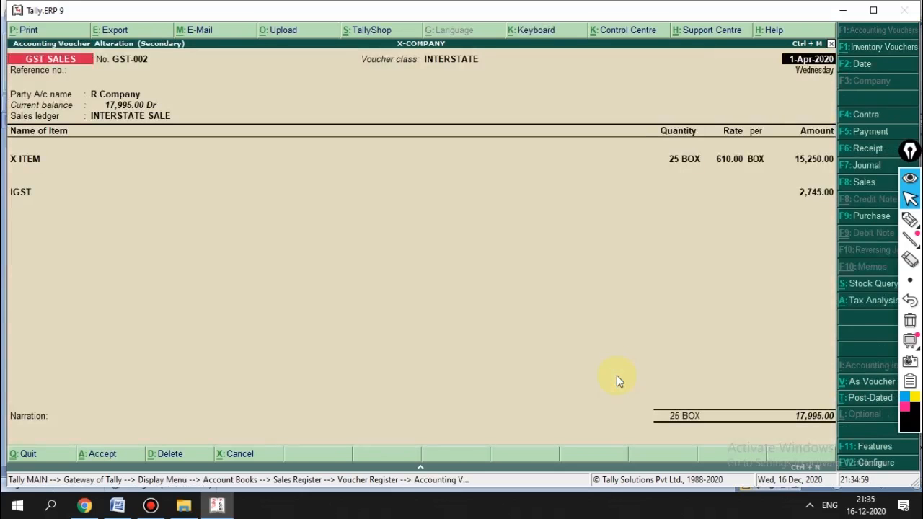
key(Escape)
key(y)
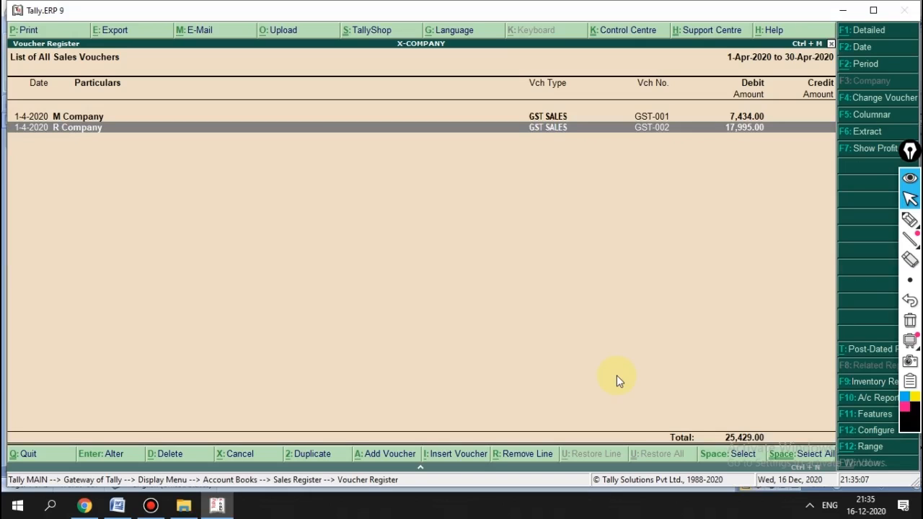
key(Escape)
key(Escape)
key(Escape)
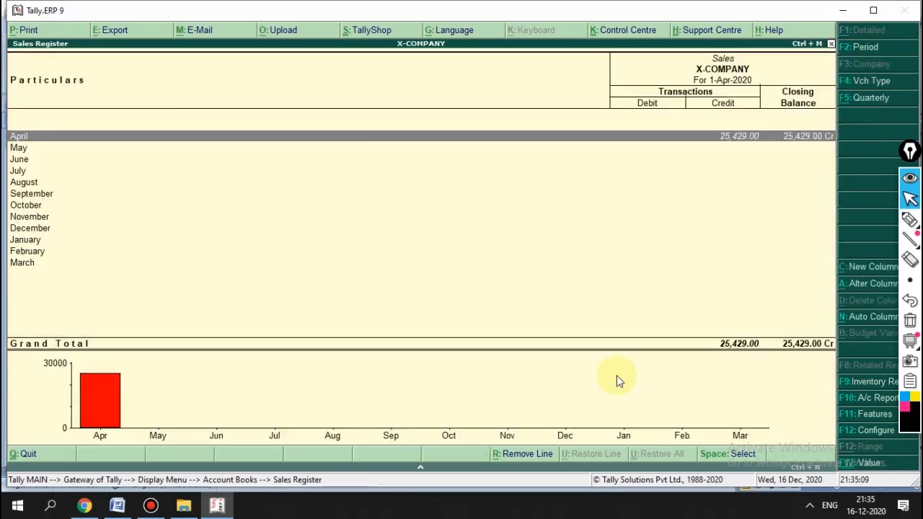
key(Escape)
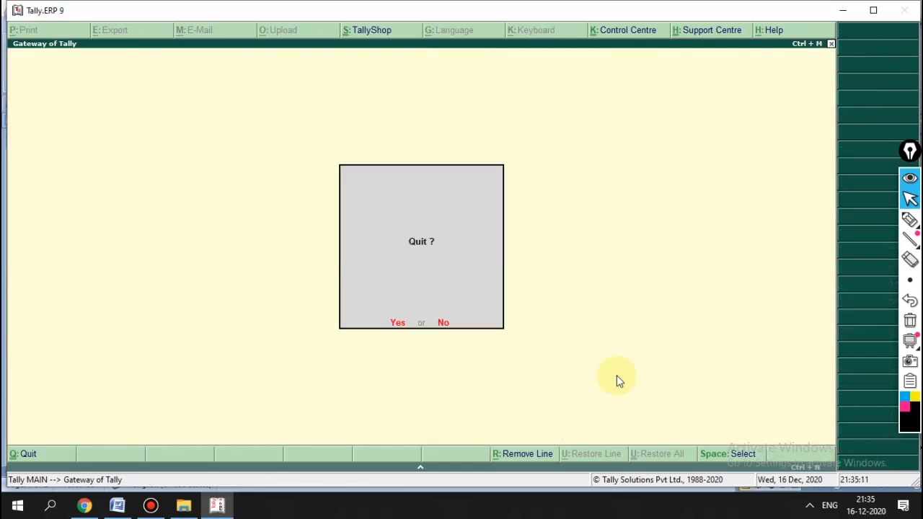
Step: Stay in Tally and open a new GST Sales voucher with class LOCAL
key(n)
key(Down)
key(Down)
key(Return)
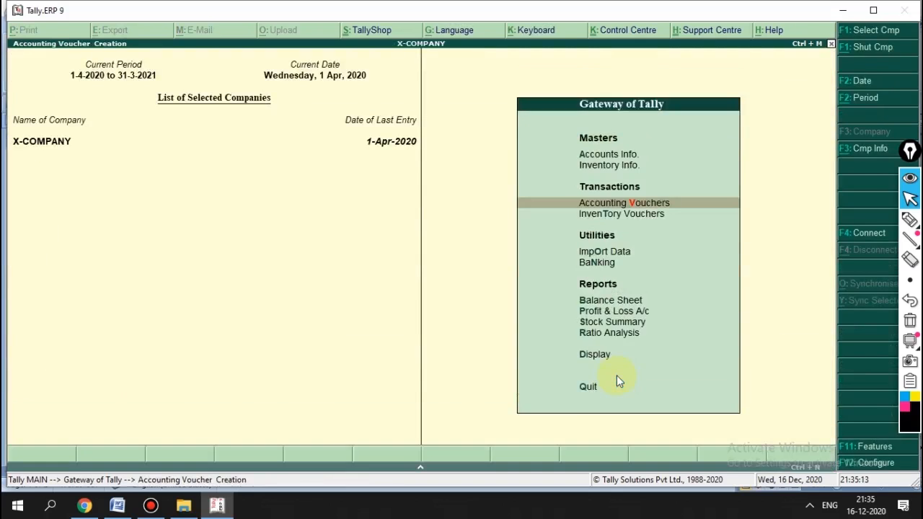
key(F8)
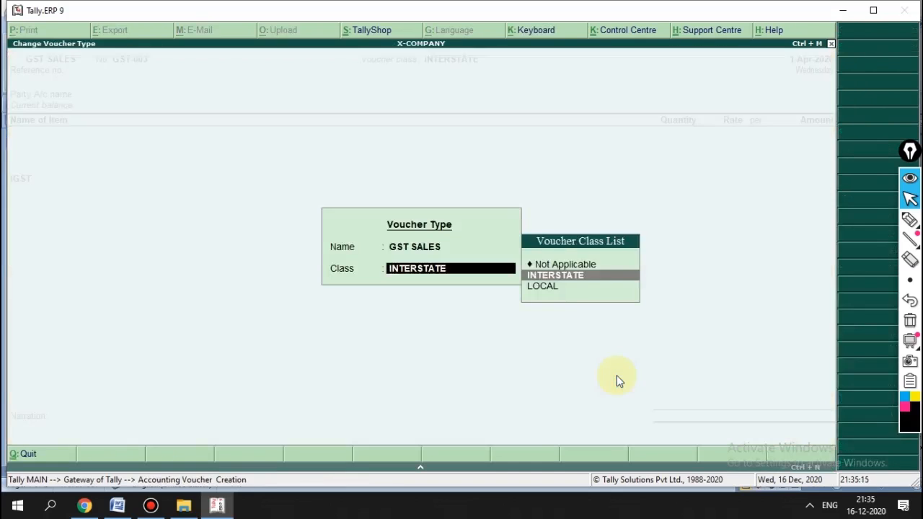
key(Down)
key(Return)
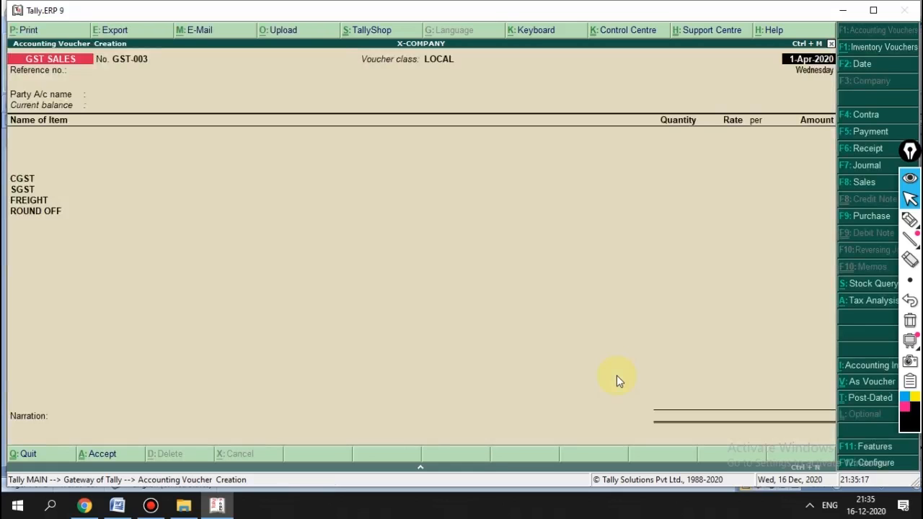
Step: Create a new party ledger with the customer's name, registration type Consumer, and accept it
key(alt+c)
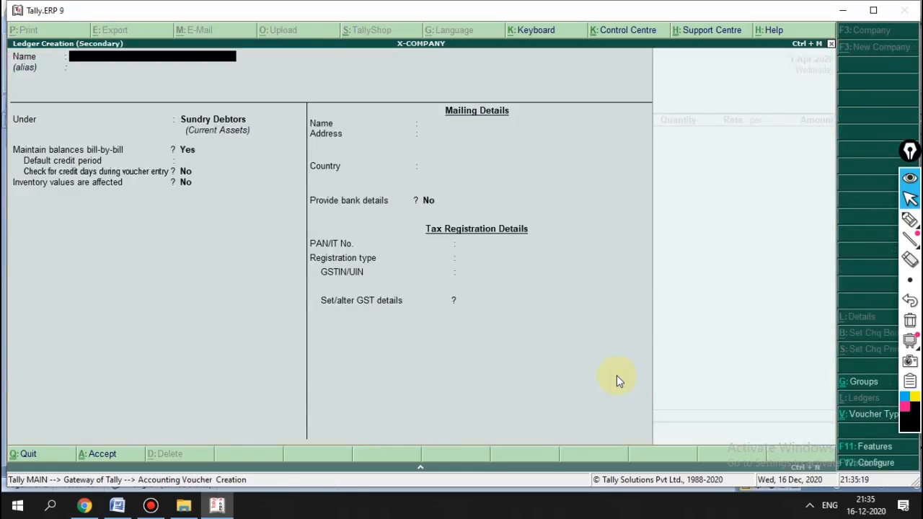
text(Suresh)
key(Return)
key(Return)
key(Return)
key(Return)
key(Return)
key(Return)
key(Return)
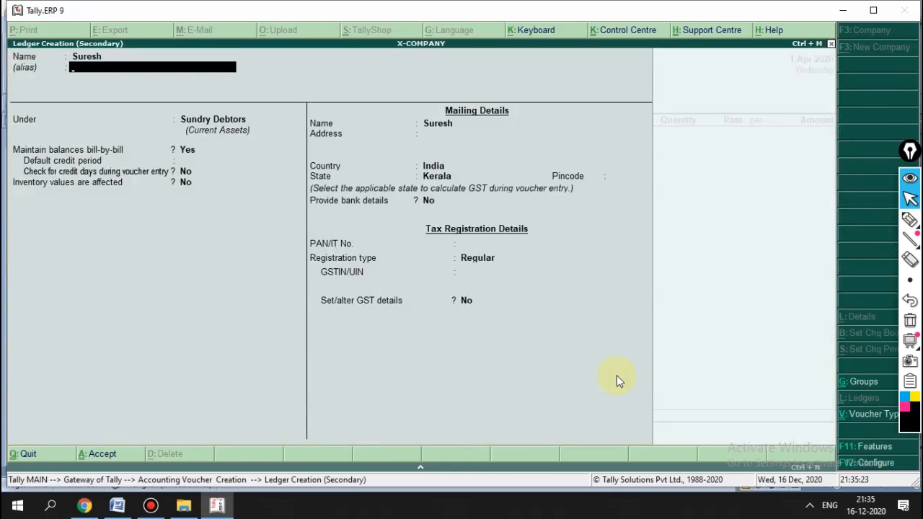
key(Return)
key(Return)
key(Return)
key(Return)
key(Return)
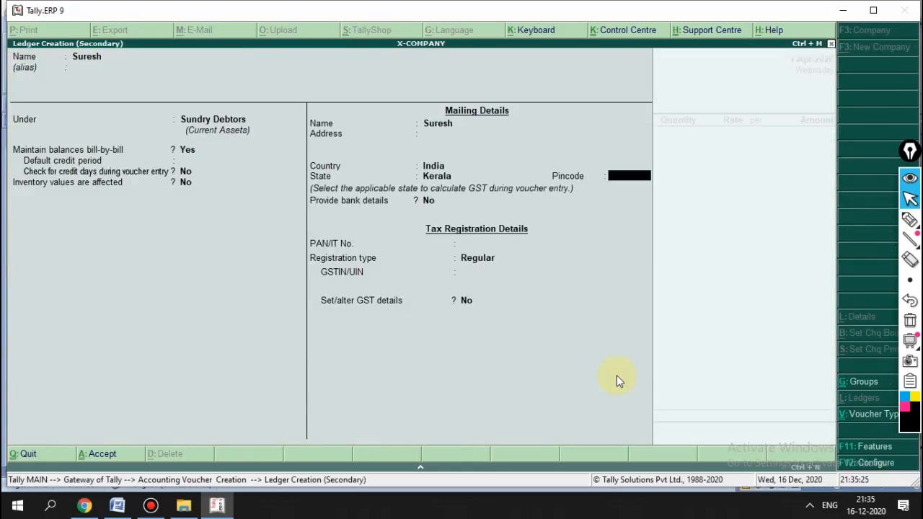
key(Up)
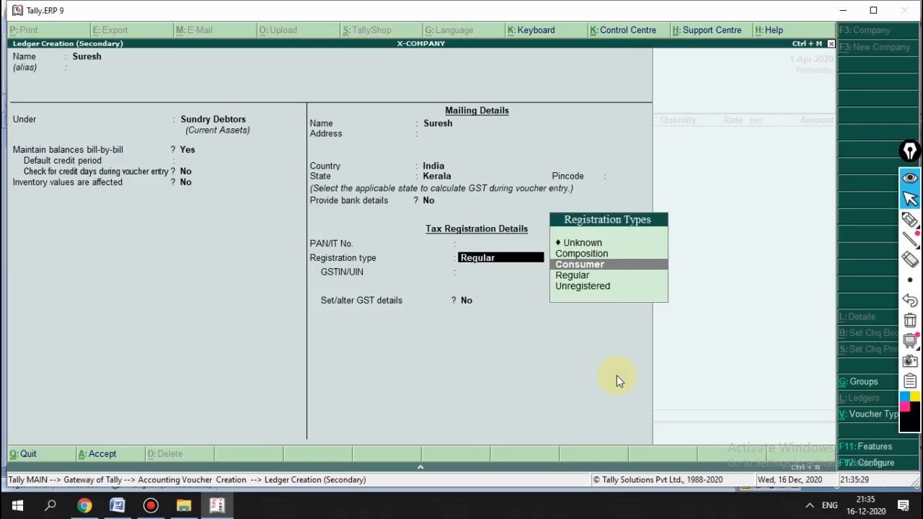
key(Return)
key(Return)
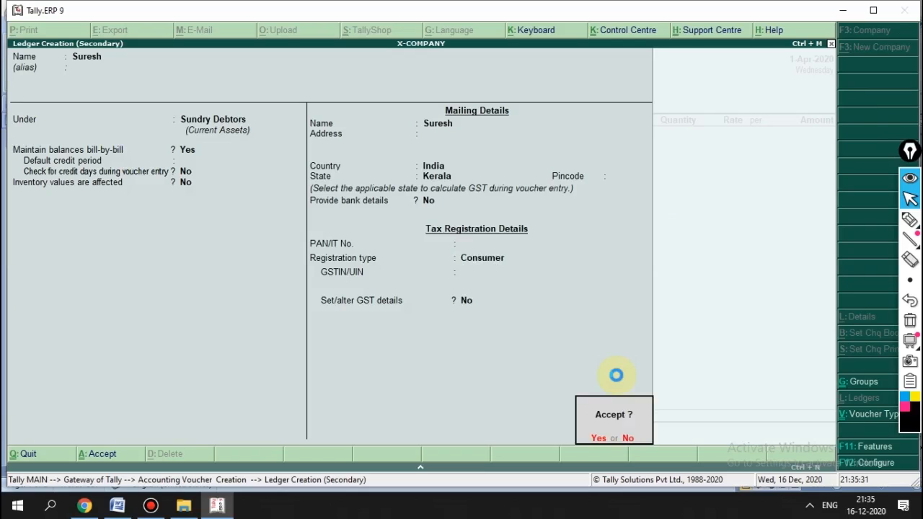
key(Return)
key(Return)
key(Return)
key(Return)
key(Return)
key(Return)
key(Return)
key(Return)
key(Return)
key(Return)
key(Return)
key(Return)
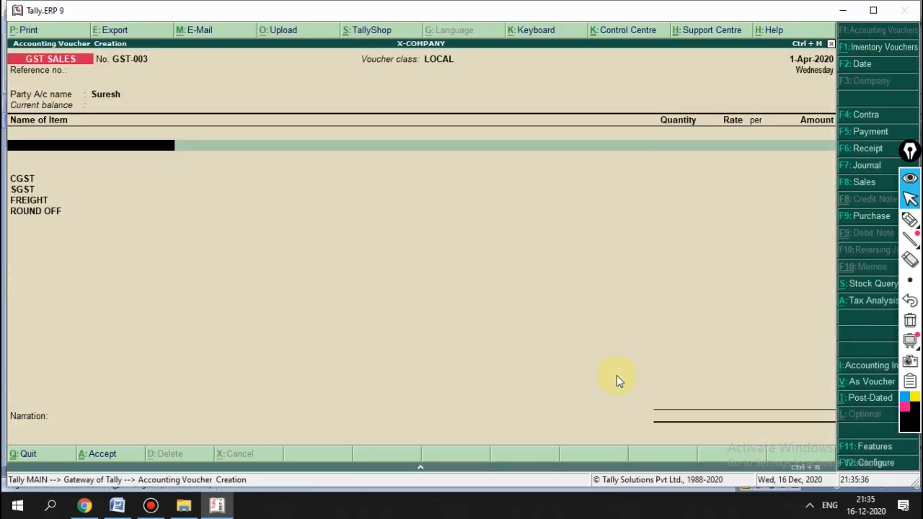
Step: Discard the open voucher and start creating a new voucher type from the accounts masters
key(Escape)
key(Return)
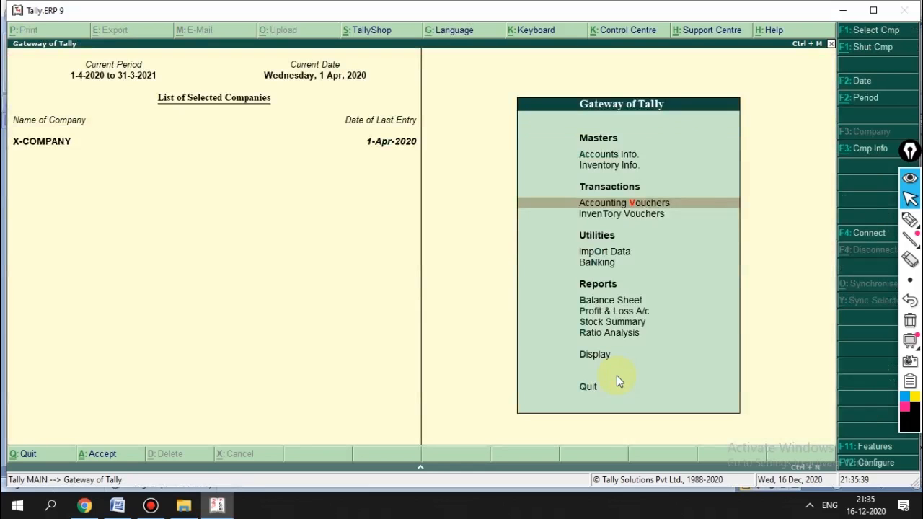
key(Up)
key(Up)
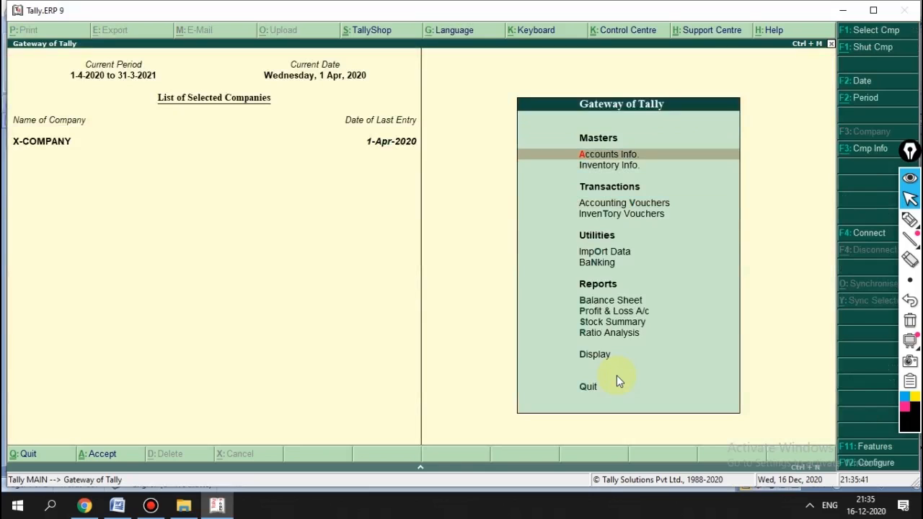
key(Return)
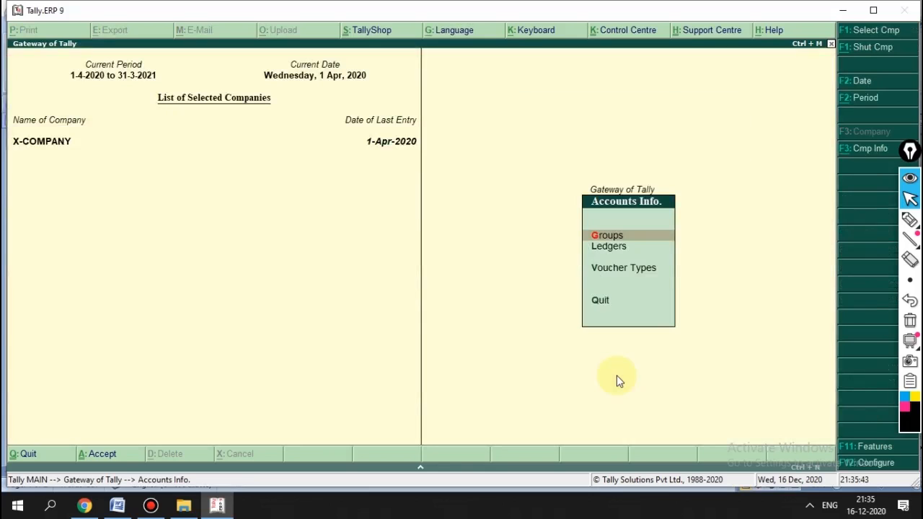
key(Down)
key(Down)
key(Return)
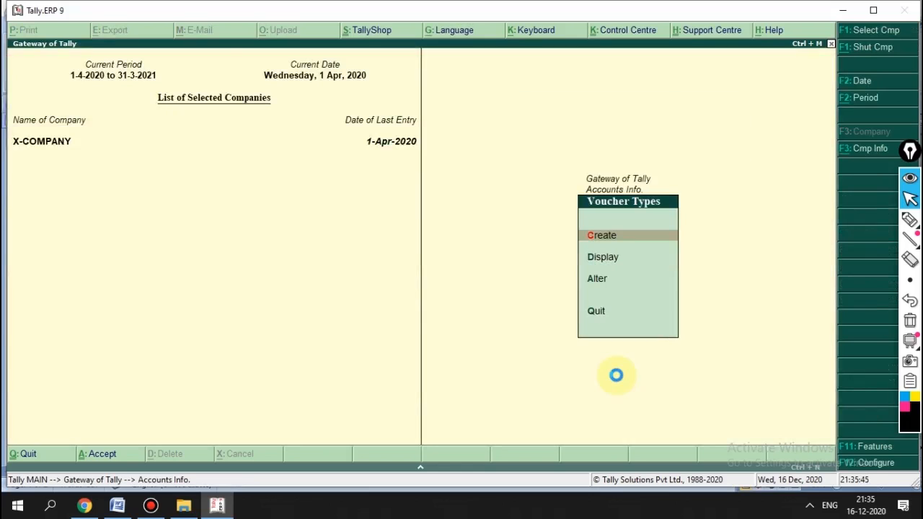
key(Return)
Step: Name the voucher type 'Gst Sales B2c', base it on Sales (abbreviation Sale), and use automatic numbering
text(G)
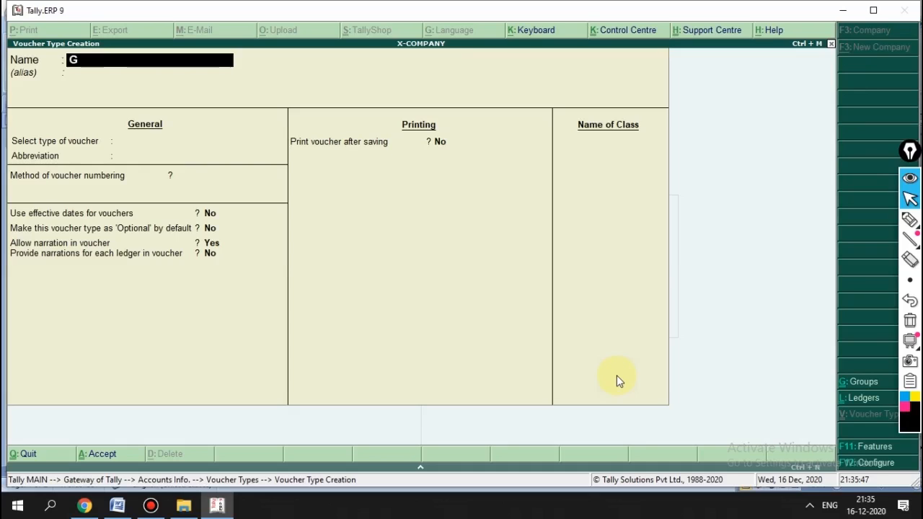
text(st Sales B2c)
key(Return)
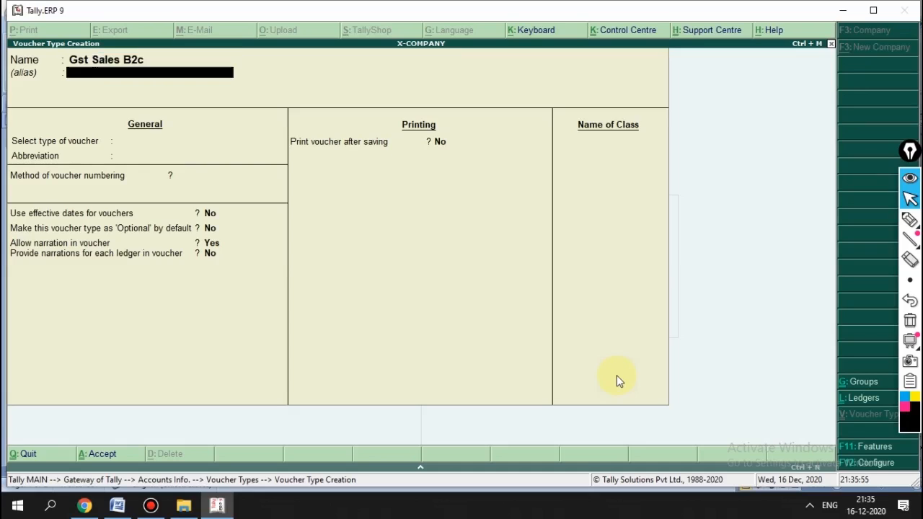
key(Return)
text(Sal)
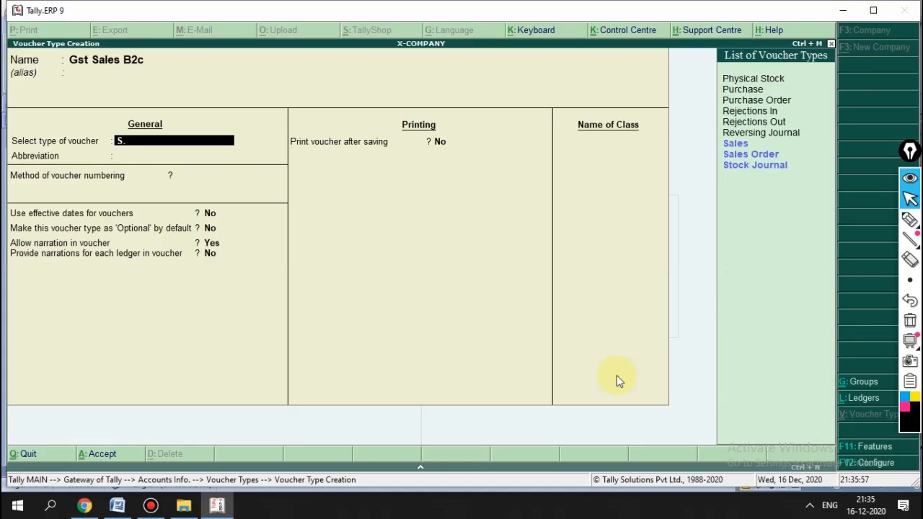
key(Return)
key(Return)
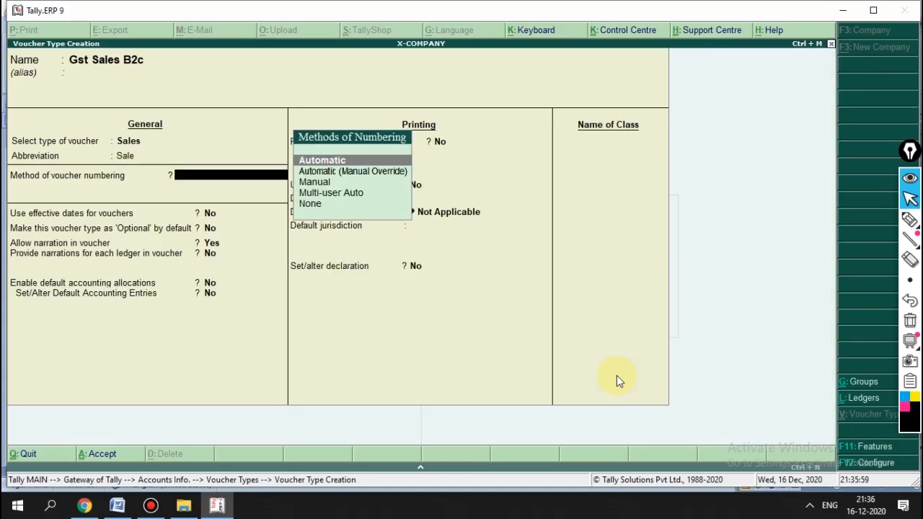
key(Return)
text(y)
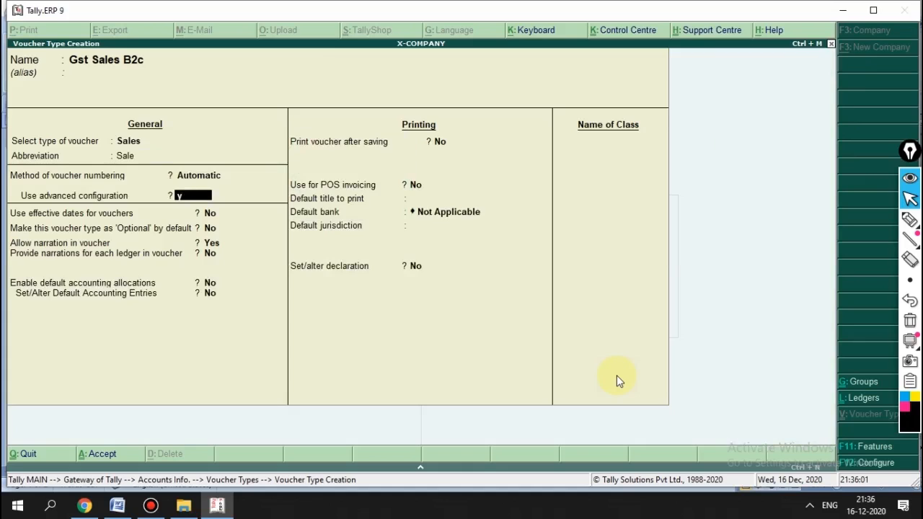
Step: Set numbering width 3, prefill with zeros, and prefix B2c, keeping the default printing settings
key(Return)
key(Return)
text(63)
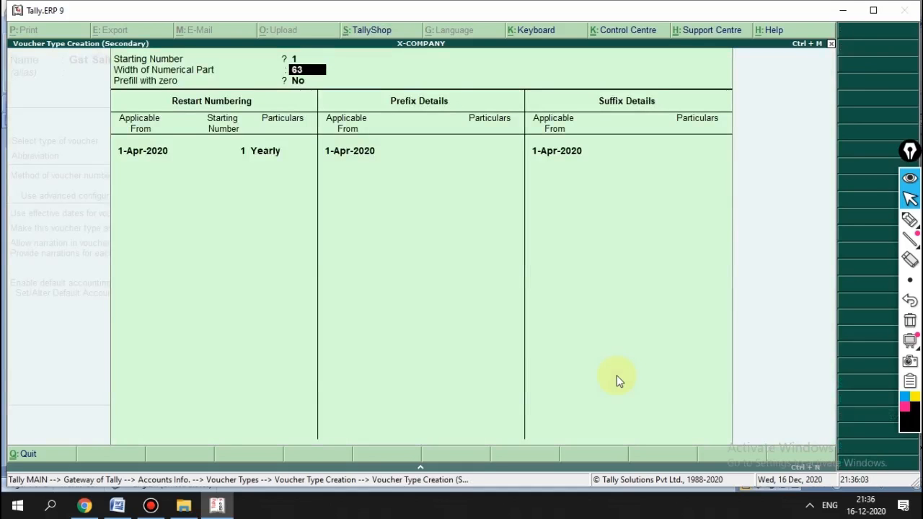
key(BackSpace)
key(BackSpace)
text(3)
key(Return)
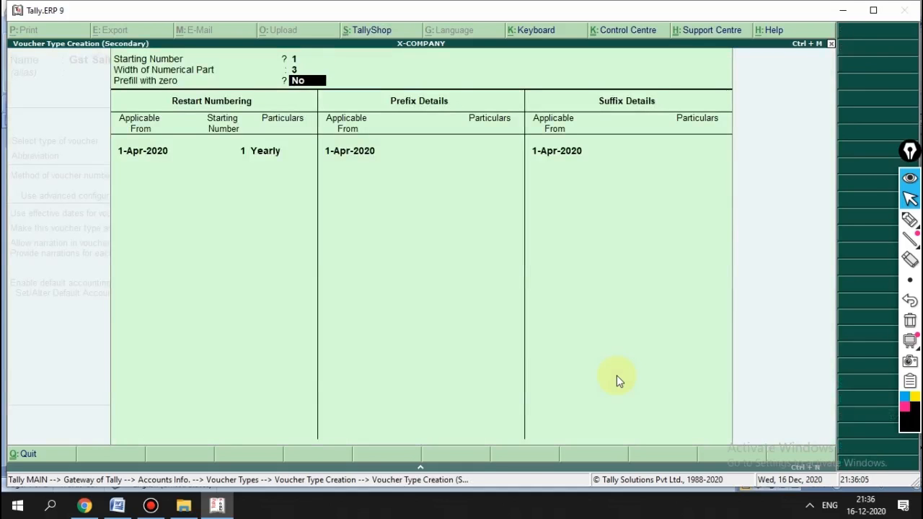
text(y)
key(Return)
key(Return)
key(Return)
key(Return)
key(Return)
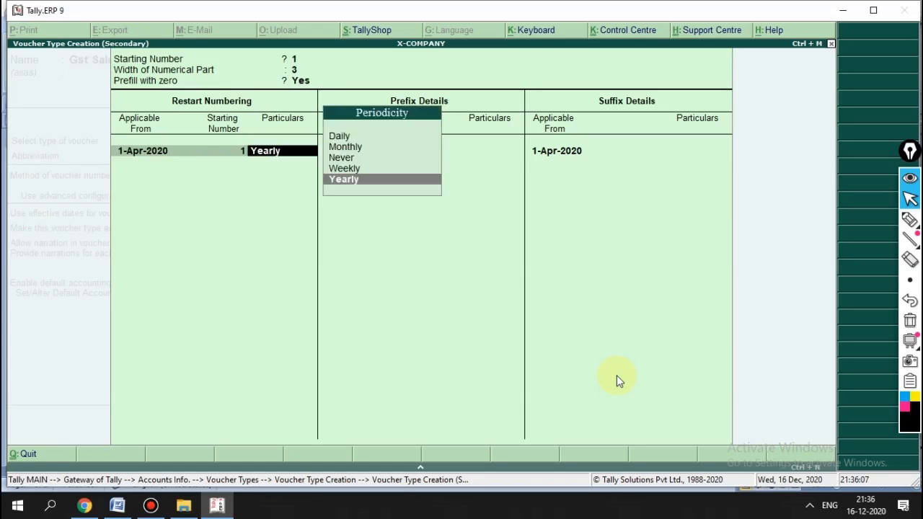
text(B2c)
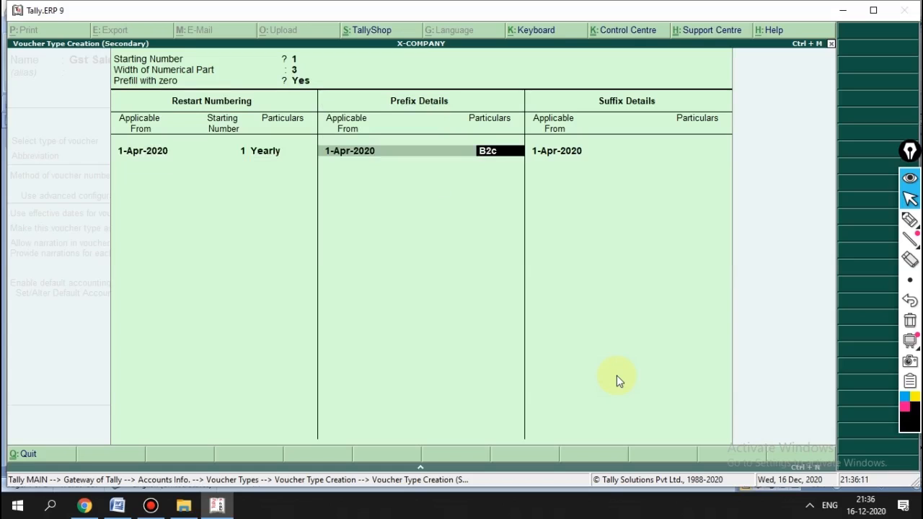
key(Return)
key(Return)
key(Return)
key(Return)
key(Return)
key(Return)
key(Return)
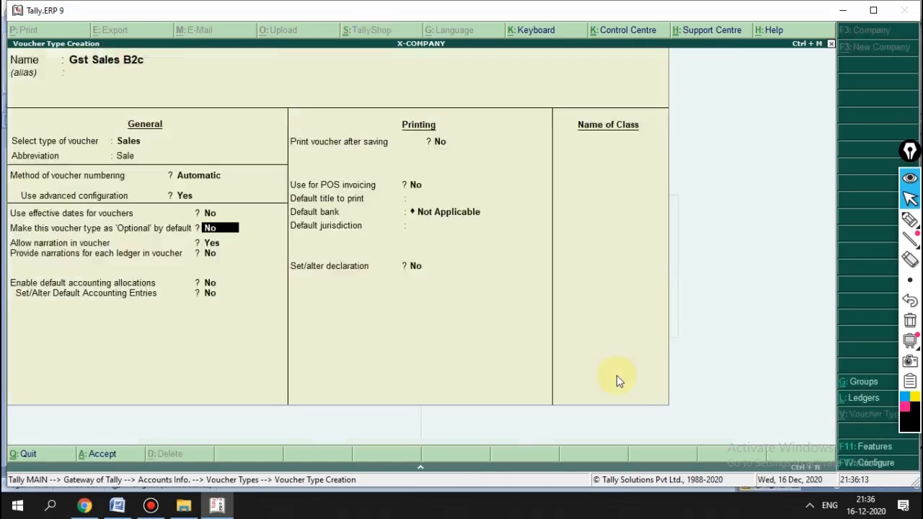
key(Return)
key(Return)
key(Return)
key(Return)
key(Return)
key(Return)
key(Return)
Step: Add a voucher class named Local and open its ledger allocation settings
text(Local)
key(Return)
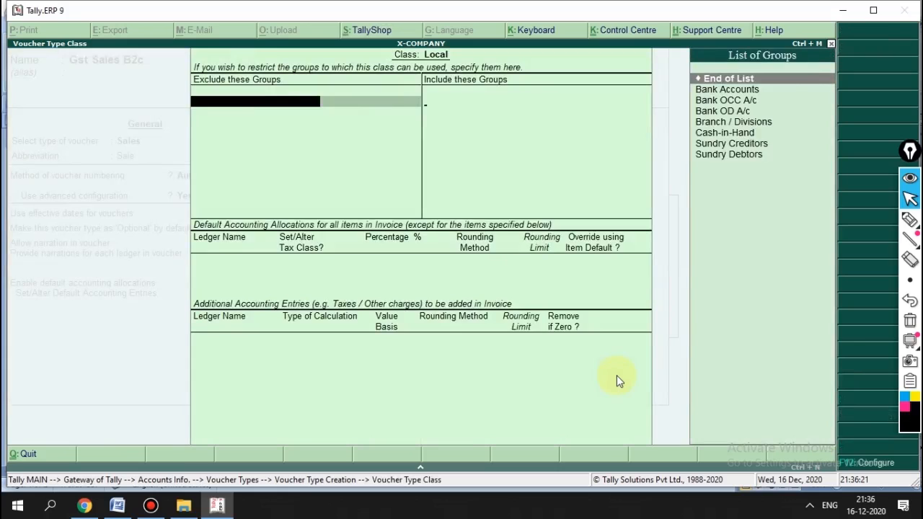
key(Return)
key(Return)
key(Down)
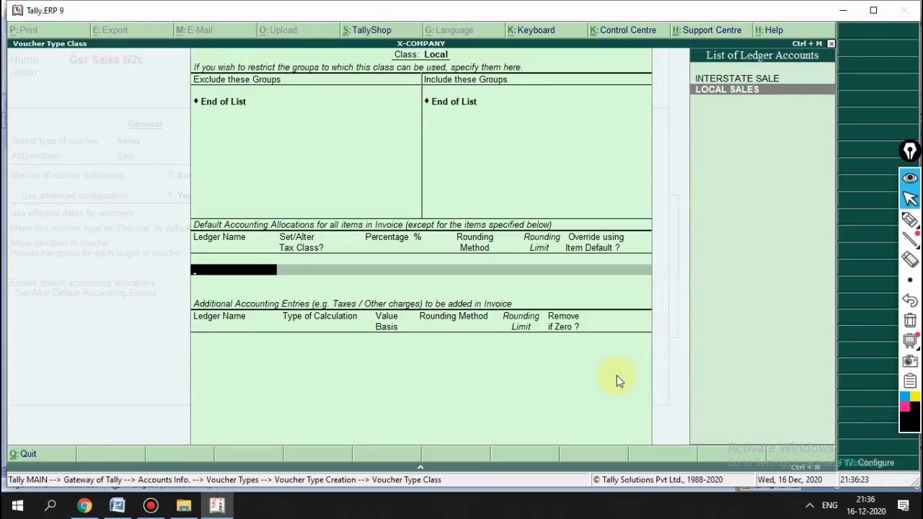
key(Return)
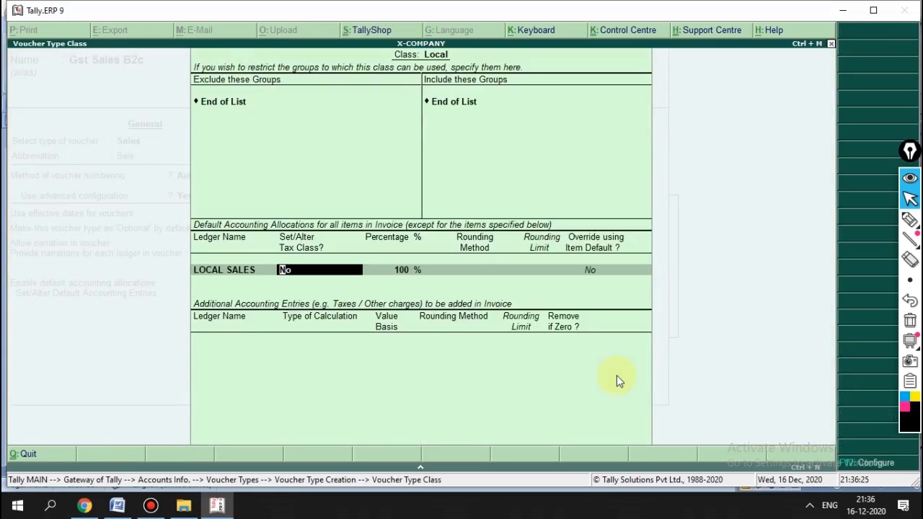
key(BackSpace)
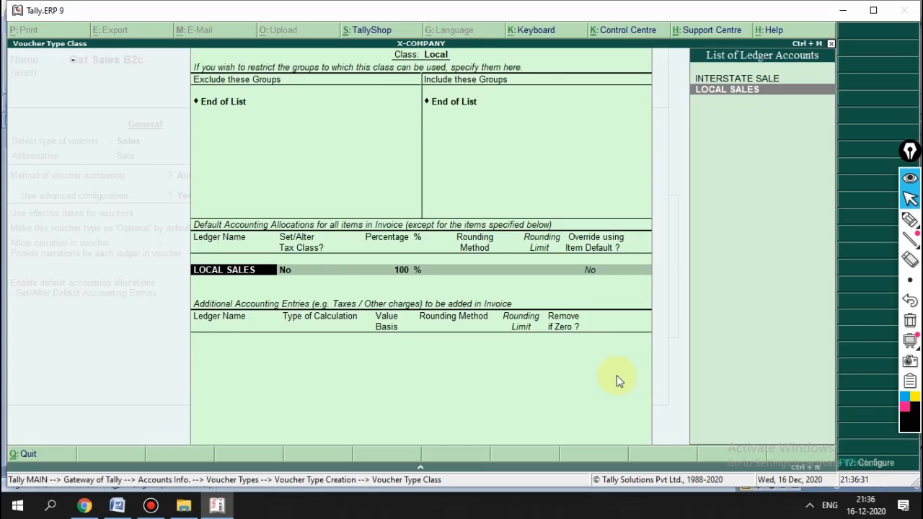
Step: Create the allocation ledger 'Local B2c' under Sales Accounts with type Not Applicable
key(alt+c)
text(Loca)
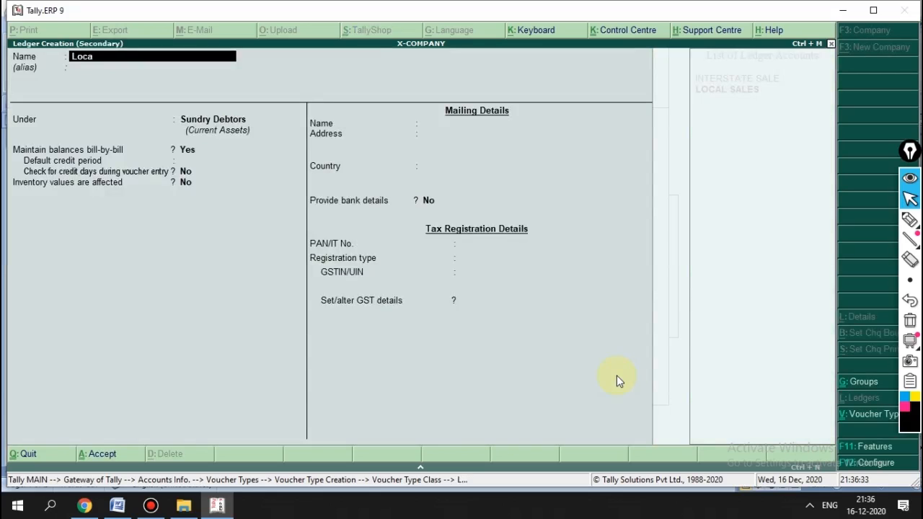
text(l B2c)
key(Return)
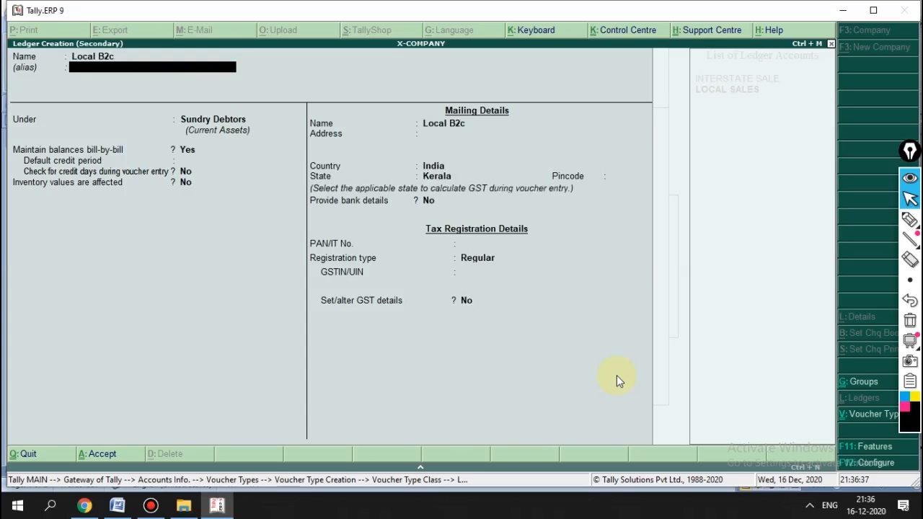
key(Return)
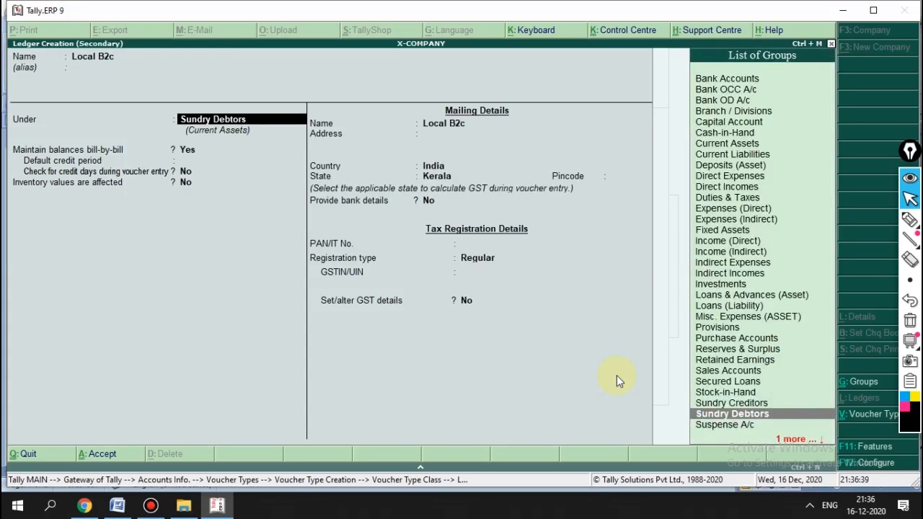
text(Sa)
key(Return)
key(Return)
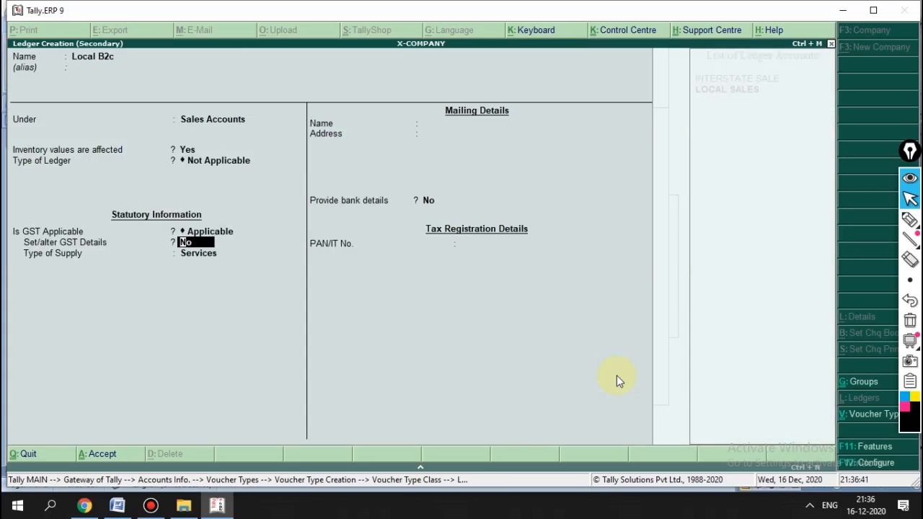
key(Return)
key(Return)
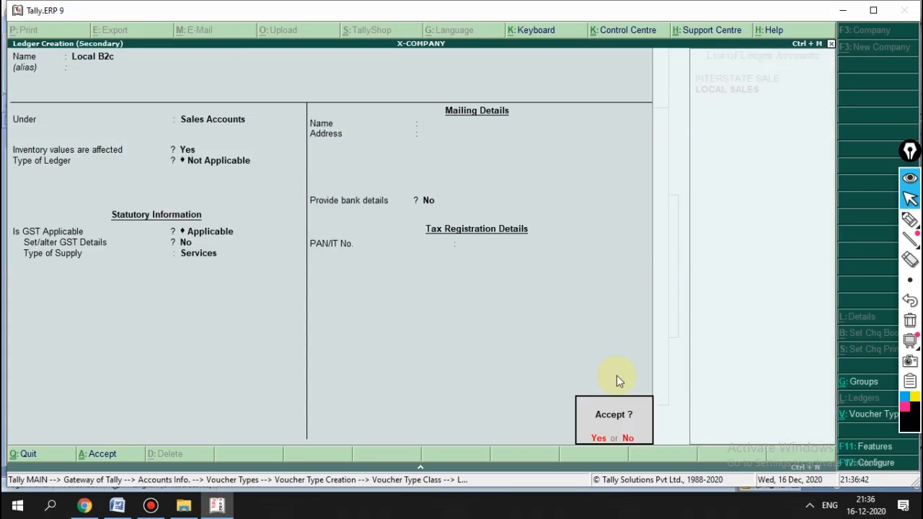
key(Return)
key(Return)
key(Return)
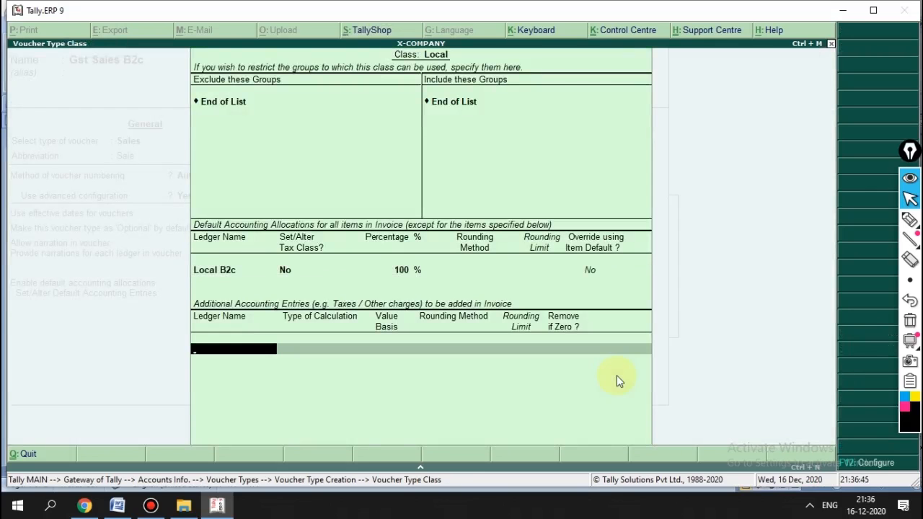
text(cgst)
Step: Add CGST and SGST as extra tax entries to the Local class and save Gst Sales B2c
key(Return)
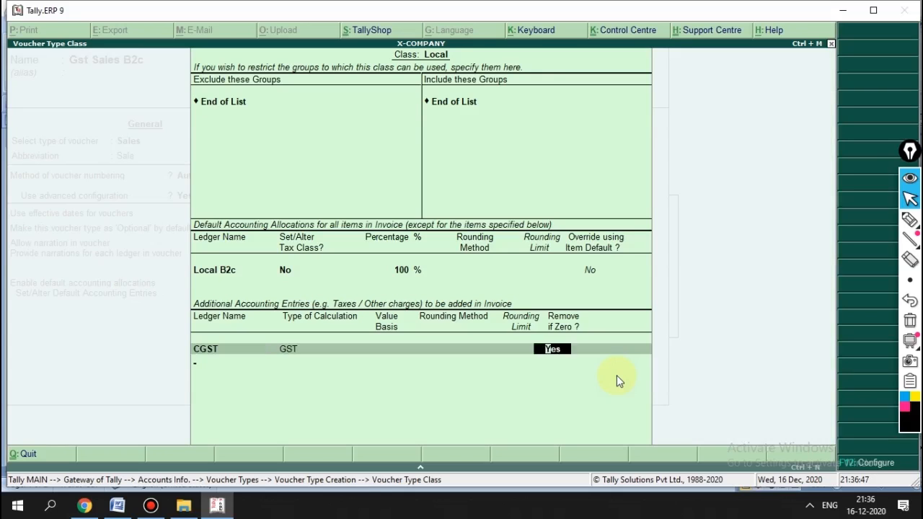
key(Return)
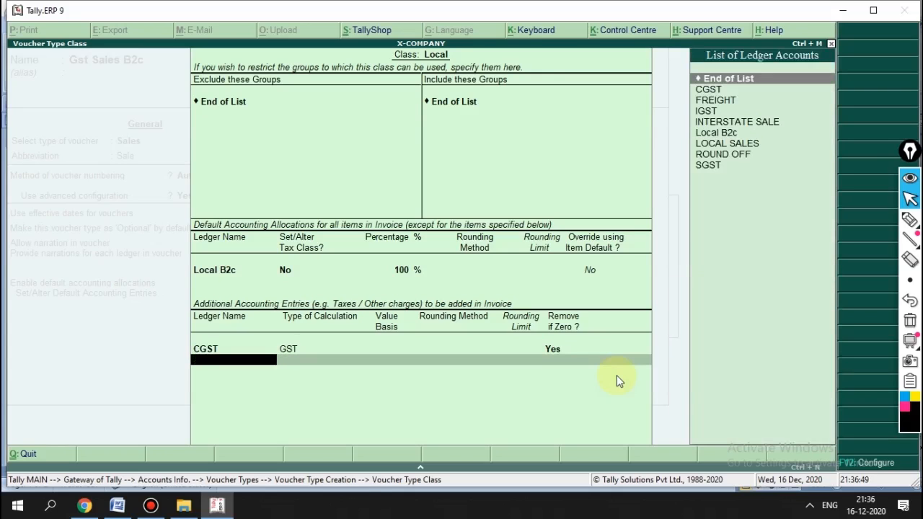
text(sgs)
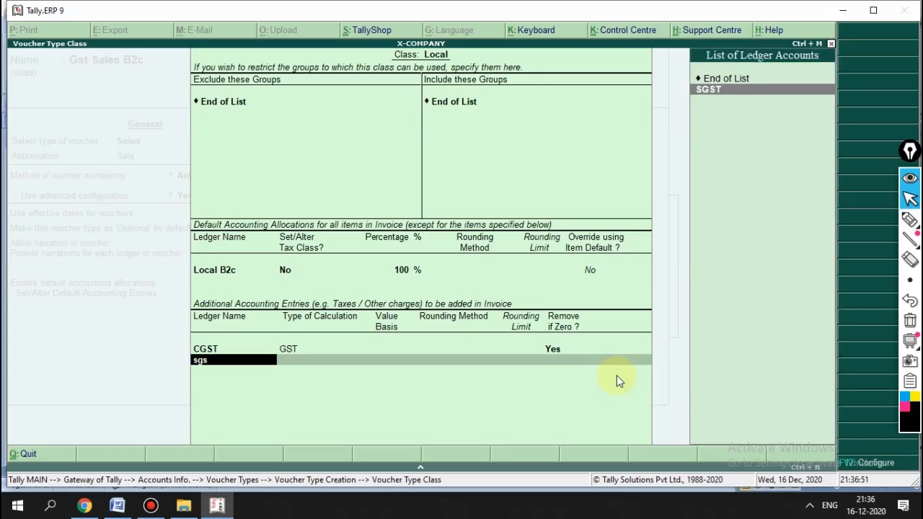
key(Return)
key(Return)
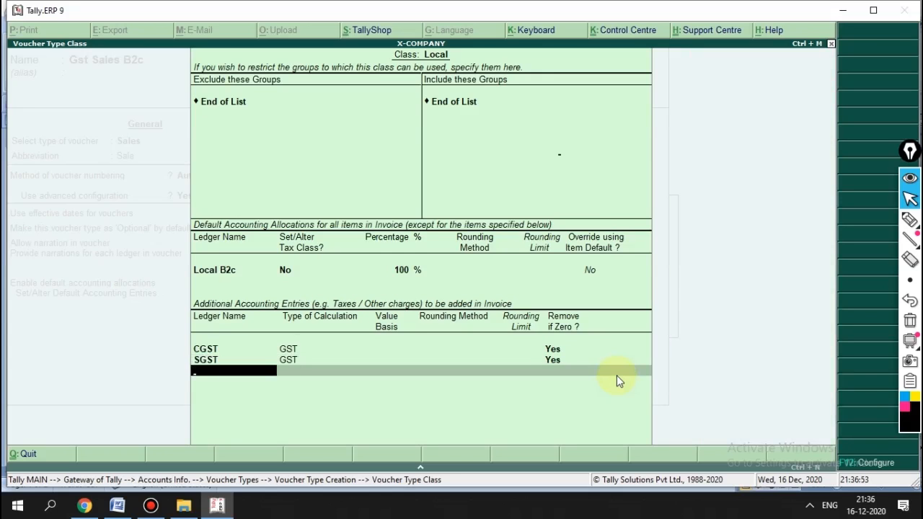
key(Return)
key(Return)
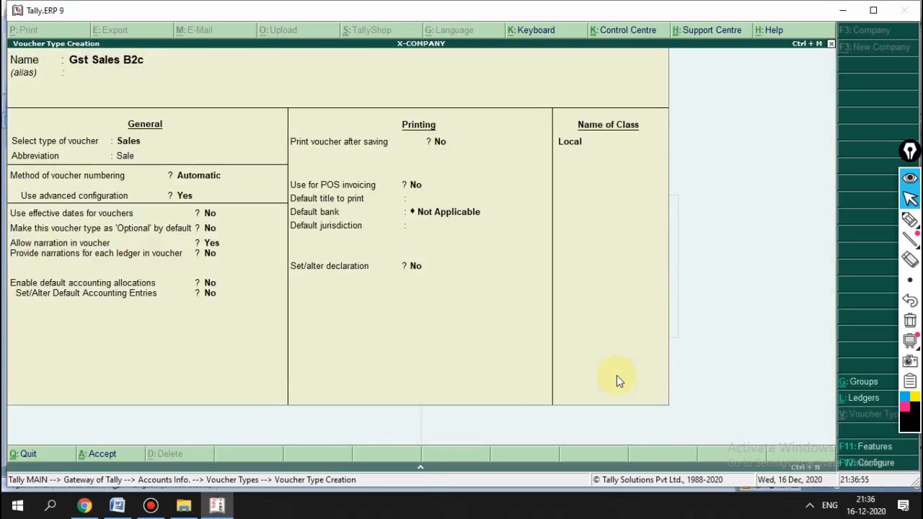
key(Escape)
key(Return)
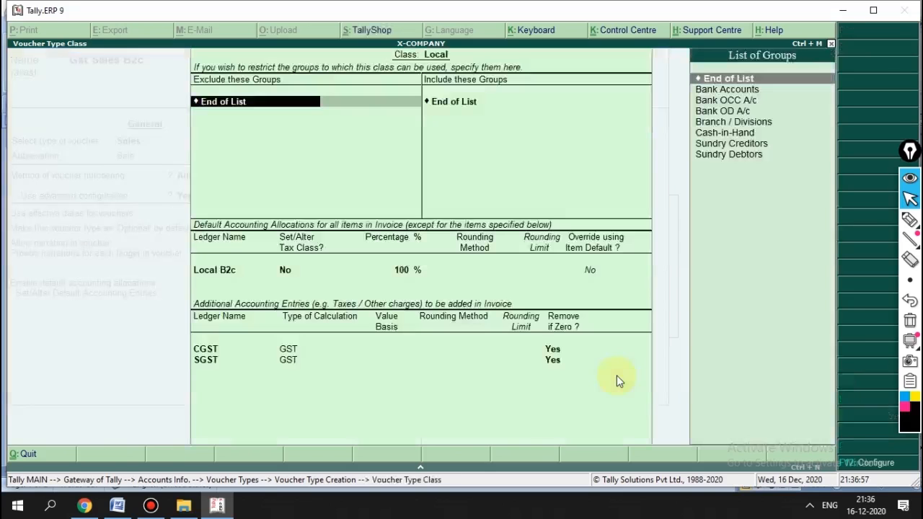
key(Return)
key(Return)
key(Return)
key(Return)
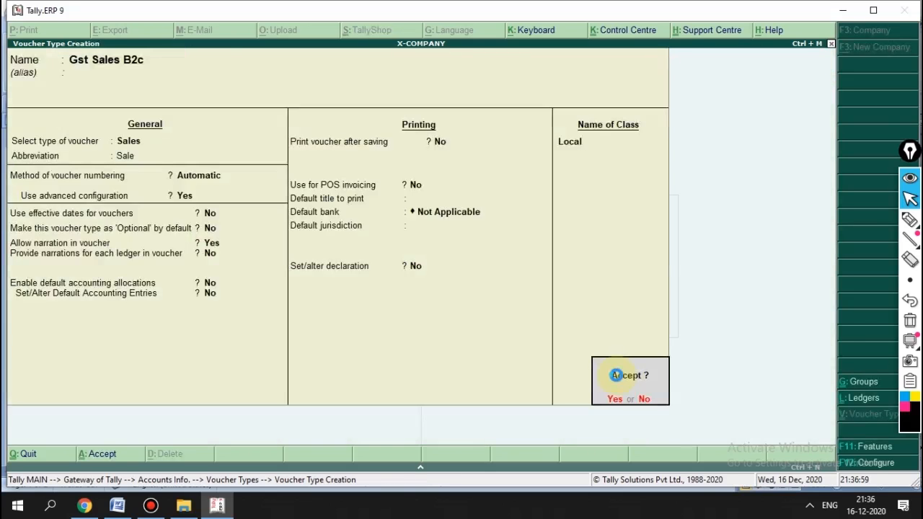
key(Return)
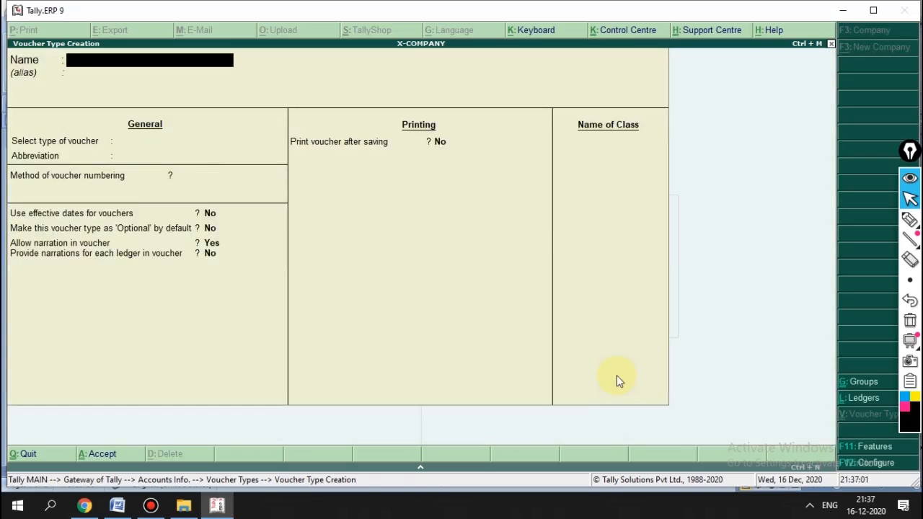
key(Escape)
key(Escape)
key(Escape)
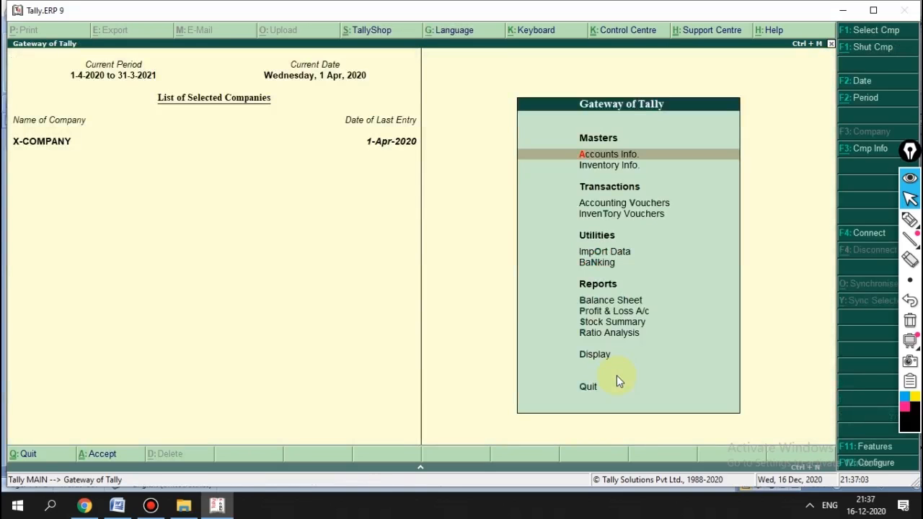
Step: Open sales voucher entry with the Local class, then quit the unsaved voucher
key(Down)
key(Down)
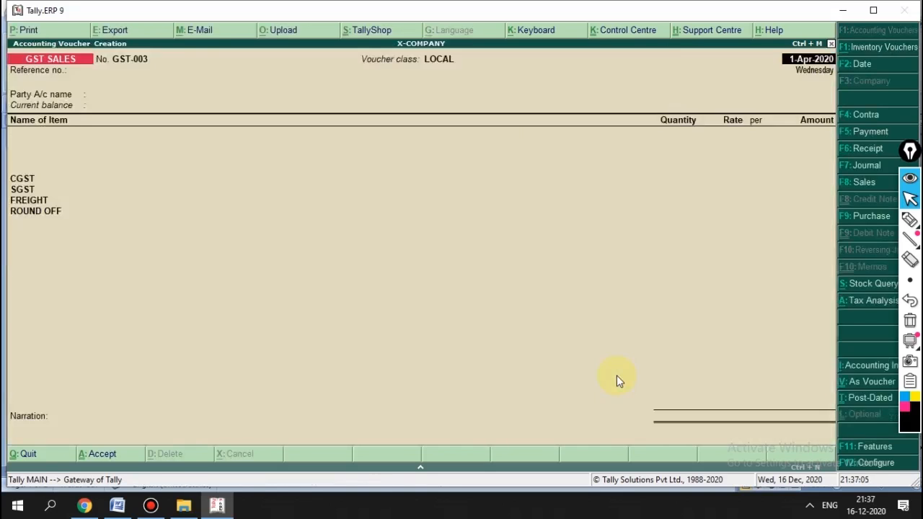
key(Return)
key(F8)
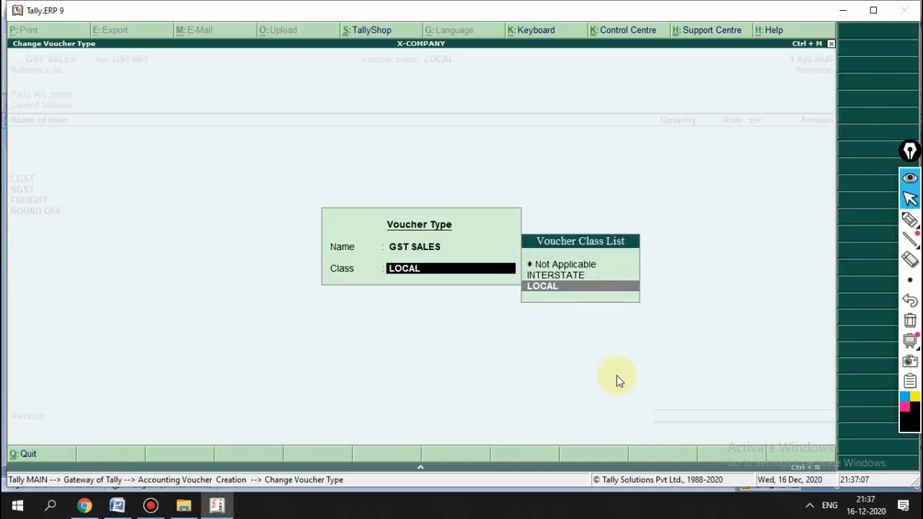
key(Return)
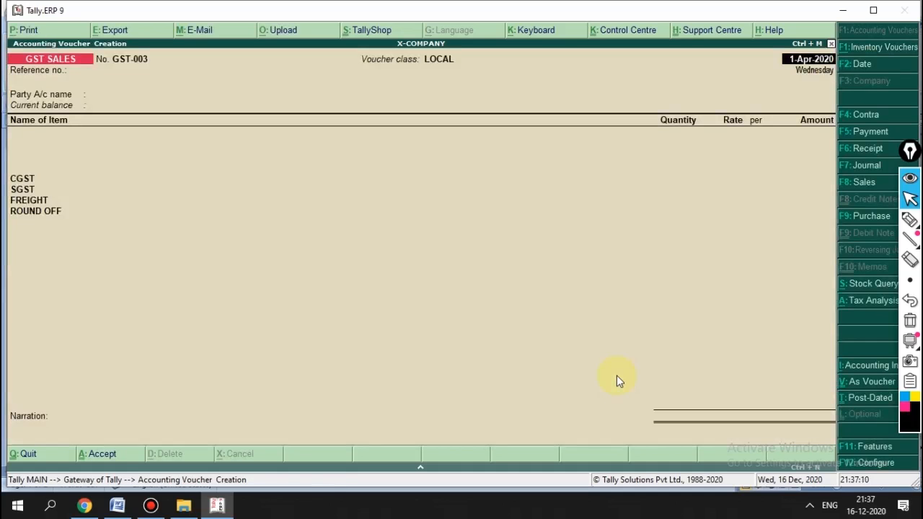
key(Escape)
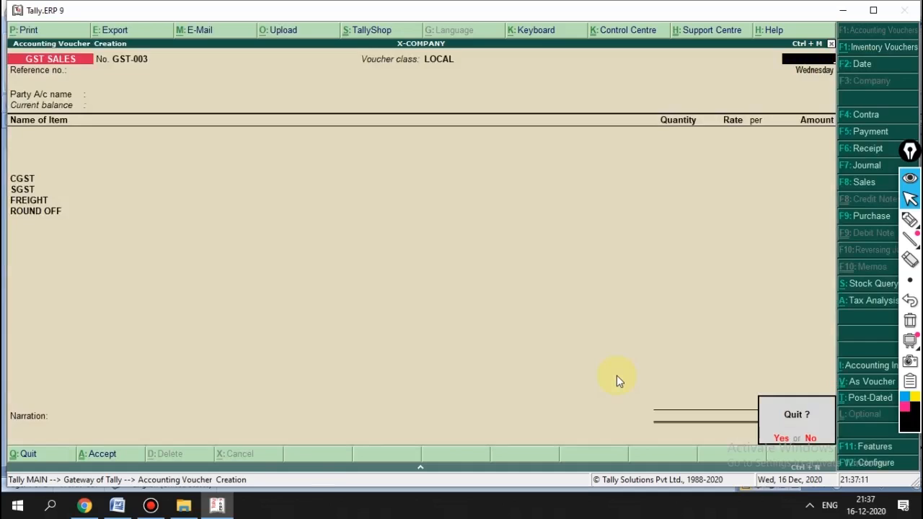
key(Return)
key(Return)
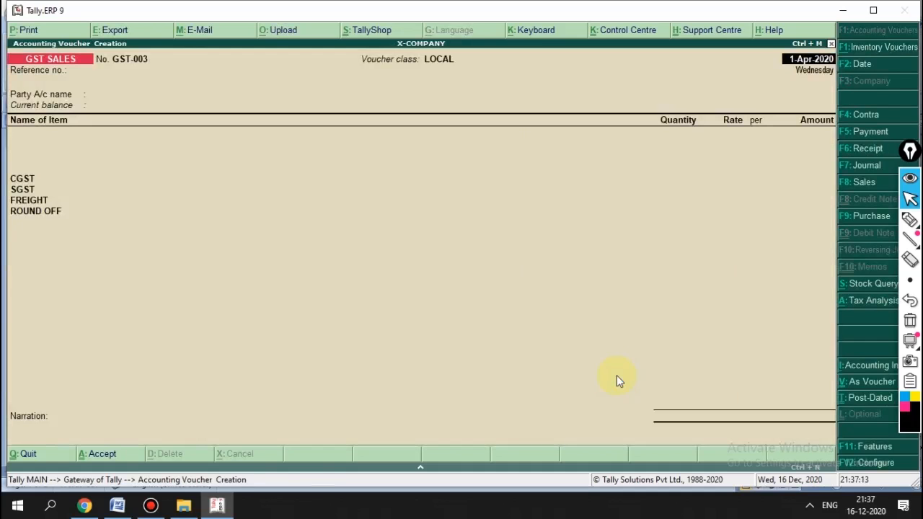
key(F8)
key(Return)
key(Return)
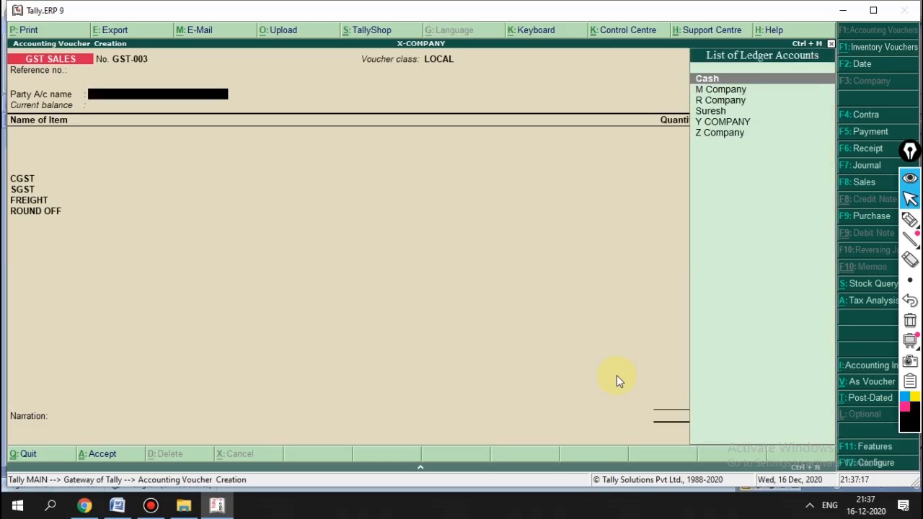
key(Escape)
key(Return)
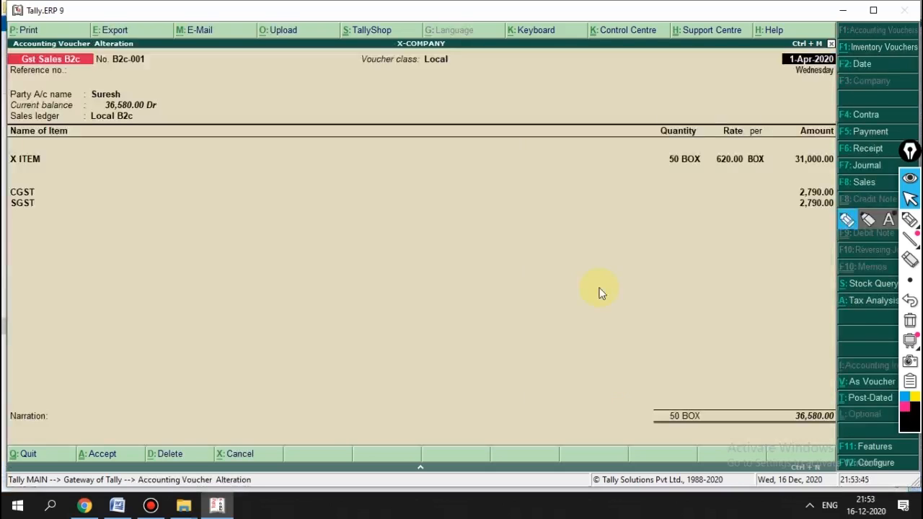
key(Return)
key(Return)
key(Return)
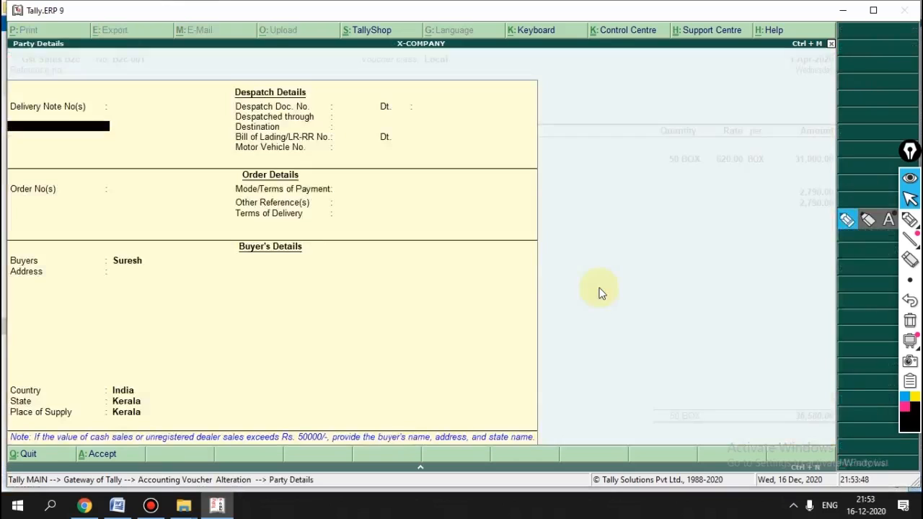
Step: Close the party details and set voucher B2c-001 to type Gst Sales B2c, class Local
key(Return)
key(Return)
key(Return)
key(Return)
key(Return)
key(Return)
key(Return)
key(Return)
key(Return)
key(Return)
key(Return)
key(Return)
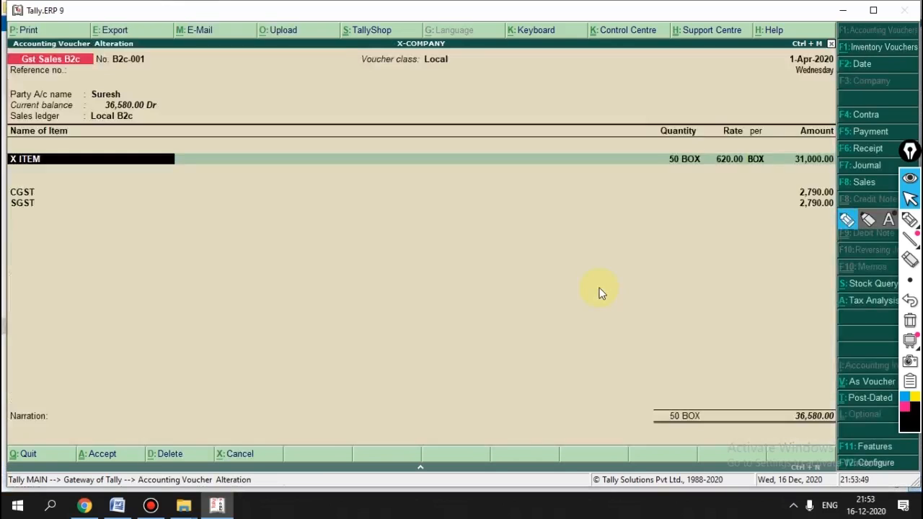
key(BackSpace)
key(BackSpace)
key(Return)
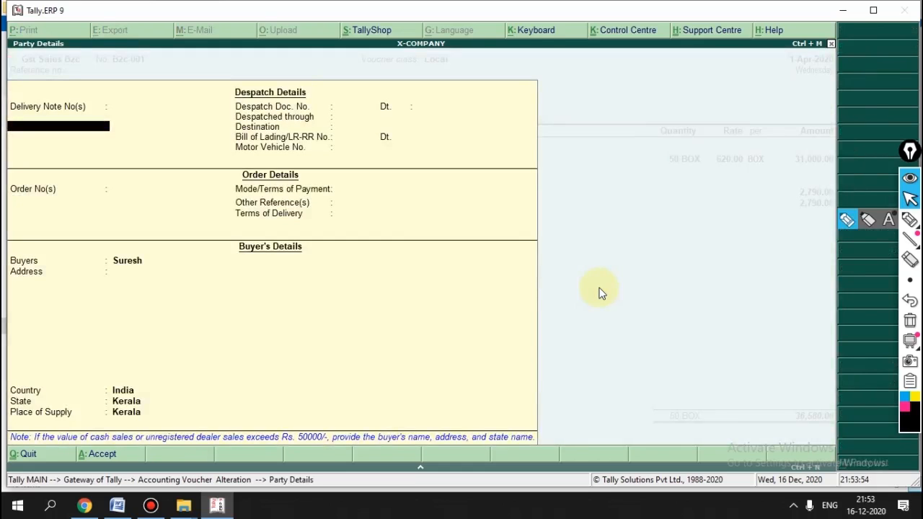
key(Escape)
key(y)
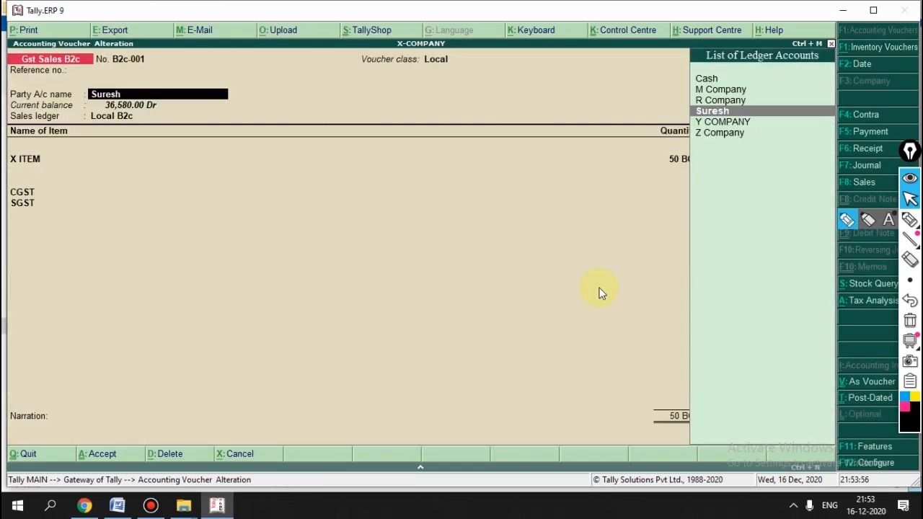
key(F8)
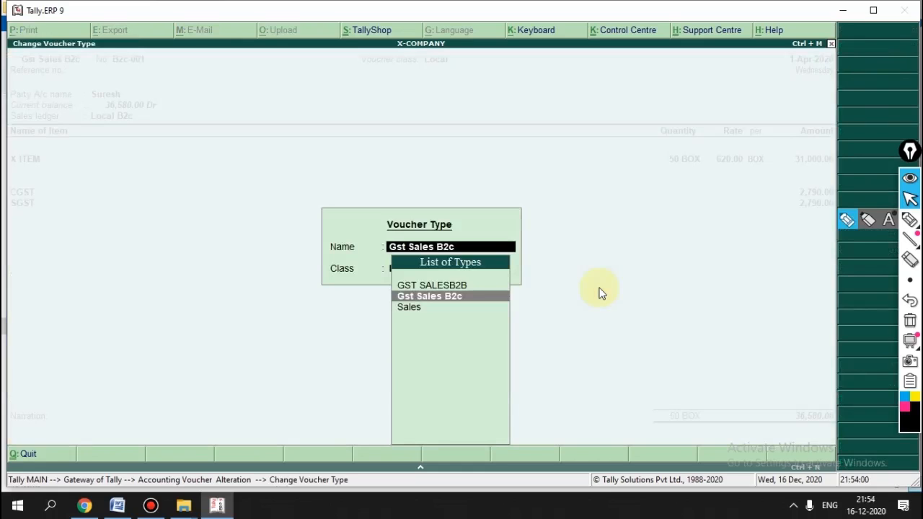
key(Up)
key(Down)
key(Up)
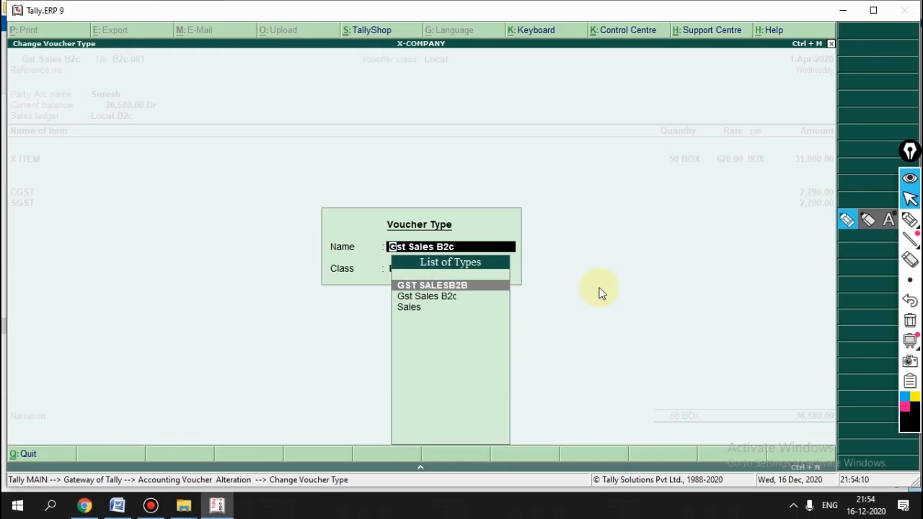
key(Down)
key(Return)
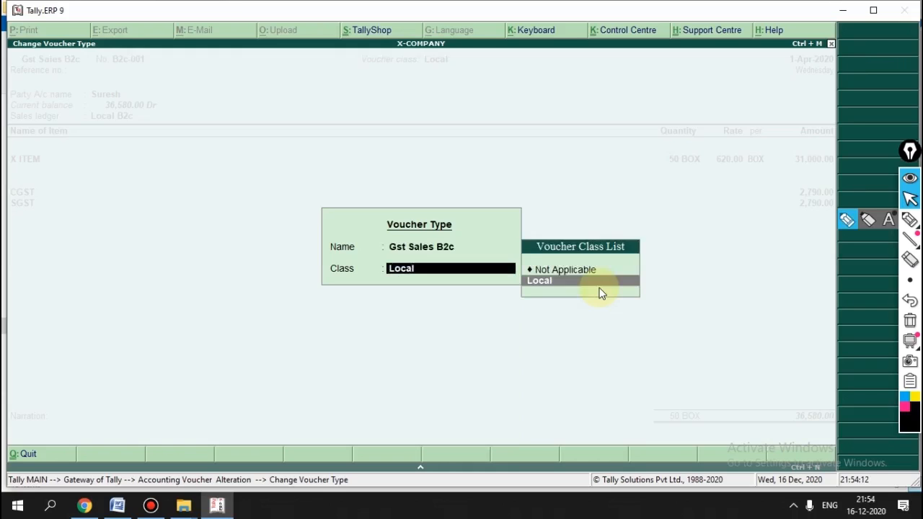
key(Return)
key(Return)
key(Return)
key(Return)
key(Return)
key(Return)
key(Return)
key(Return)
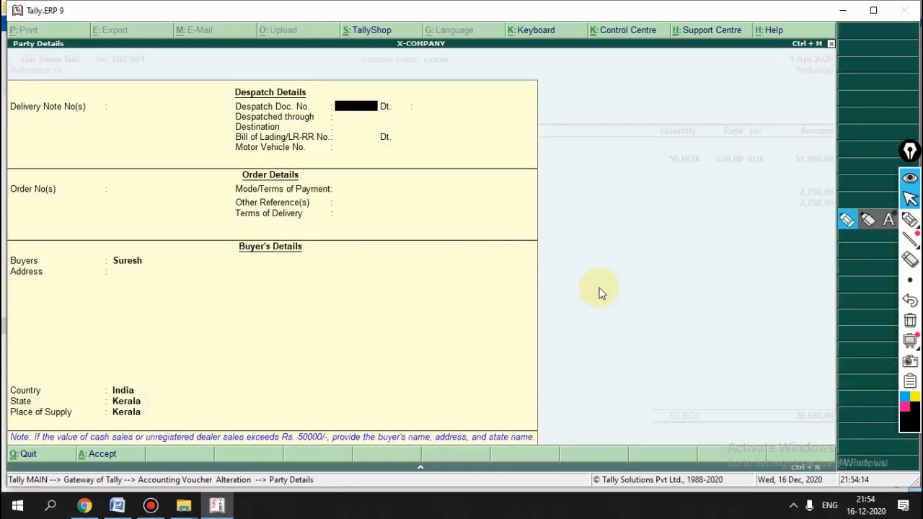
Step: Advance past the item, CGST and SGST lines to a blank ledger line below SGST
key(Return)
key(Return)
key(Return)
key(Return)
key(Return)
key(Return)
key(Return)
key(Return)
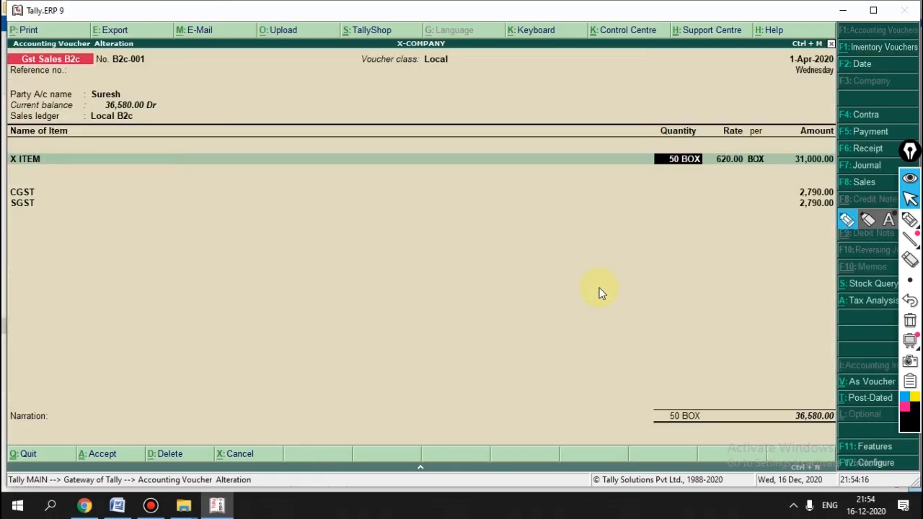
key(Return)
key(Return)
key(Return)
key(Return)
key(Return)
key(Return)
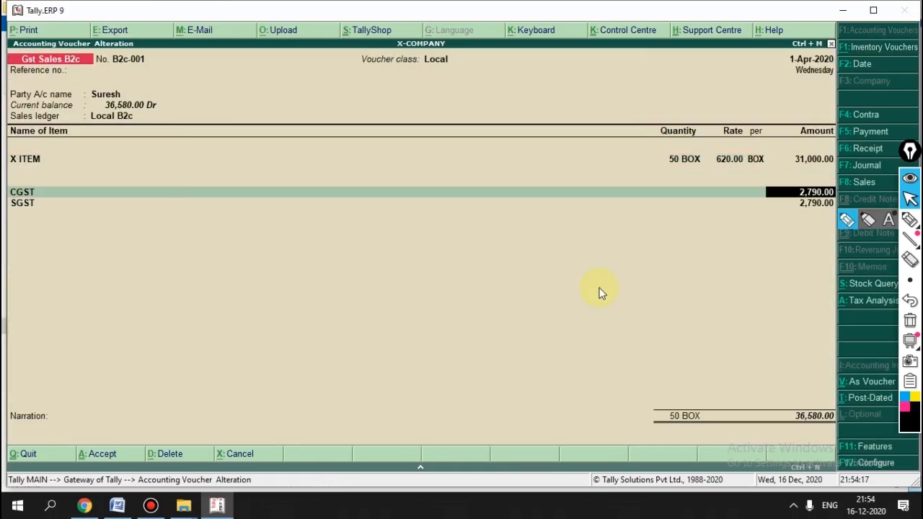
key(Return)
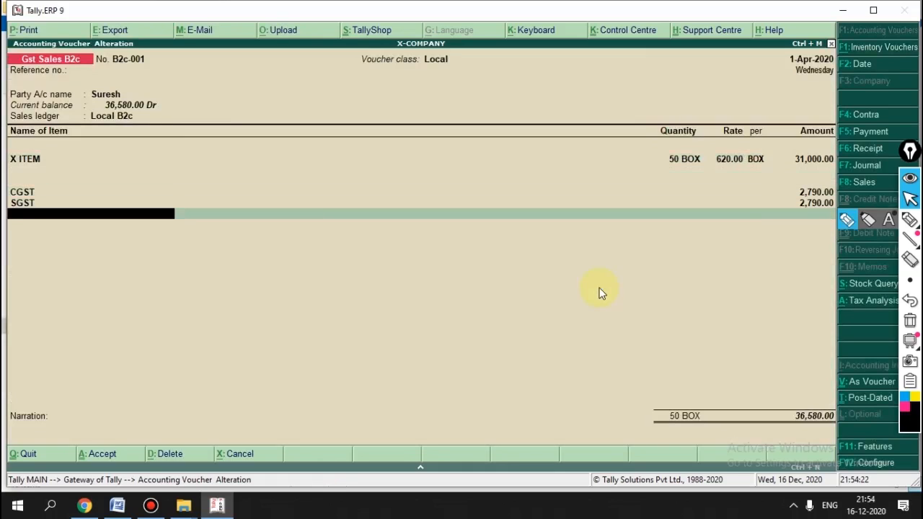
key(alt+c)
Step: Create ledger KFC under Duties & Taxes as GST Kerala Flood Cess at 1%
text(K)
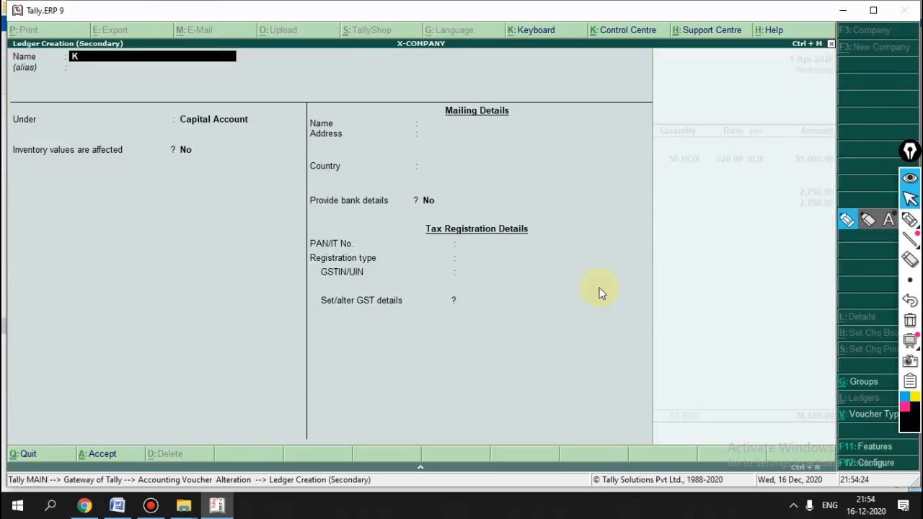
text(FC)
key(Return)
key(Return)
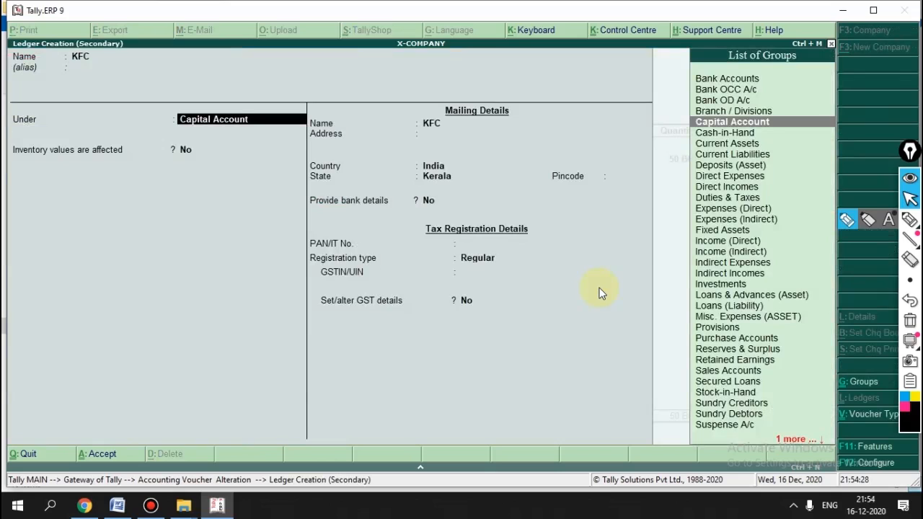
text(DUT)
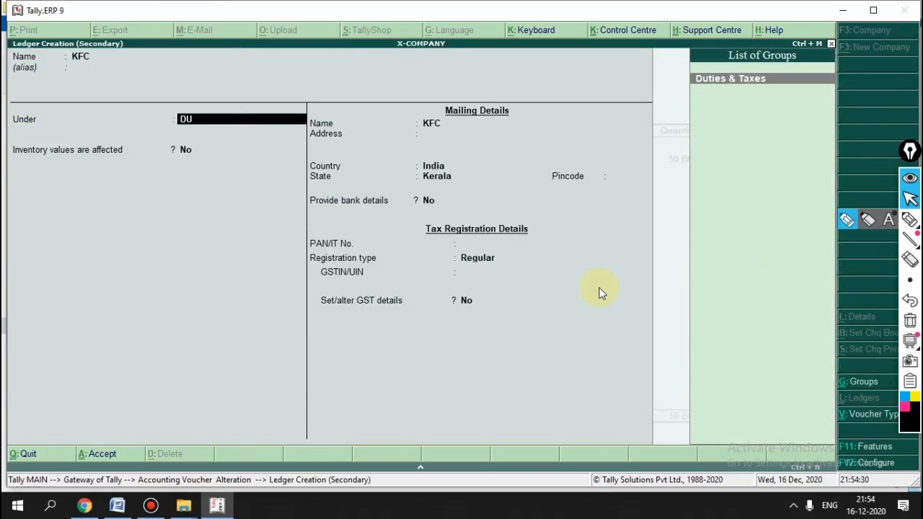
key(Return)
key(Up)
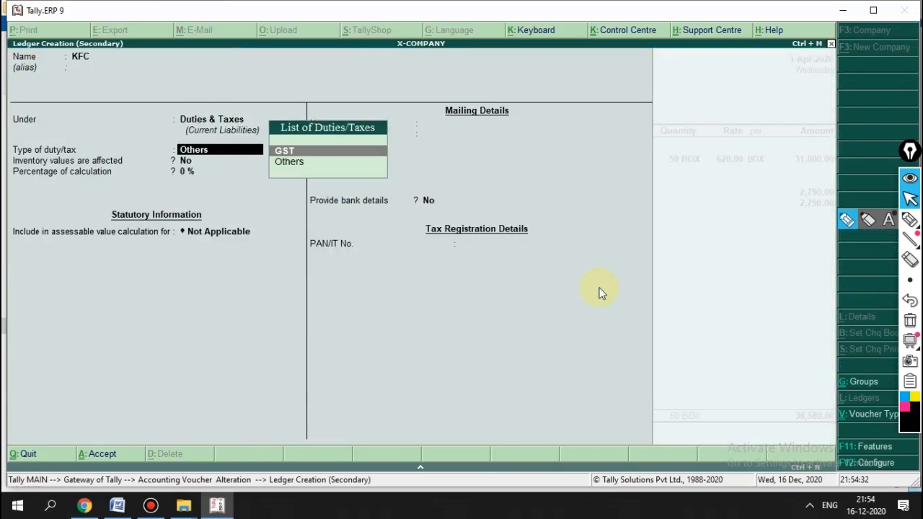
key(Return)
key(Down)
key(Down)
key(Down)
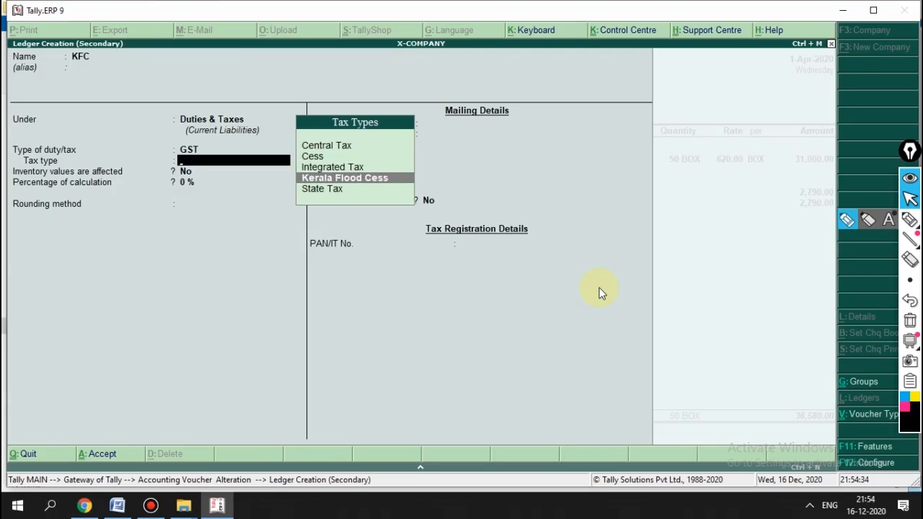
key(Return)
text(1)
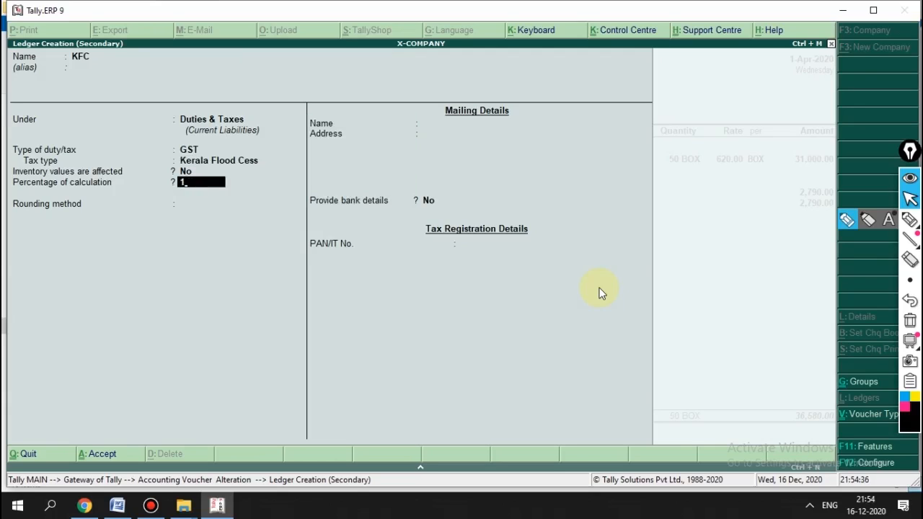
key(Return)
key(Return)
key(Return)
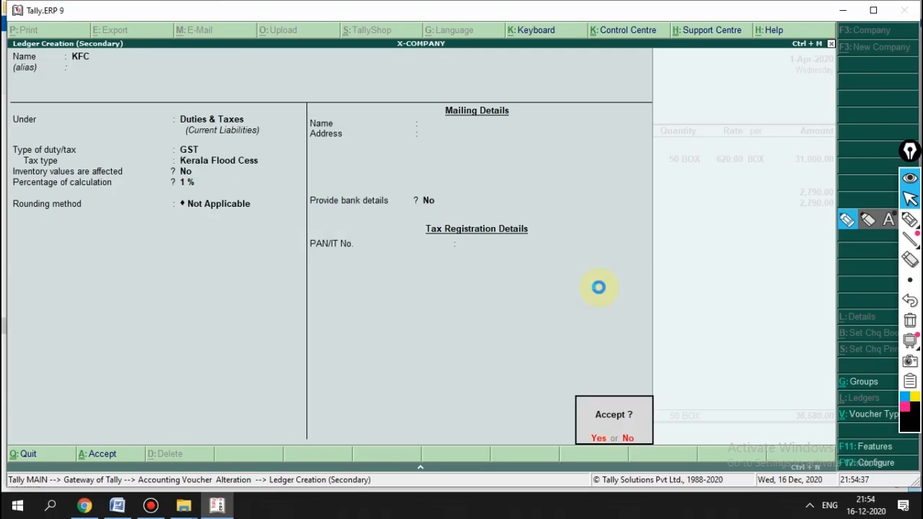
key(Return)
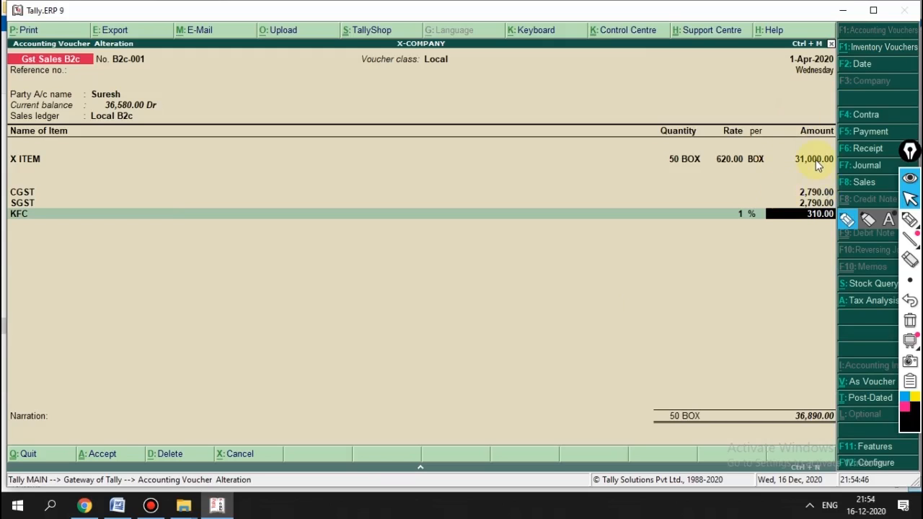
Step: Save voucher B2c-001 with the KFC line, totalling 36,890.00, and reopen it for review
key(Return)
key(Return)
key(Return)
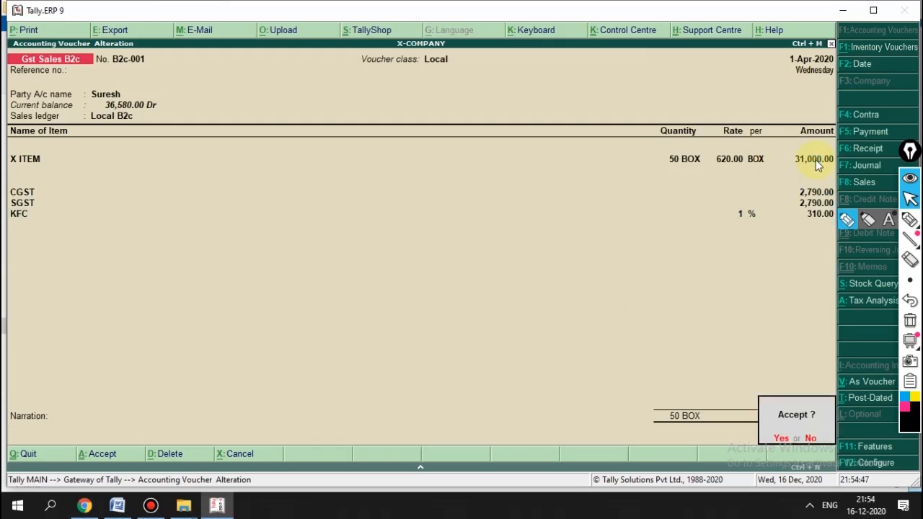
key(Return)
key(Page_Up)
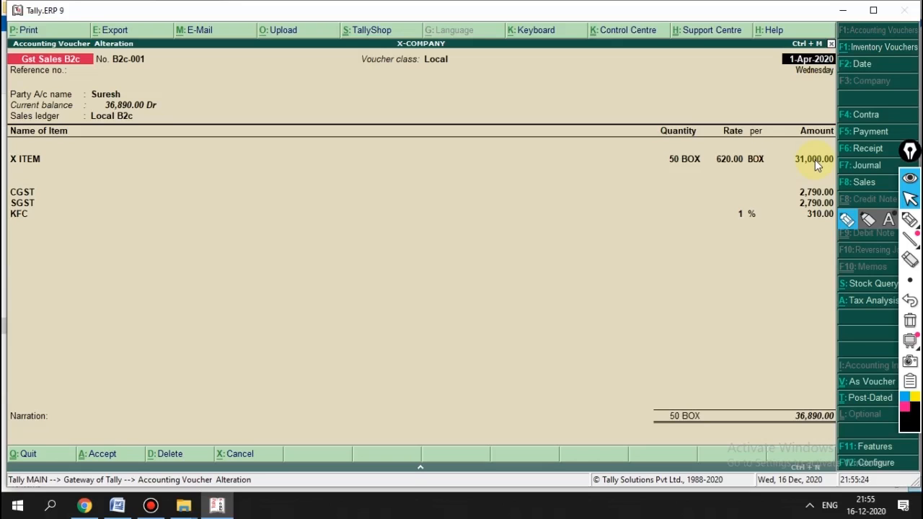
Step: Quit sales voucher B2c-001 unchanged and open X-COMPANY's Profit & Loss A/c
key(Escape)
key(Return)
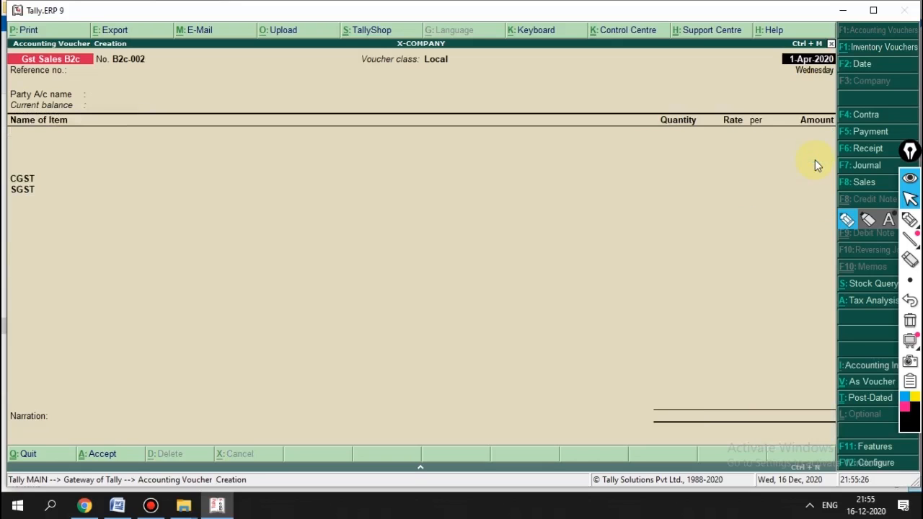
key(Escape)
key(Return)
key(Down)
key(Down)
key(Down)
key(Down)
key(Down)
key(Return)
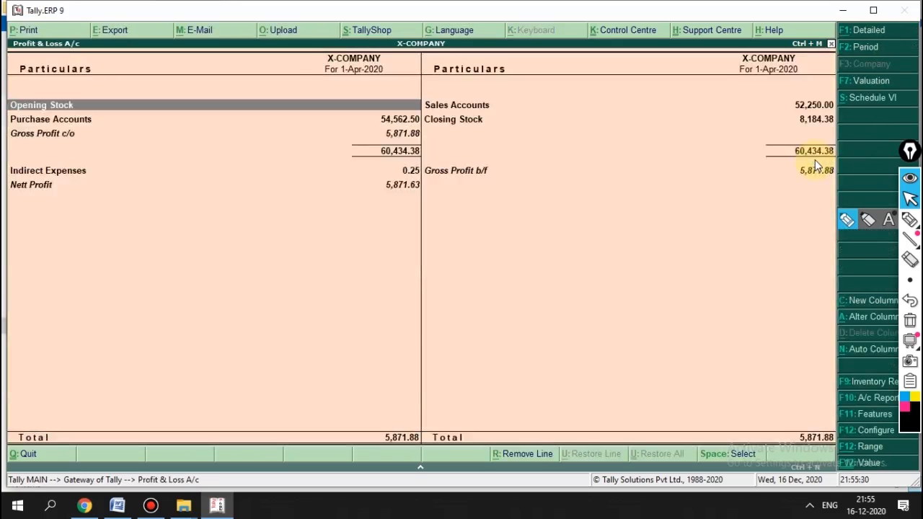
Step: Show Profit & Loss in detail and inspect the INTERSTATE SALE voucher
key(alt+F1)
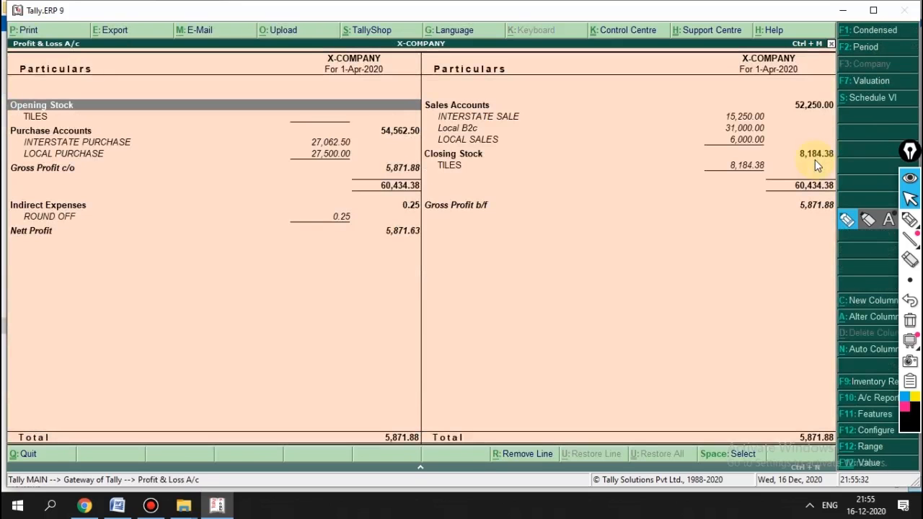
key(Right)
key(Down)
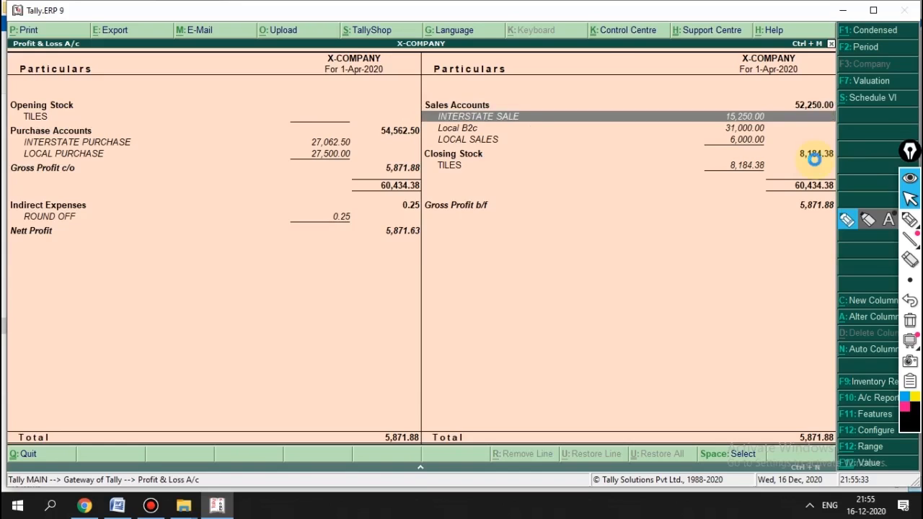
key(Return)
key(Return)
key(Return)
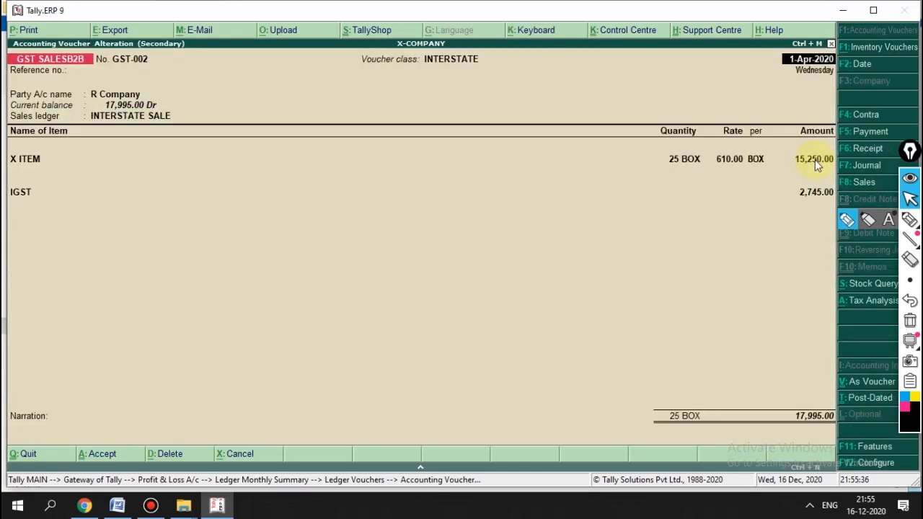
key(Escape)
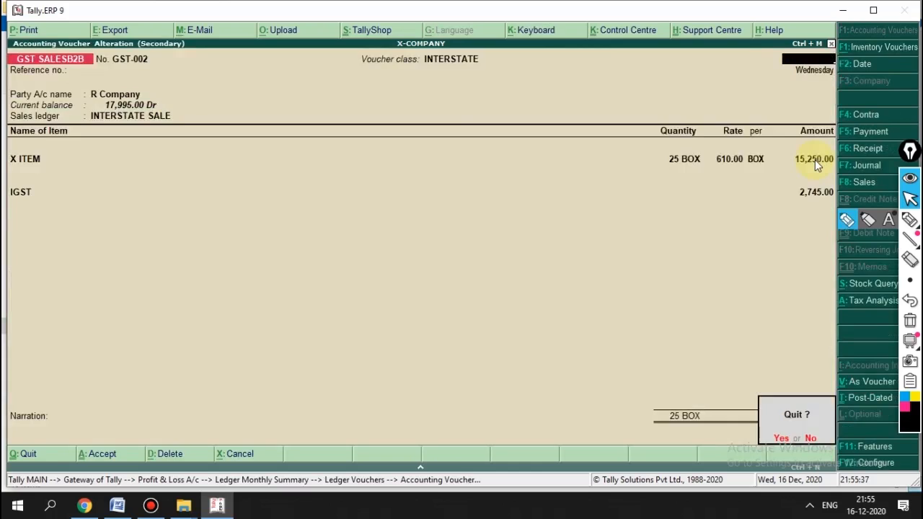
key(y)
key(Escape)
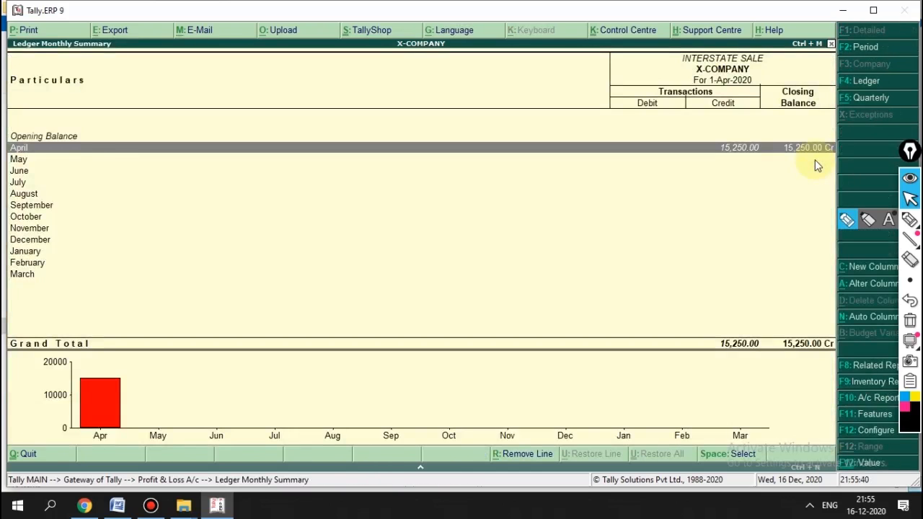
key(Escape)
Step: Inspect the LOCAL SALES voucher behind the Sales Accounts figure
key(Down)
key(Down)
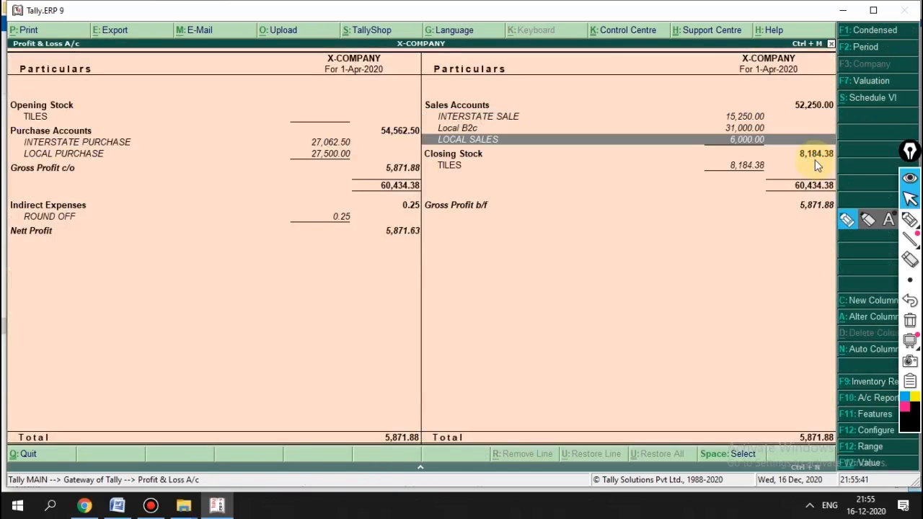
key(Return)
key(Return)
key(Return)
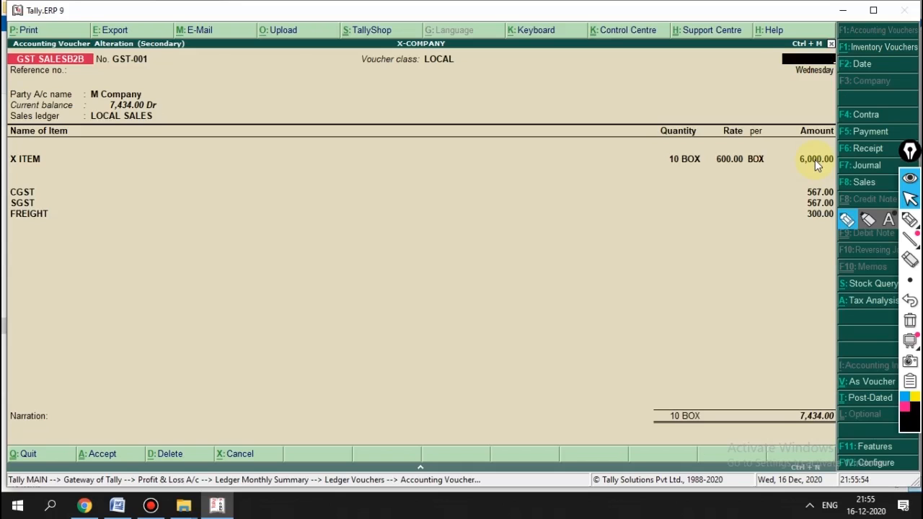
key(Escape)
key(Escape)
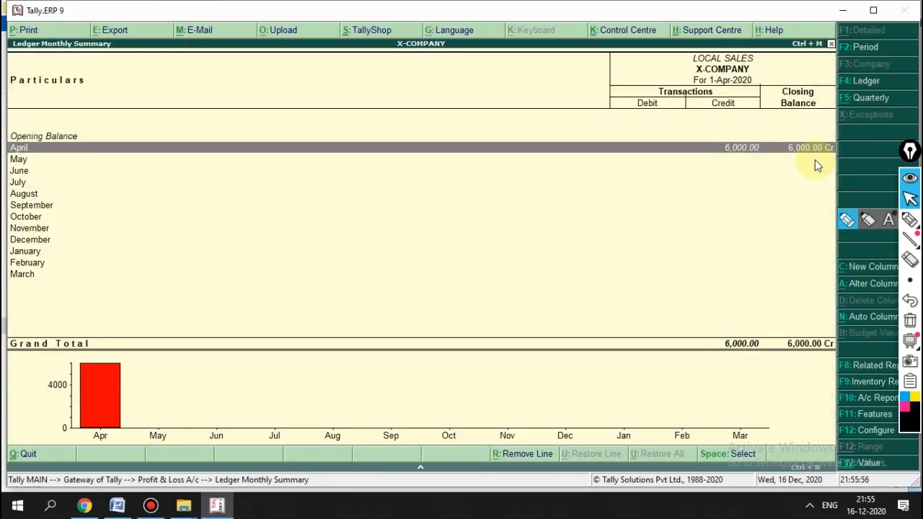
key(Escape)
key(Up)
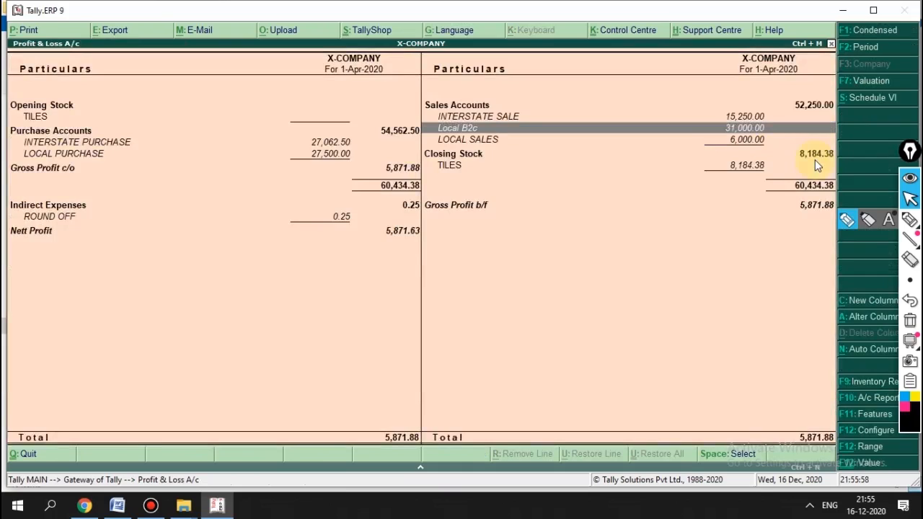
key(Down)
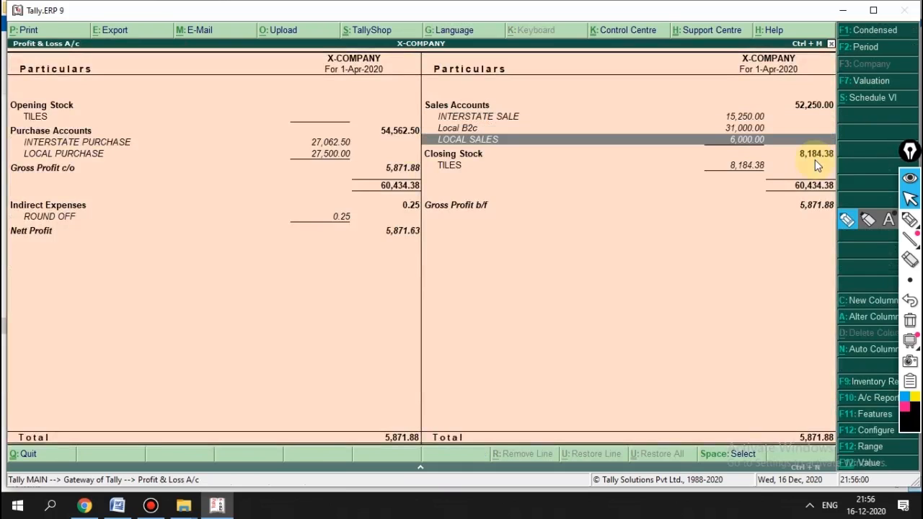
Step: Drill into the INTERSTATE PURCHASE monthly summary and its vouchers, then back out
key(Left)
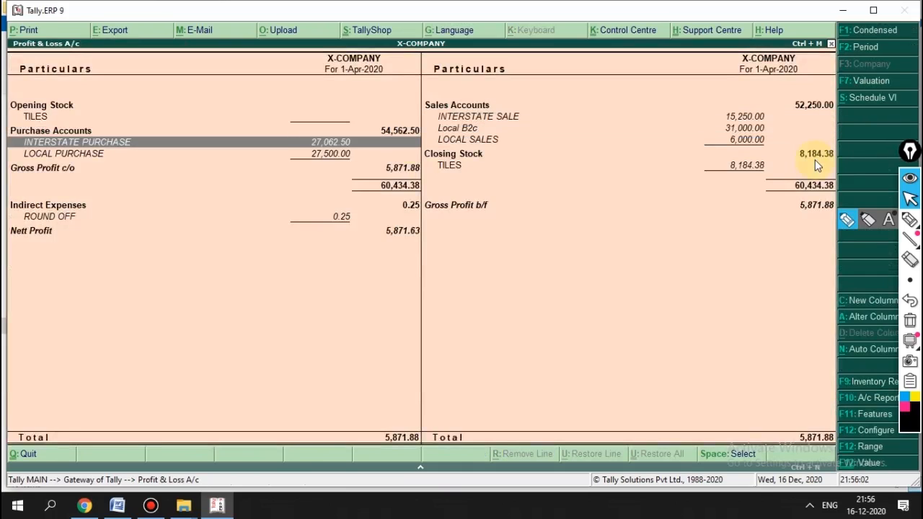
key(Down)
key(Up)
key(Return)
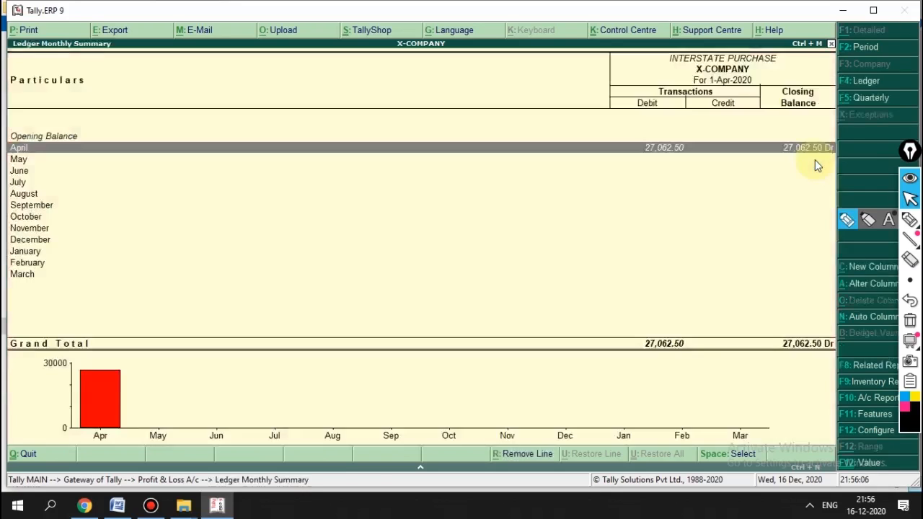
key(Return)
key(Return)
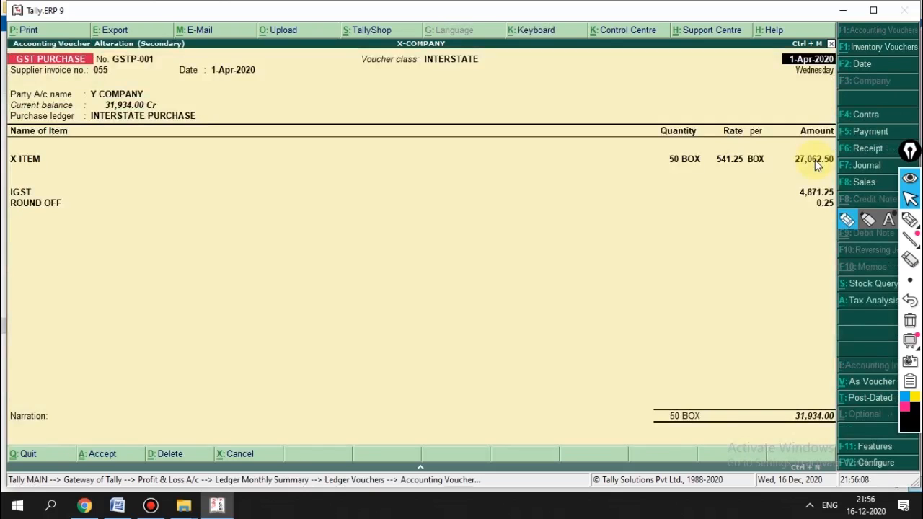
key(Escape)
key(Escape)
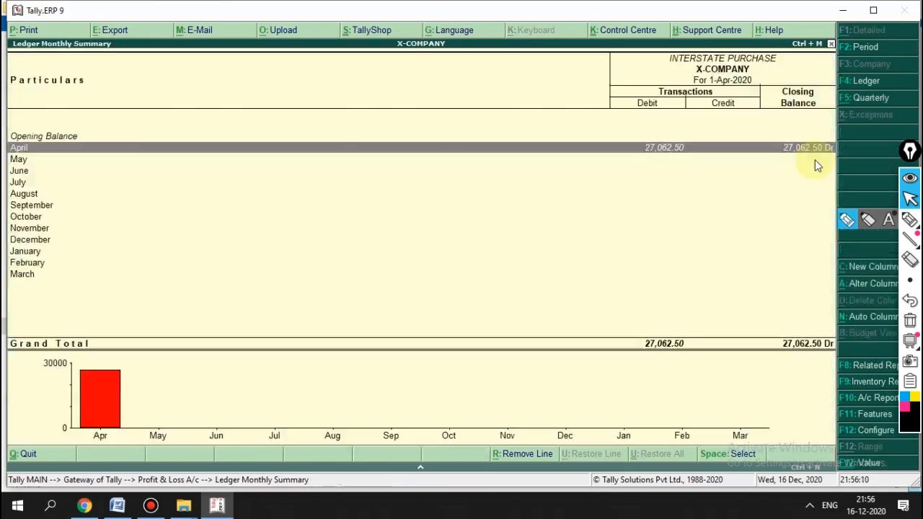
key(Escape)
key(Escape)
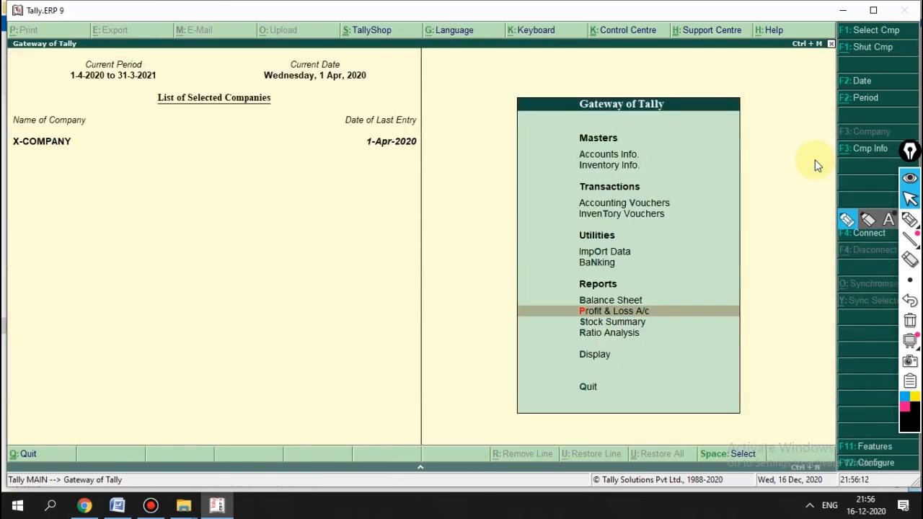
Step: Open the detailed Balance Sheet, Duties & Taxes group, and the IGST ledger
key(Up)
key(Return)
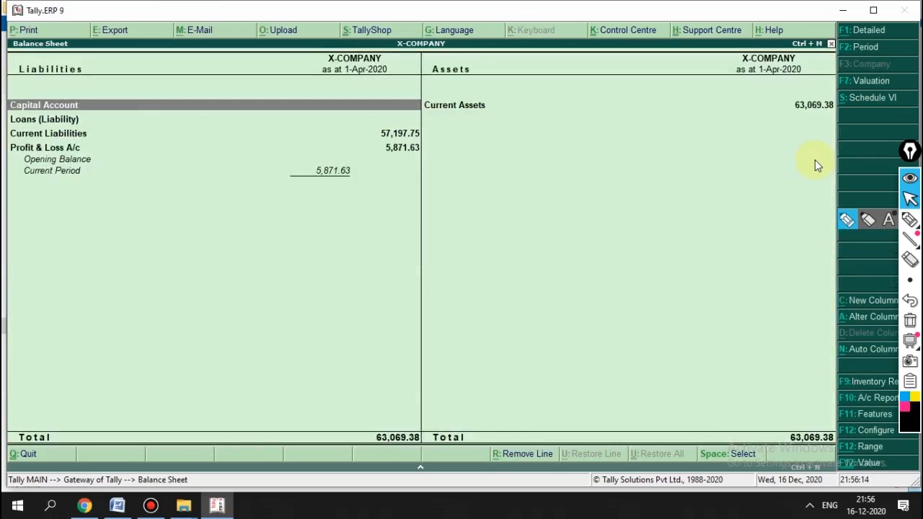
key(alt+F1)
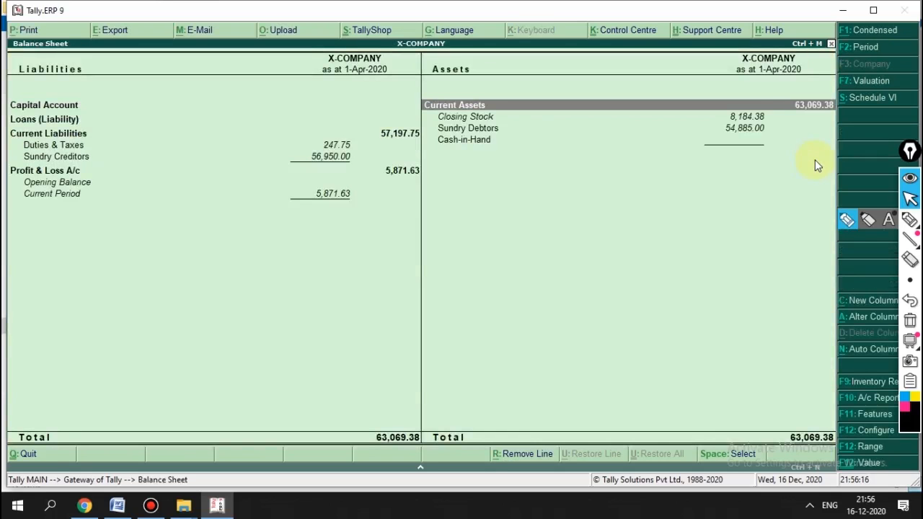
key(Down)
key(Left)
key(Down)
key(Down)
key(Return)
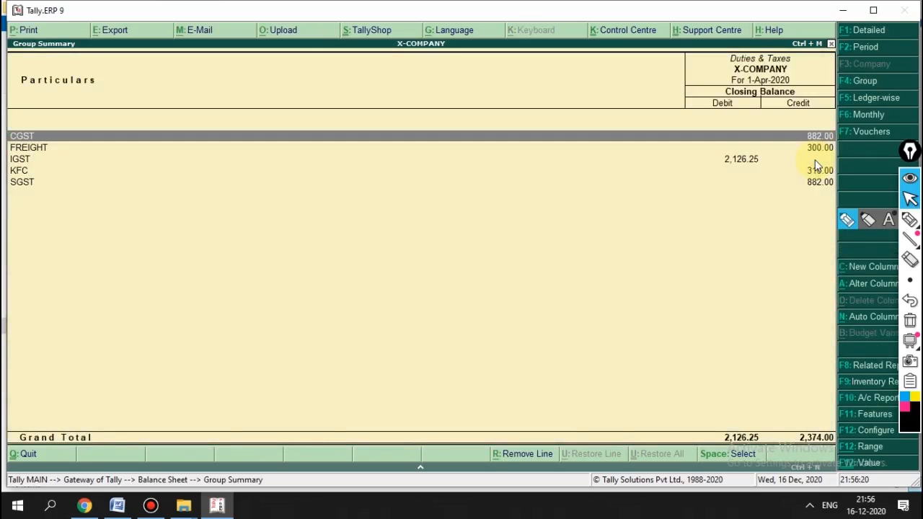
key(Down)
key(Down)
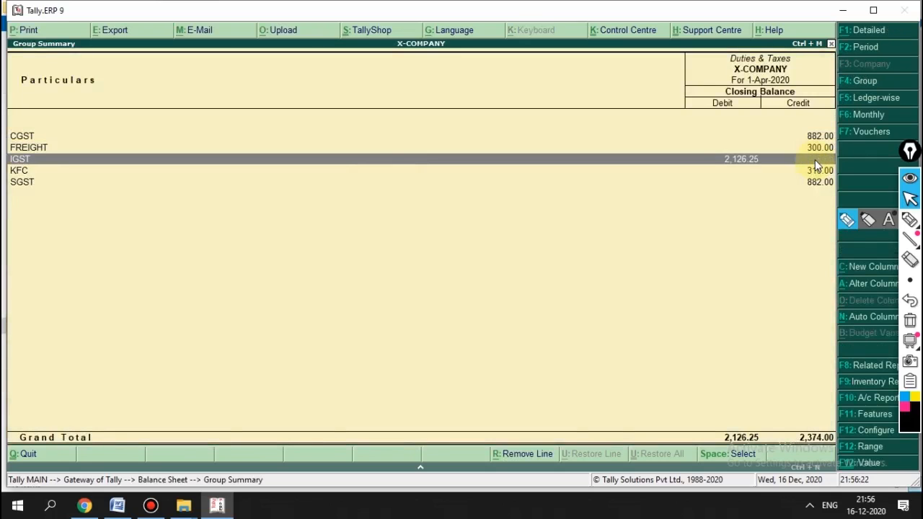
key(Return)
key(Return)
Step: Review the Y COMPANY purchase voucher behind IGST
key(Down)
key(Up)
key(Down)
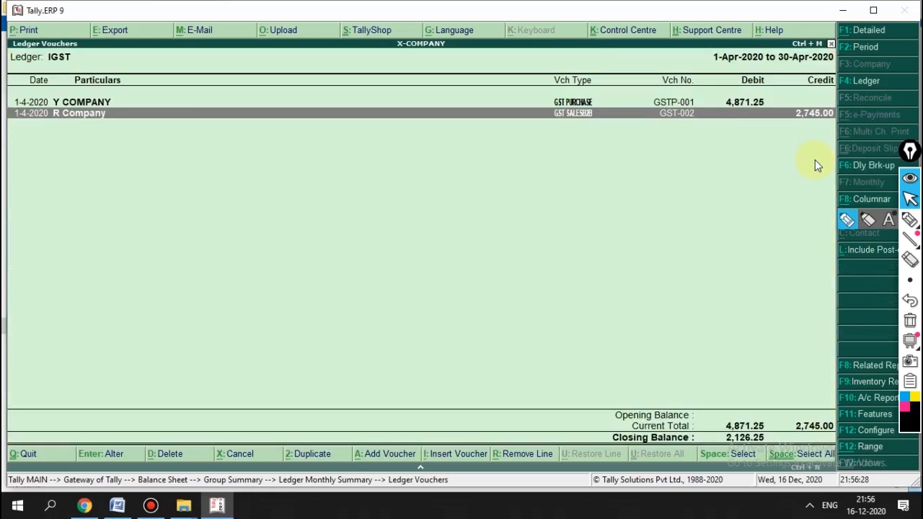
key(Up)
key(Down)
key(Up)
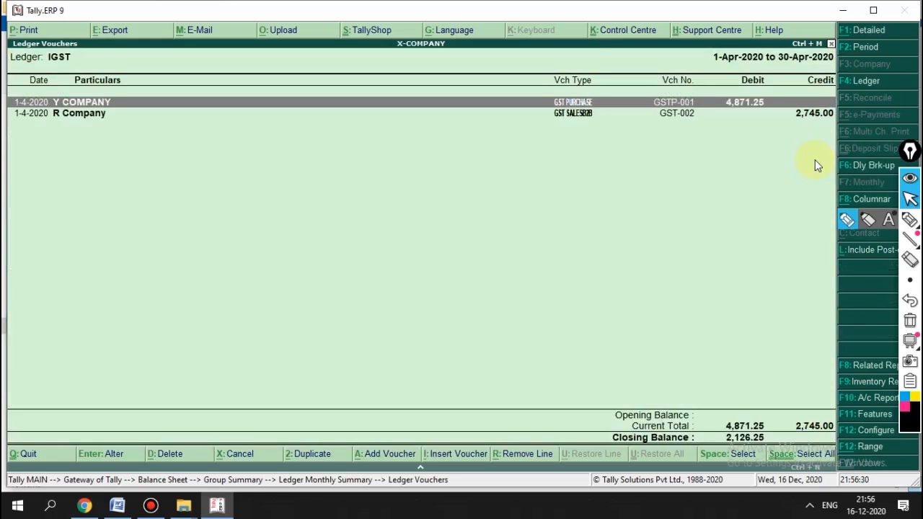
key(Down)
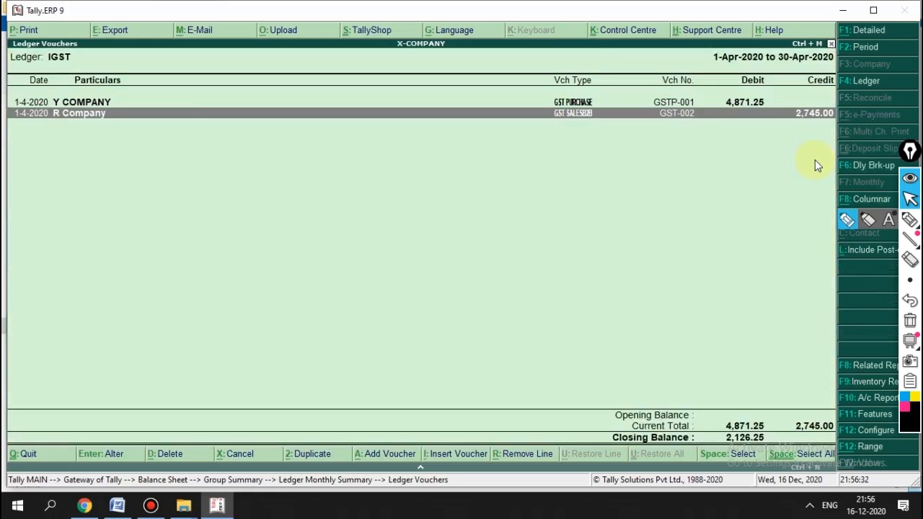
key(Up)
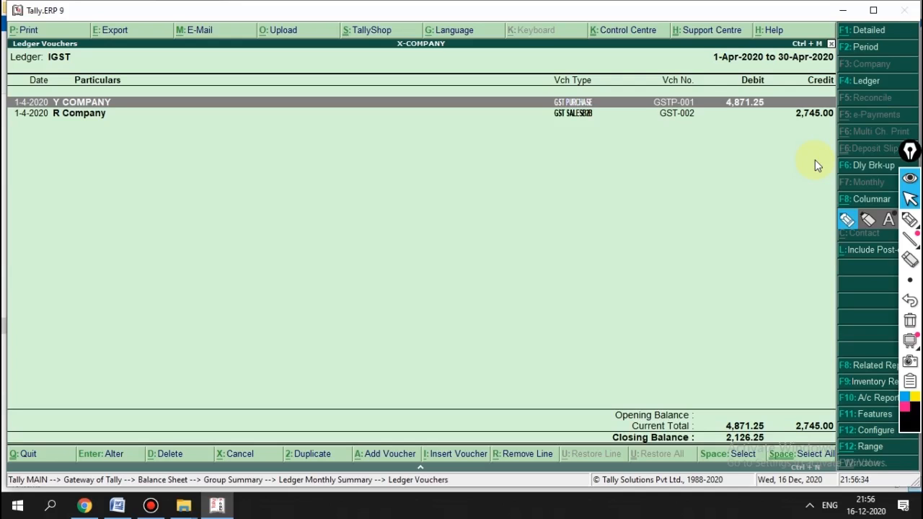
key(Return)
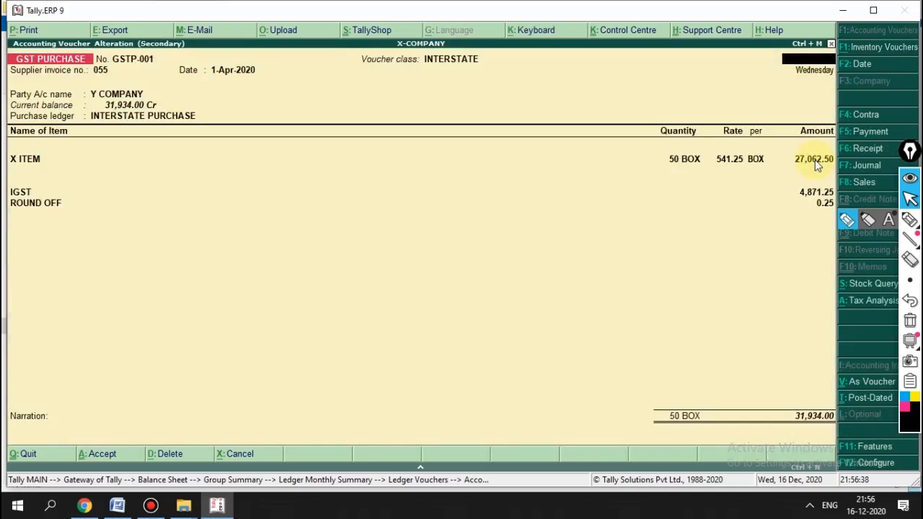
key(Escape)
Step: Review the R Company sales voucher, then return to the Duties & Taxes summary
key(Down)
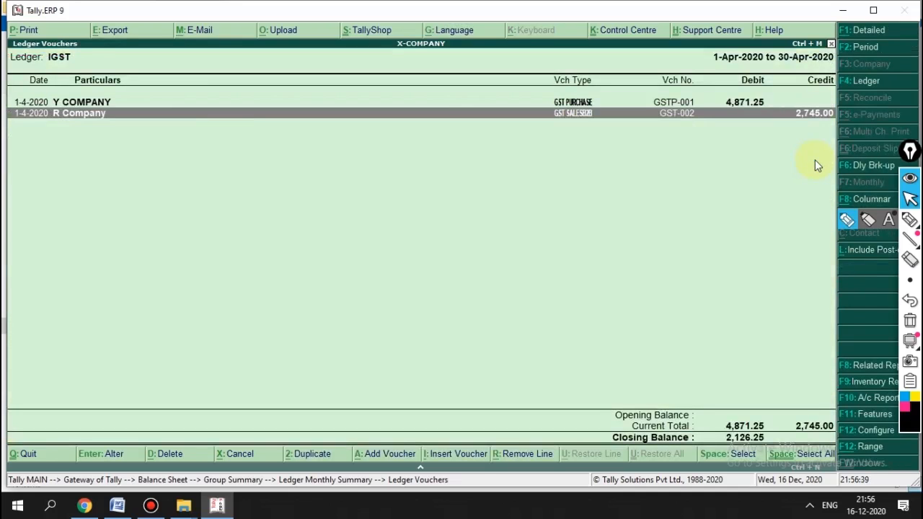
key(Return)
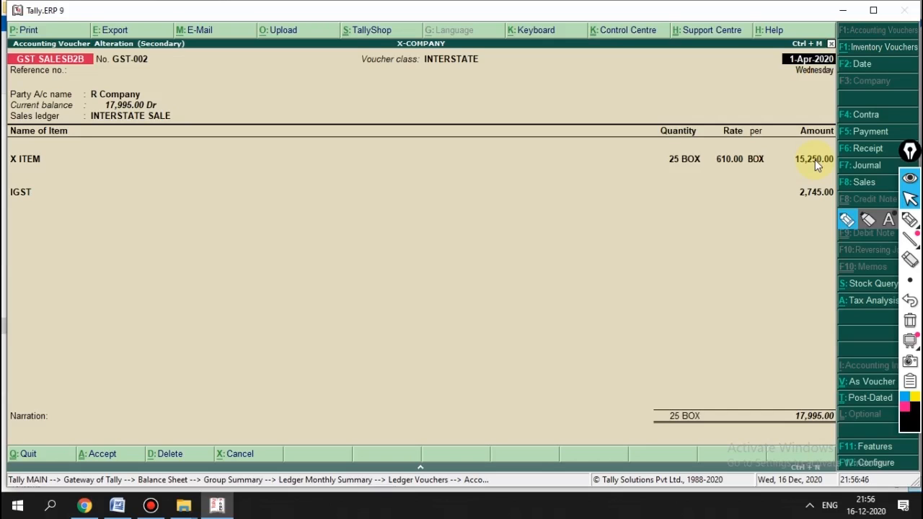
key(Escape)
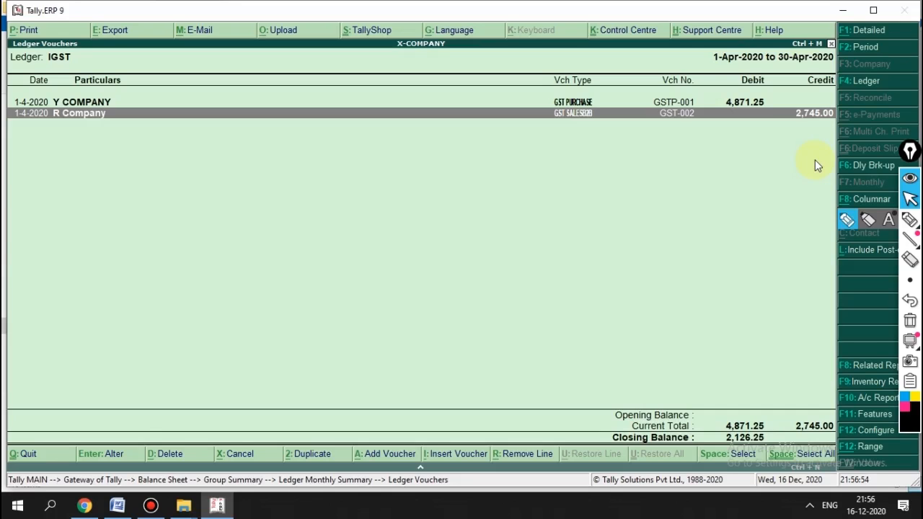
key(Escape)
key(Escape)
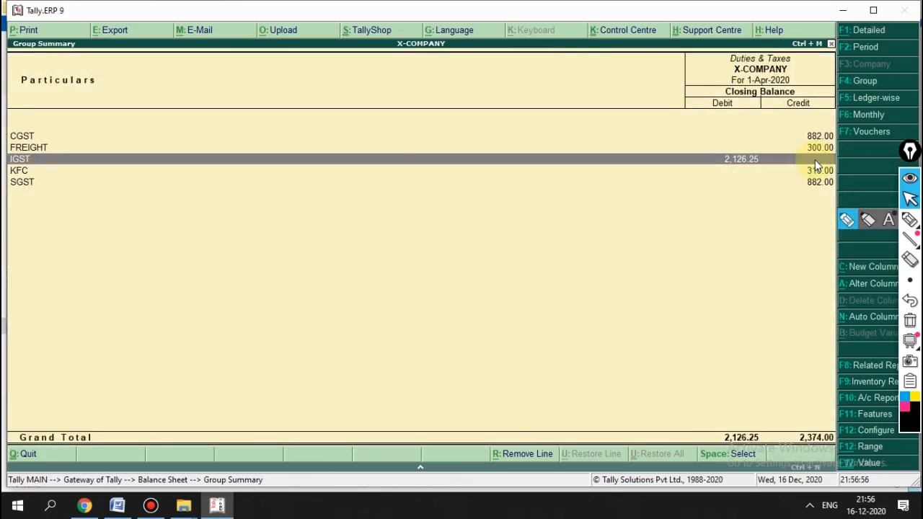
Step: Reopen IGST's April vouchers and re-check the Y COMPANY and R Company vouchers unchanged
key(Up)
key(Up)
key(Down)
key(Down)
key(Return)
key(Return)
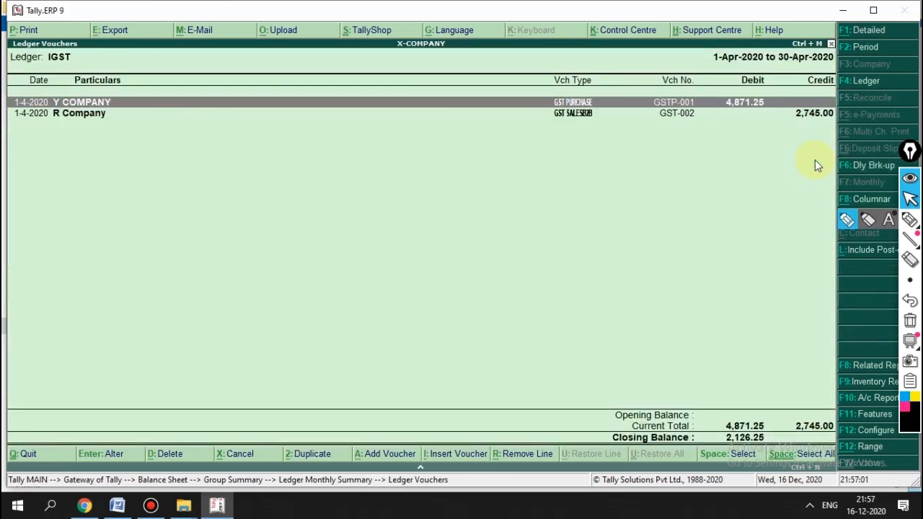
key(Return)
key(Escape)
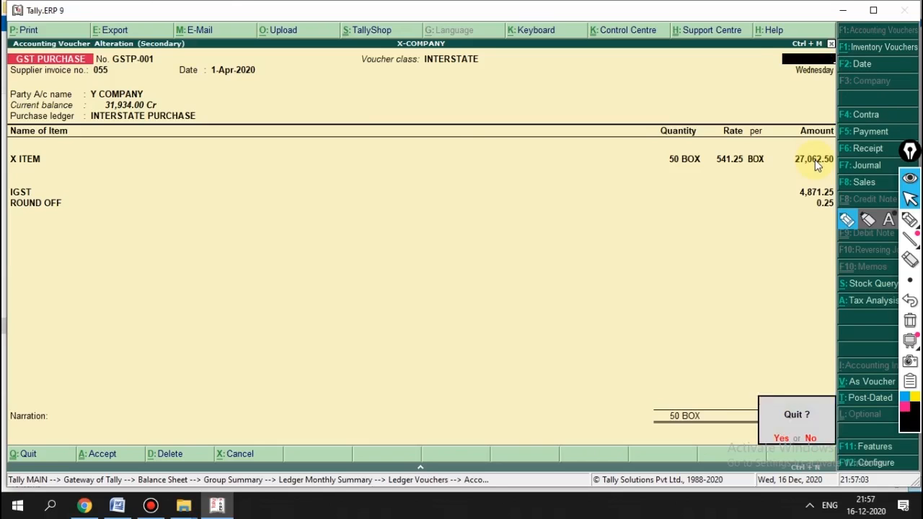
key(y)
key(Down)
key(Return)
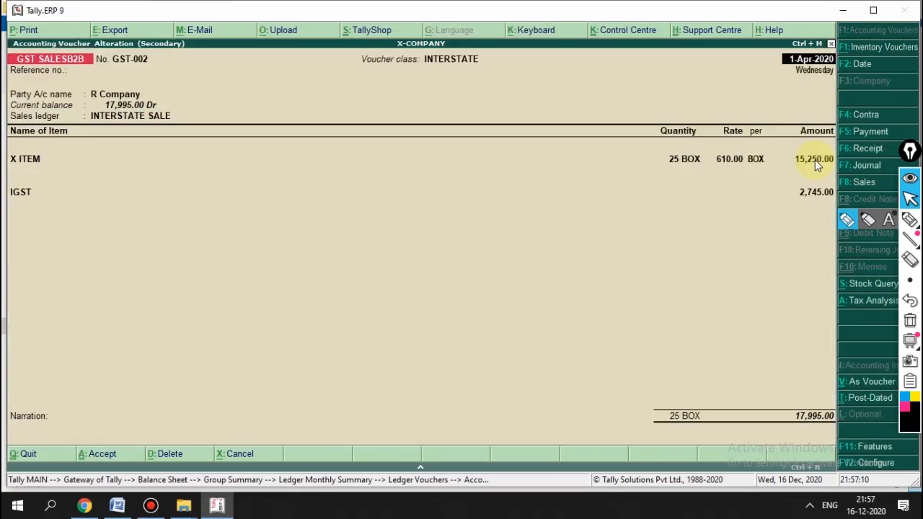
key(Escape)
key(y)
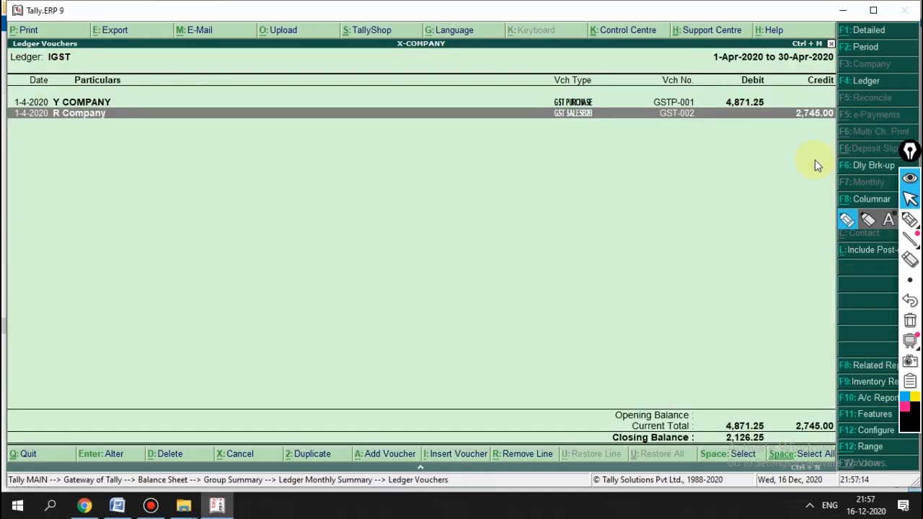
Step: Compare the Y COMPANY and R Company entries in IGST's April voucher list
key(Up)
key(Down)
key(Up)
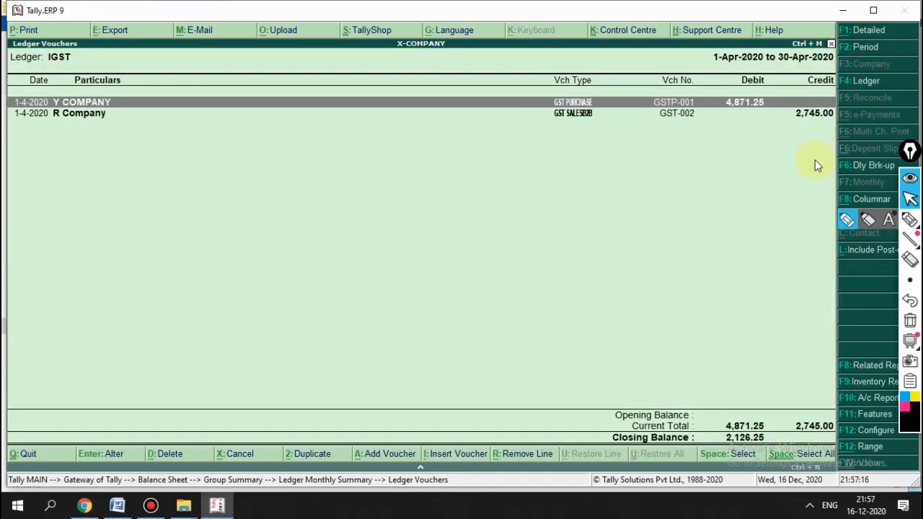
key(Down)
key(Up)
key(Down)
key(Up)
key(Down)
key(Up)
key(Down)
key(Up)
key(Down)
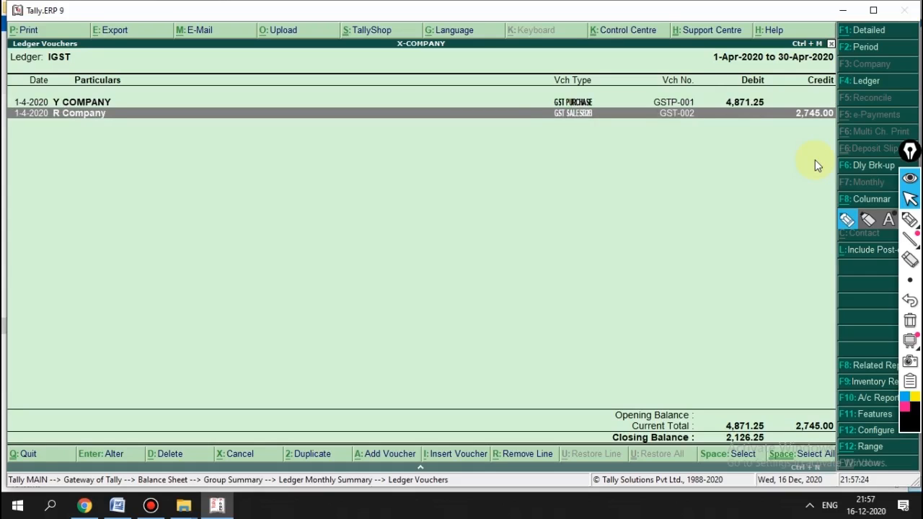
key(Up)
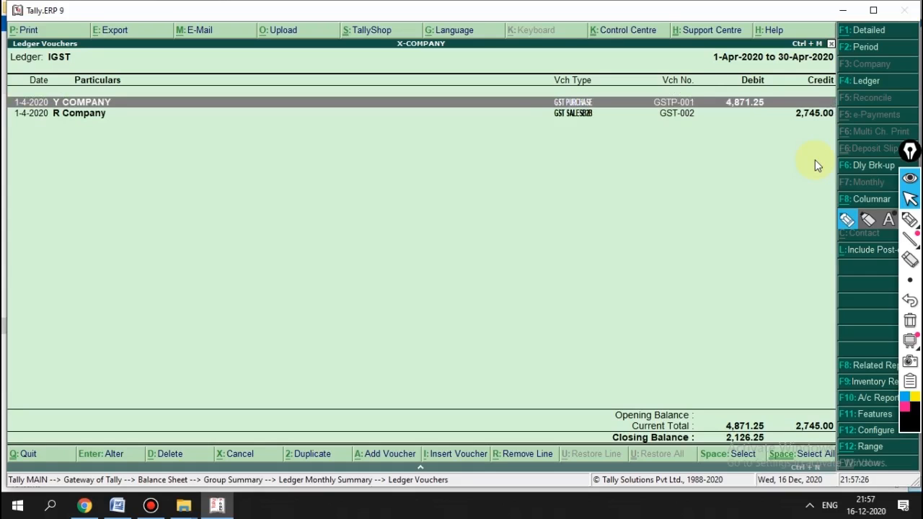
key(Down)
key(Up)
key(Down)
key(Up)
key(Down)
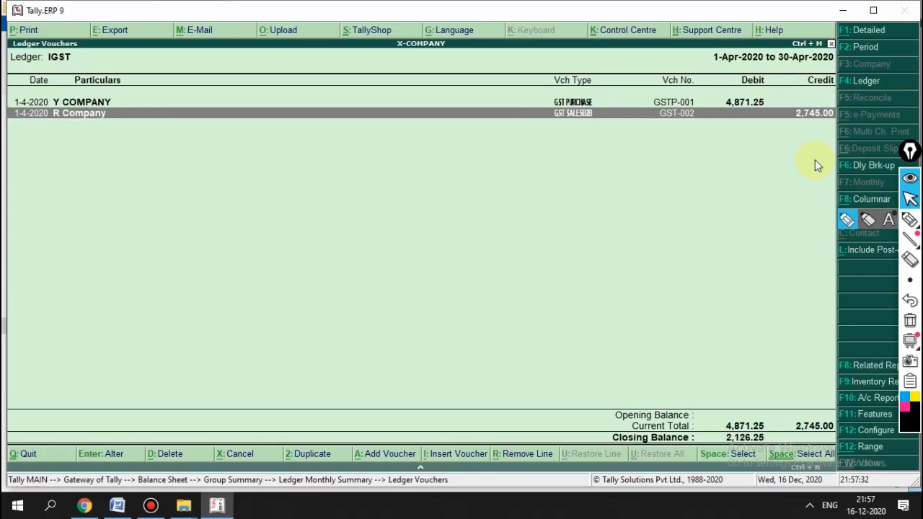
Step: Go back to Duties & Taxes and open the CGST monthly summary
key(Escape)
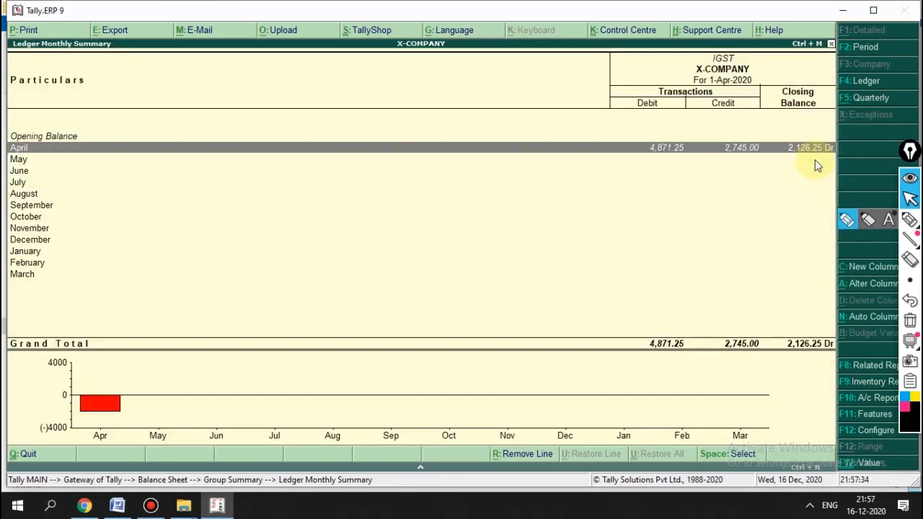
key(Escape)
key(Up)
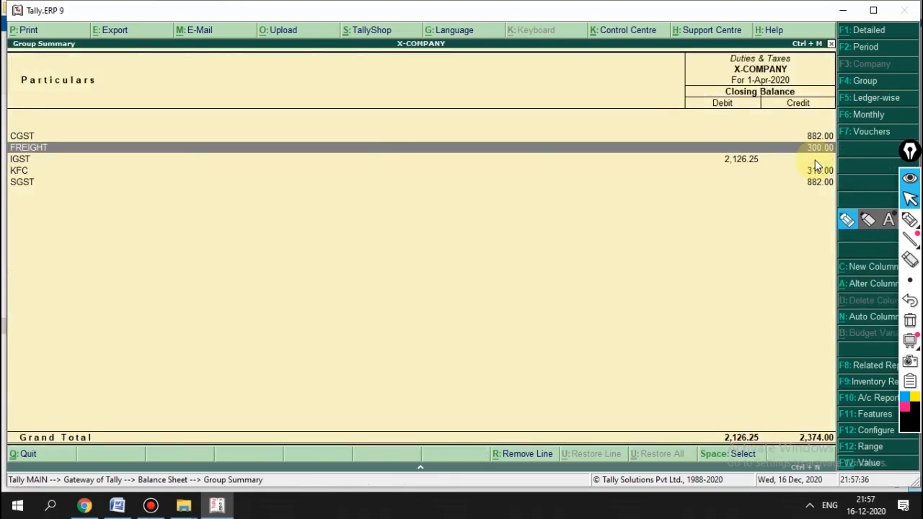
key(Up)
key(Return)
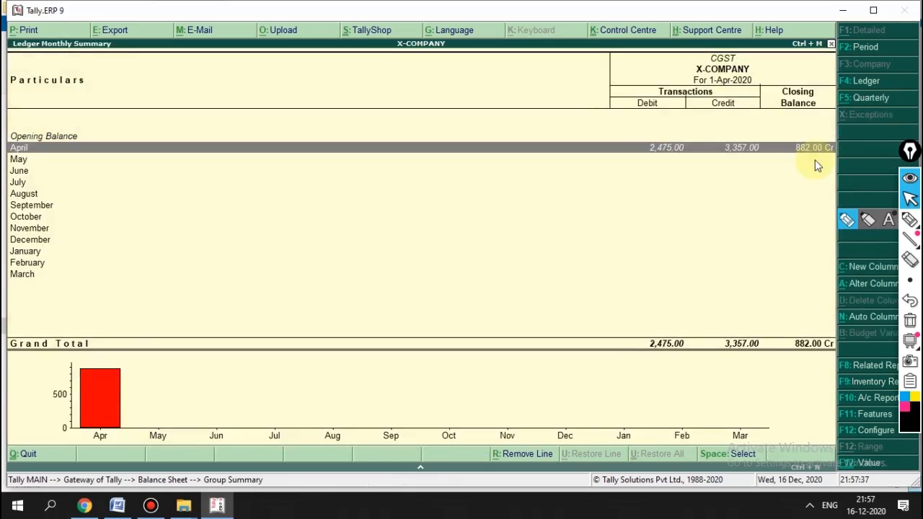
Step: Open CGST's April vouchers and review the Z Company purchase and M Company sales vouchers
key(Return)
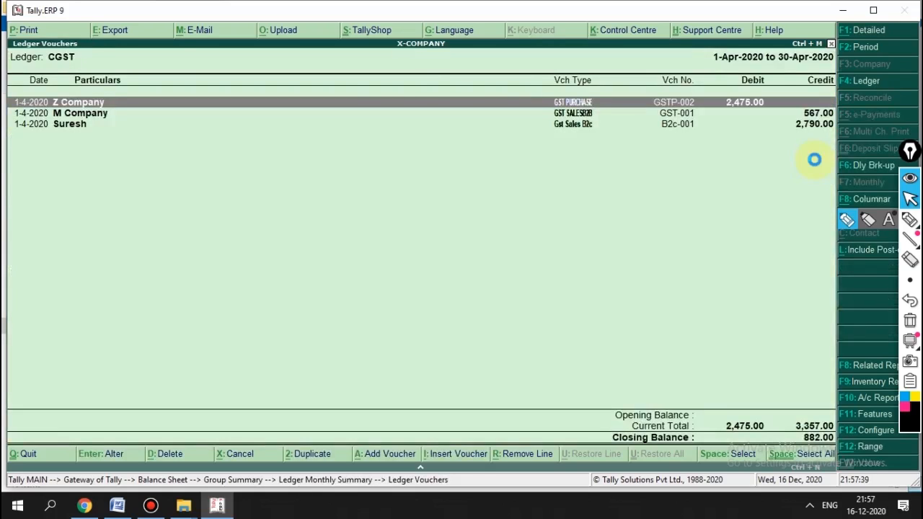
key(Return)
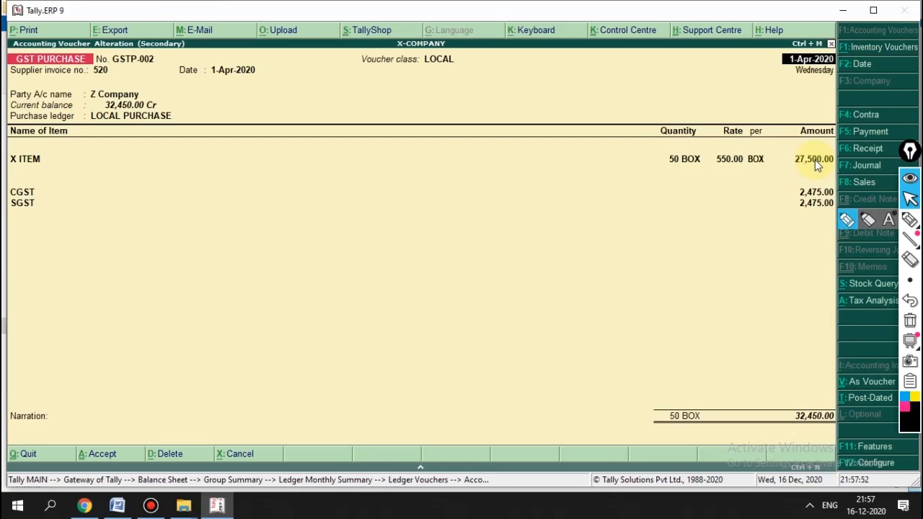
key(Escape)
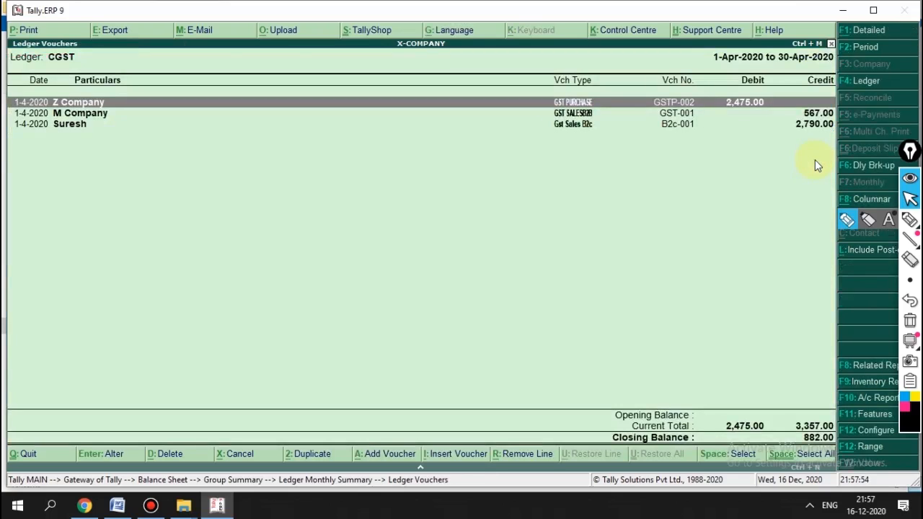
key(Down)
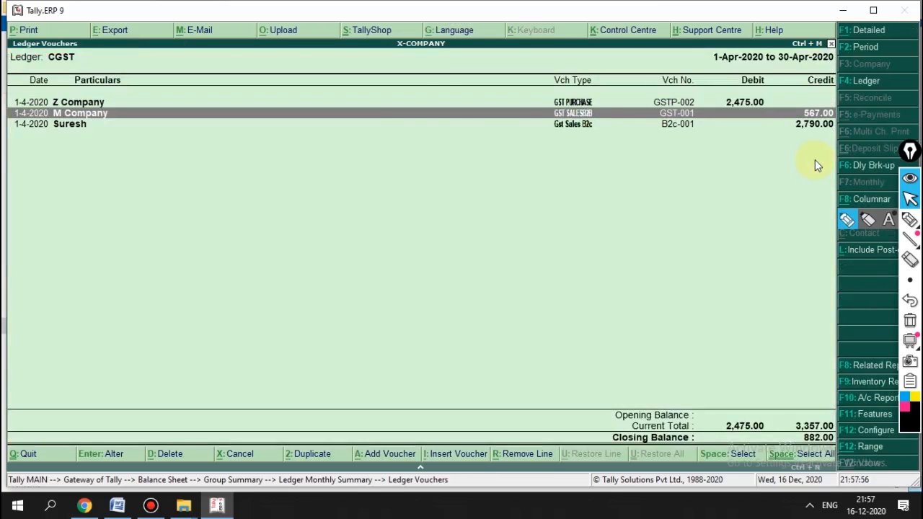
key(Return)
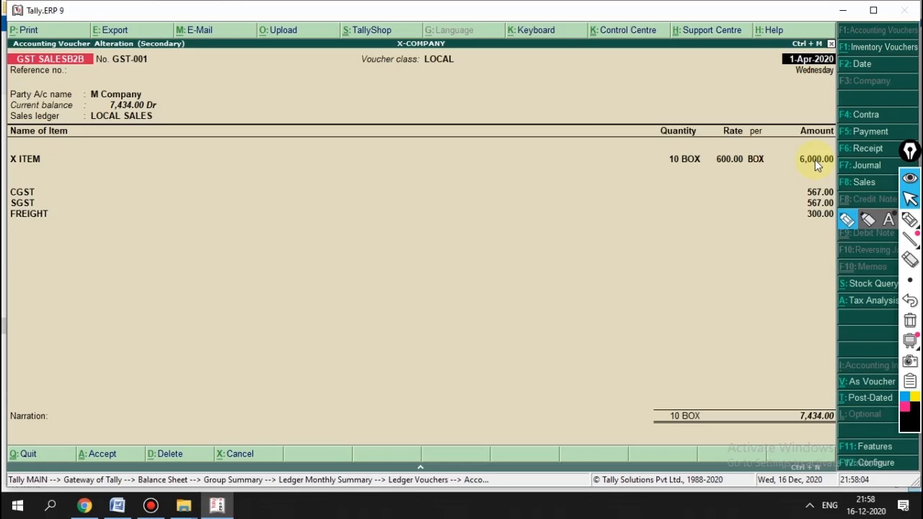
key(Escape)
Step: Review the B2C sales voucher among CGST's April entries
key(Up)
key(Down)
key(Down)
key(Up)
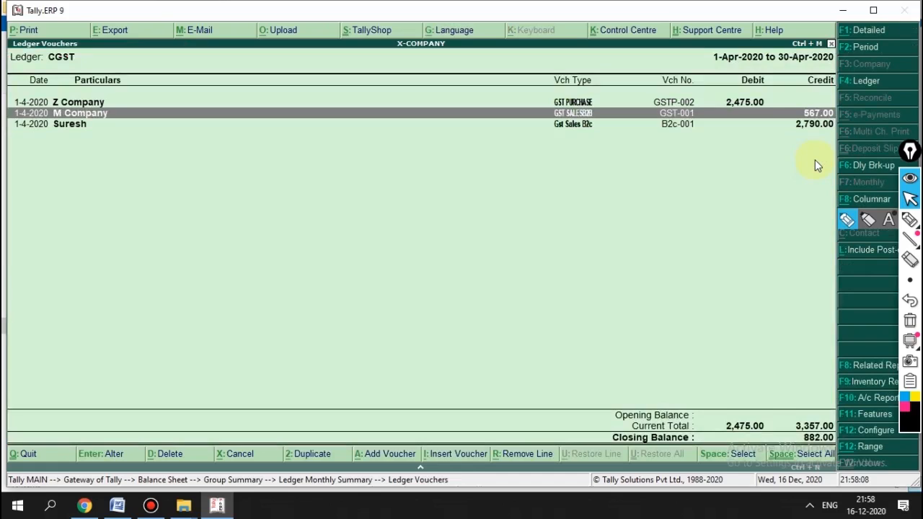
key(Down)
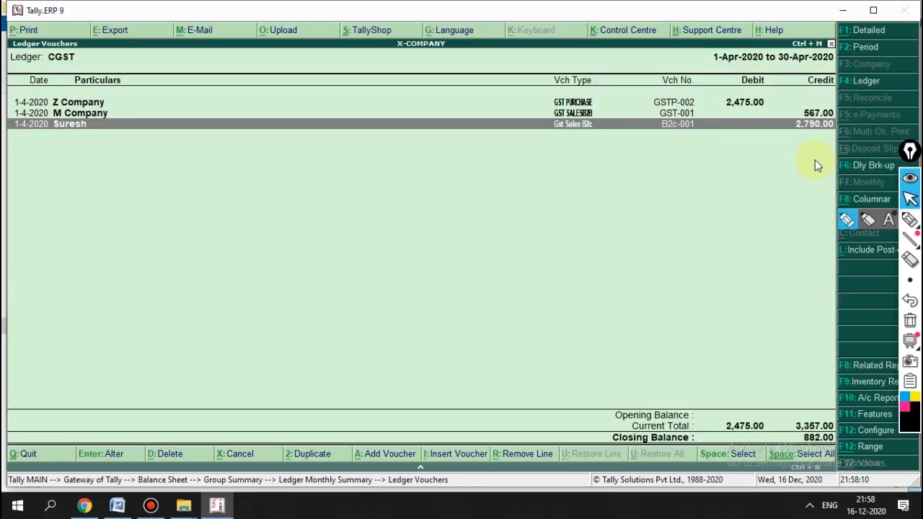
key(Up)
key(Down)
key(Up)
key(Down)
key(Up)
key(Up)
key(Down)
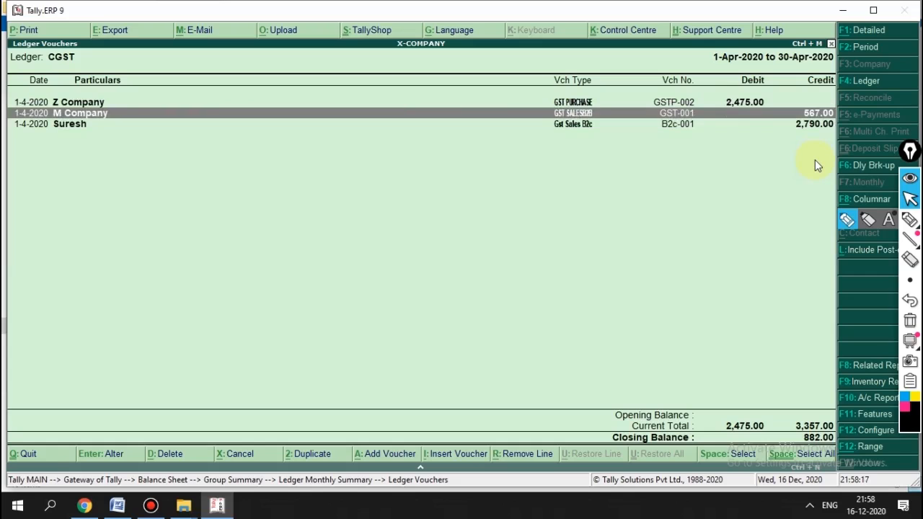
key(Down)
key(Up)
key(Up)
key(Down)
key(Down)
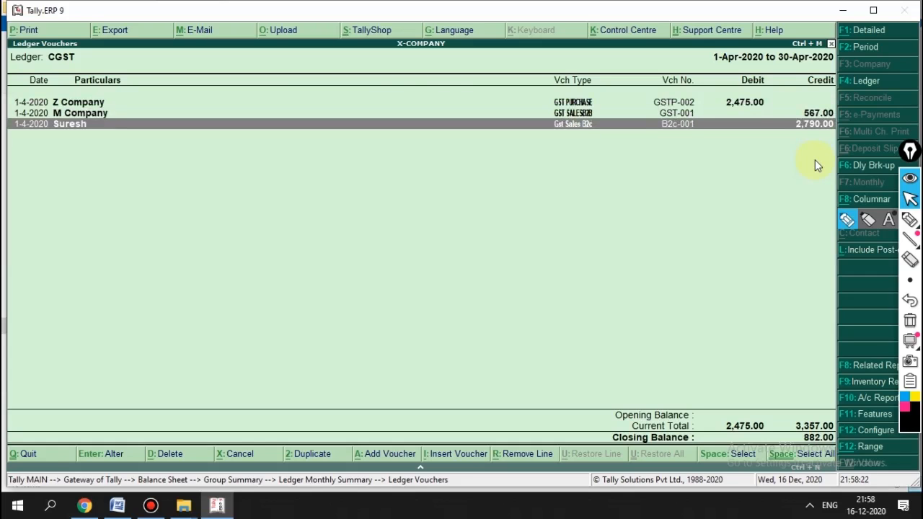
key(Up)
key(Up)
key(Down)
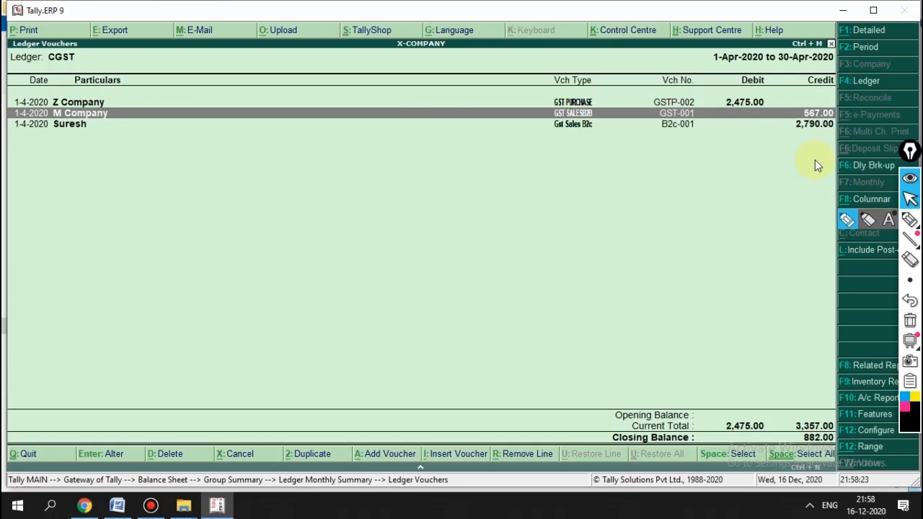
key(Down)
key(Return)
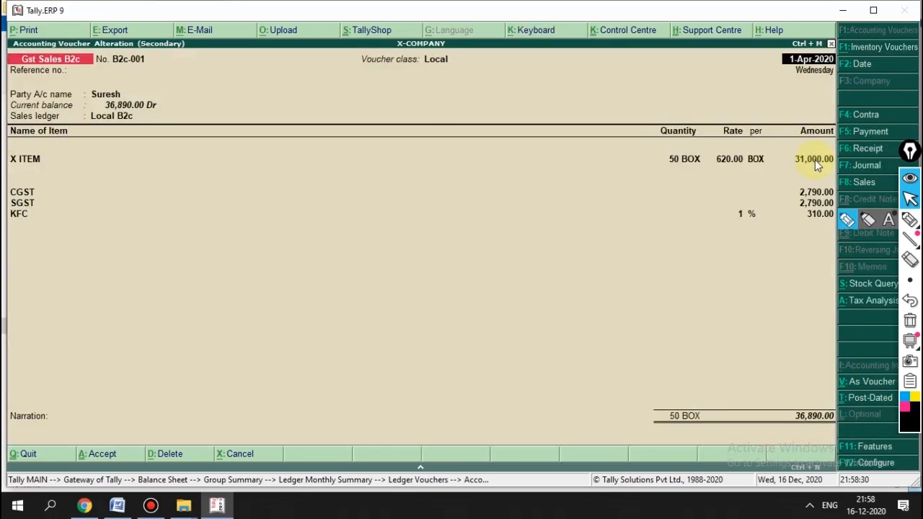
key(Escape)
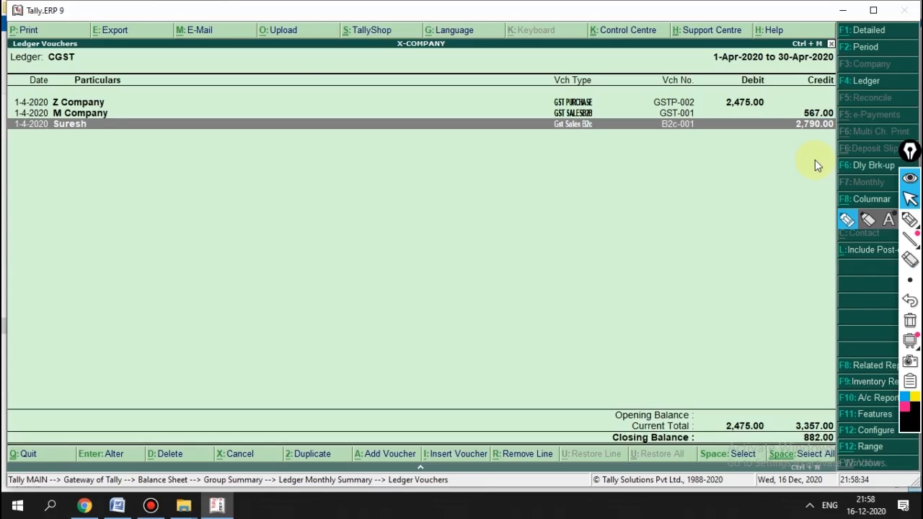
Step: Re-check the M Company sales voucher, leaving it unchanged
key(Up)
key(Return)
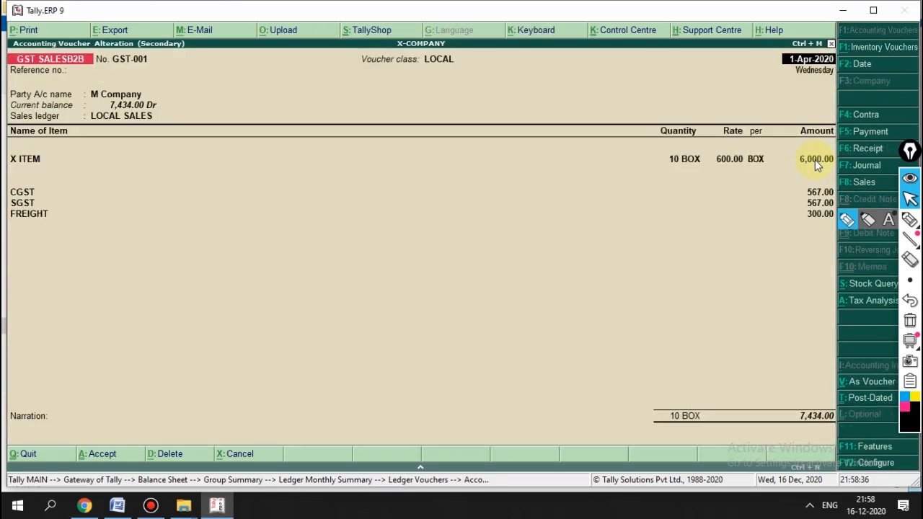
key(Escape)
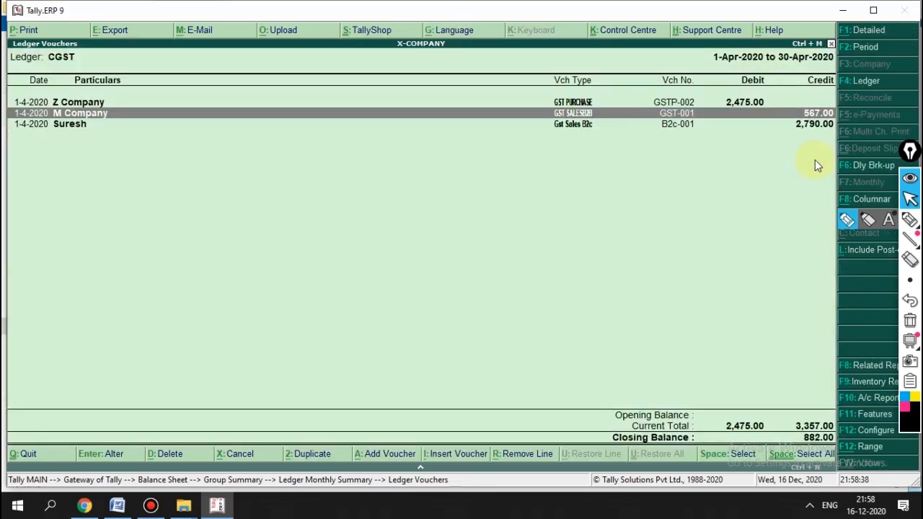
key(Down)
key(Up)
key(Down)
key(Up)
key(Down)
key(Up)
key(Return)
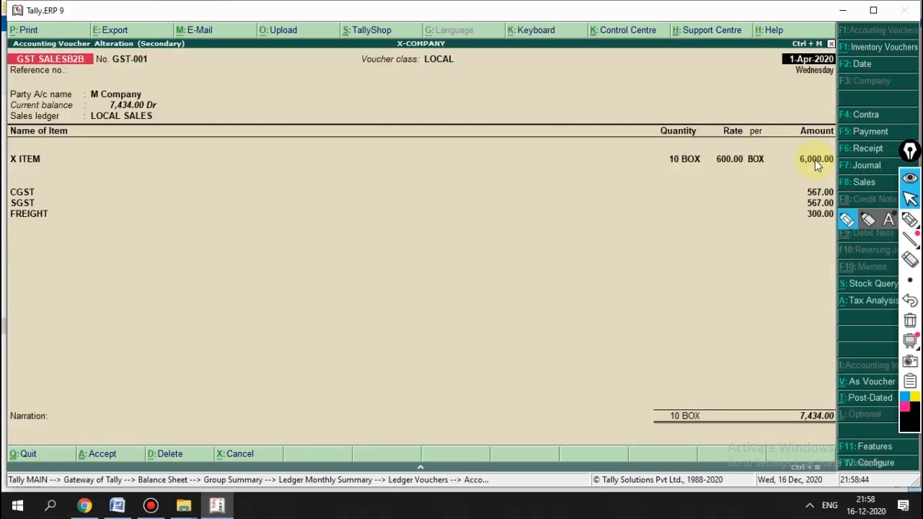
key(Escape)
key(y)
Step: Re-check the B2C sales voucher unchanged and return to the Duties & Taxes summary
key(Down)
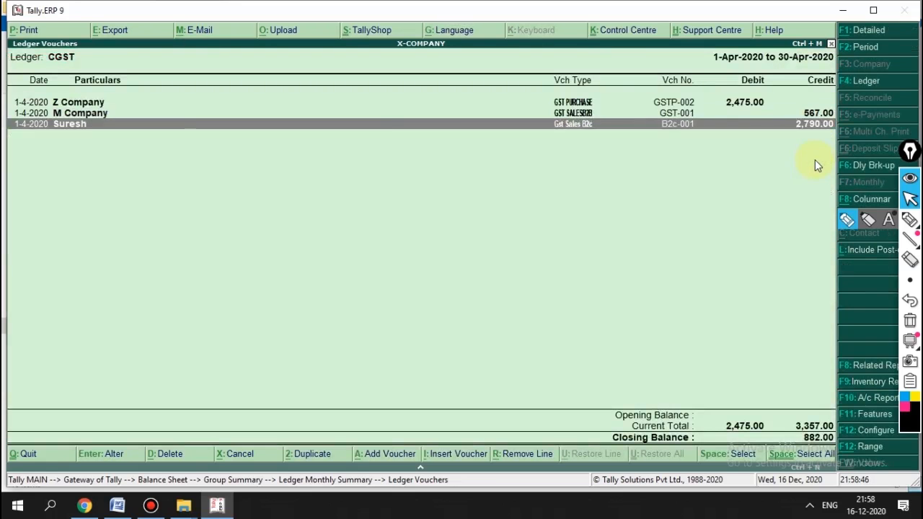
key(Return)
key(Escape)
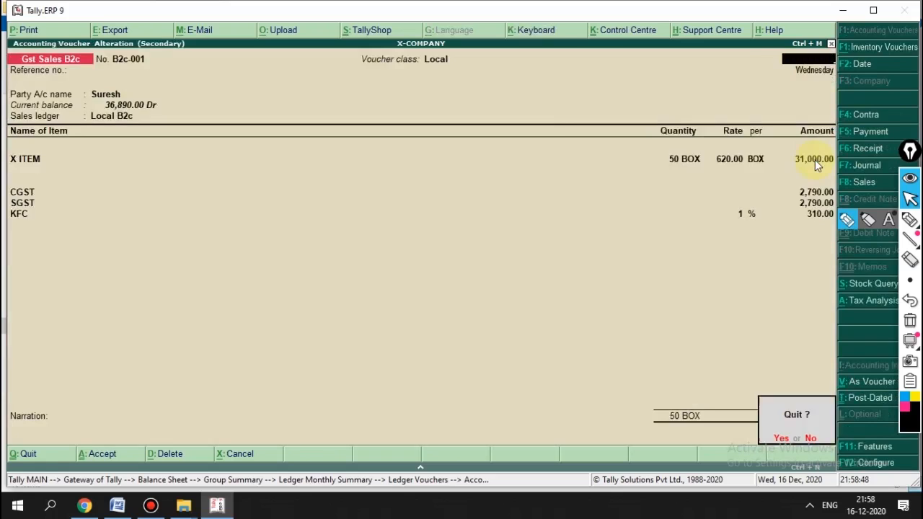
key(y)
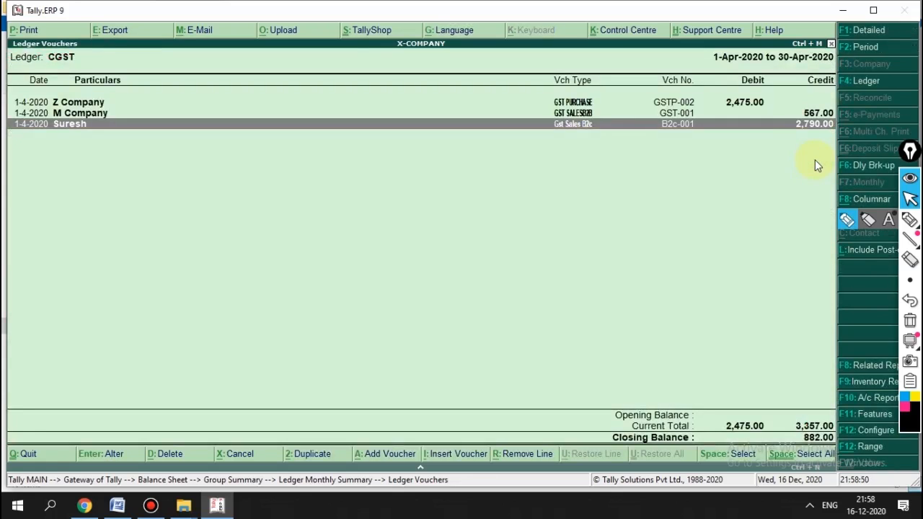
key(Escape)
key(Escape)
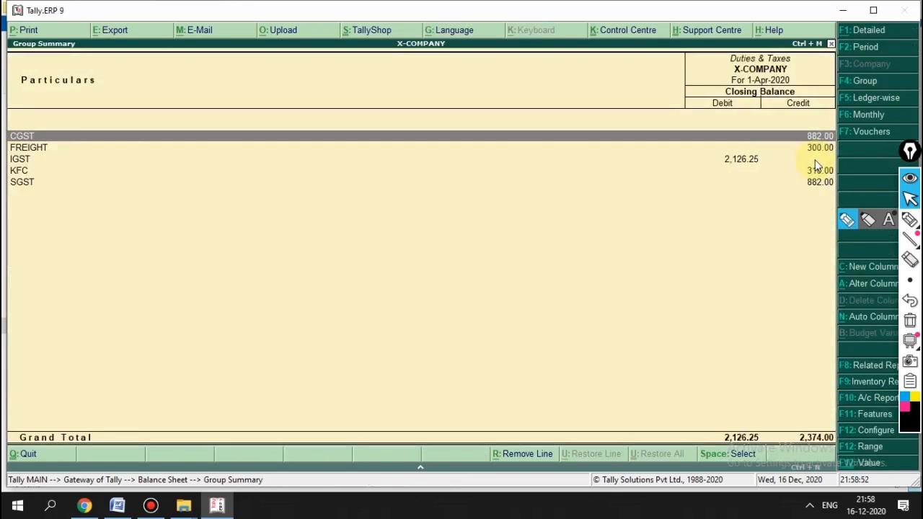
Step: Drill from the FREIGHT row into its sales voucher
key(Down)
key(Up)
key(Down)
click(814, 166)
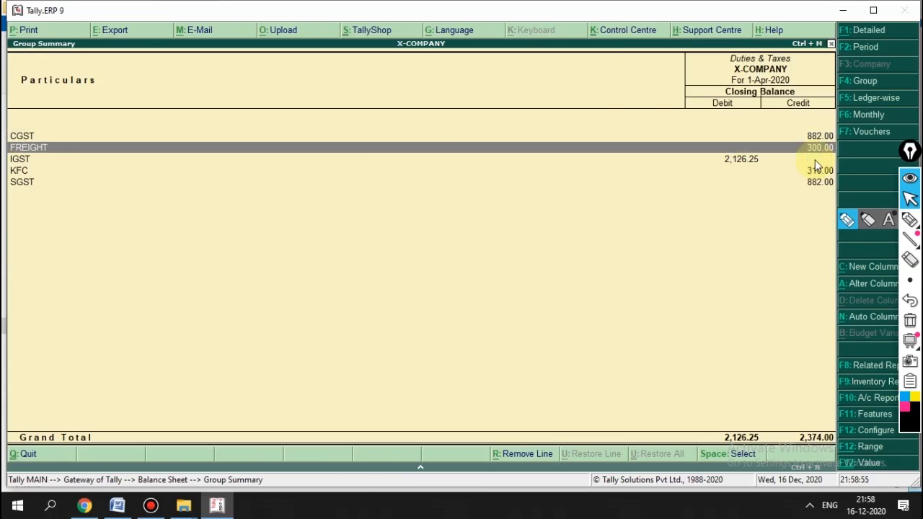
key(Return)
key(Return)
key(Return)
key(Return)
key(Return)
key(Return)
key(Return)
key(Return)
key(Return)
key(Return)
key(Return)
key(Return)
key(Return)
key(Return)
key(Return)
key(Return)
key(Return)
key(Return)
key(Return)
key(Return)
key(Return)
key(Return)
key(Return)
key(Return)
key(Return)
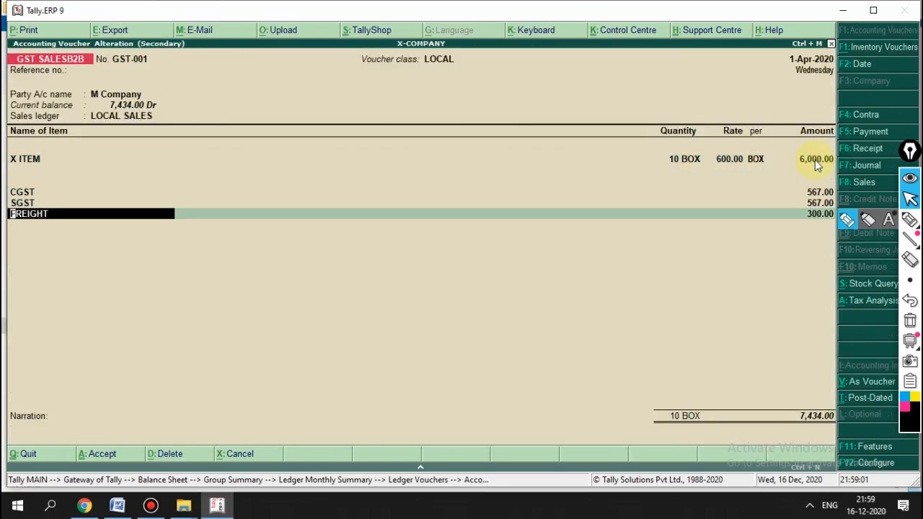
Step: Move FREIGHT under Indirect Expenses, re-save the sales voucher, and return to the Balance Sheet
key(ctrl+Return)
key(Return)
key(Return)
key(Return)
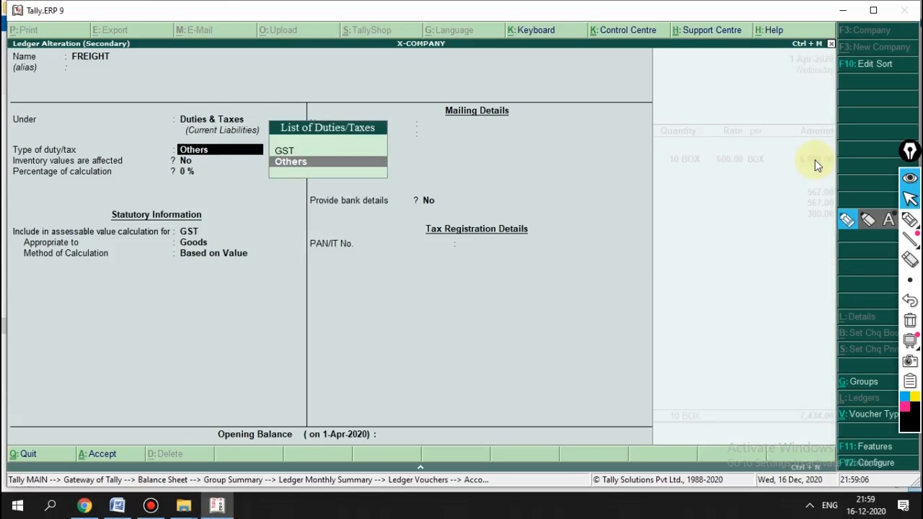
key(BackSpace)
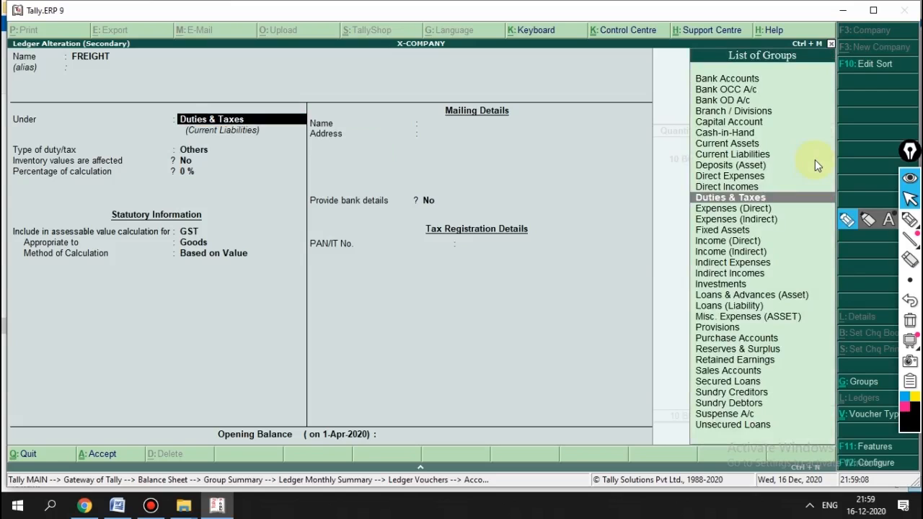
text(IND)
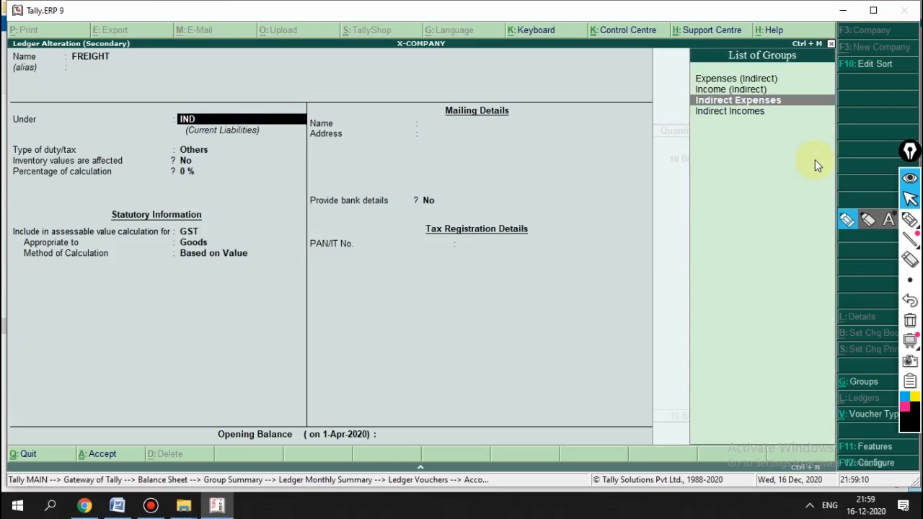
key(Return)
key(Return)
key(Return)
key(Return)
key(Return)
key(Return)
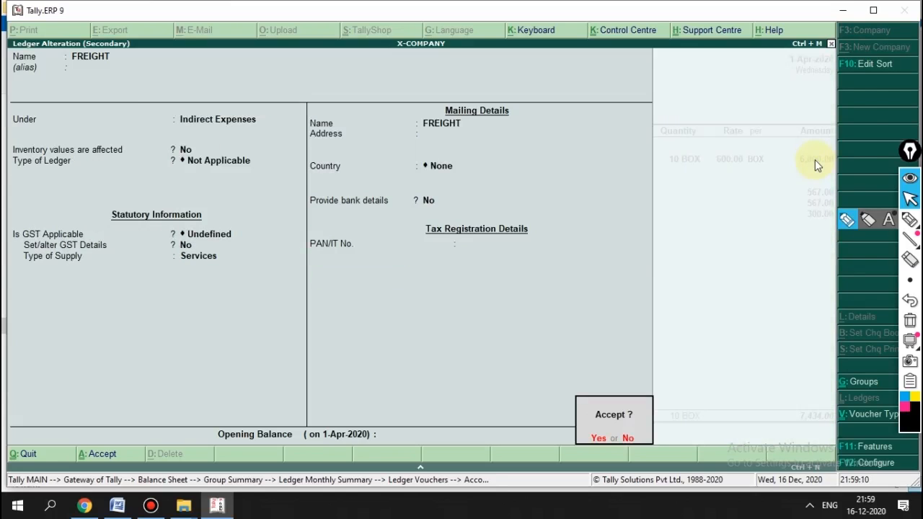
key(Return)
key(Return)
key(Return)
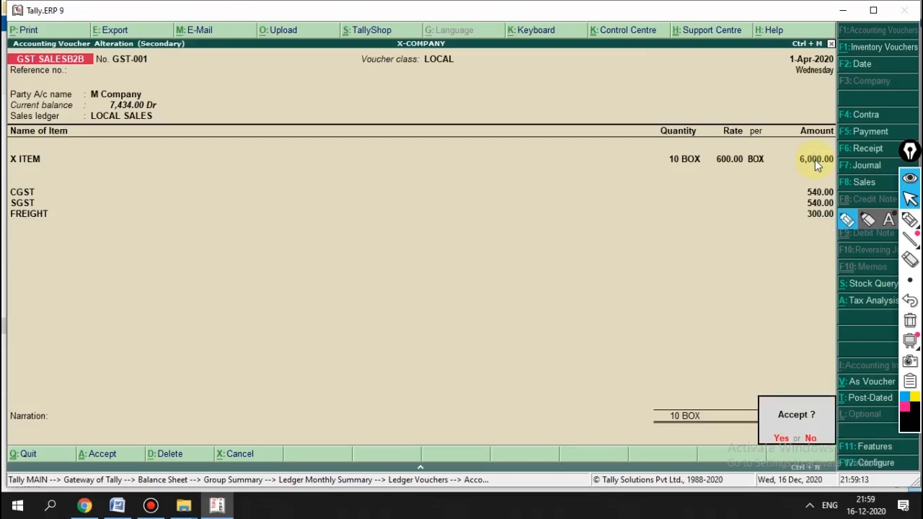
key(Return)
key(Escape)
key(Escape)
key(Escape)
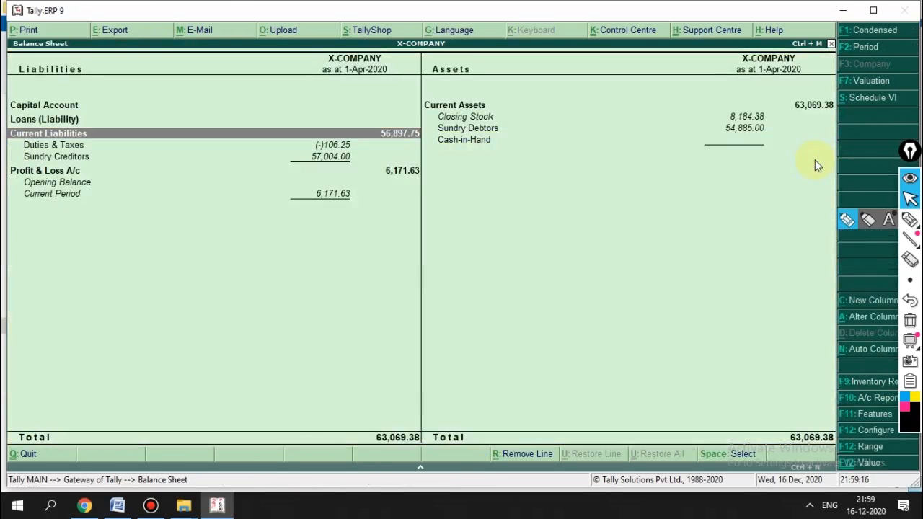
Step: Review the Duties & Taxes ledgers and the KFC monthly summary, now without FREIGHT
key(Return)
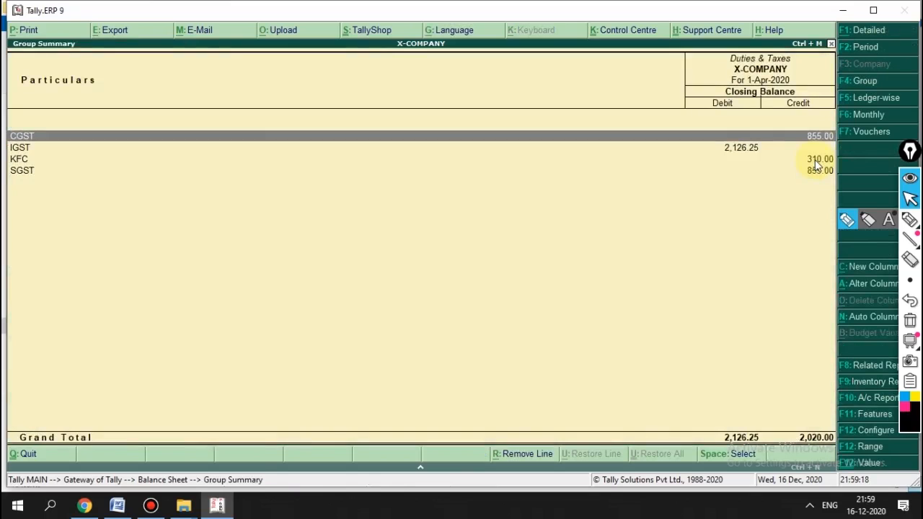
key(Down)
click(815, 160)
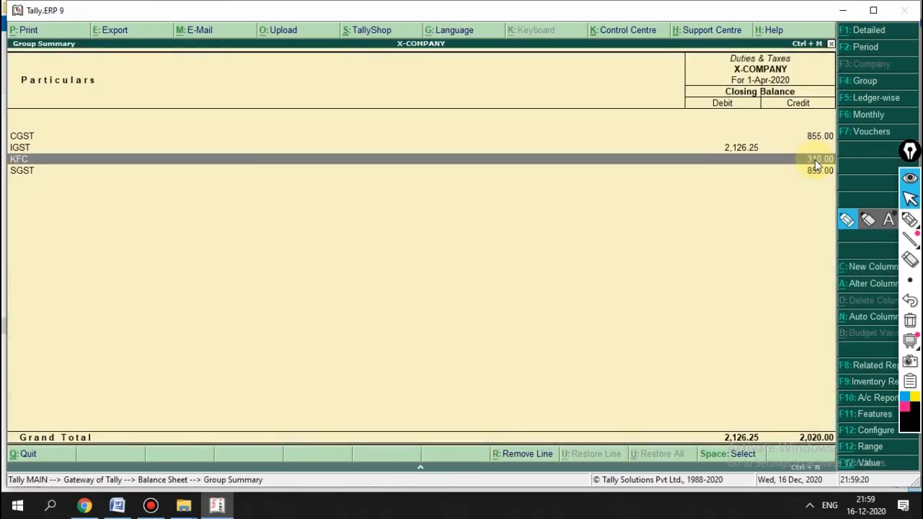
click(814, 159)
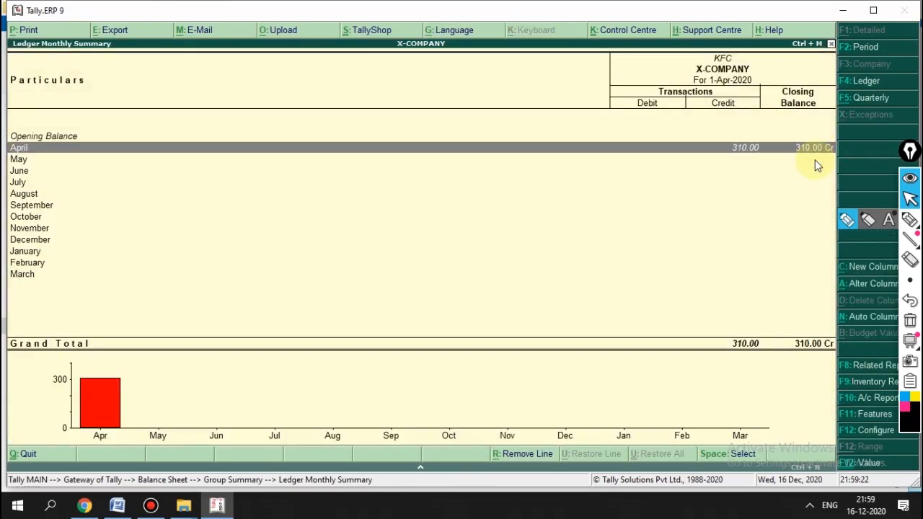
right_click(817, 165)
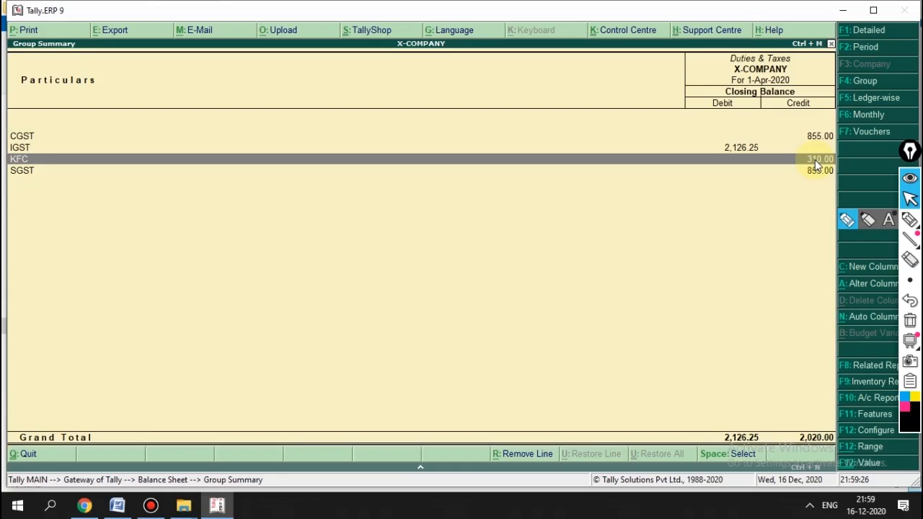
key(Up)
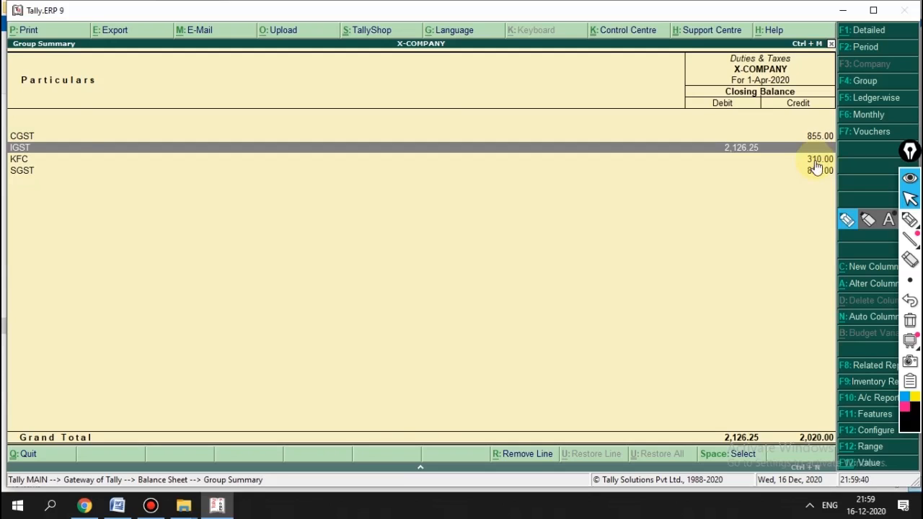
key(Escape)
key(Escape)
key(Escape)
key(Escape)
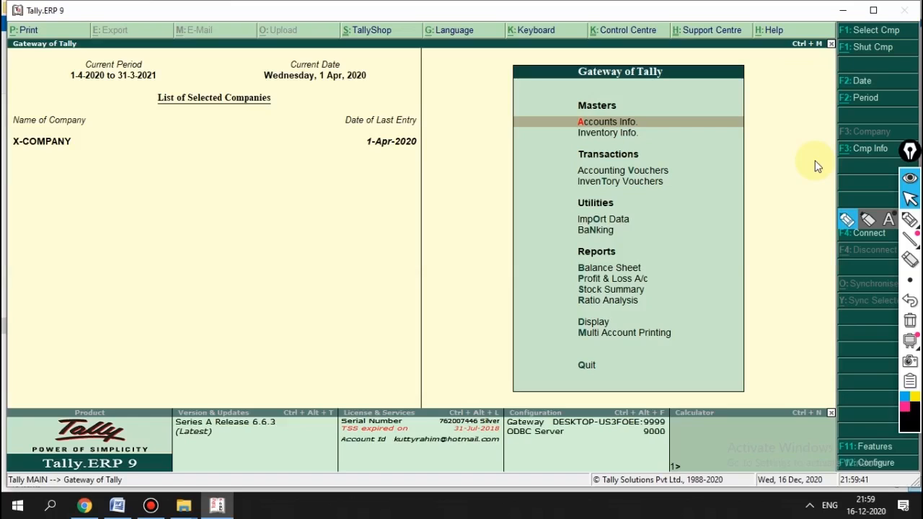
Step: Start a new Journal voucher from Accounting Vouchers
key(Down)
key(Down)
key(Return)
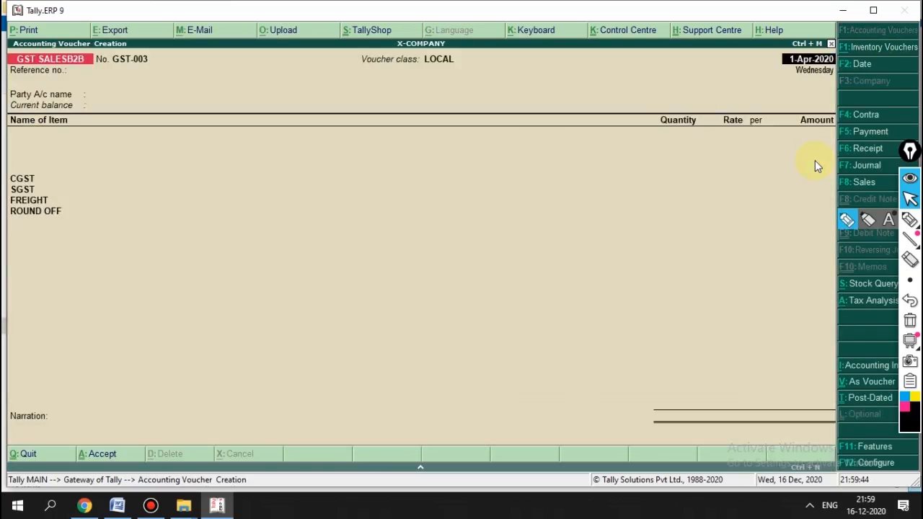
key(F7)
Step: Discard the empty Journal voucher and open the Balance Sheet in detailed view
key(Escape)
key(Return)
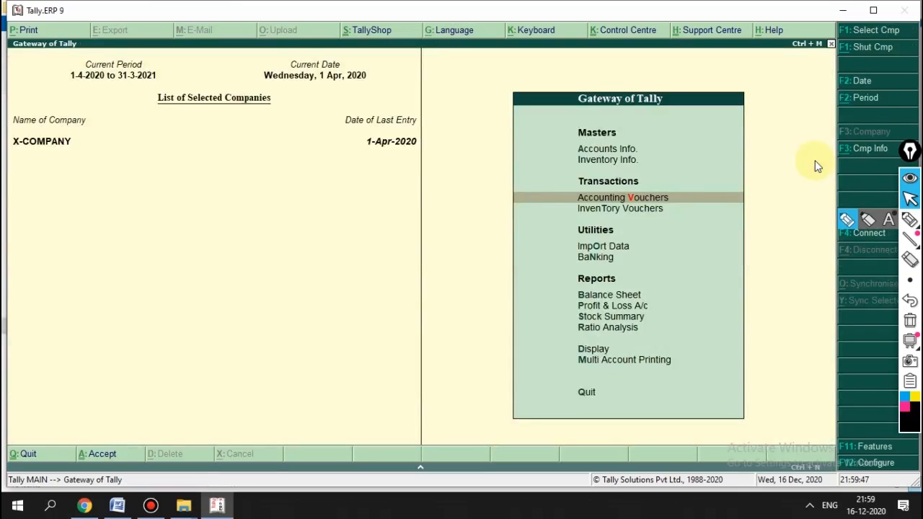
key(Down)
key(Down)
key(Down)
key(Down)
key(Down)
key(Up)
key(Return)
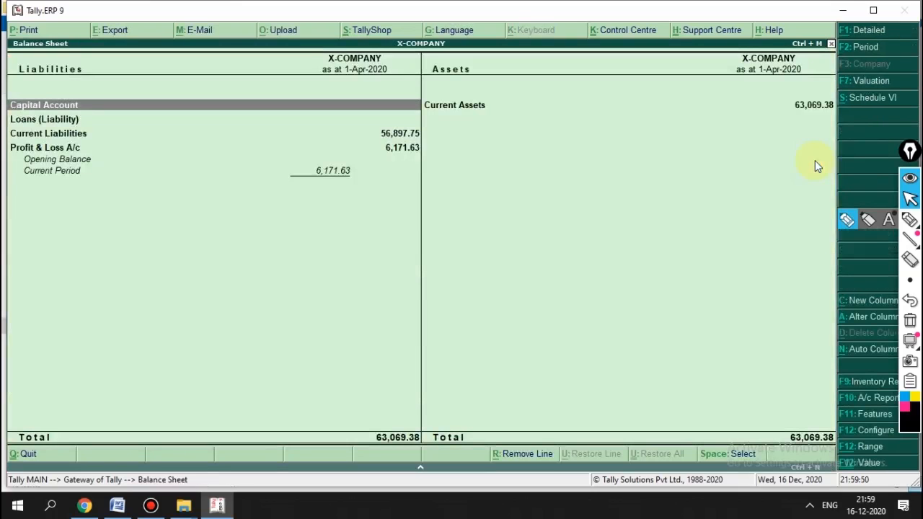
key(alt+F1)
Step: Drill into Duties & Taxes to review CGST and SGST 855.00 Cr and KFC 310.00 Cr
key(Right)
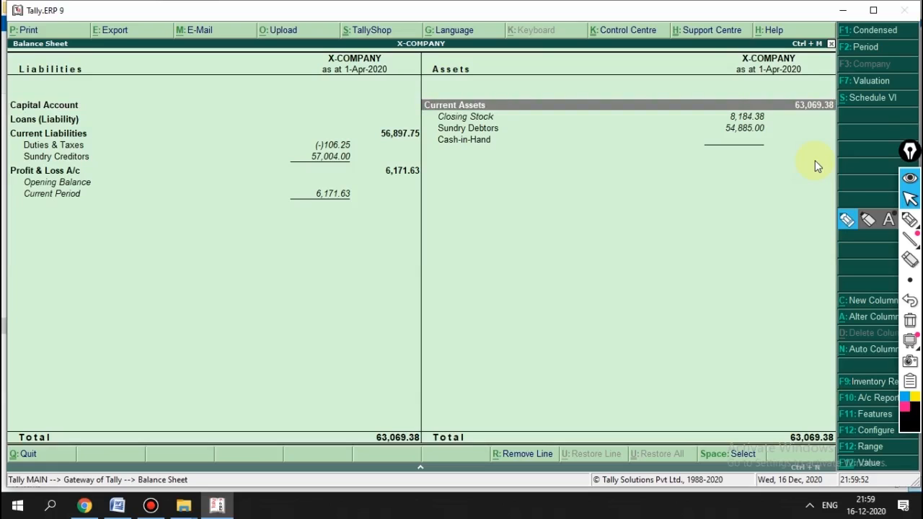
key(Left)
key(Down)
key(Down)
key(Down)
key(Return)
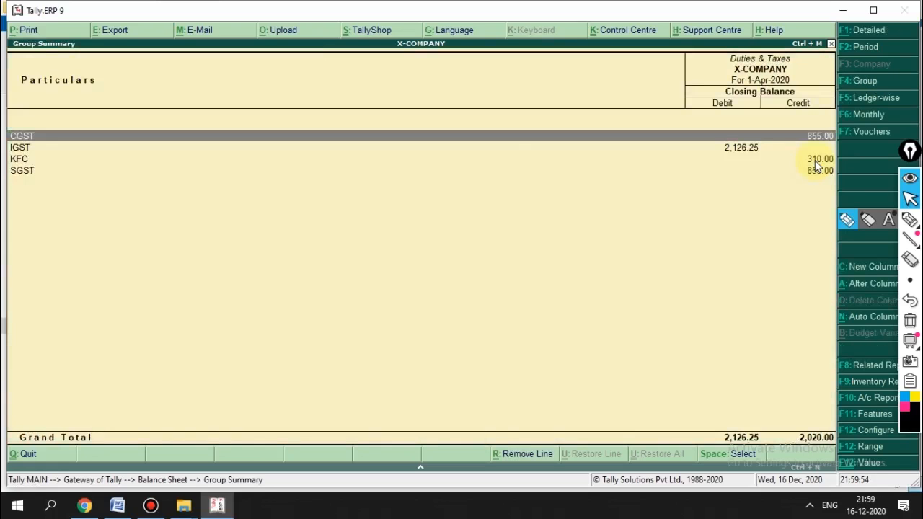
key(Down)
key(Down)
key(Down)
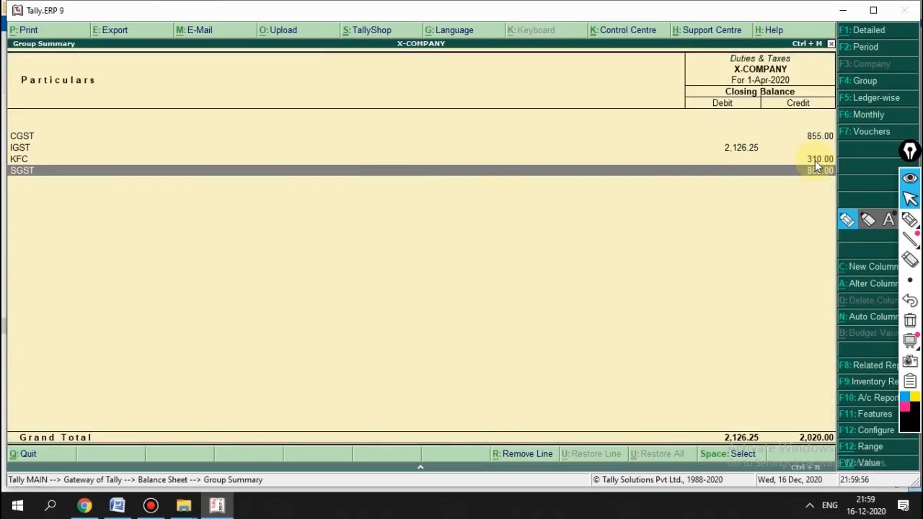
key(Up)
key(Up)
key(Down)
key(Down)
key(Up)
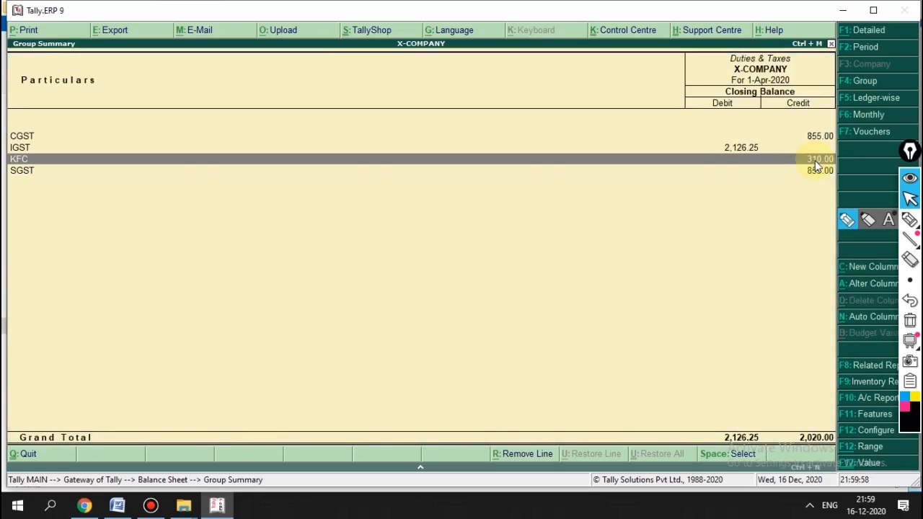
key(Up)
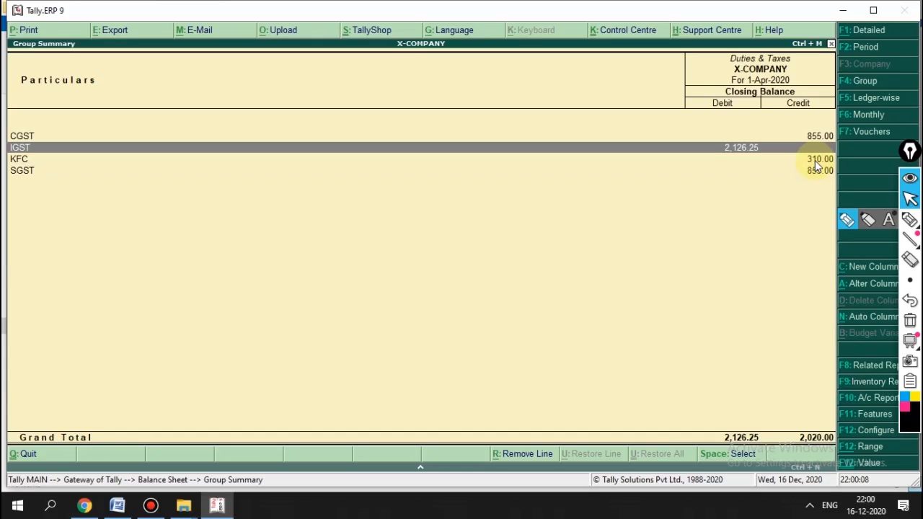
click(816, 163)
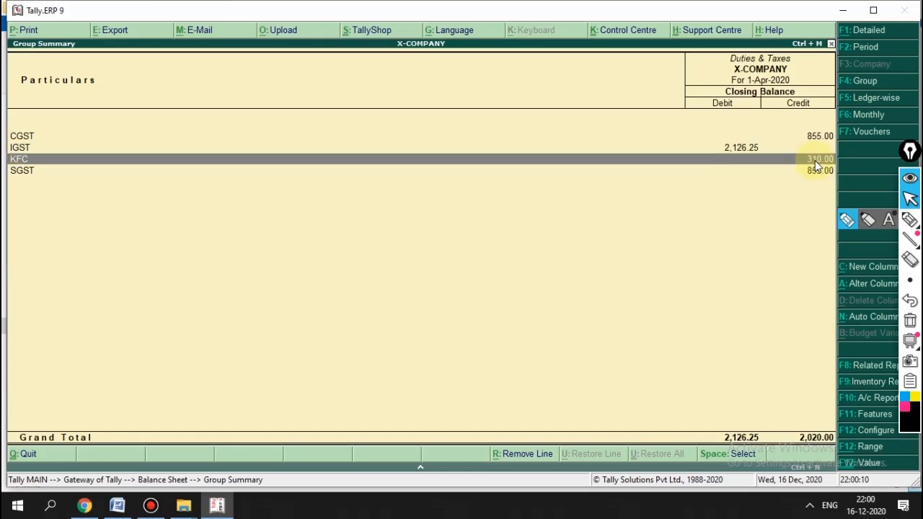
Step: Leave the Duties & Taxes report and start a new Journal voucher
key(Up)
key(Down)
key(Up)
key(Down)
key(Escape)
key(Escape)
key(Escape)
key(Escape)
key(Down)
key(Down)
key(Return)
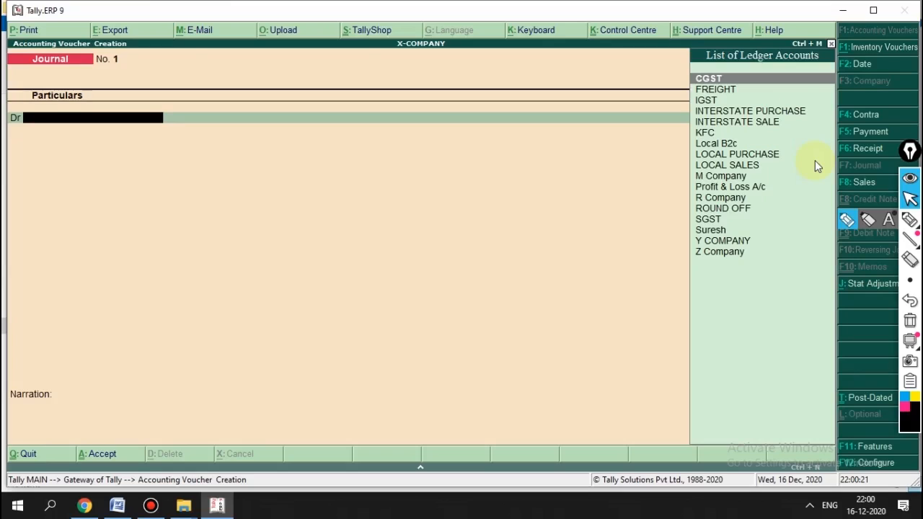
Step: Debit CGST 855 and add SGST as a second debit line
text(CGS)
key(Return)
text(855)
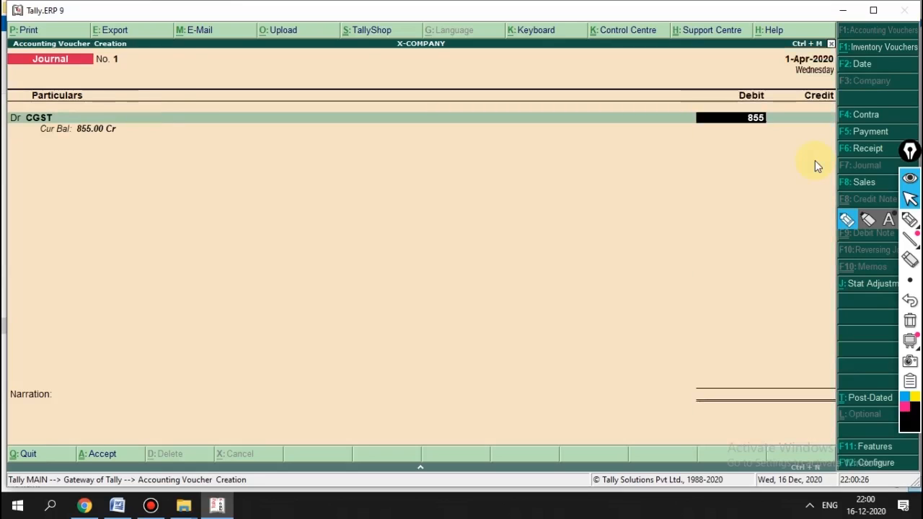
key(Return)
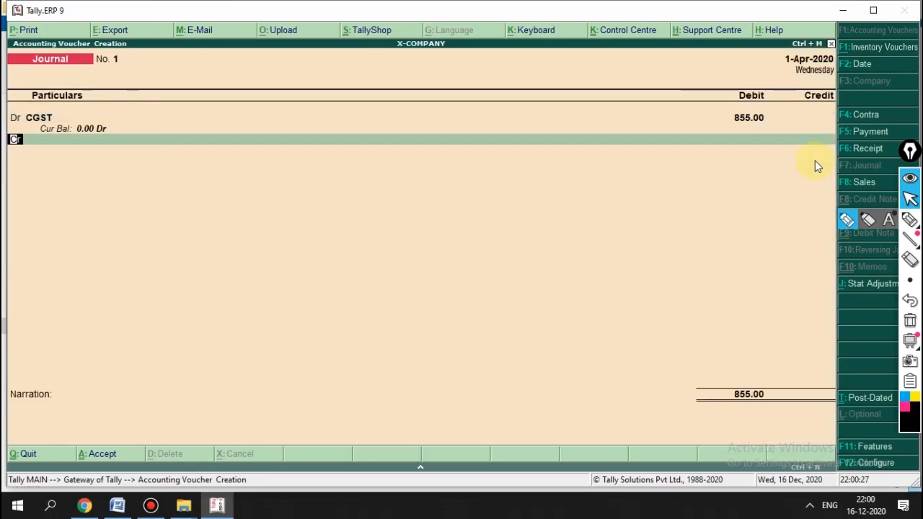
text(D)
key(Return)
text(SGS)
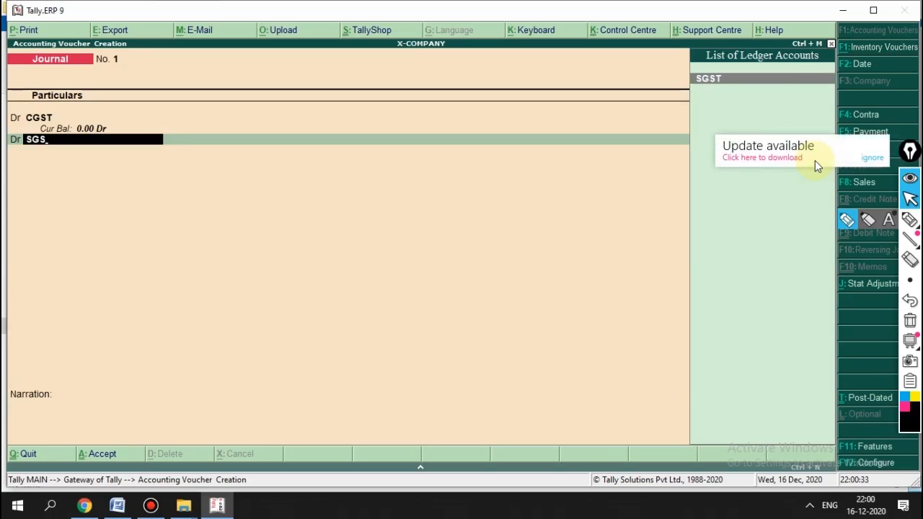
key(Return)
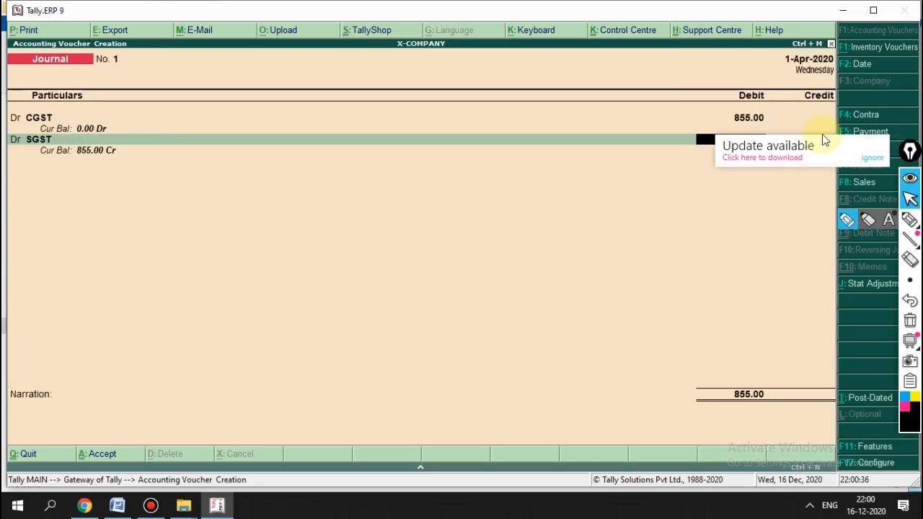
Step: Dismiss the update notification and bring Tally back to the front
click(861, 156)
click(869, 158)
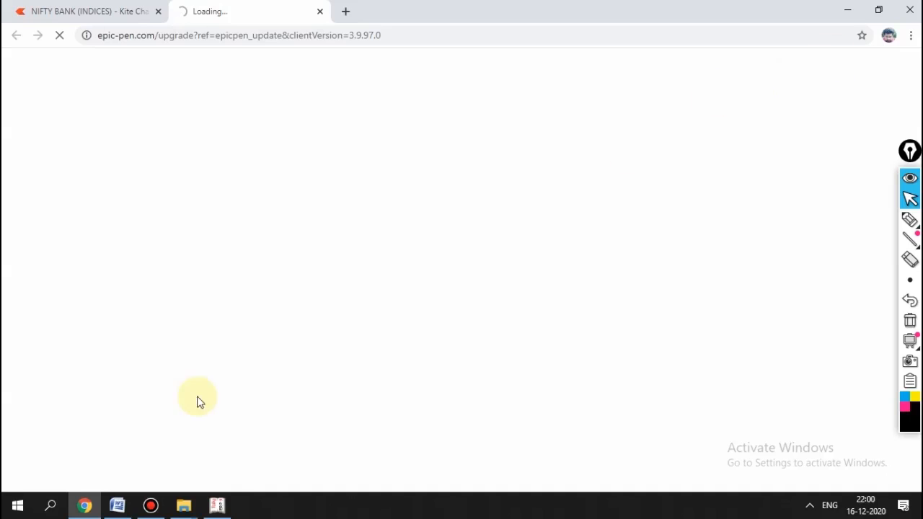
click(229, 505)
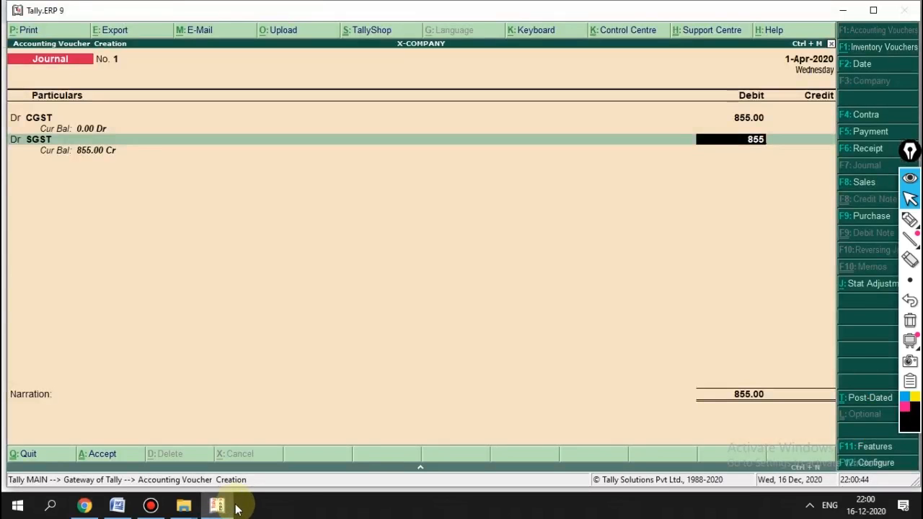
Step: Accept the SGST 855 debit and credit IGST 2,126.25
key(Return)
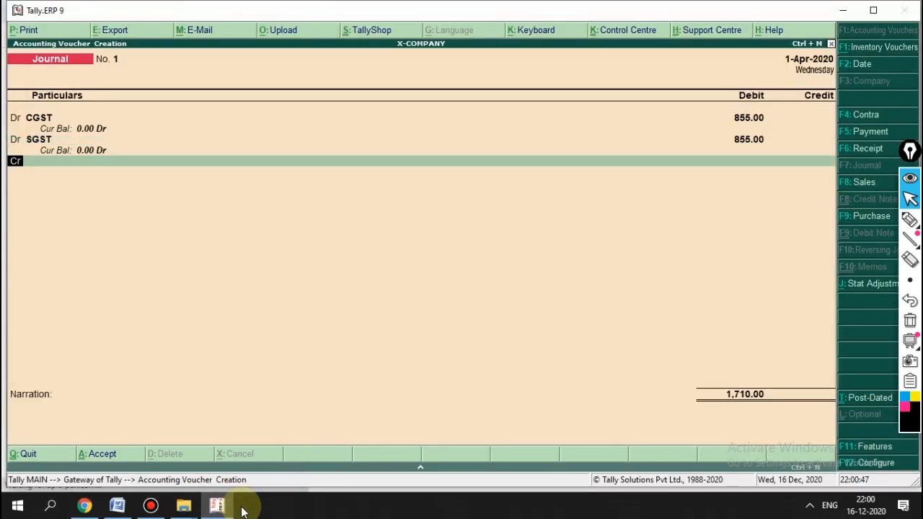
key(Return)
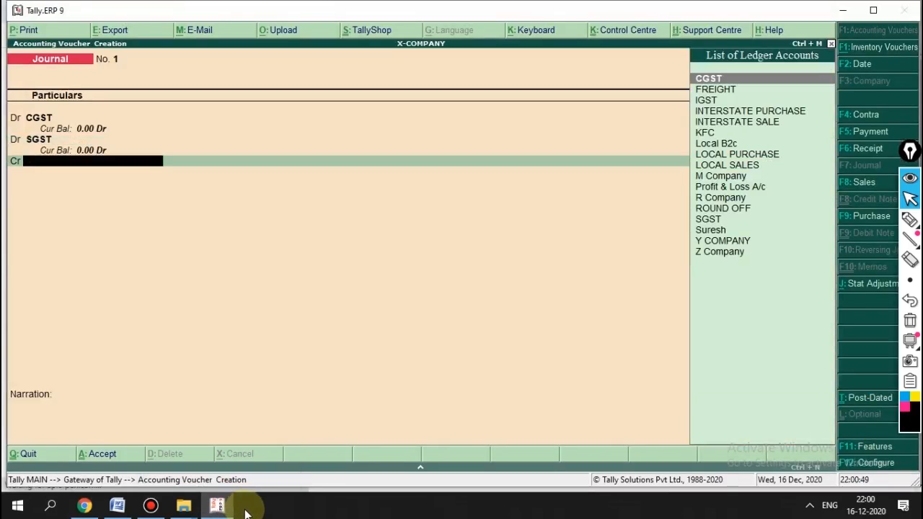
text(IGS)
key(Return)
text(1)
key(Return)
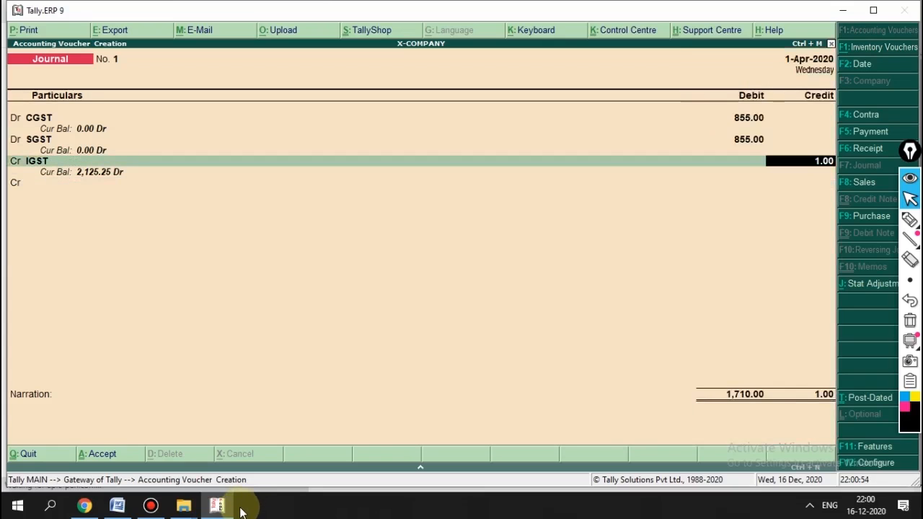
text(2,126.25)
key(Return)
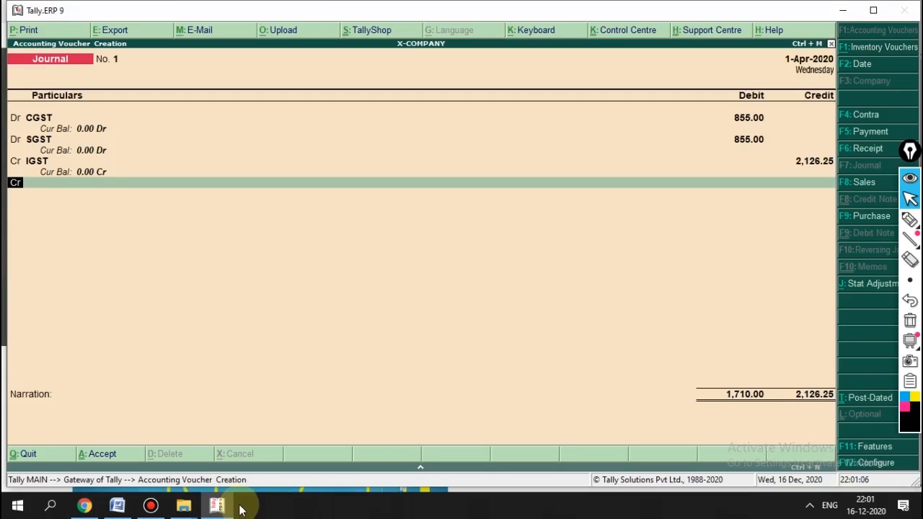
Step: Add KFC to the journal as a 310 debit
key(Return)
text(KF)
key(Return)
mouse_move(235, 509)
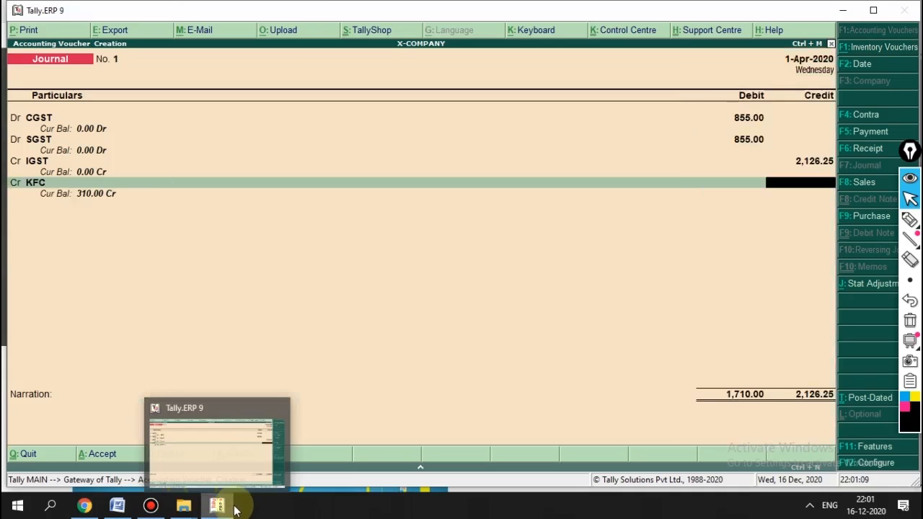
key(BackSpace)
key(BackSpace)
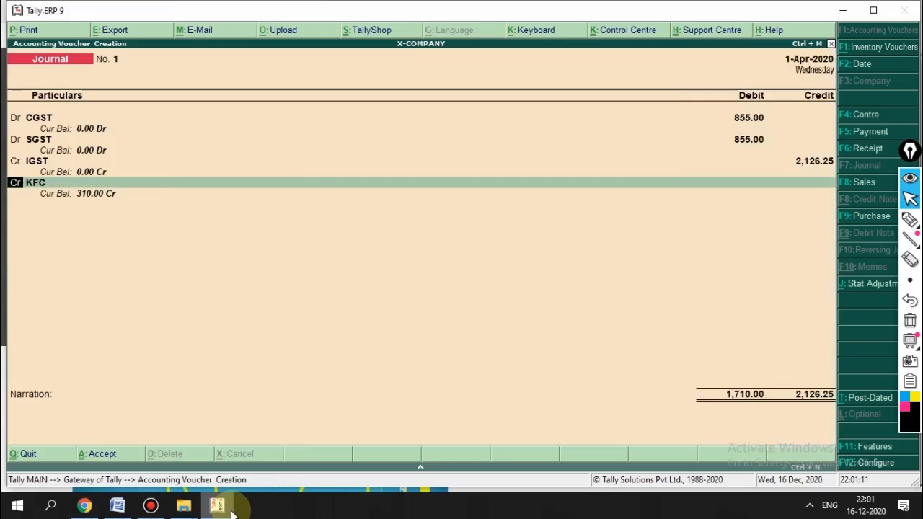
text(DR)
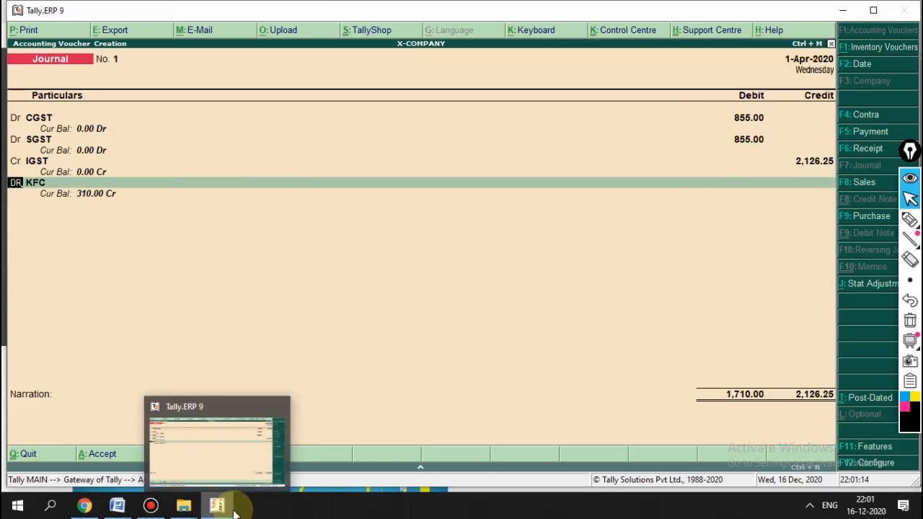
key(Return)
key(Return)
text(310)
key(Return)
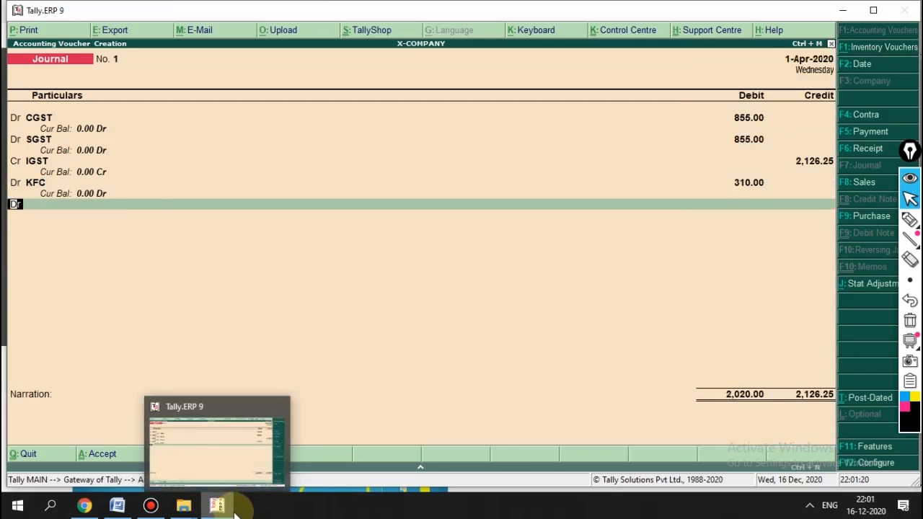
Step: Start a new credit line and begin creating a ledger for it
text(d)
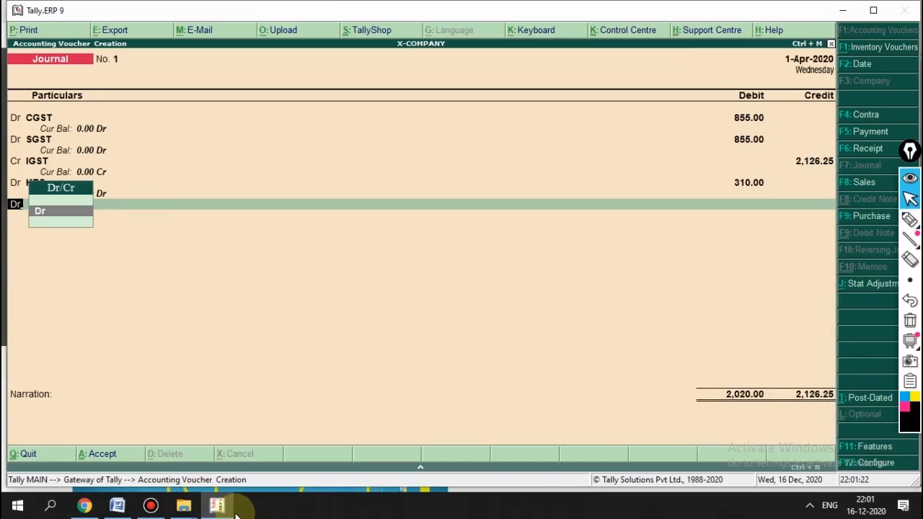
key(BackSpace)
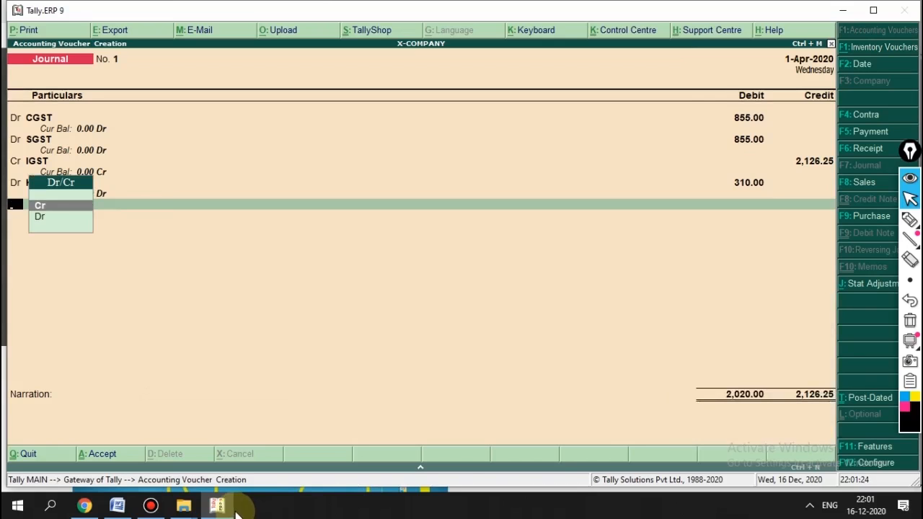
key(Return)
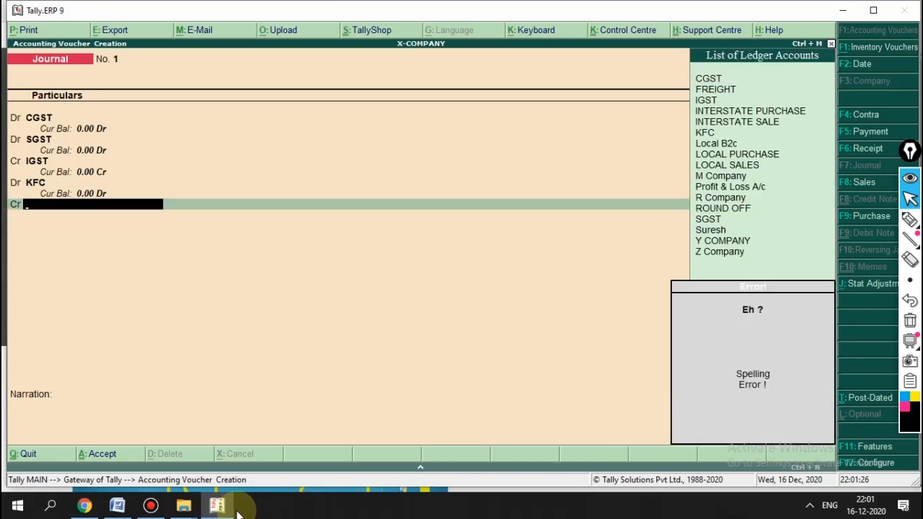
text(CA)
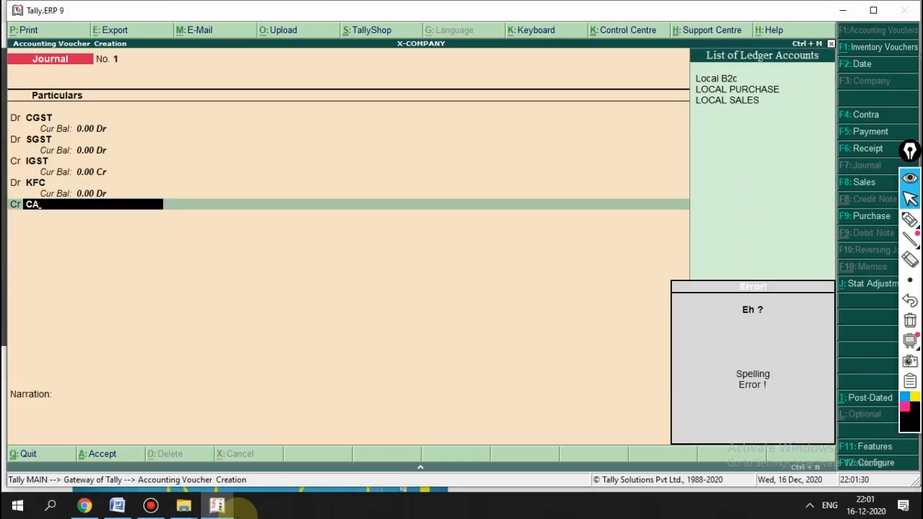
key(BackSpace)
key(BackSpace)
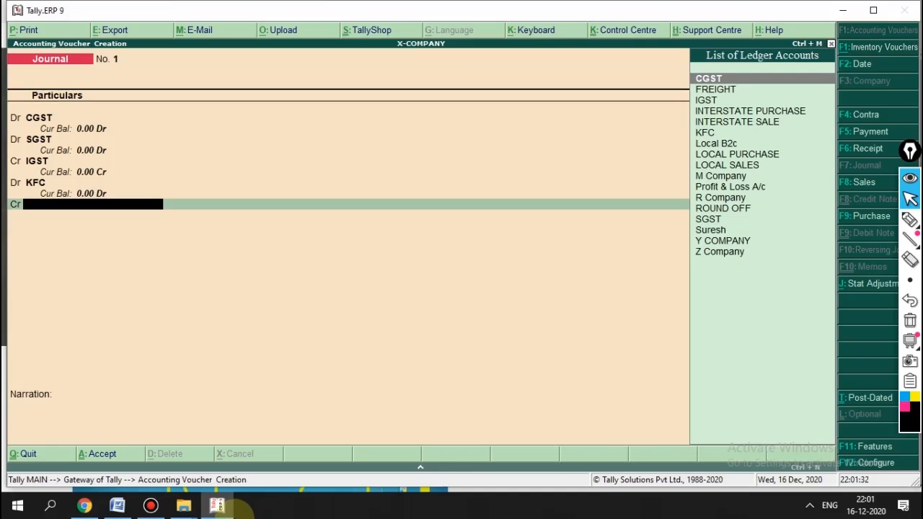
key(alt+c)
Step: Create ledger KFC PAYABLE under Current Liabilities and select it on the credit line
text(KFC)
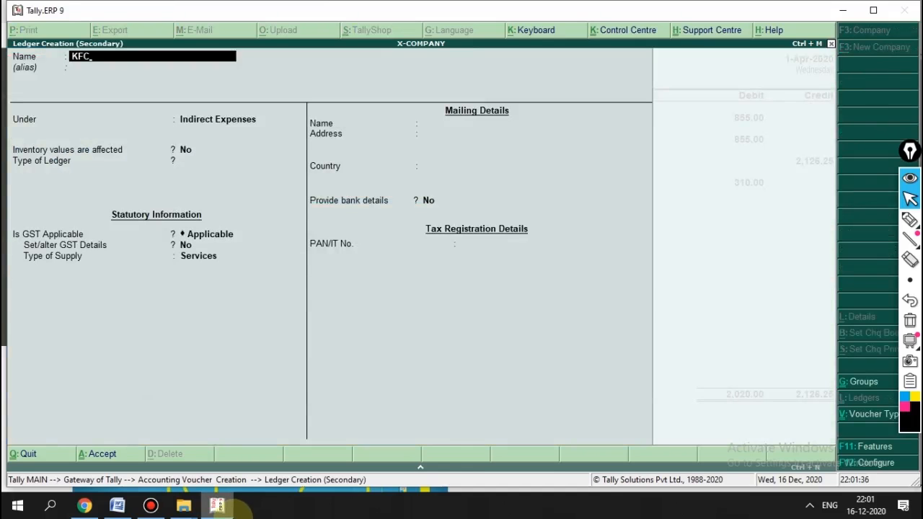
text( PAYA)
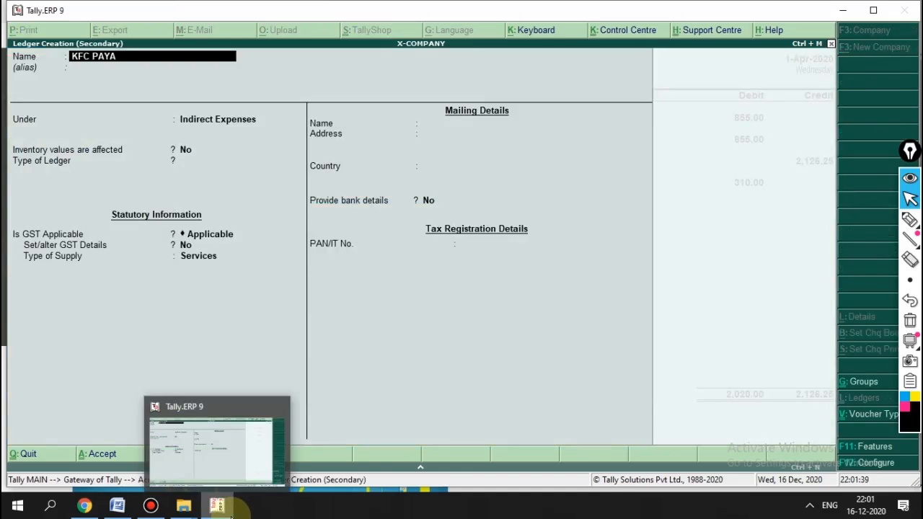
text(BLE)
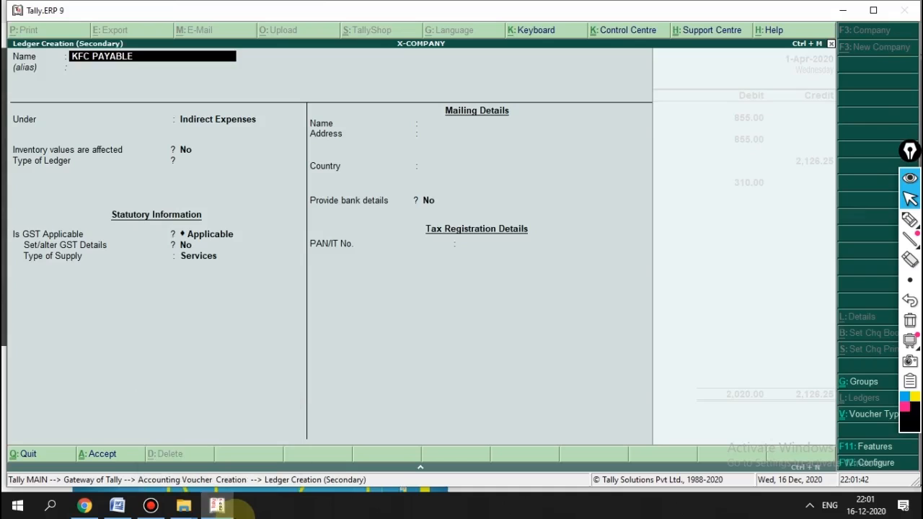
key(Return)
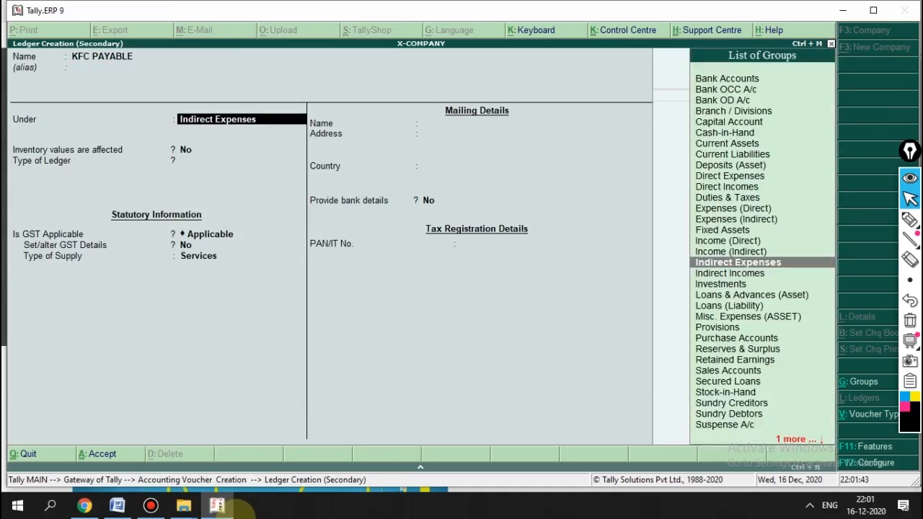
text(CURR)
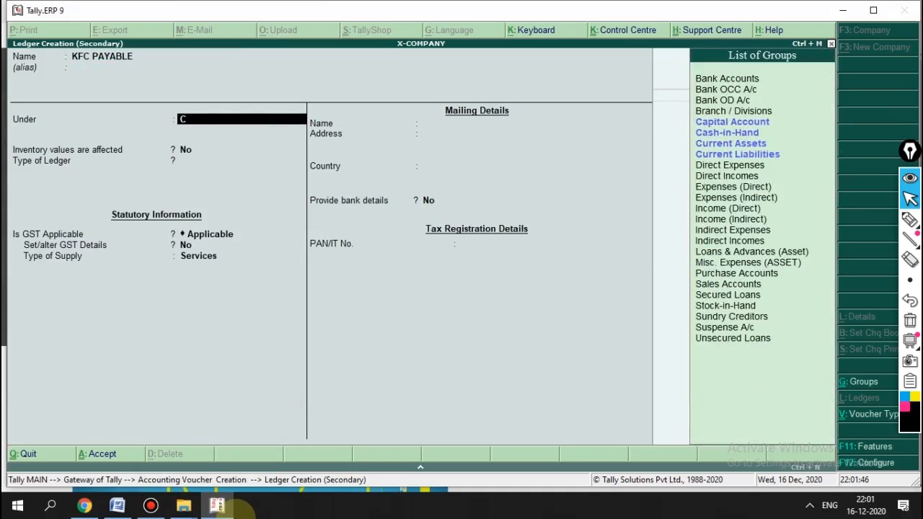
key(Down)
key(Return)
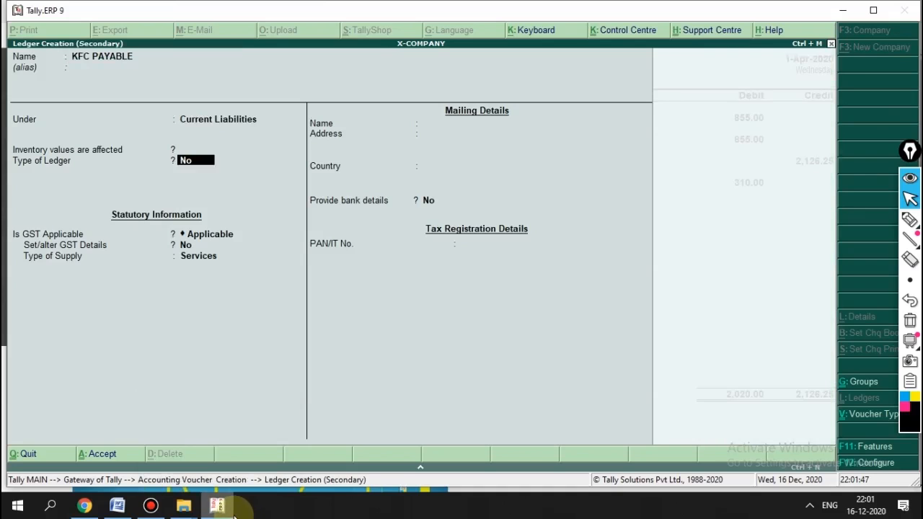
key(Return)
key(Return)
key(Return)
key(Return)
key(Return)
key(Return)
key(Return)
key(Return)
key(Return)
key(Return)
key(Return)
key(Return)
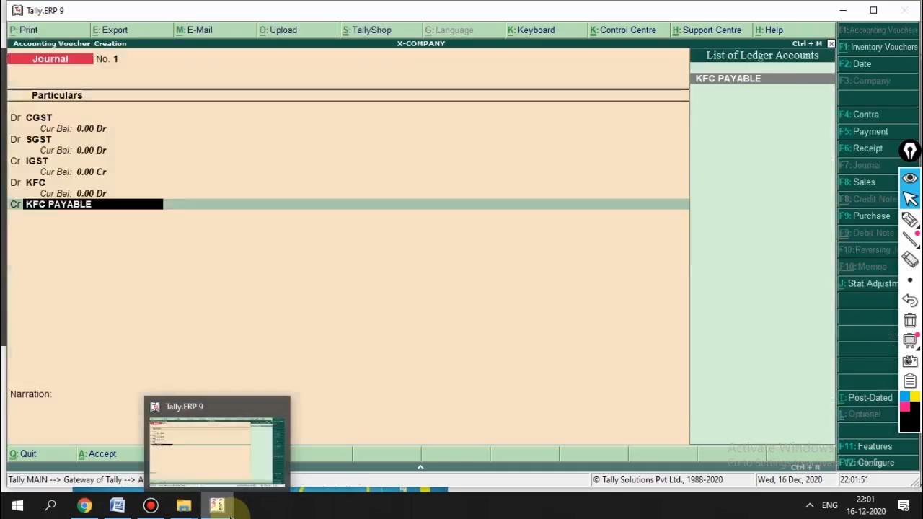
key(Return)
key(Return)
key(BackSpace)
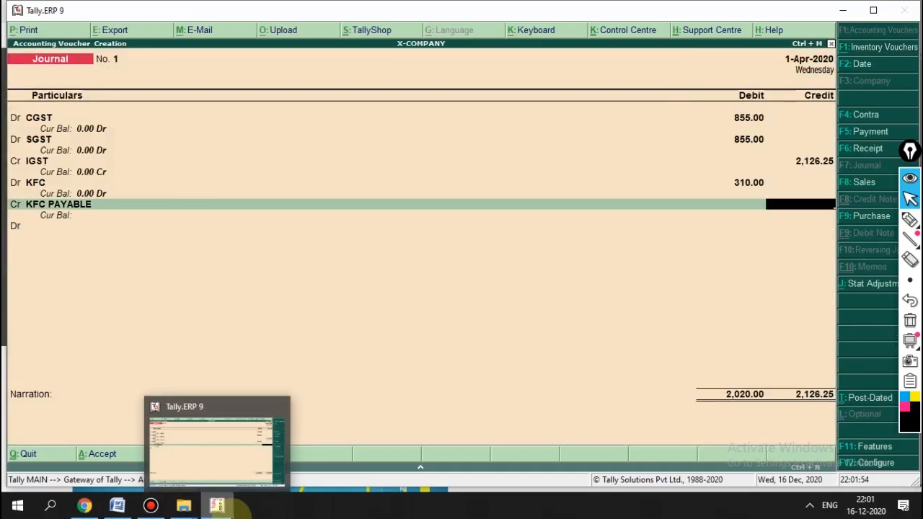
key(BackSpace)
key(Return)
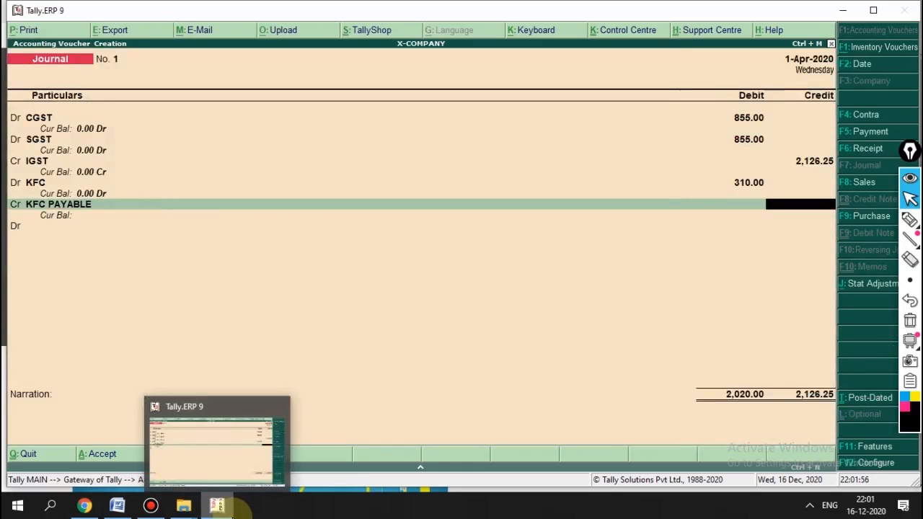
key(BackSpace)
key(BackSpace)
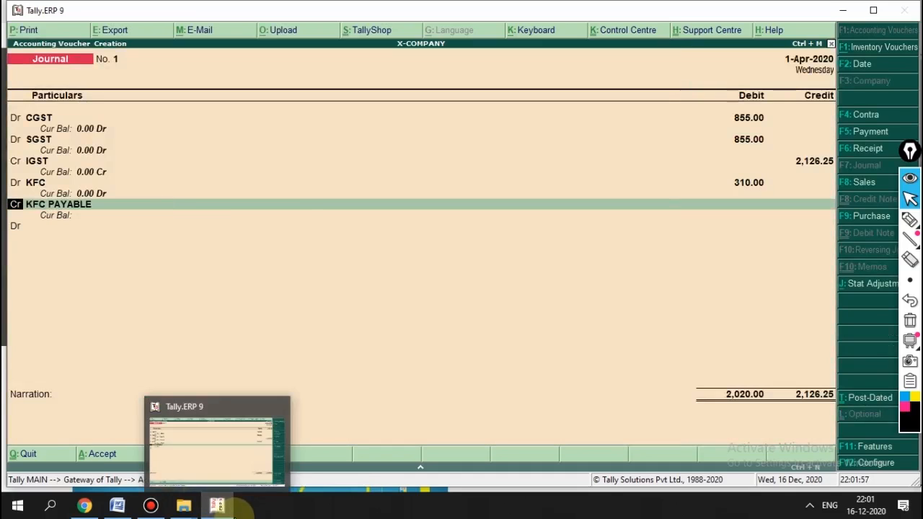
Step: Credit KFC PAYABLE with 310
key(Return)
key(Return)
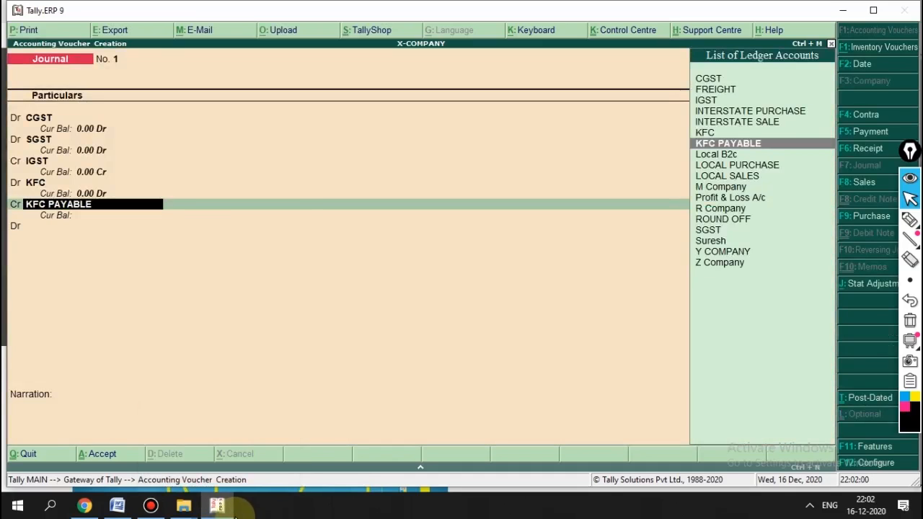
text(310)
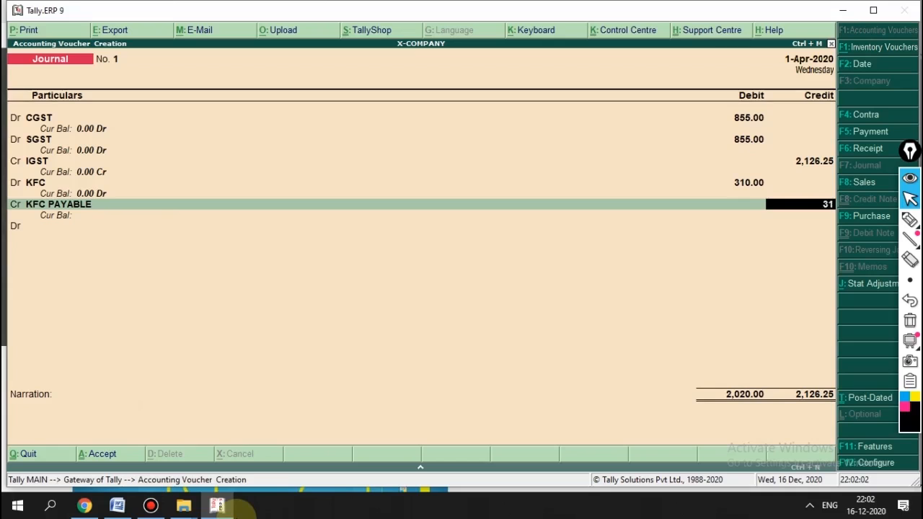
key(Return)
key(Return)
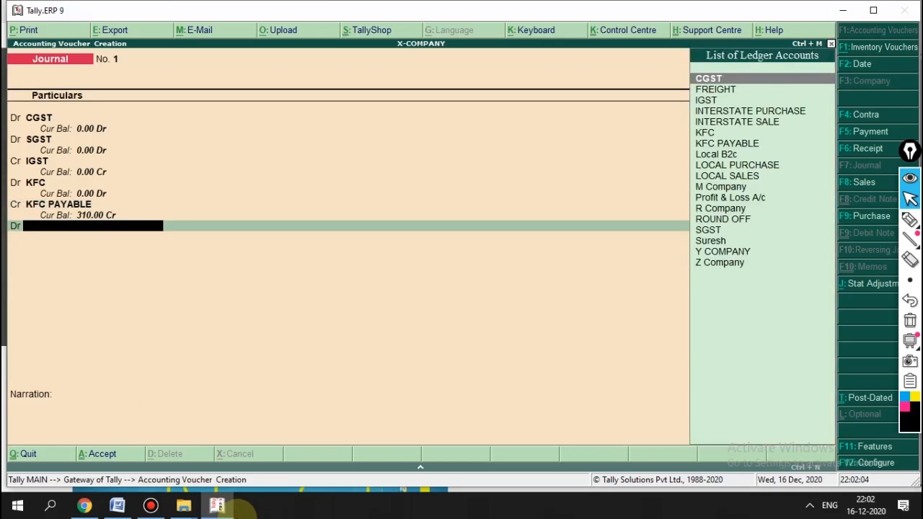
Step: Create the GST CREDIT ledger under Current Assets for the 416.25 debit line
key(alt+c)
text(GST CREDIT)
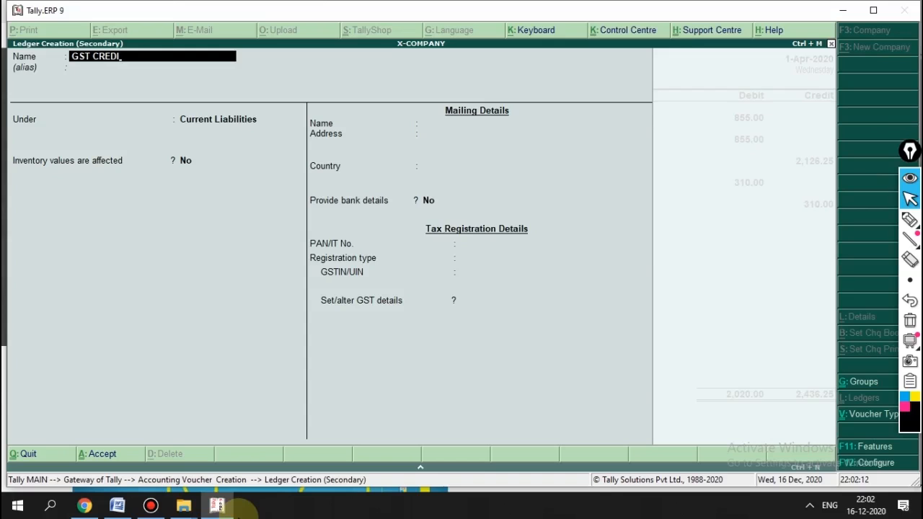
key(Return)
text(CRE)
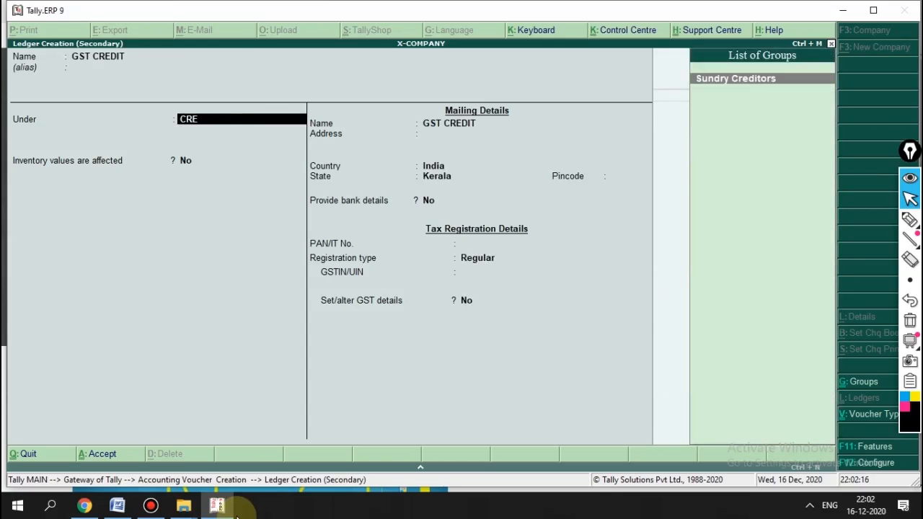
key(BackSpace)
key(BackSpace)
text(URRE)
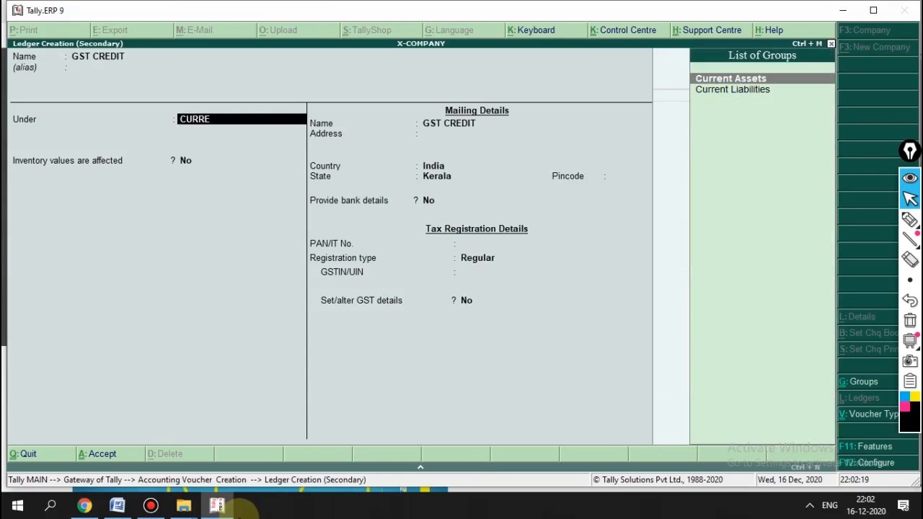
key(Return)
key(Return)
key(Return)
key(Return)
key(Return)
key(Return)
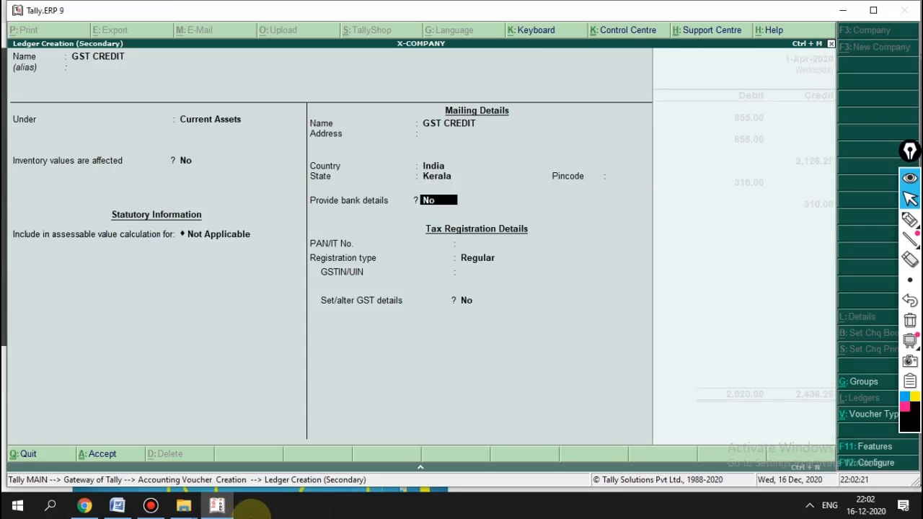
key(BackSpace)
key(BackSpace)
key(BackSpace)
key(BackSpace)
key(BackSpace)
key(BackSpace)
key(Return)
key(Return)
key(Return)
key(Return)
key(Return)
key(Return)
key(Return)
key(Return)
key(Return)
key(Return)
key(Return)
key(Return)
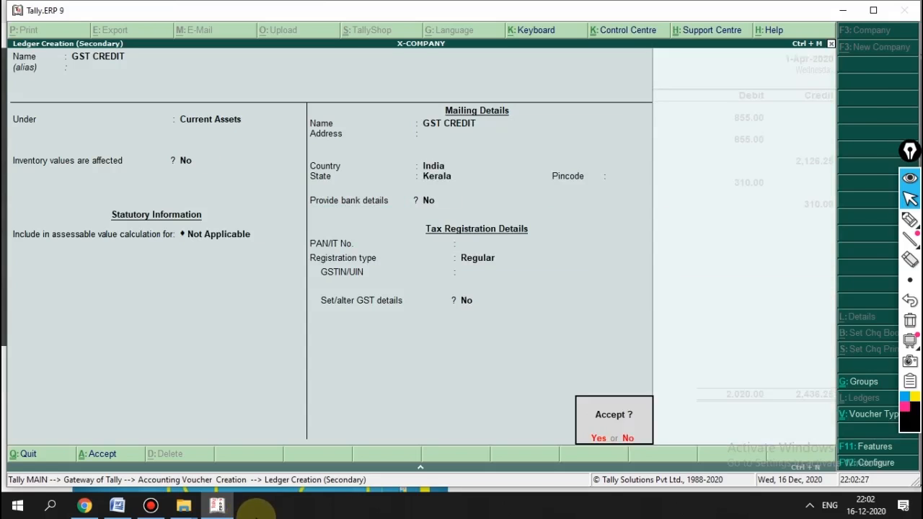
key(Return)
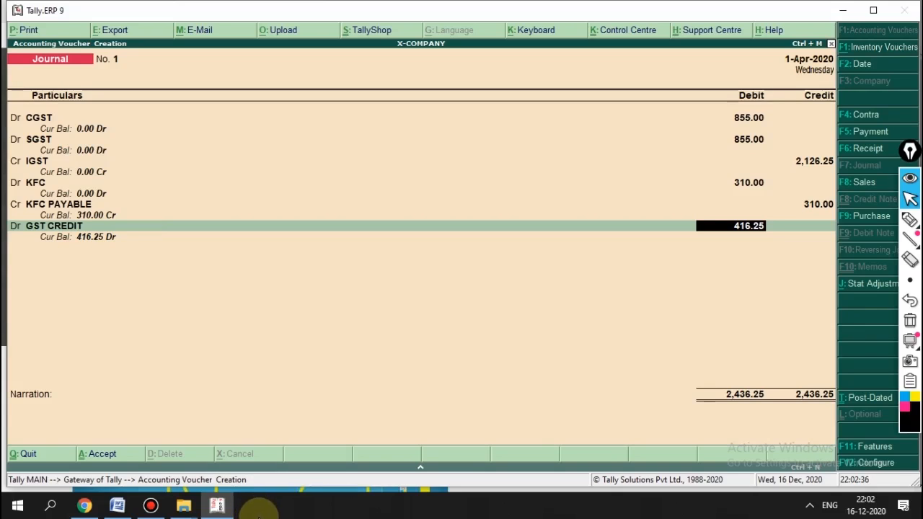
Step: Save the journal balanced at 2,436.25 and open the Balance Sheet
key(Return)
key(Return)
key(Return)
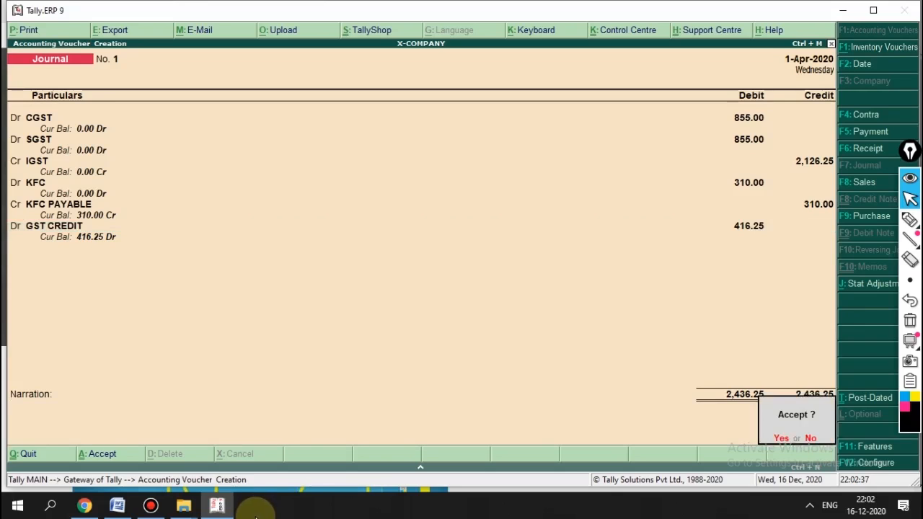
key(Return)
key(Escape)
key(Return)
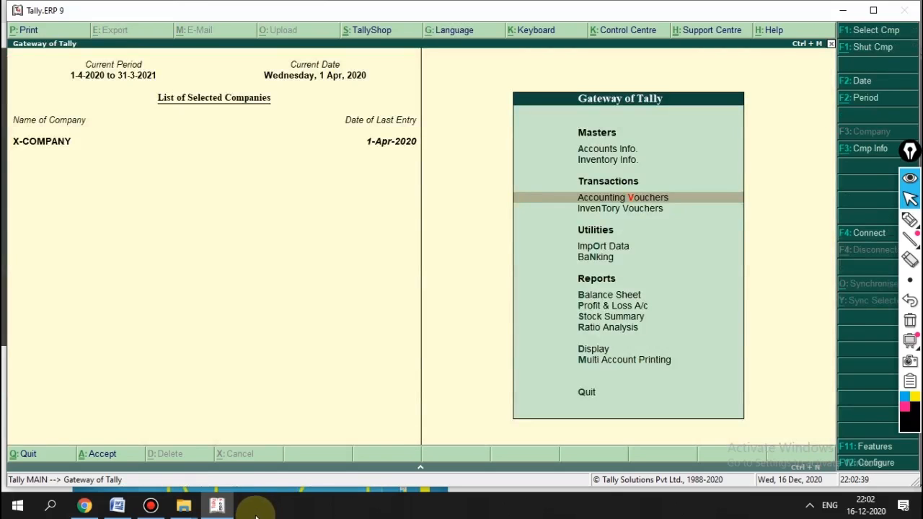
key(Down)
key(Down)
key(Down)
key(Down)
key(Return)
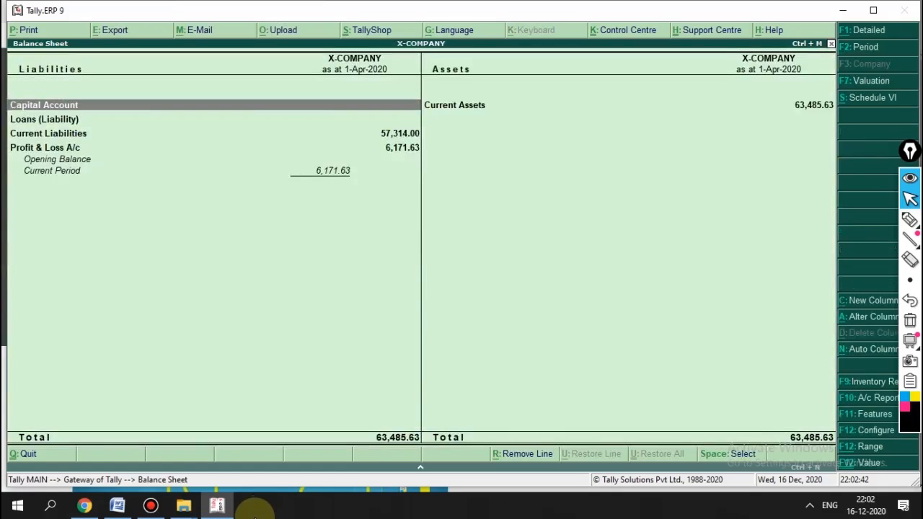
Step: Expand the Balance Sheet to check KFC PAYABLE and GST CREDIT 416.25, then return to Gateway
key(alt+F1)
key(Right)
key(Left)
key(Down)
key(Down)
key(Down)
key(Down)
key(Down)
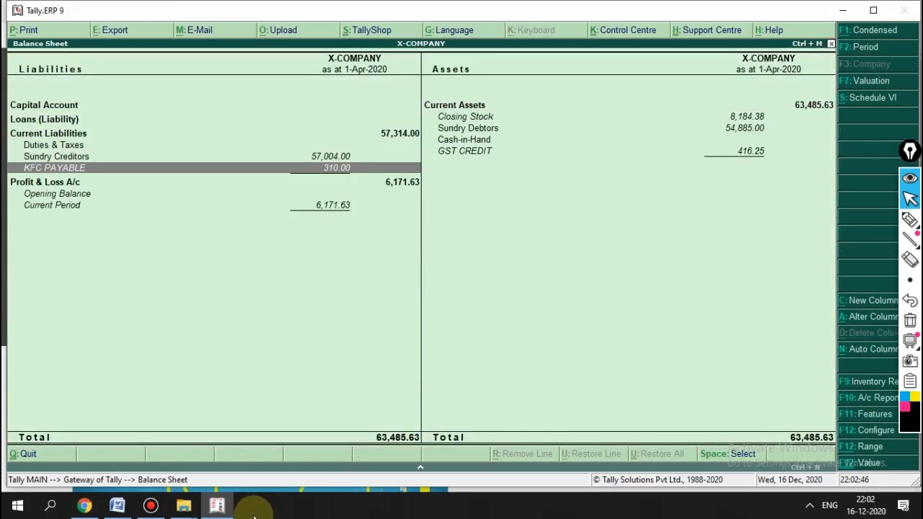
key(Right)
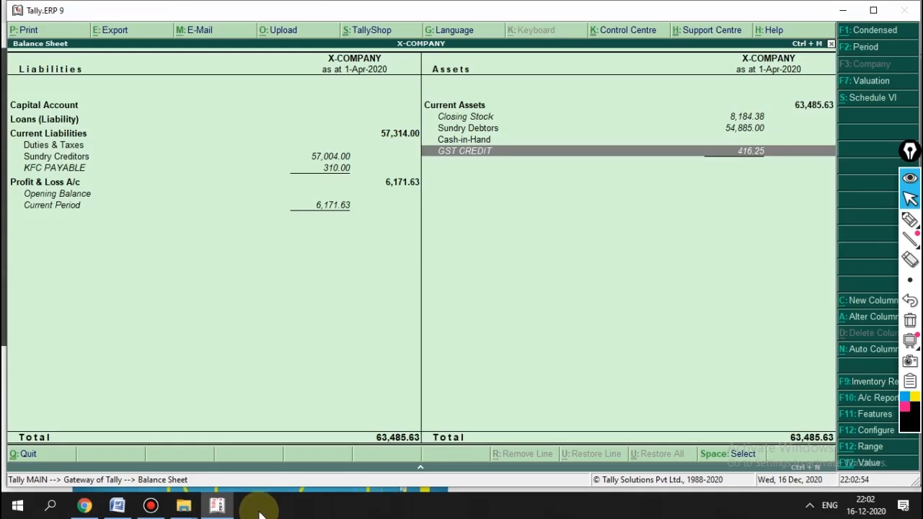
key(Escape)
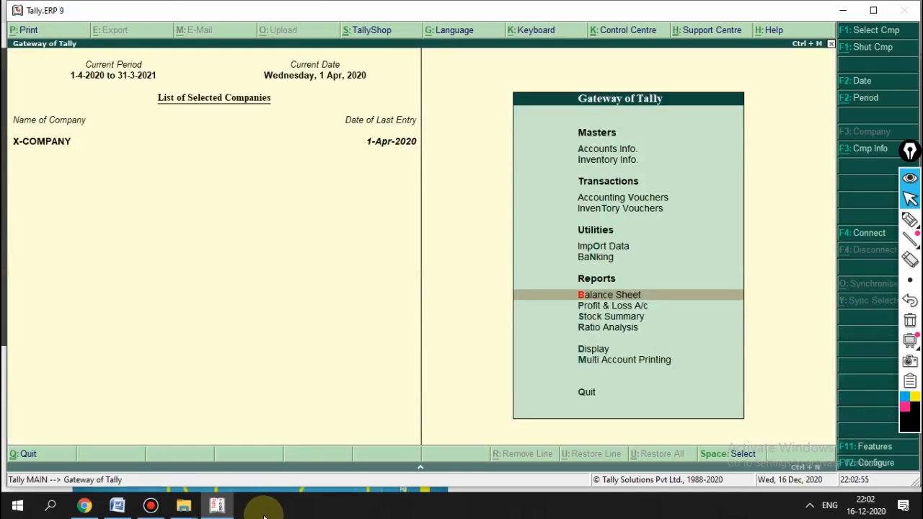
key(Down)
Step: Open the detailed Profit & Loss and inspect the INTERSTATE SALE voucher GST-002
key(Return)
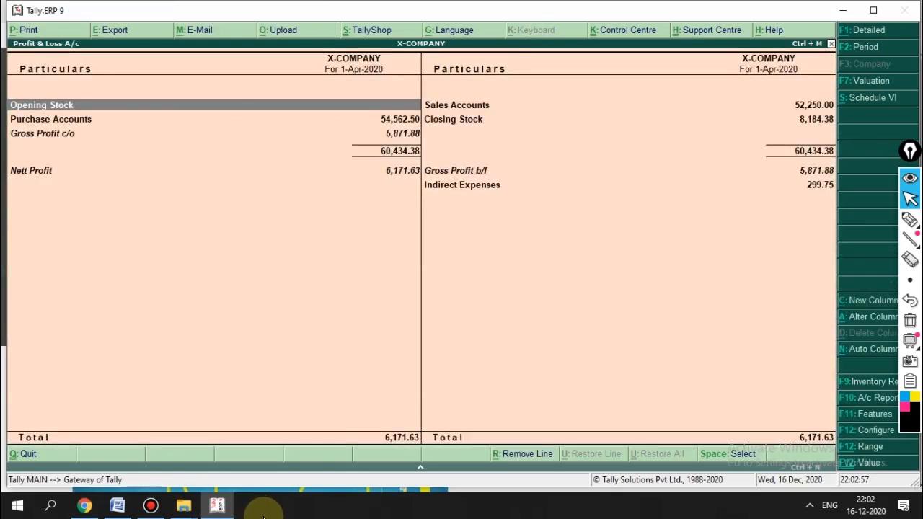
key(alt+F1)
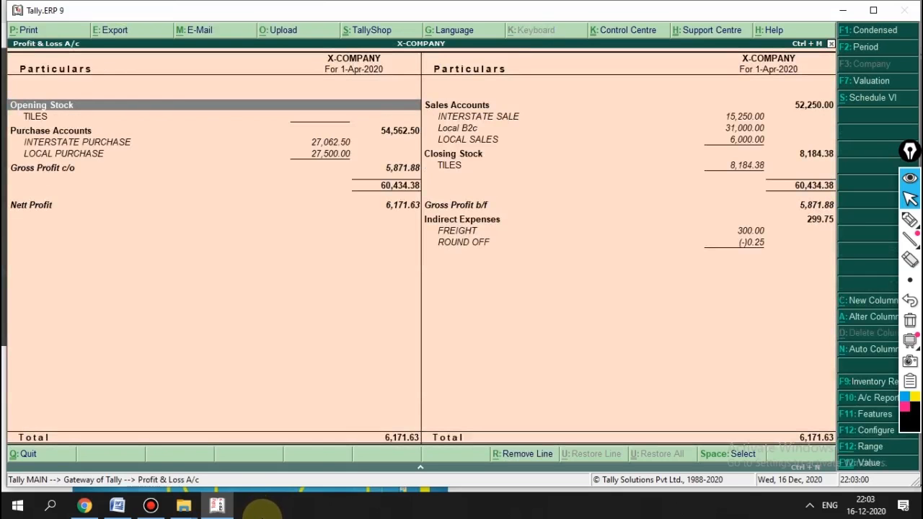
key(Right)
key(Down)
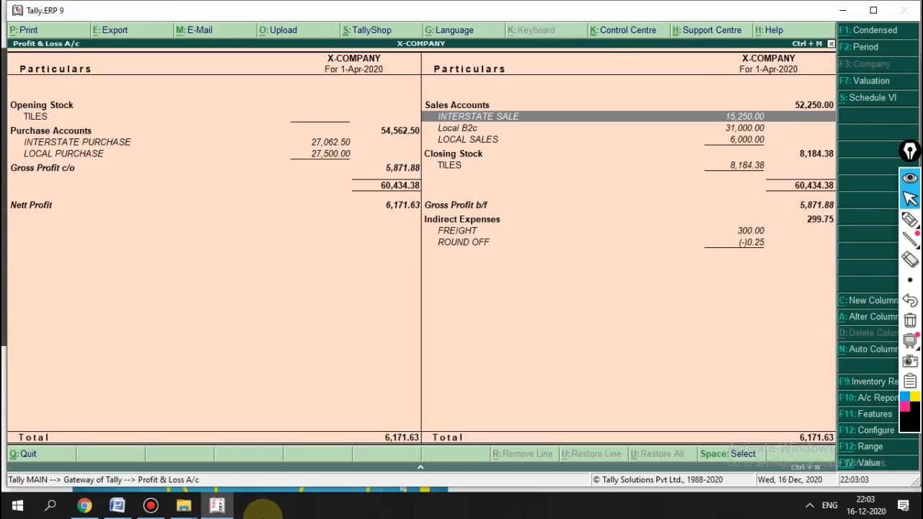
key(Return)
key(Return)
key(Return)
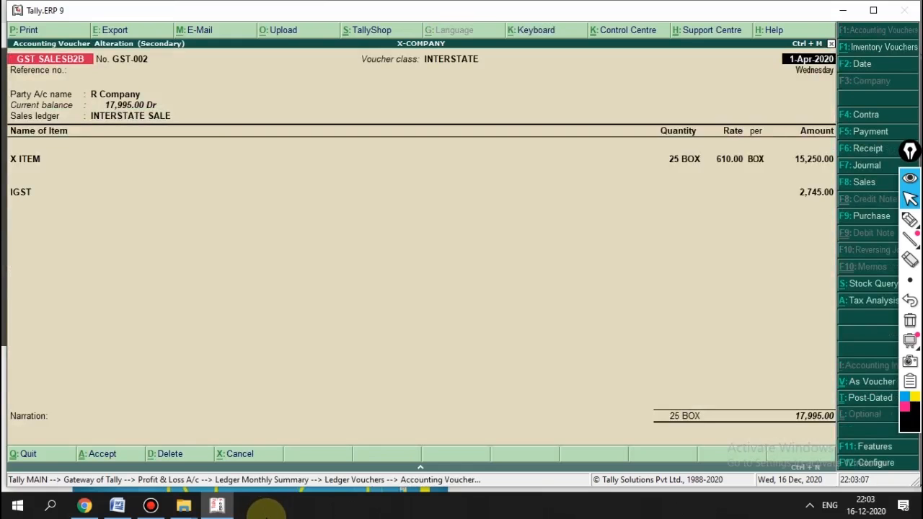
key(Escape)
key(Return)
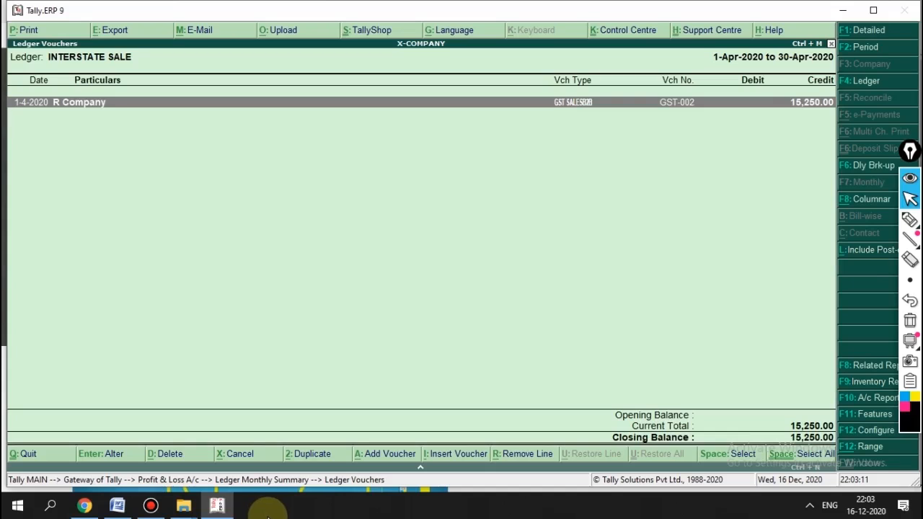
key(Return)
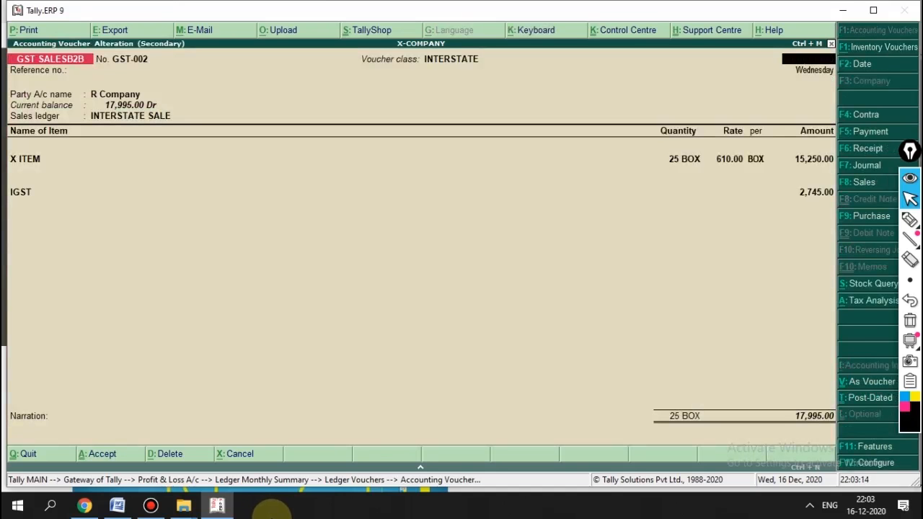
key(Escape)
key(Return)
key(Escape)
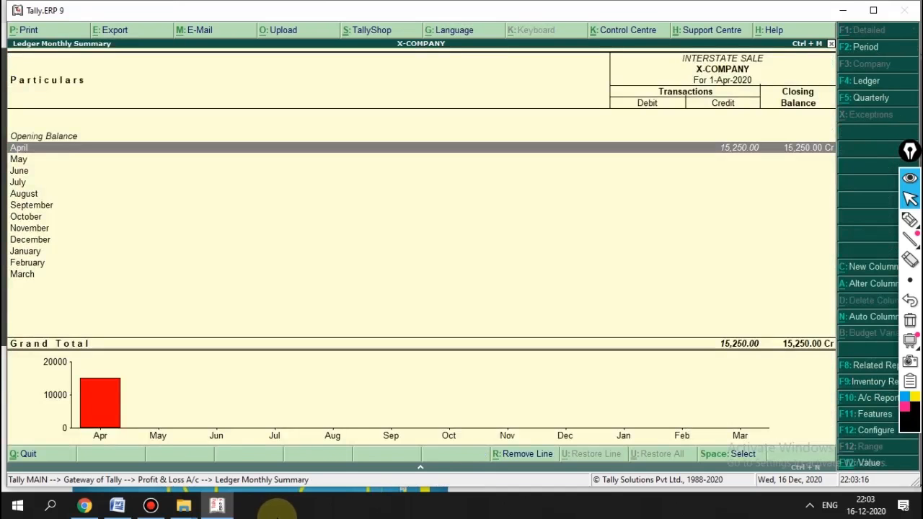
key(Escape)
Step: Drill into April's INTERSTATE PURCHASE vouchers
key(Down)
key(Down)
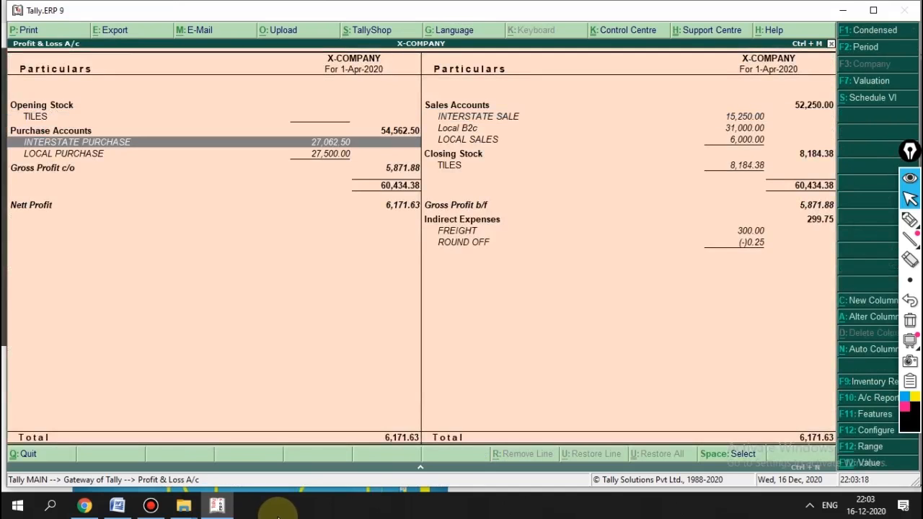
key(Return)
key(Return)
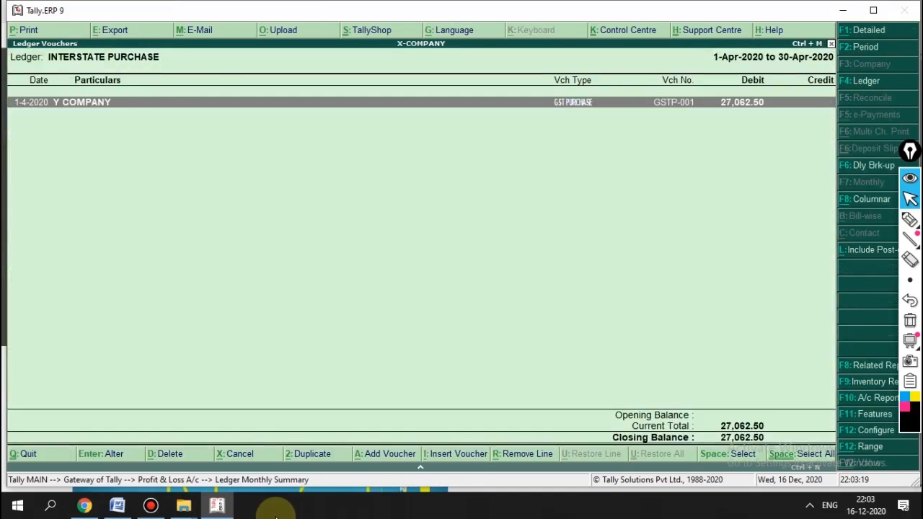
key(Return)
key(Escape)
key(Escape)
key(Escape)
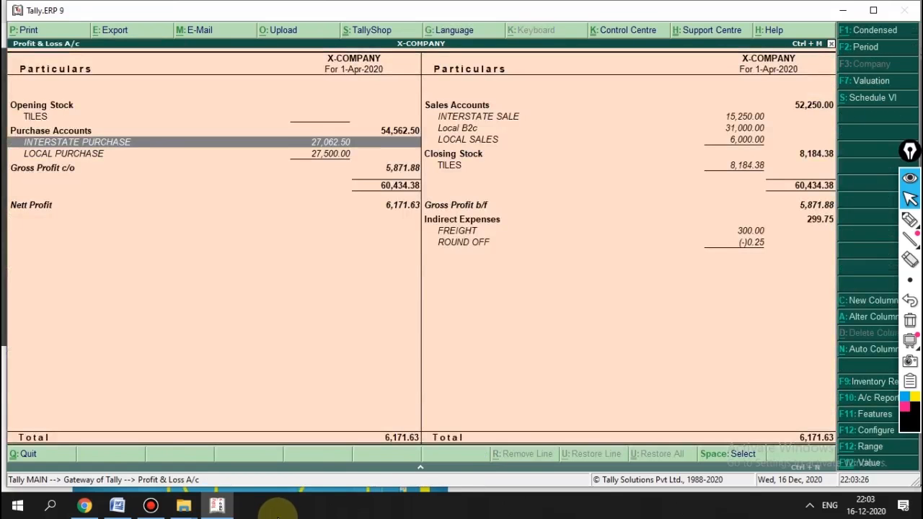
Step: Drill into the Local B2c sales ledger and open its voucher
key(Right)
key(Down)
key(Up)
key(Up)
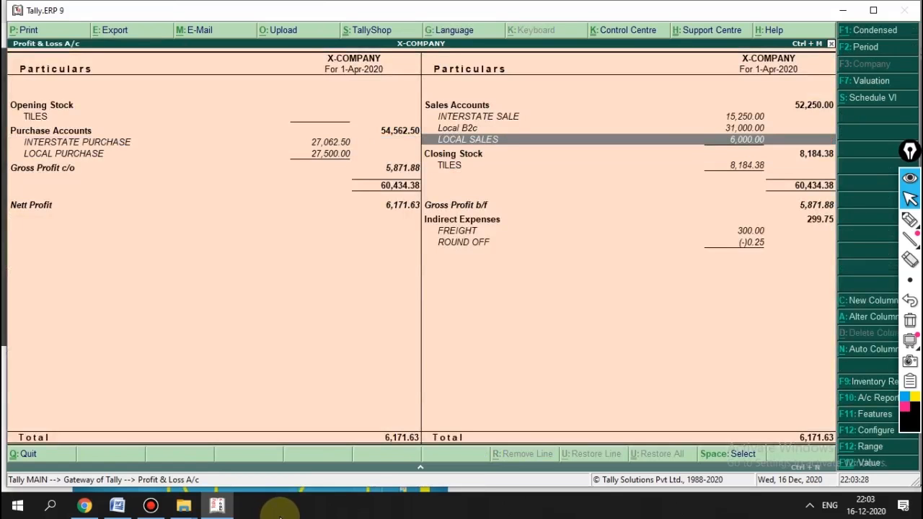
key(Up)
key(Return)
key(Return)
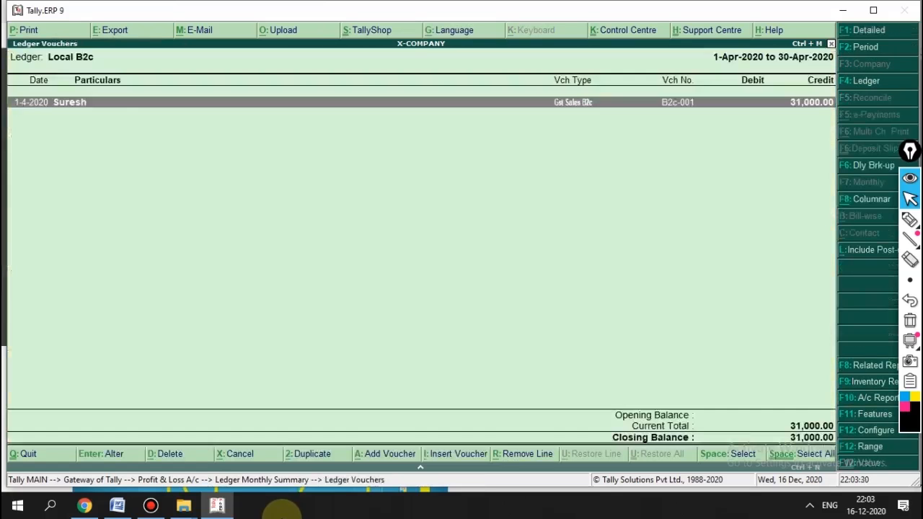
key(Return)
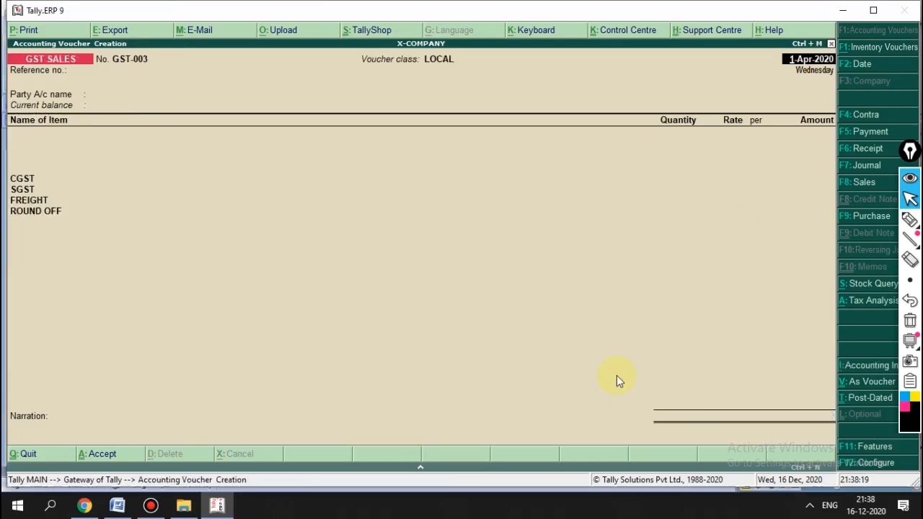
Step: Rename voucher type GST SALES to GST SALESB2B, save it and dismiss the error
key(F8)
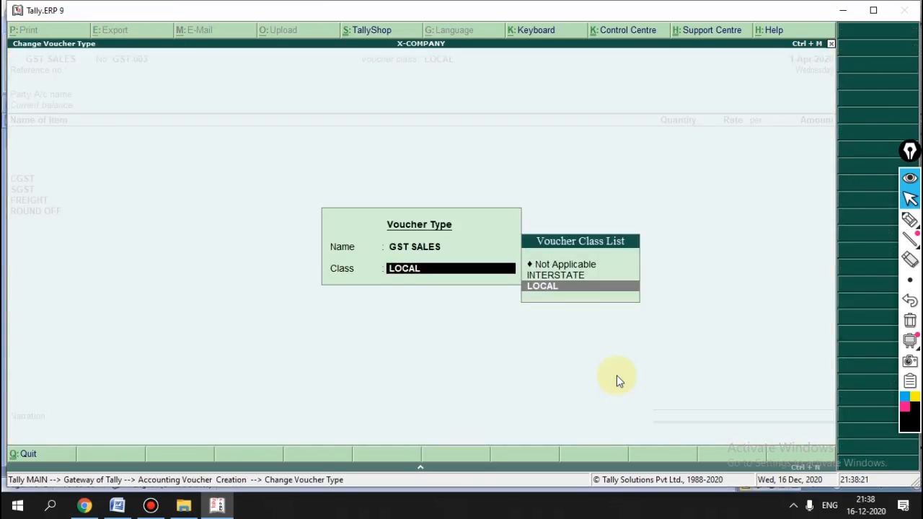
key(BackSpace)
key(ctrl+Return)
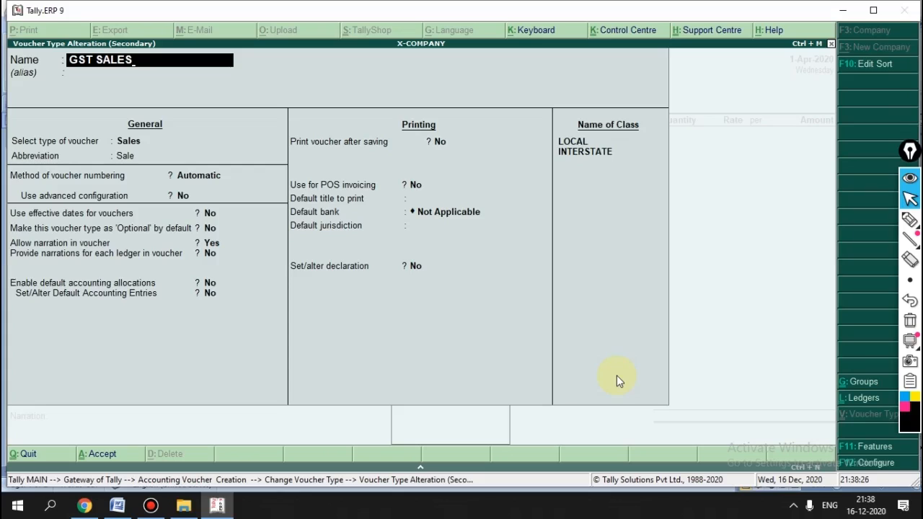
text(9)
key(BackSpace)
key(Caps_Lock)
text(B)
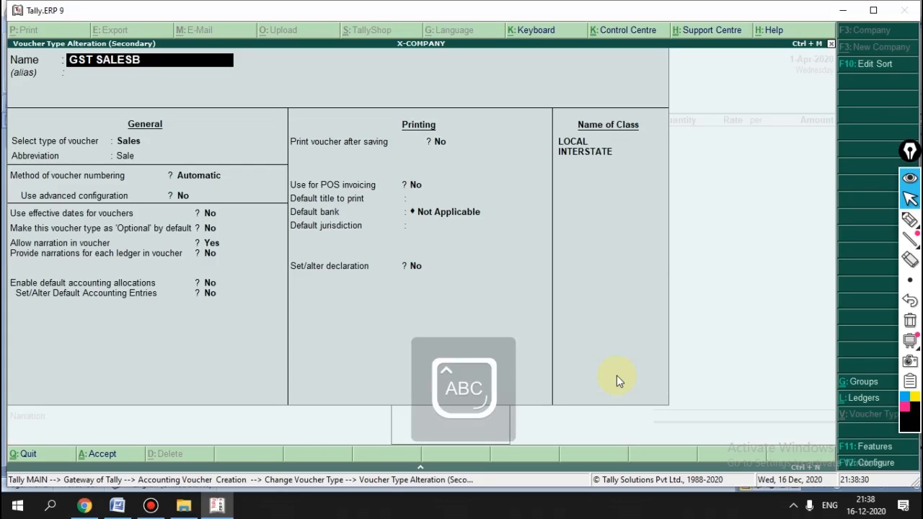
text(2B)
key(Return)
key(Return)
key(Return)
key(Return)
key(Return)
key(Return)
key(Return)
key(Return)
key(Return)
key(Return)
key(Return)
key(Return)
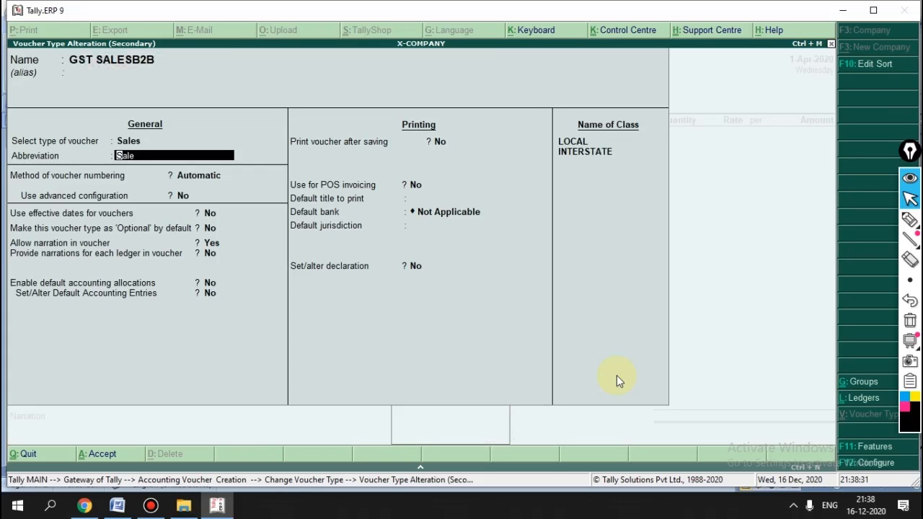
key(Return)
key(Return)
key(Return)
key(Return)
key(Return)
key(Return)
key(Return)
key(Return)
key(Return)
key(Return)
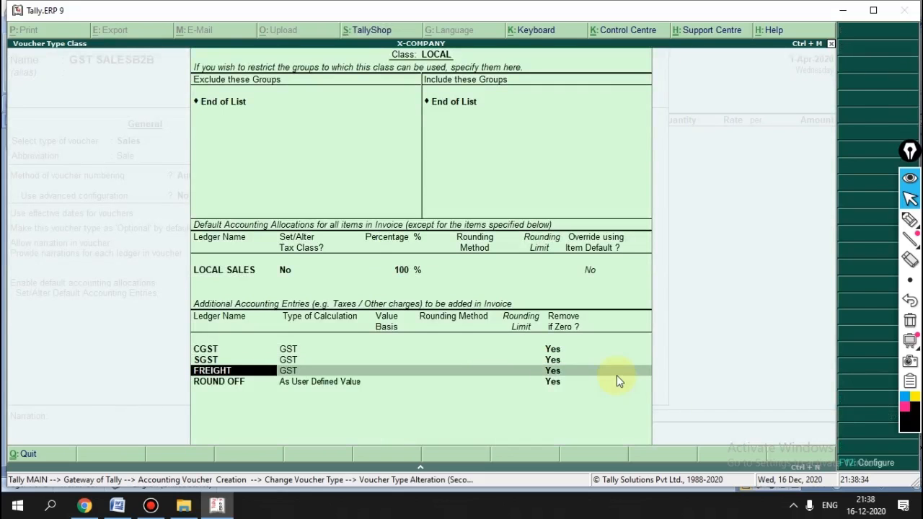
key(Return)
key(Return)
key(Return)
key(Return)
key(Return)
key(Return)
key(Return)
key(Return)
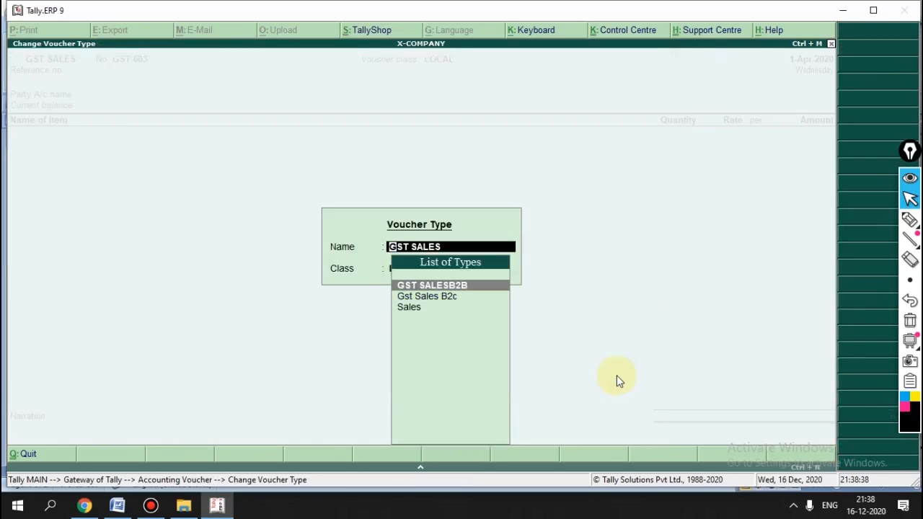
click(616, 375)
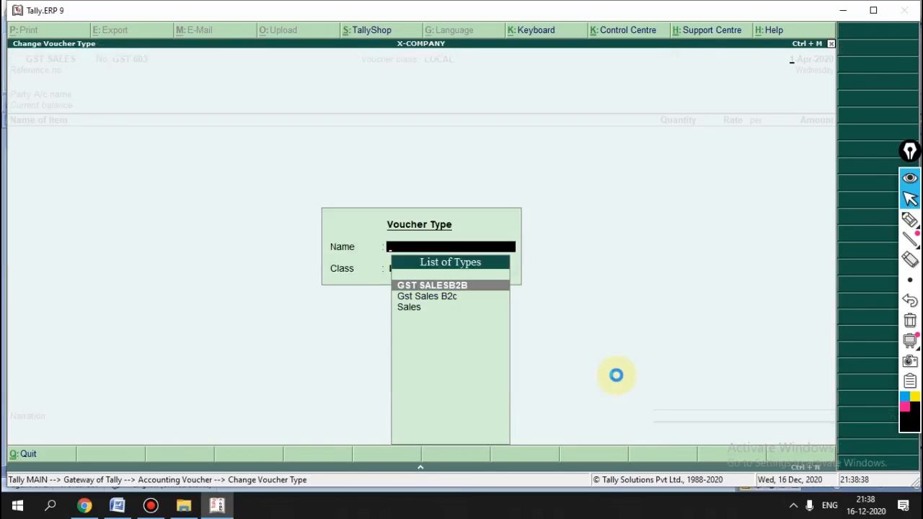